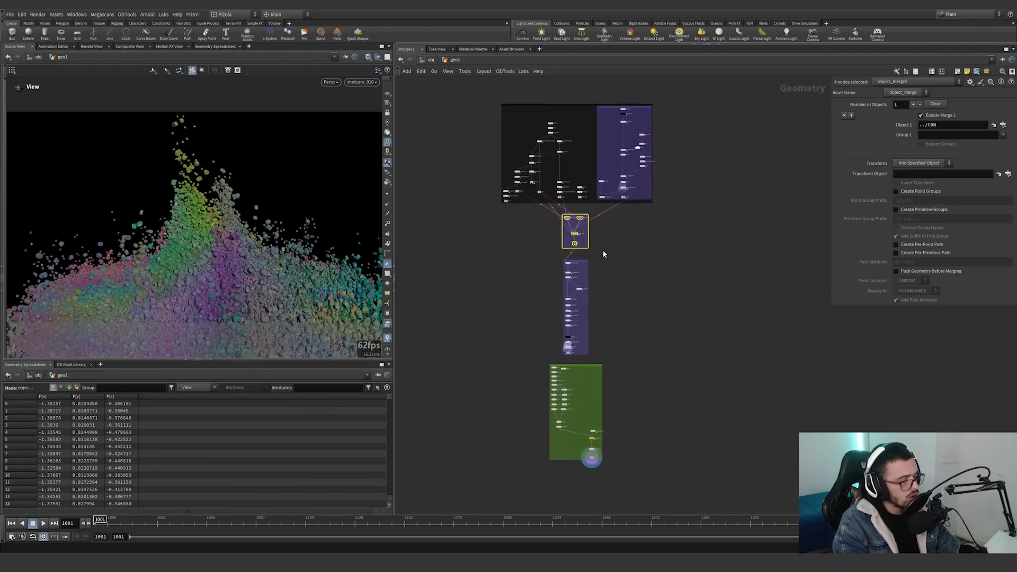
Look over the main node groups of the geo1 network, selecting the lower purple group and the green group.
scroll(605, 252, "up", 4)
left_click_drag(615, 256, 519, 425)
middle_click_drag(526, 414, 539, 227)
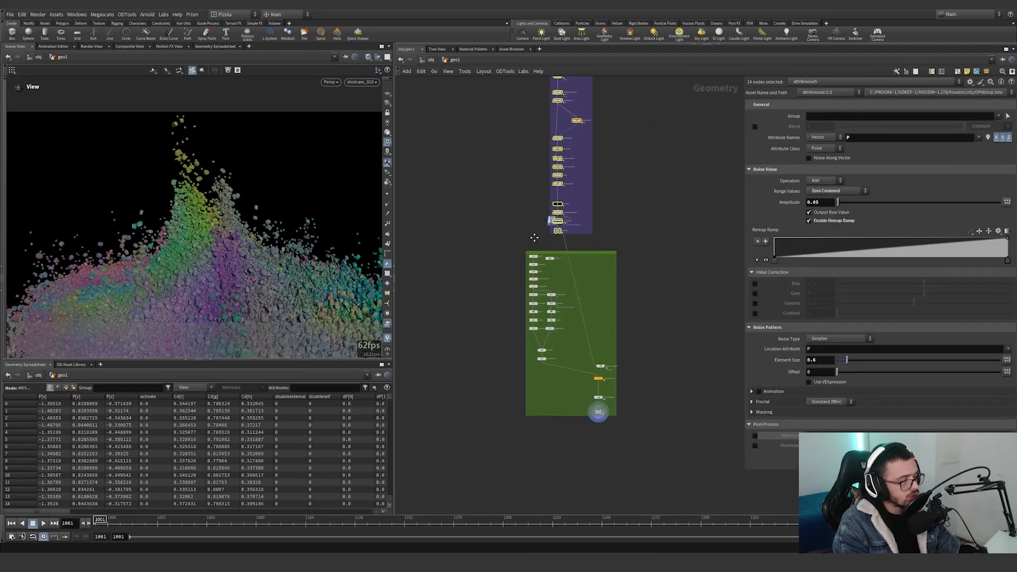
left_click_drag(497, 243, 678, 448)
middle_click_drag(652, 286, 660, 488)
scroll(661, 487, "down", 4)
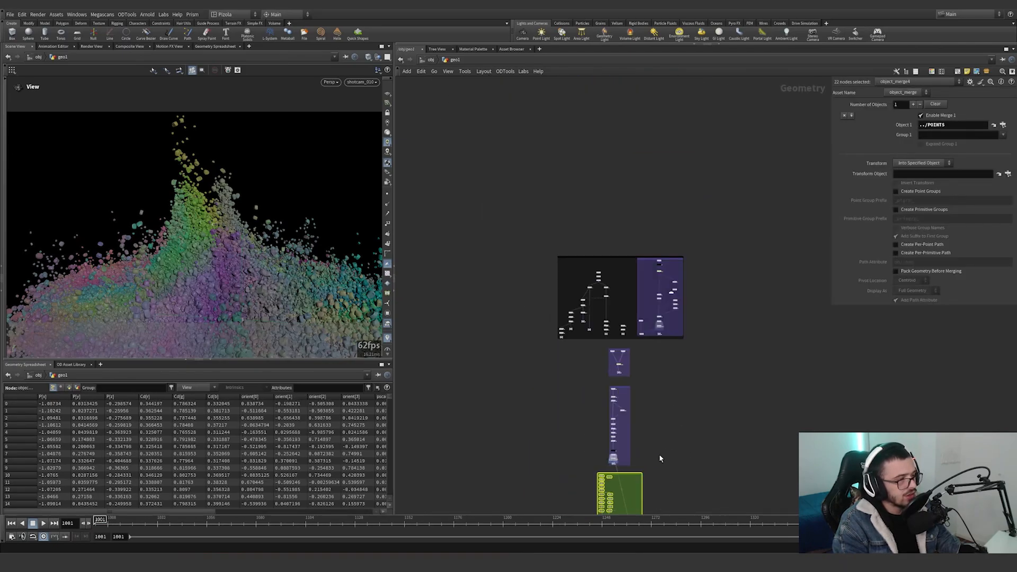
Display the sphere1 node, frame its geometry and widen the viewport to examine the flattened sphere.
scroll(614, 301, "up", 8)
middle_click_drag(640, 314, 669, 329)
scroll(591, 201, "up", 3)
left_click(569, 174)
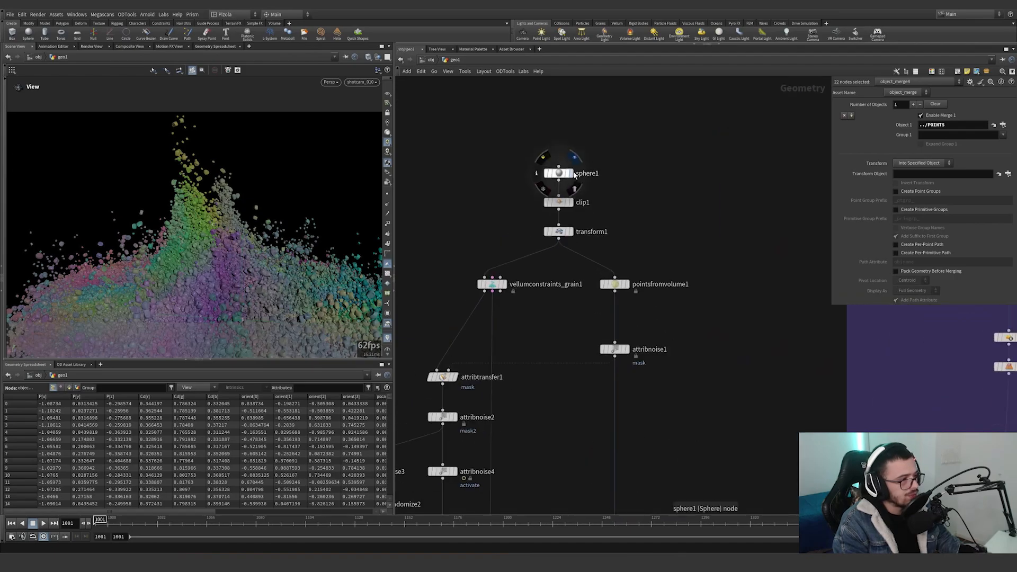
key("g")
left_click(389, 95)
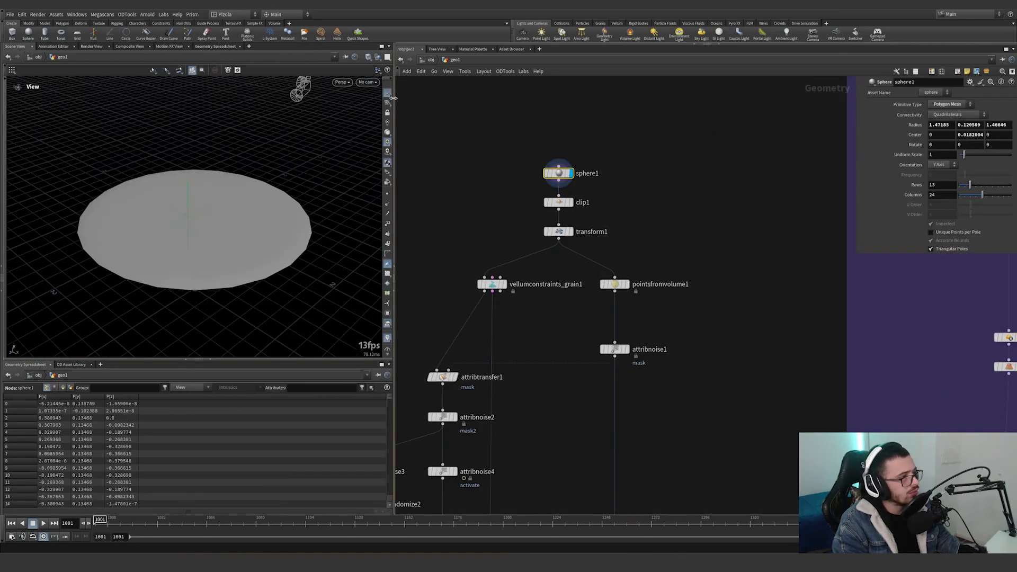
left_click_drag(394, 106, 515, 127)
left_click_drag(313, 244, 277, 240)
scroll(277, 241, "down", 2)
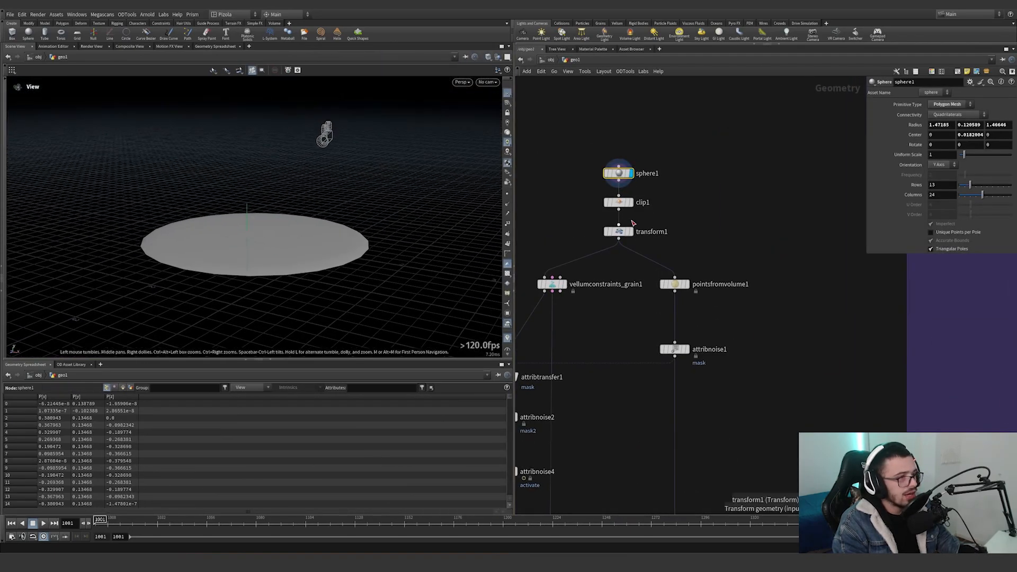
Display the clip1 node and set the viewport shading to Smooth Wire Shaded.
left_click(629, 202)
mouse_move(436, 193)
left_mouse_down()
mouse_move(335, 206)
mouse_move(338, 198)
mouse_move(318, 188)
left_mouse_up()
left_click(489, 56)
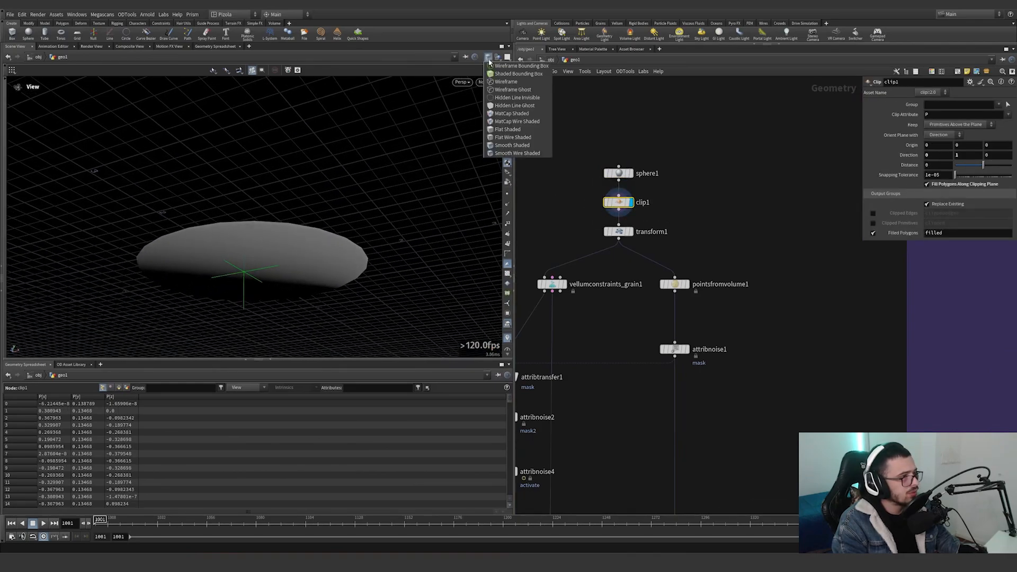
left_click(517, 153)
mouse_move(318, 222)
left_mouse_down()
mouse_move(313, 261)
mouse_move(359, 275)
left_mouse_up()
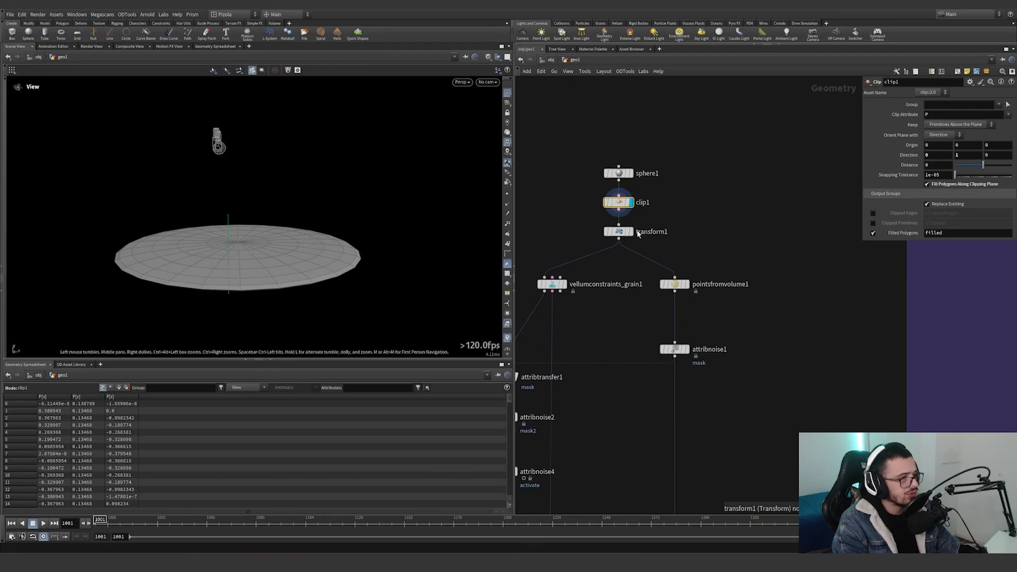
Display the transform1 node and examine the clipped sphere from the top and front views.
left_click(630, 232)
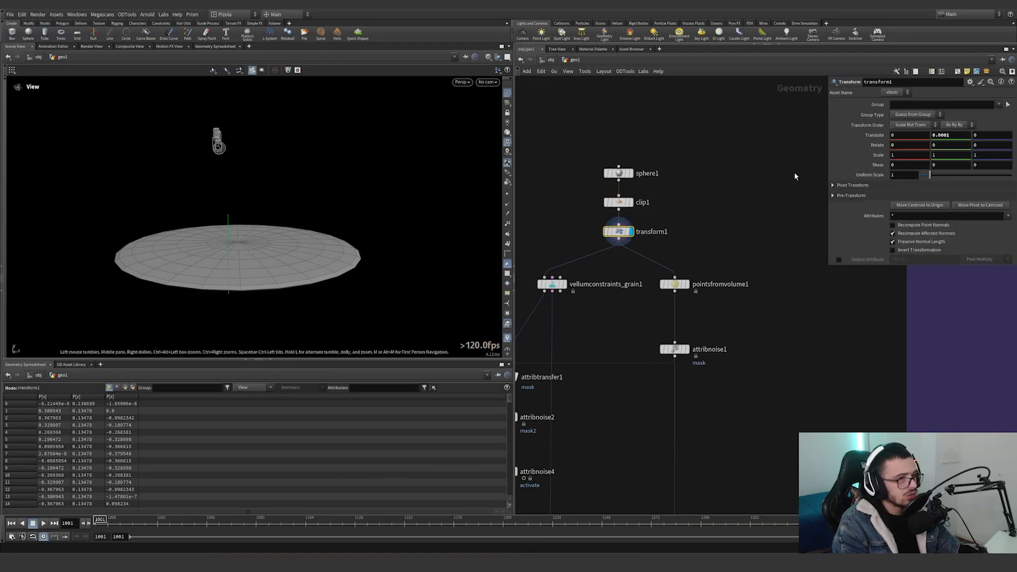
key("space+2")
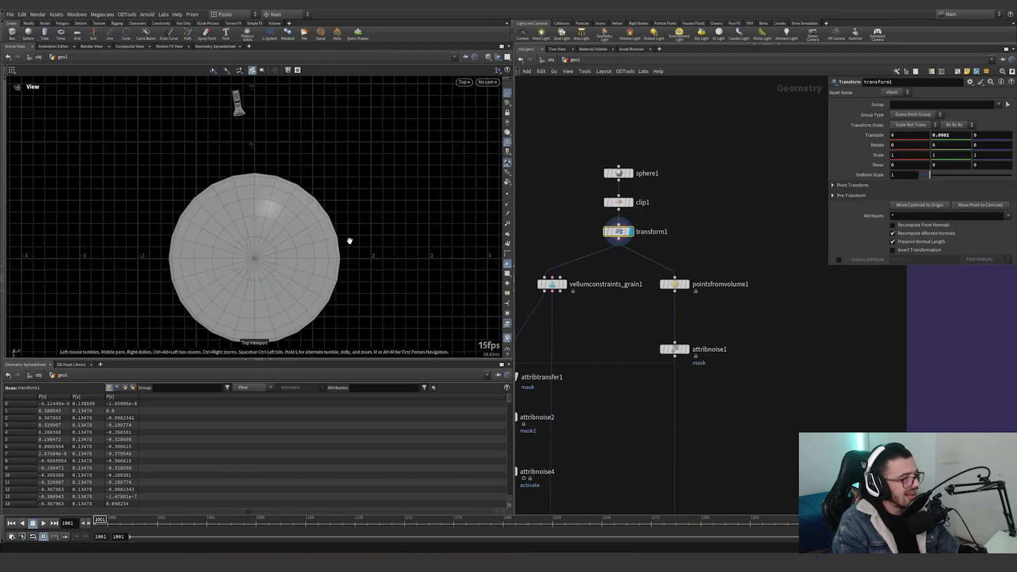
key("space+3")
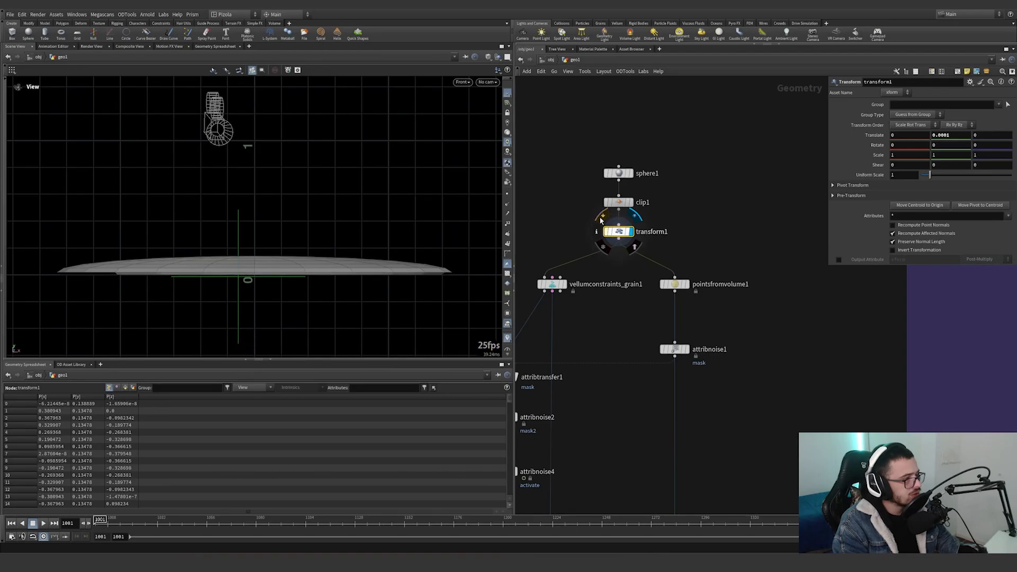
scroll(464, 271, "up", 2)
scroll(451, 263, "up", 4)
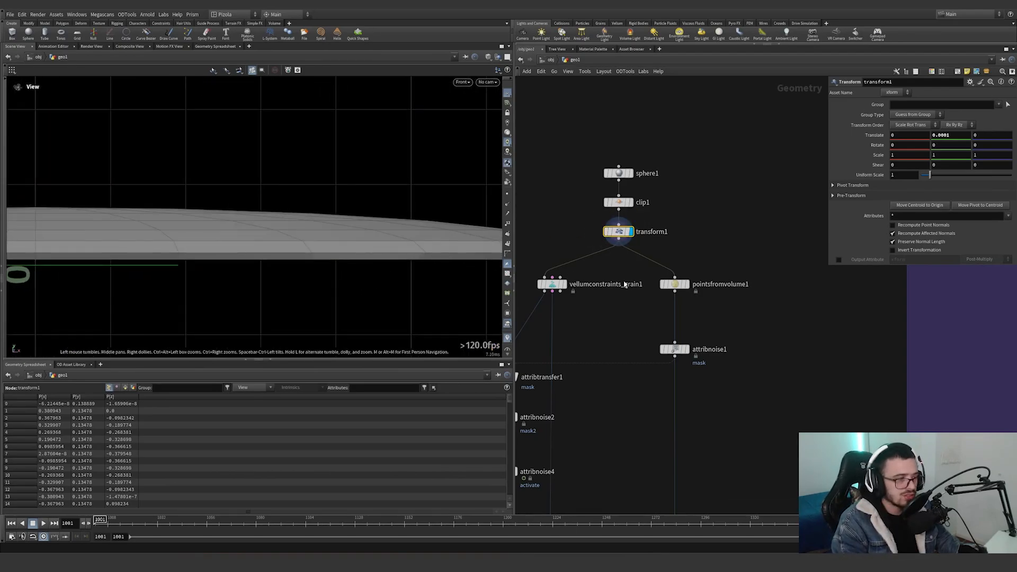
Display the vellumconstraints_grain1 node and examine its grains in the perspective view.
scroll(659, 286, "down", 3)
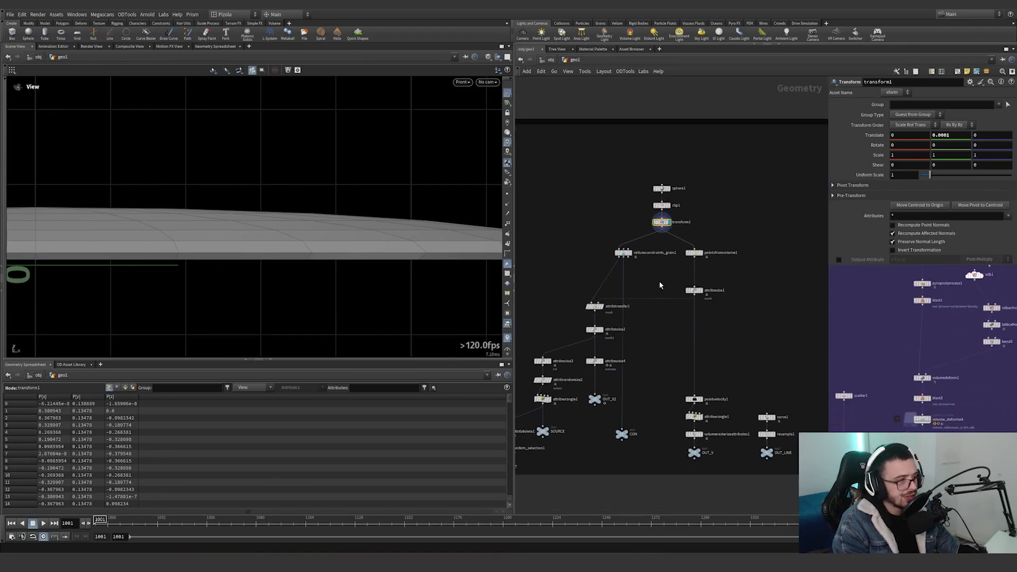
middle_click_drag(660, 281, 665, 278)
scroll(645, 267, "up", 4)
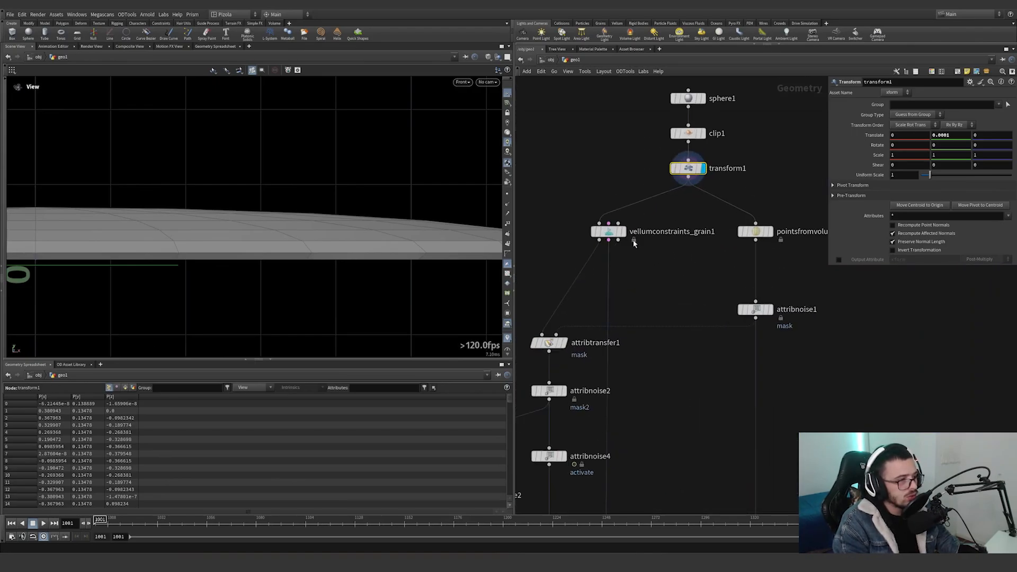
left_click(625, 233)
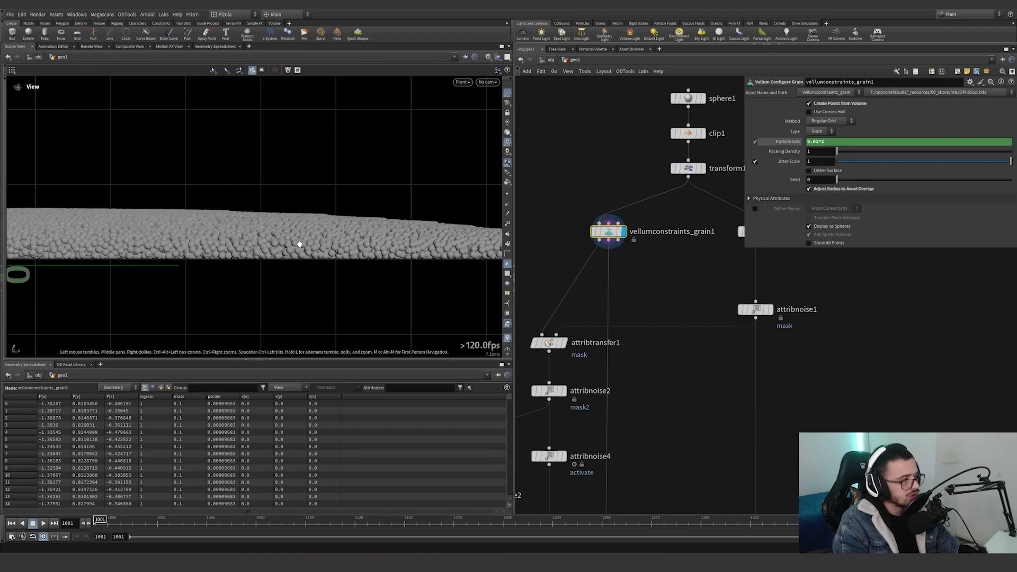
key("space+1")
mouse_move(300, 244)
left_mouse_down()
mouse_move(284, 264)
mouse_move(296, 256)
left_mouse_up()
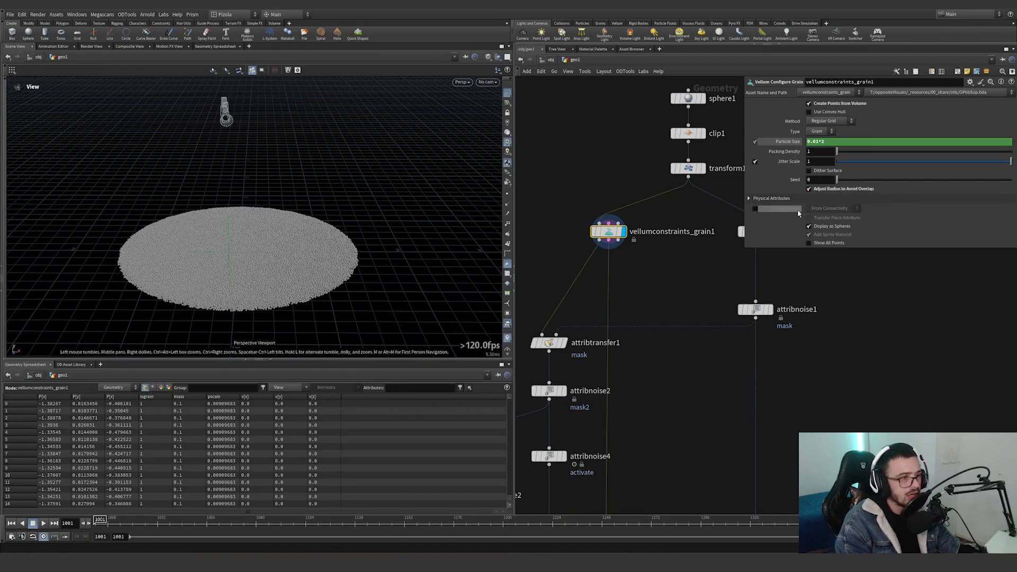
Display the pointsfromvolume1 node to examine the points filling the clipped sphere.
middle_click_drag(721, 257, 633, 254)
left_click(678, 235)
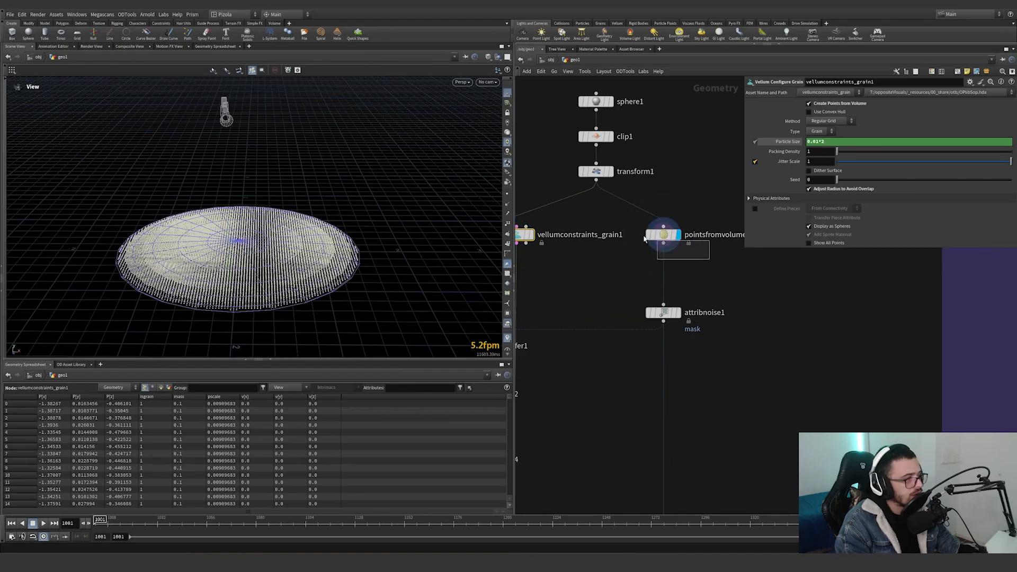
left_click(662, 235)
Display the attribnoise1 node and turn on visualization of its mask attribute.
left_click(678, 313)
left_click(663, 313)
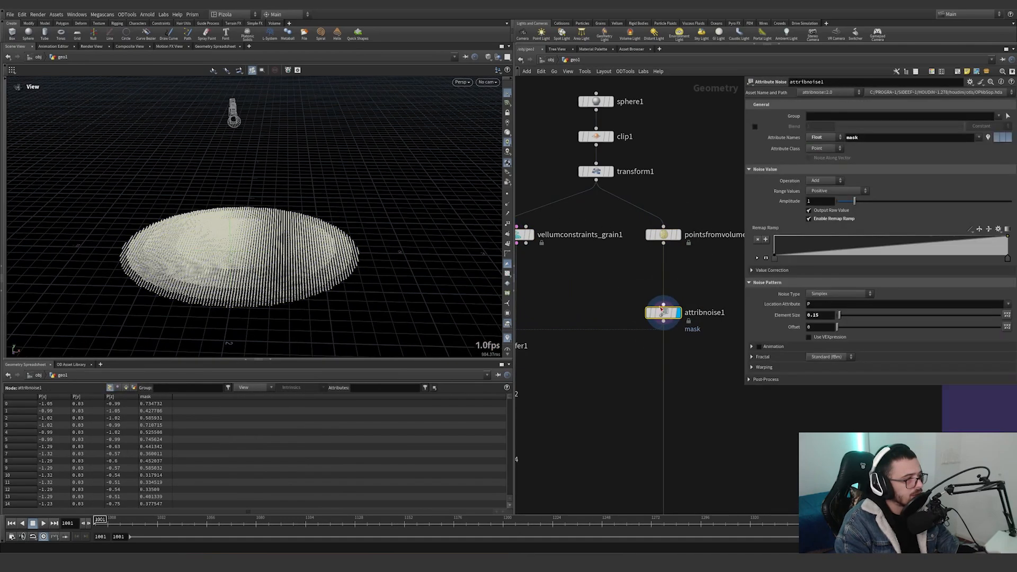
left_click(637, 313)
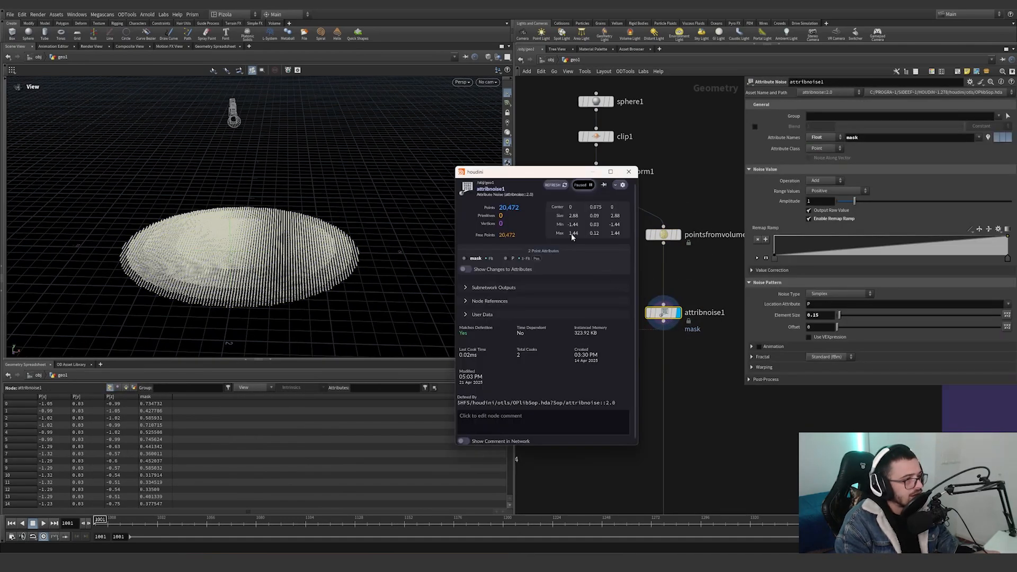
left_click(475, 259)
left_click_drag(472, 220, 363, 264)
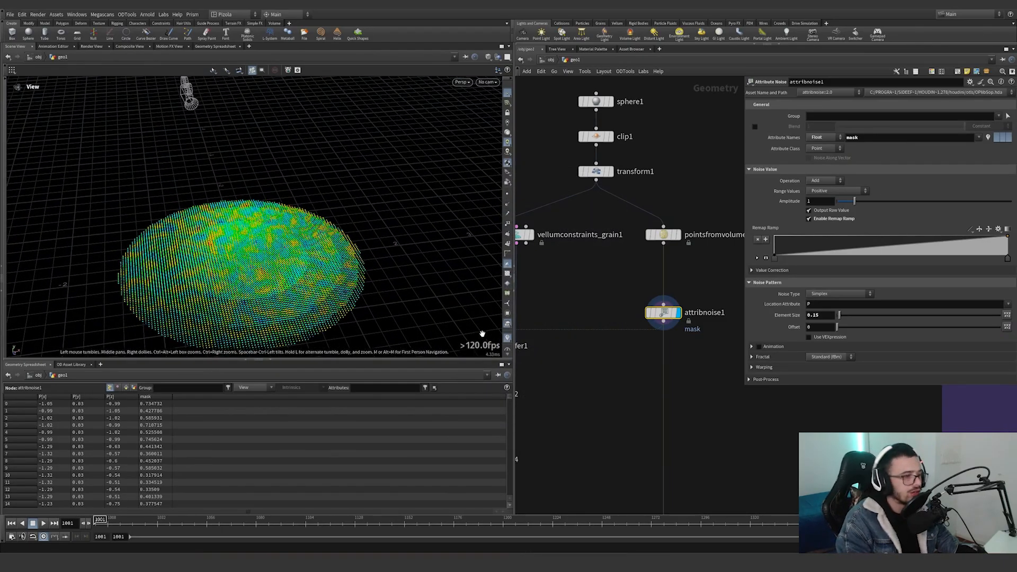
Display the attribtransfer1 node to examine the mask attribute transferred onto the grains.
scroll(682, 334, "down", 5)
scroll(598, 339, "up", 5)
left_click(588, 325)
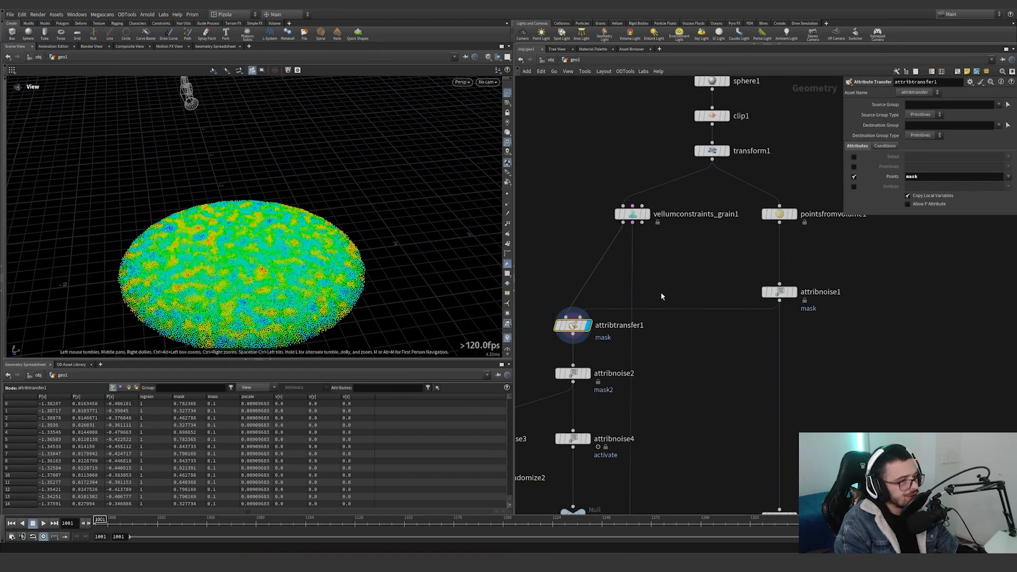
middle_click_drag(661, 291, 690, 264)
Display the attribnoise2 node and compare its mask2 noise settings with those of attribnoise1.
mouse_move(585, 281)
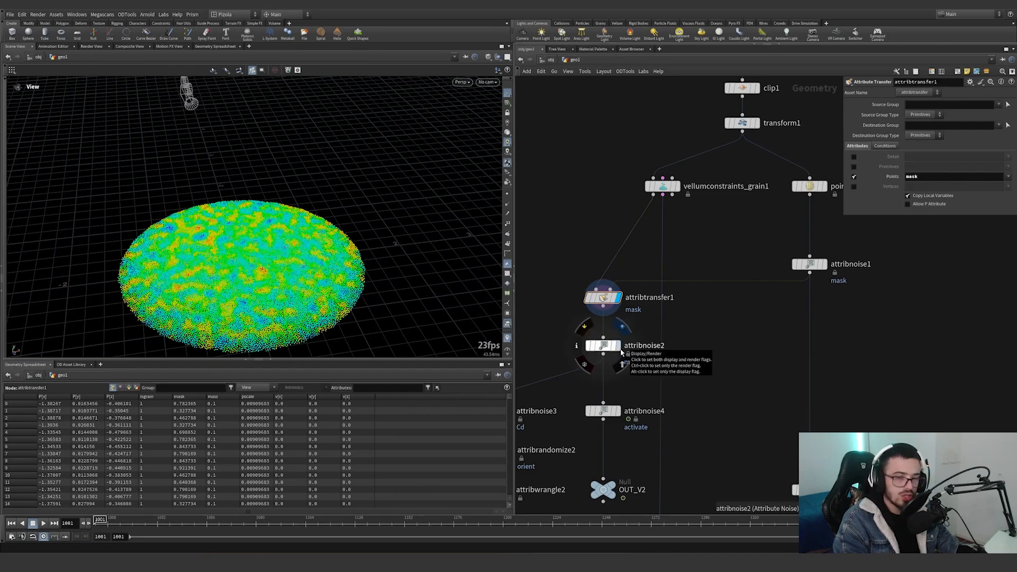
left_click(621, 350)
left_click_drag(739, 386, 559, 332)
middle_click_drag(666, 367, 682, 338)
scroll(637, 365, "down", 3)
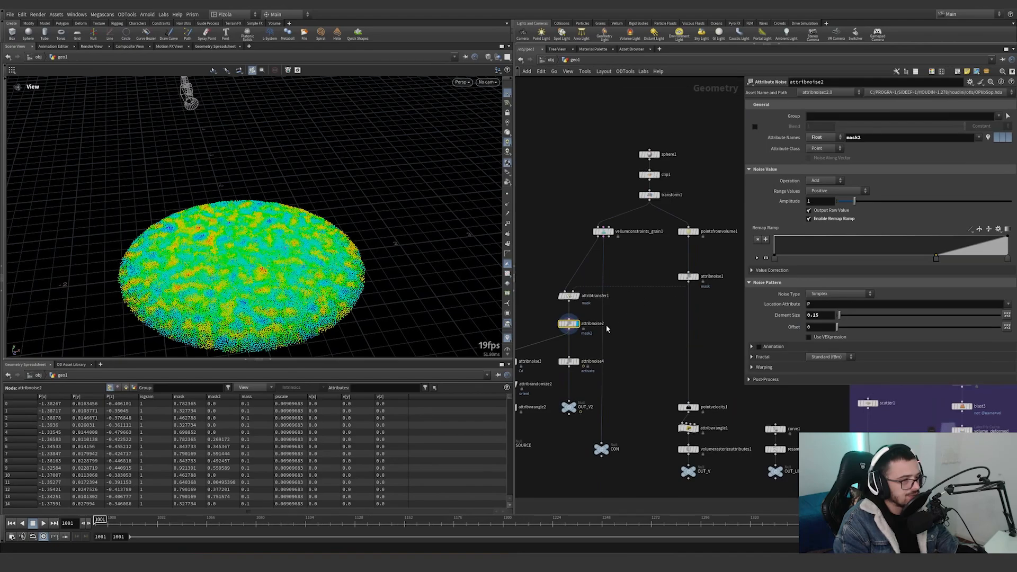
left_click_drag(711, 307, 566, 307)
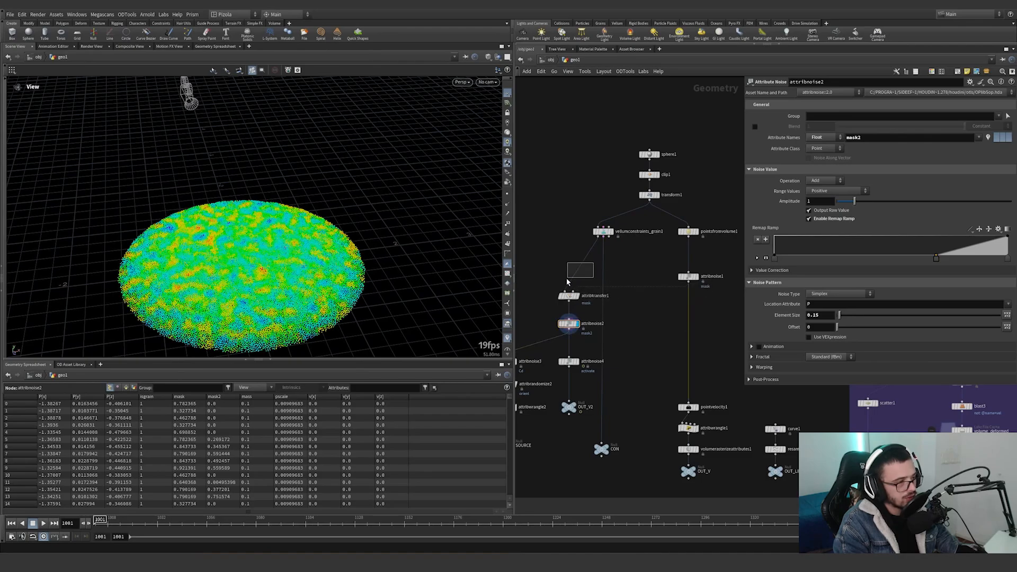
left_click_drag(646, 264, 729, 297)
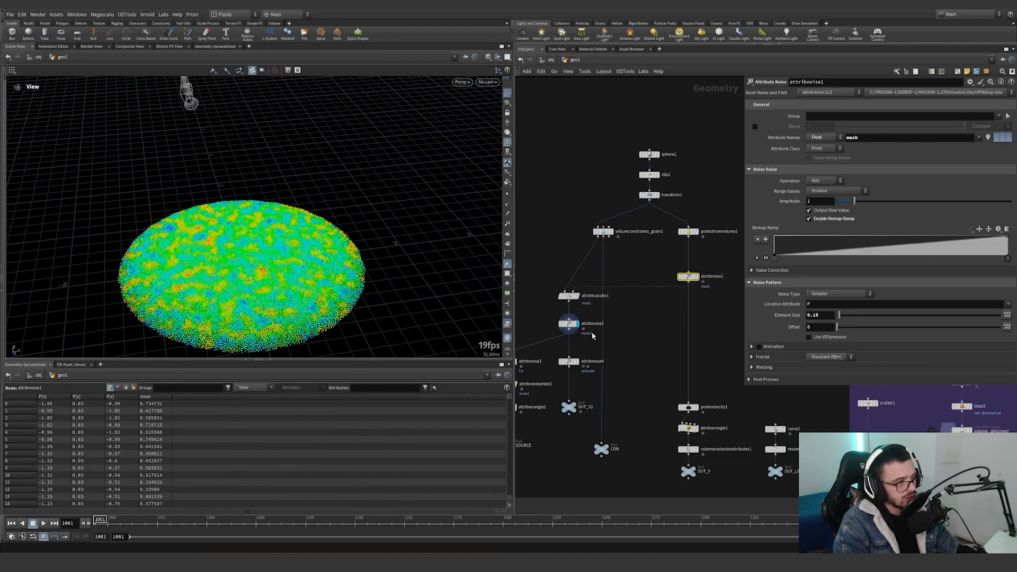
middle_click_drag(610, 349, 647, 344)
scroll(647, 344, "up", 3)
left_click_drag(615, 327, 558, 291)
middle_click_drag(615, 347, 669, 308)
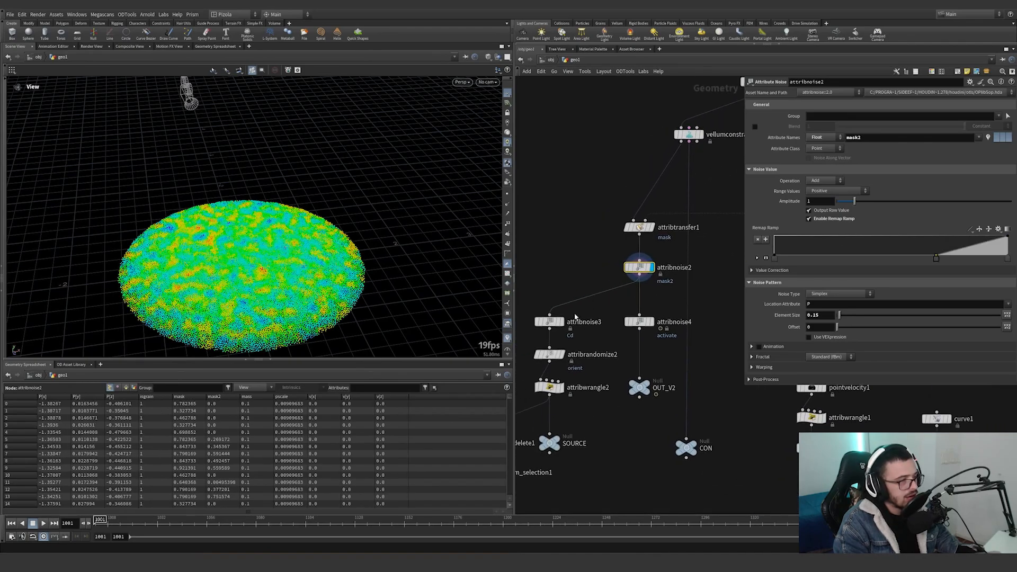
Visualize the mask2 attribute on attribnoise2 and scrub the timeline to check the noise over time.
middle_click(641, 270)
scroll(641, 270, "down", 1)
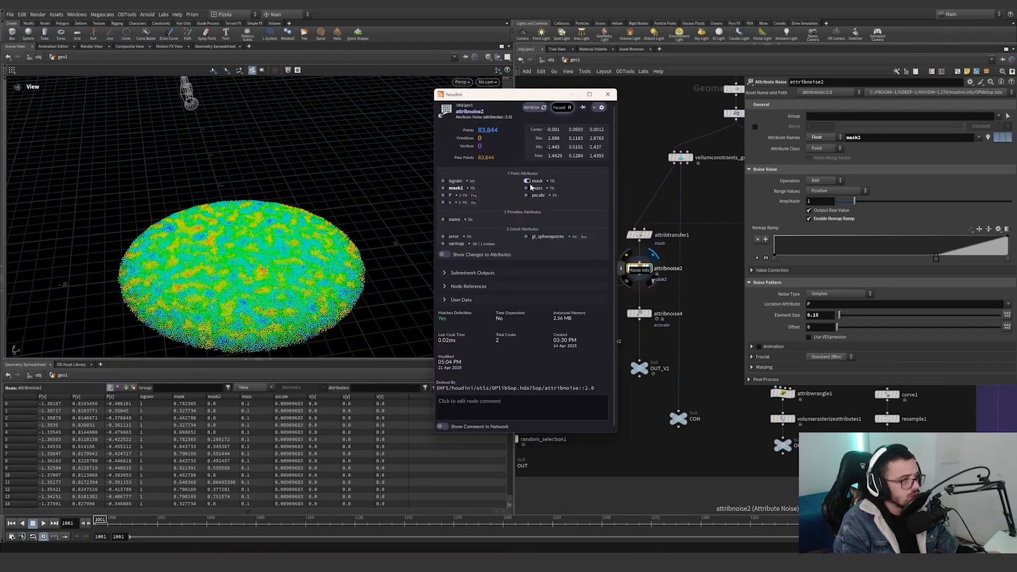
left_click(444, 189)
left_click(608, 95)
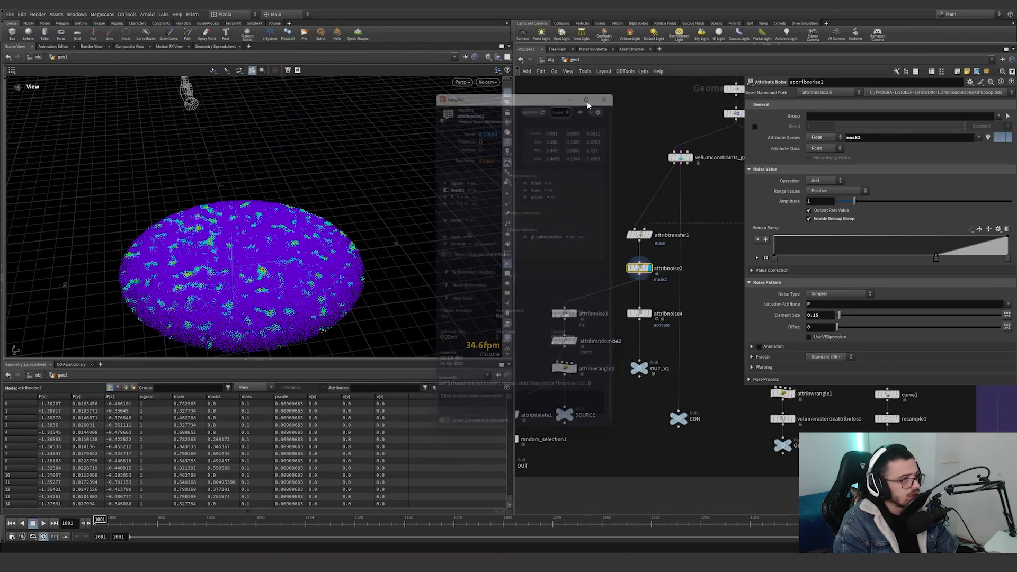
left_click_drag(285, 277, 303, 284)
middle_click_drag(303, 284, 331, 242)
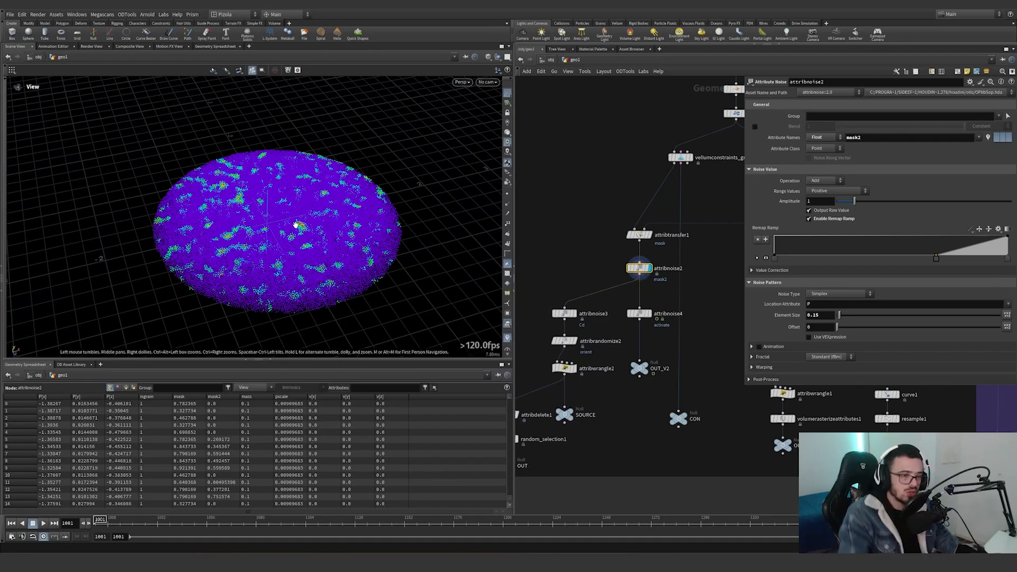
left_click(169, 519)
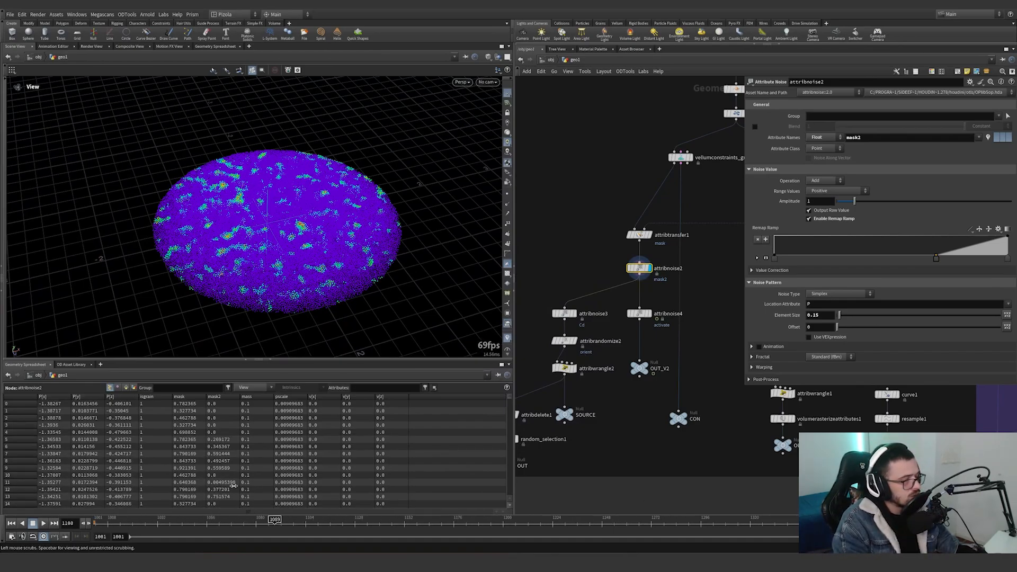
Display the attribnoise4 node and show its activate noise settings.
mouse_move(710, 278)
middle_mouse_down()
mouse_move(611, 316)
mouse_move(635, 346)
mouse_move(698, 287)
middle_mouse_up()
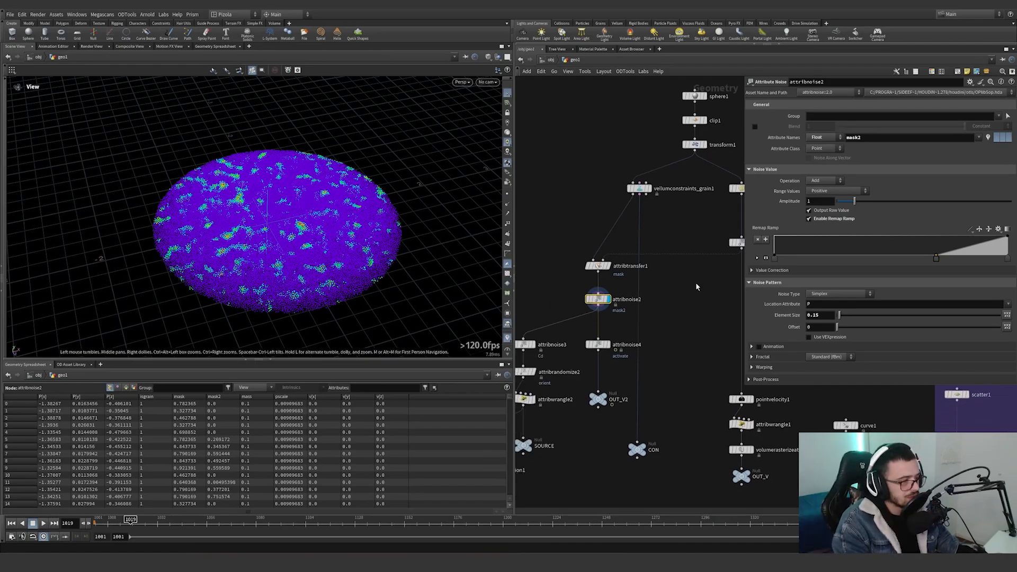
scroll(619, 350, "up", 2)
middle_click_drag(619, 350, 668, 302)
left_click(656, 295)
left_click(649, 292)
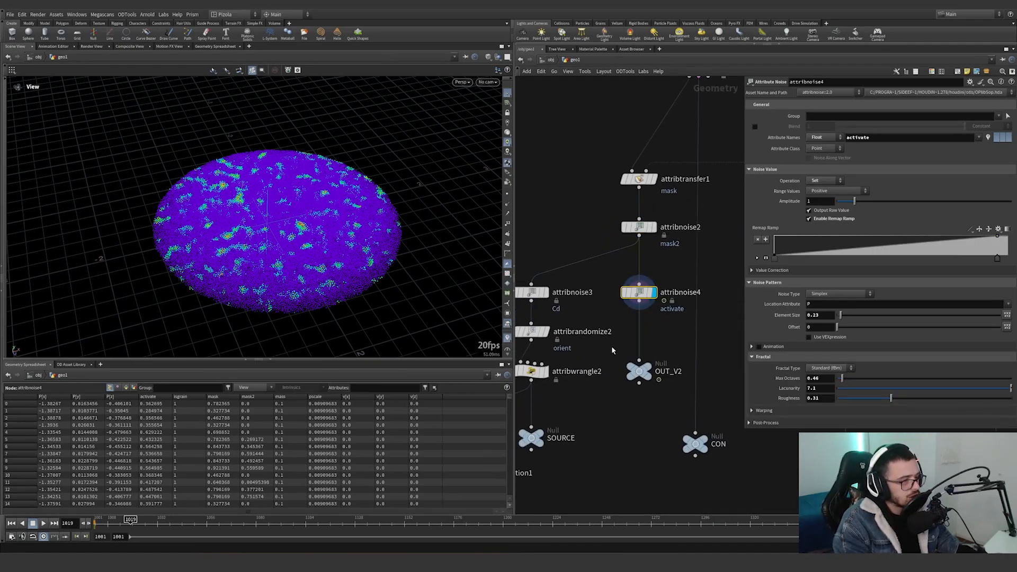
Visualize the activate attribute on attribnoise4 and scrub the timeline to frame 1063.
middle_click(632, 306)
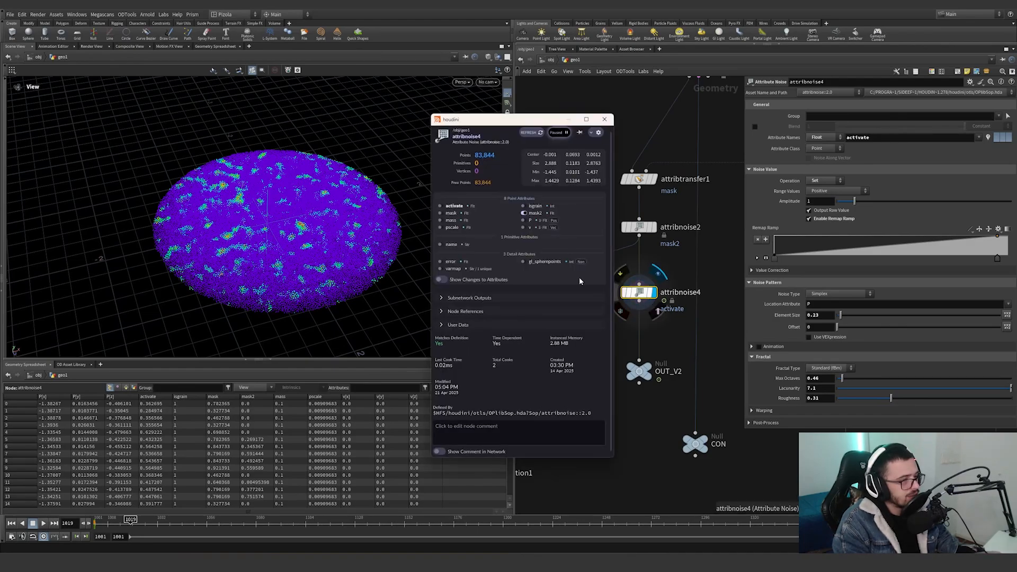
left_click(442, 206)
left_click(604, 119)
left_click_drag(108, 522, 221, 434)
Display the attribnoise3 colour noise, followed by the attribrandomize2 orient node, and examine the coloured grains up close.
left_click(546, 293)
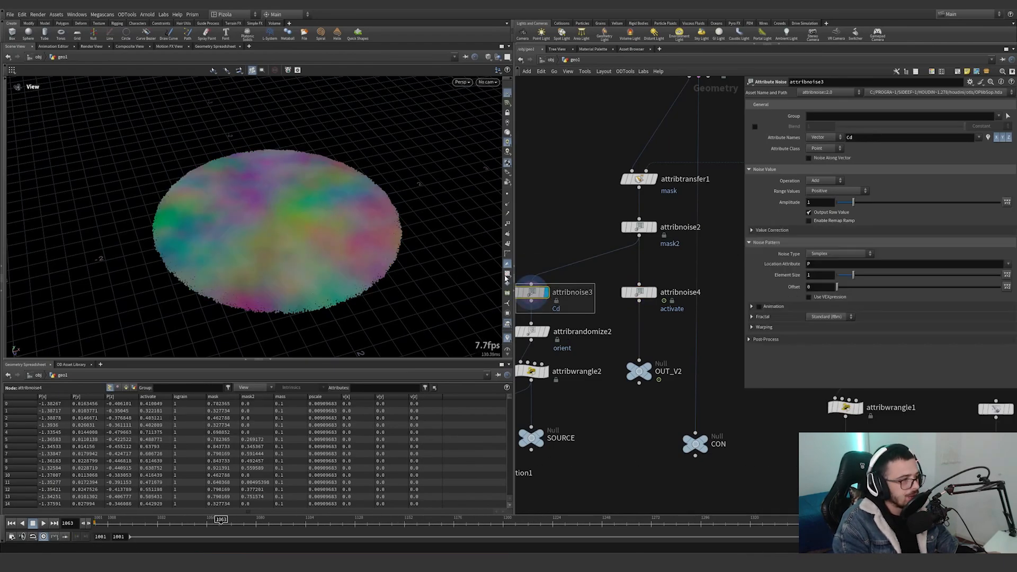
middle_click_drag(601, 316, 689, 296)
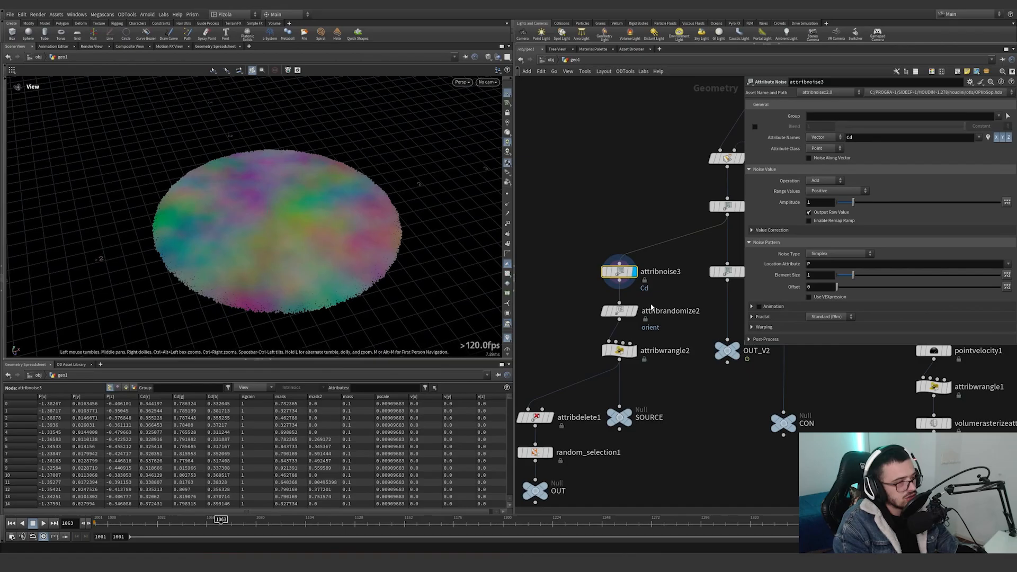
left_click(634, 311)
scroll(466, 262, "up", 5)
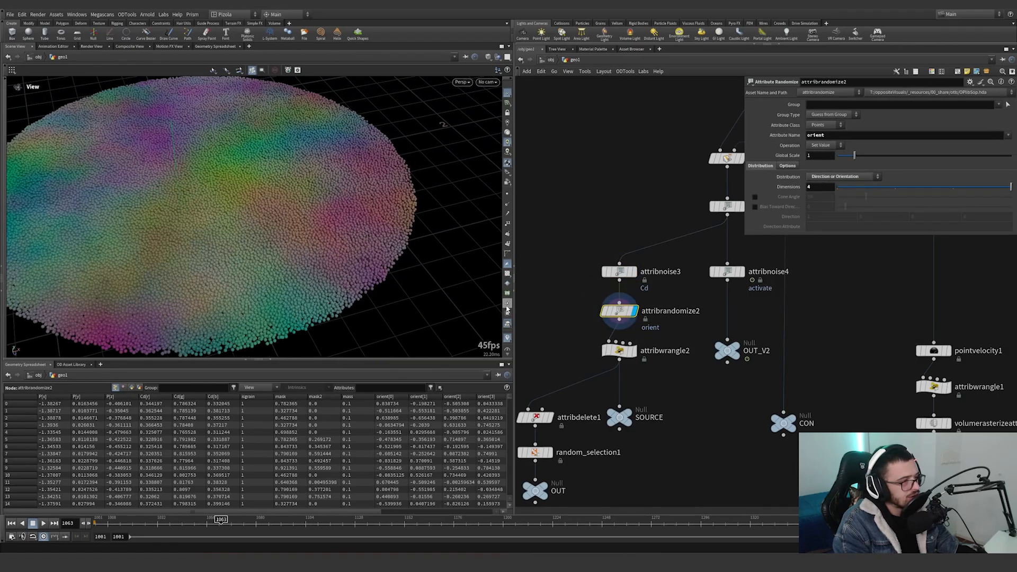
Show the point orientation axes for attribrandomize2, toggle the node's bypass repeatedly to compare orientations, and hide the axes again.
left_click(507, 310)
scroll(334, 255, "down", 2)
mouse_move(609, 317)
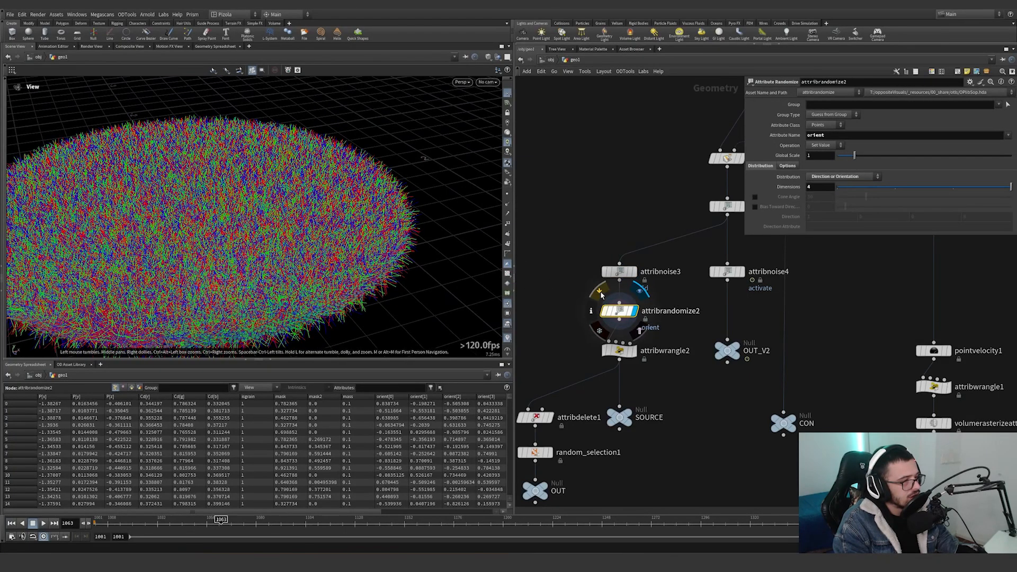
left_click(601, 295)
left_click(601, 294)
left_click(601, 295)
left_click(600, 295)
left_click(601, 295)
left_click(600, 294)
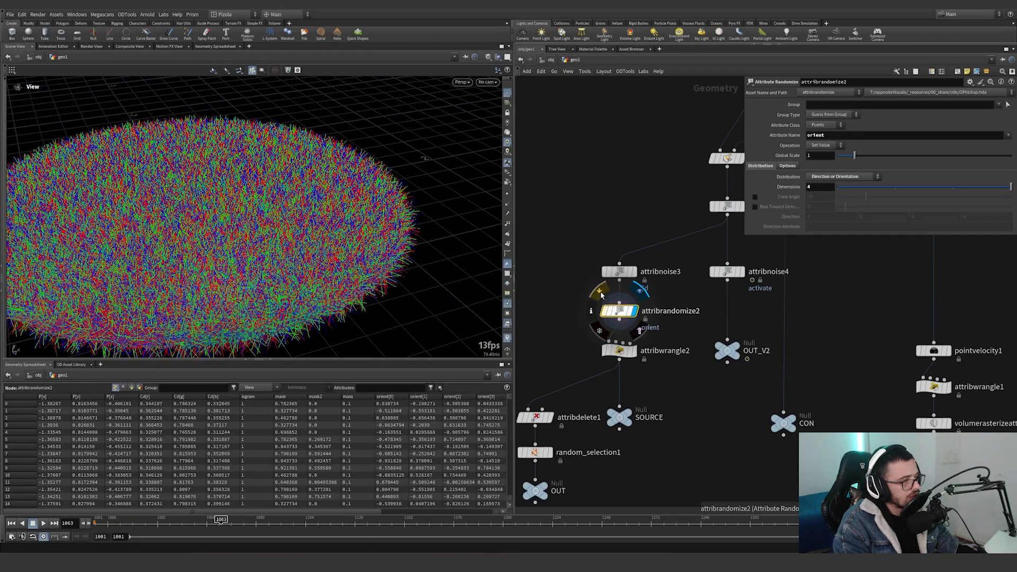
left_click(601, 295)
left_click(601, 294)
scroll(432, 255, "up", 4)
scroll(432, 255, "up", 2)
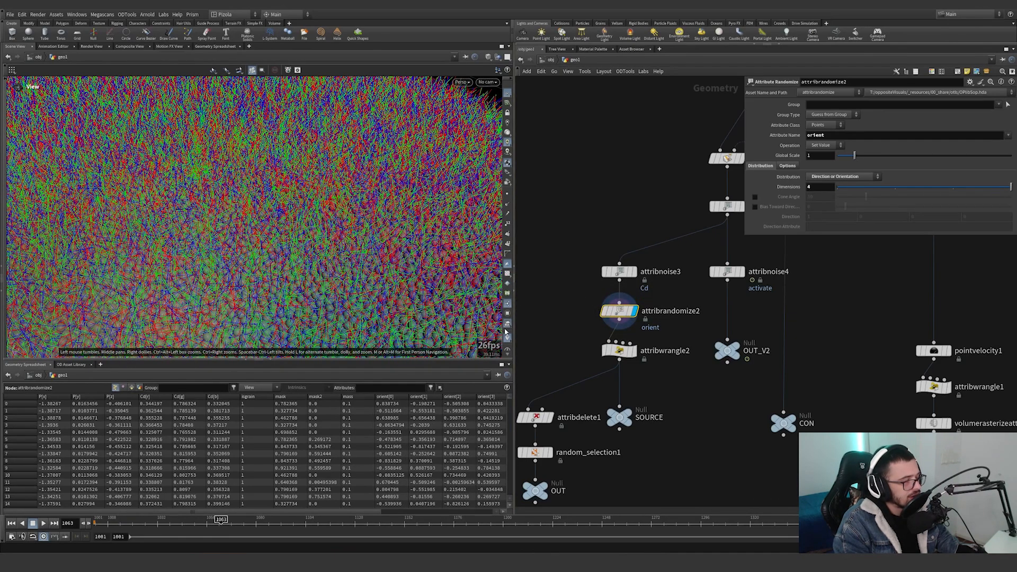
left_click(508, 306)
Display attribwrangle2, examine its drag expression, and bypass and re-enable the node to compare the attributes.
left_click(629, 348)
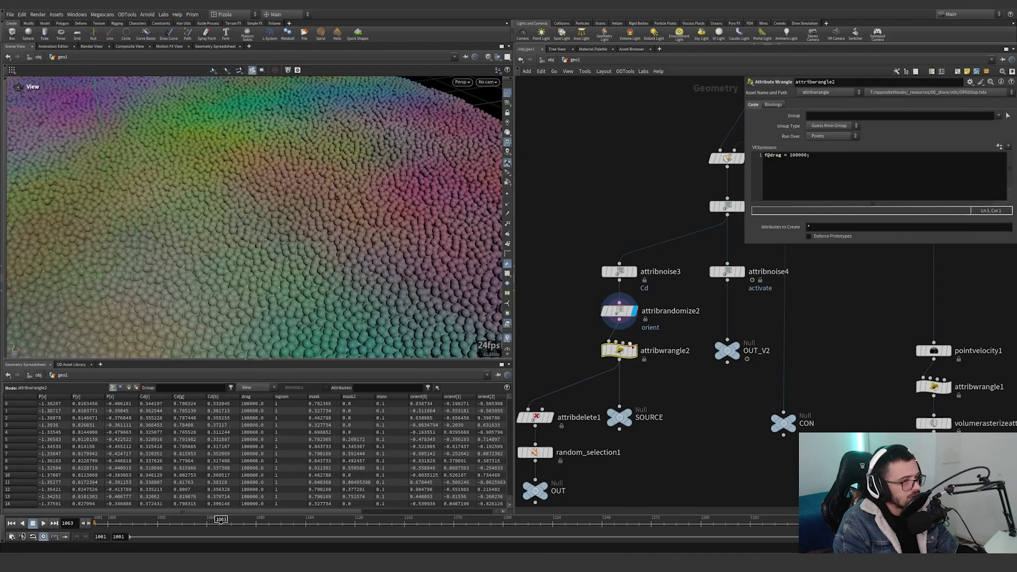
left_click(633, 350)
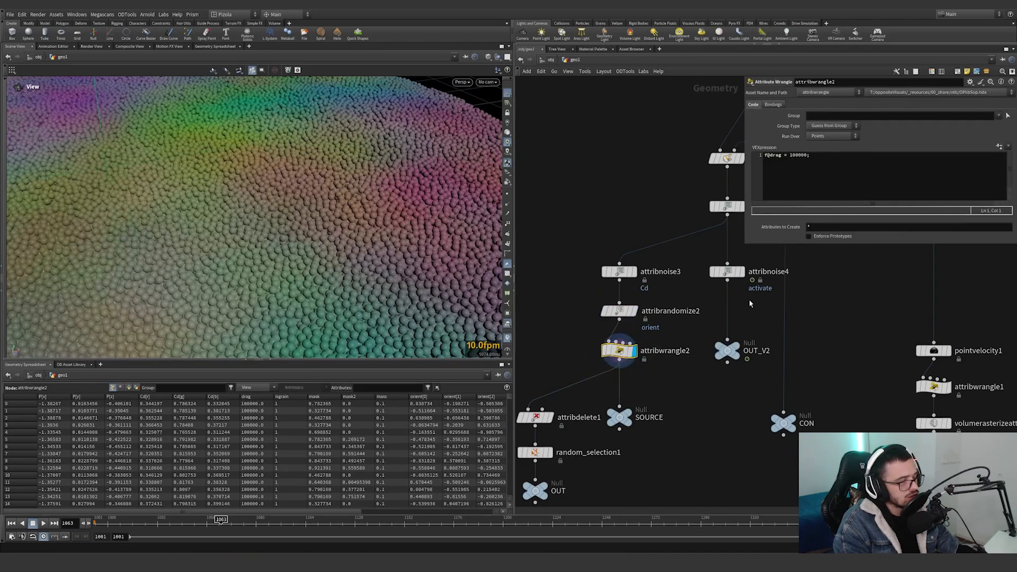
left_click(835, 168)
key("ctrl+a")
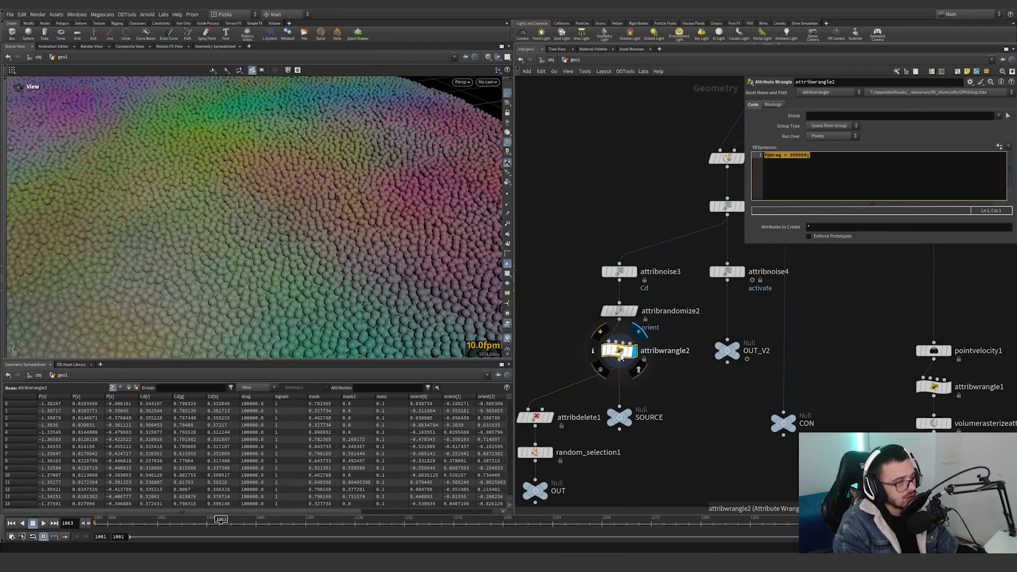
mouse_move(610, 349)
left_click(600, 333)
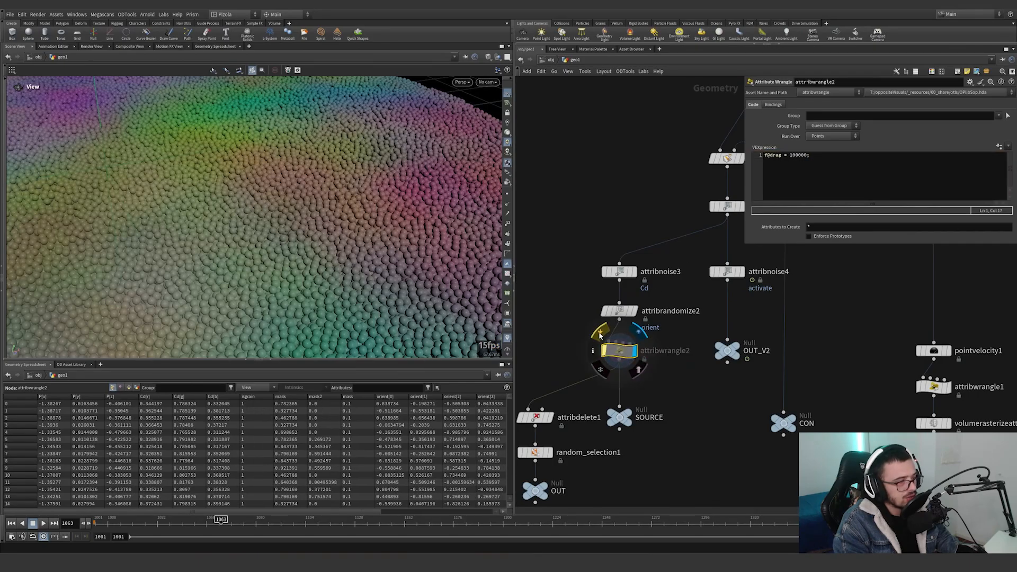
left_click(601, 333)
Display the attribdelete1 node and inspect the grain points and its attribute deletion settings.
middle_click_drag(583, 436, 627, 365)
left_click(581, 348)
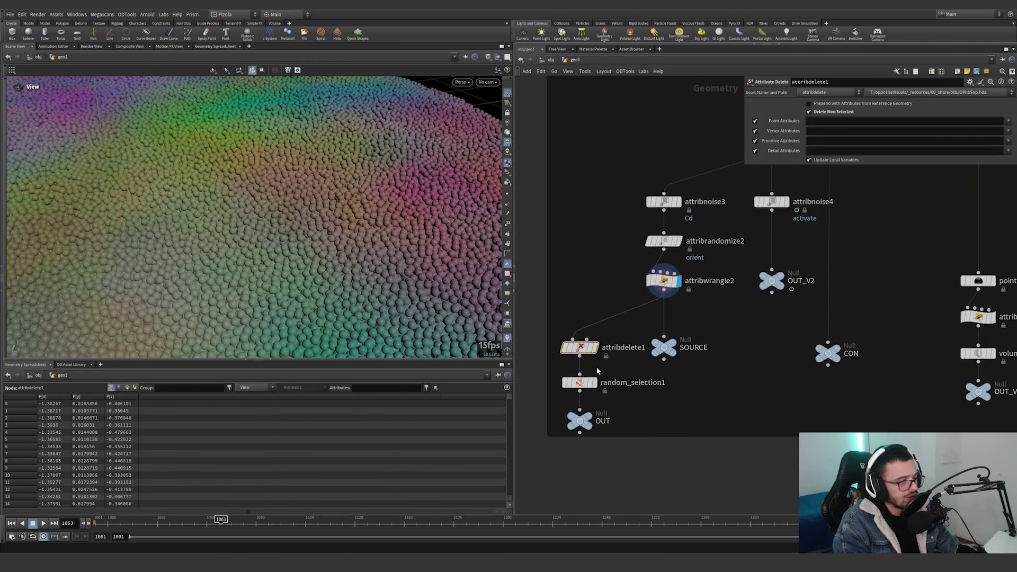
left_click(598, 331)
left_click_drag(632, 365, 561, 326)
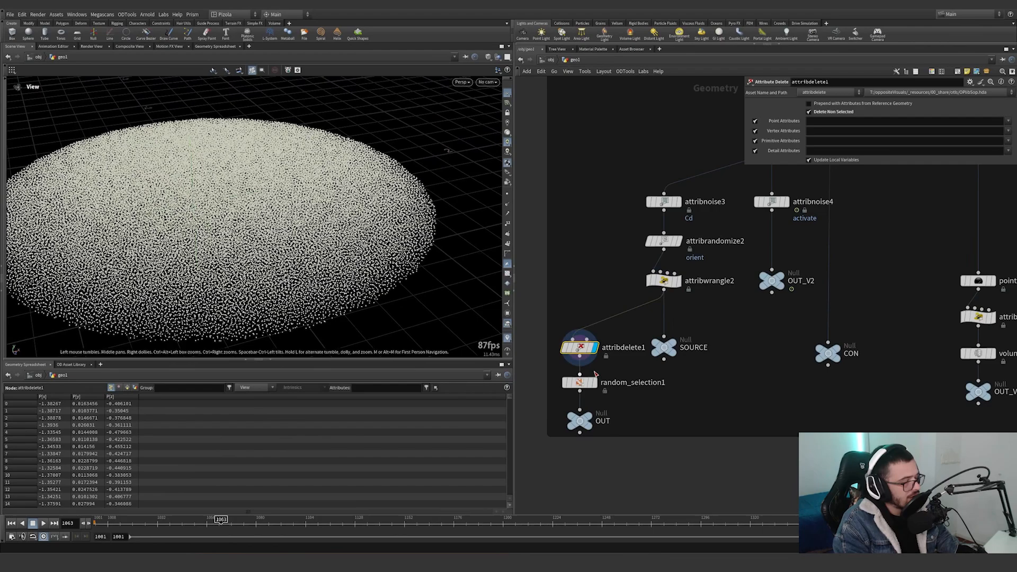
Display random_selection1, scrub the timeline to frame 1067 to check the selected points, and select the OUT null beneath it.
left_click(594, 382)
left_click_drag(618, 402, 585, 382)
scroll(311, 233, "down", 4)
left_click_drag(312, 233, 306, 270)
left_click_drag(223, 524, 154, 520)
left_click(580, 421)
scroll(584, 443, "down", 5)
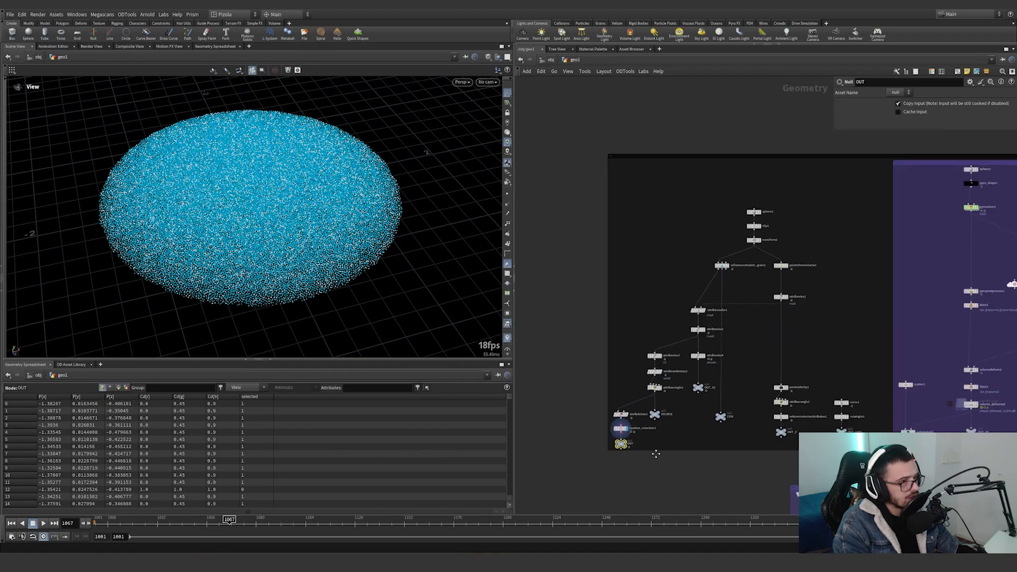
Display the OUT null and examine the branch of attribdelete1, random_selection1 and OUT in the node network.
left_click(567, 71)
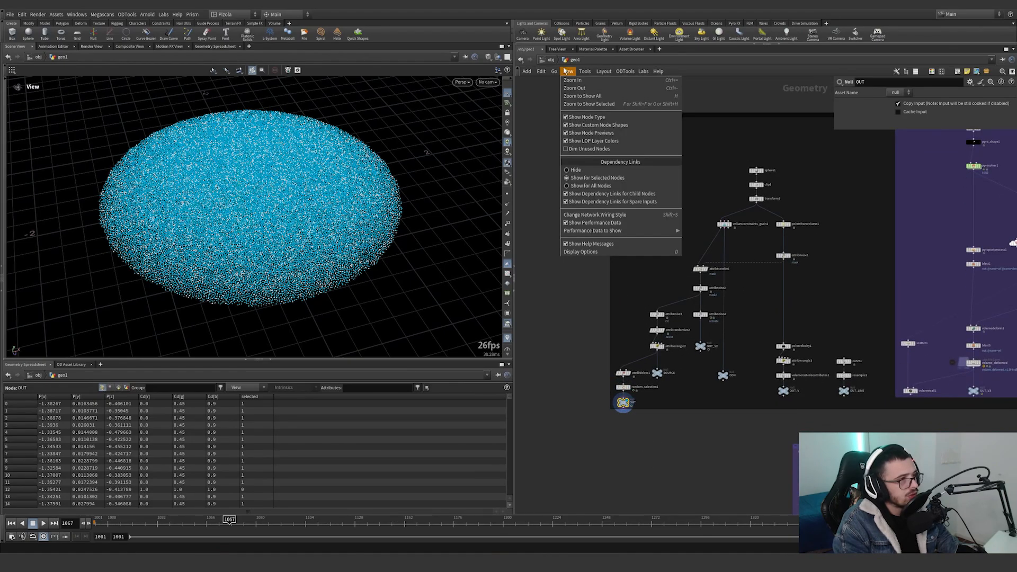
left_click(589, 400)
scroll(590, 402, "up", 4)
left_click_drag(582, 406, 655, 275)
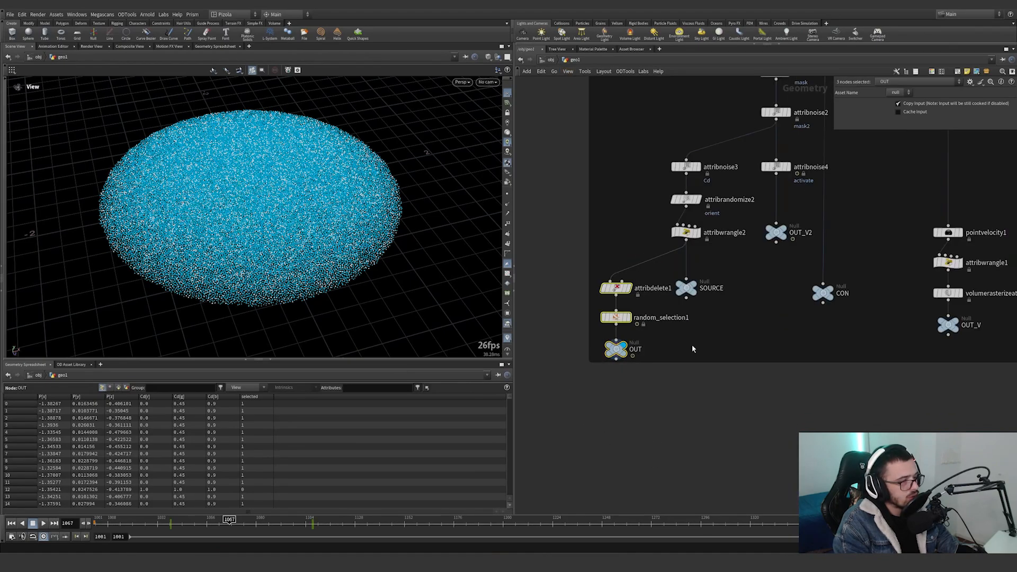
left_click(687, 290)
left_click(588, 412)
left_click_drag(585, 413, 659, 250)
left_click_drag(570, 408, 625, 271)
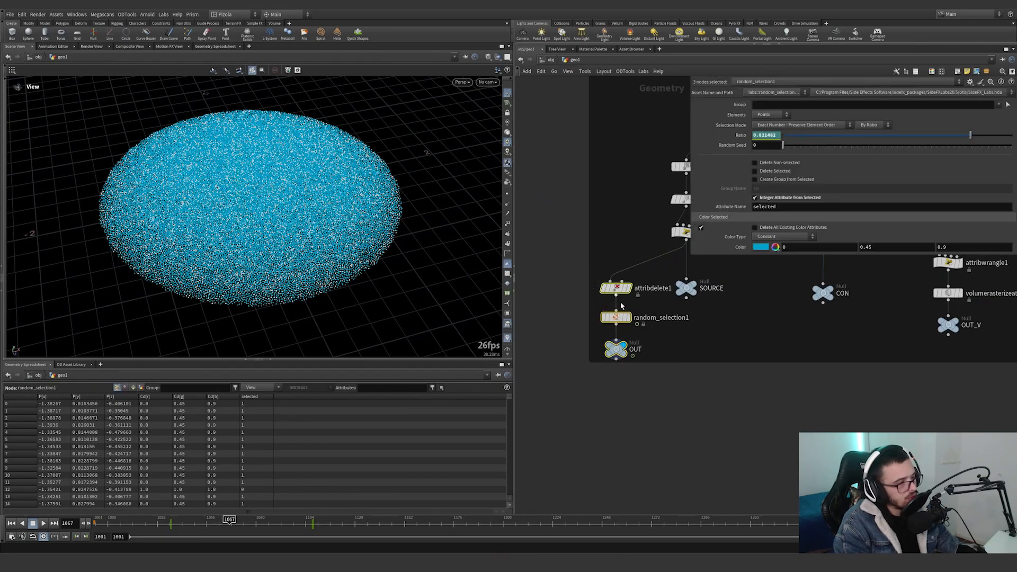
scroll(758, 401, "down", 2)
scroll(705, 405, "down", 1)
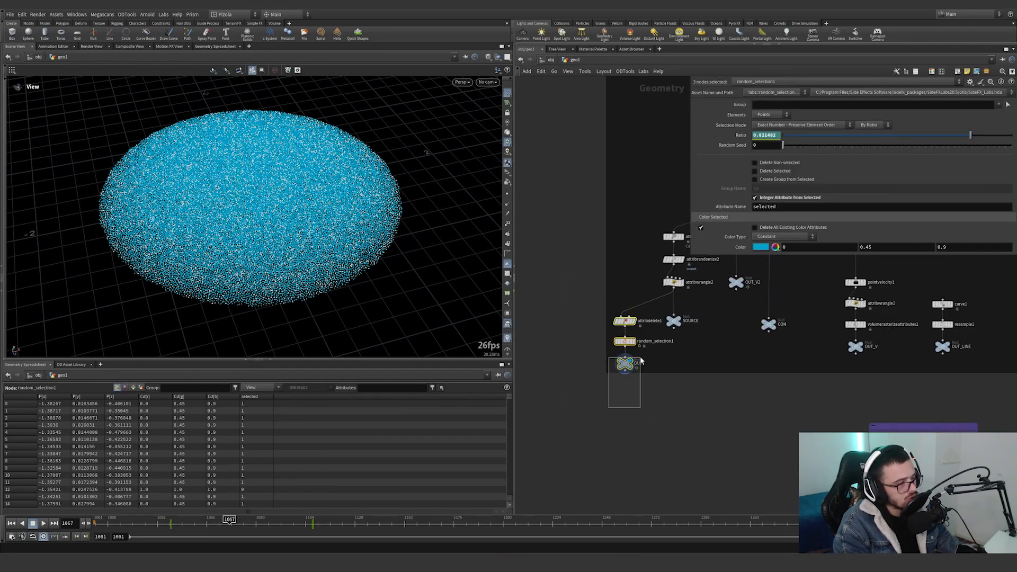
left_click_drag(641, 361, 642, 363)
scroll(644, 364, "up", 4)
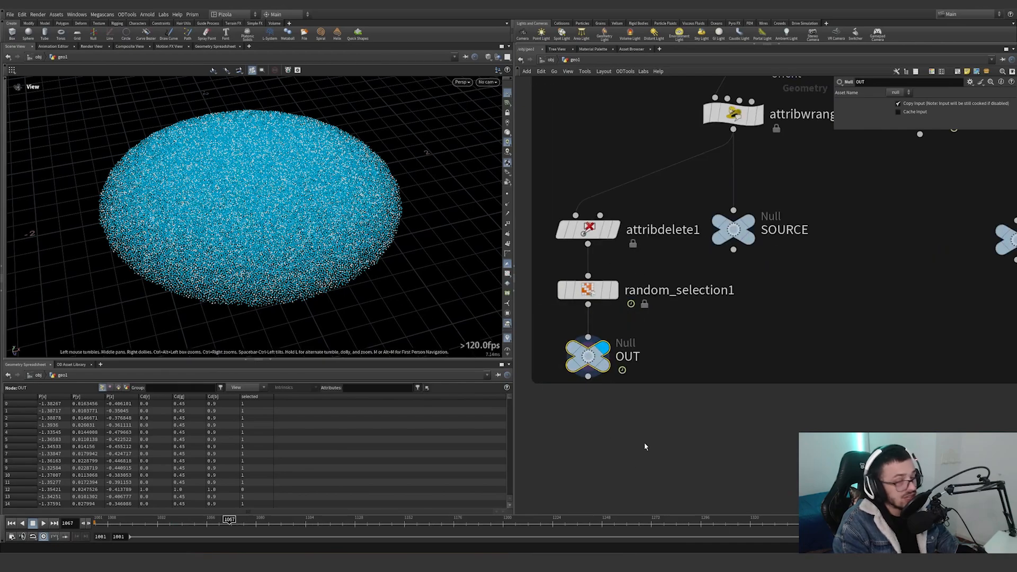
scroll(669, 446, "down", 1)
left_click_drag(650, 441, 579, 258)
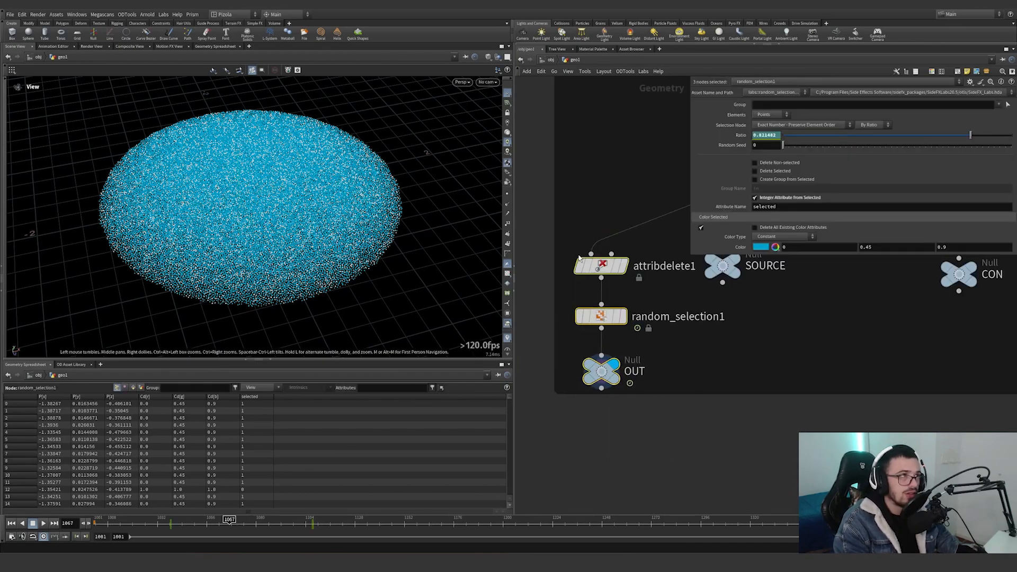
scroll(737, 345, "down", 4)
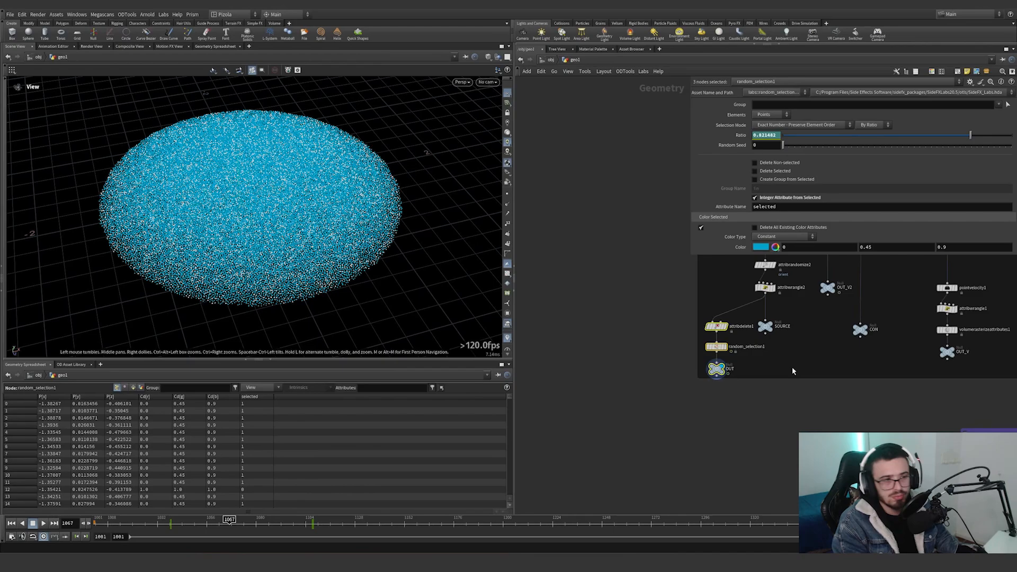
middle_click_drag(792, 367, 691, 355)
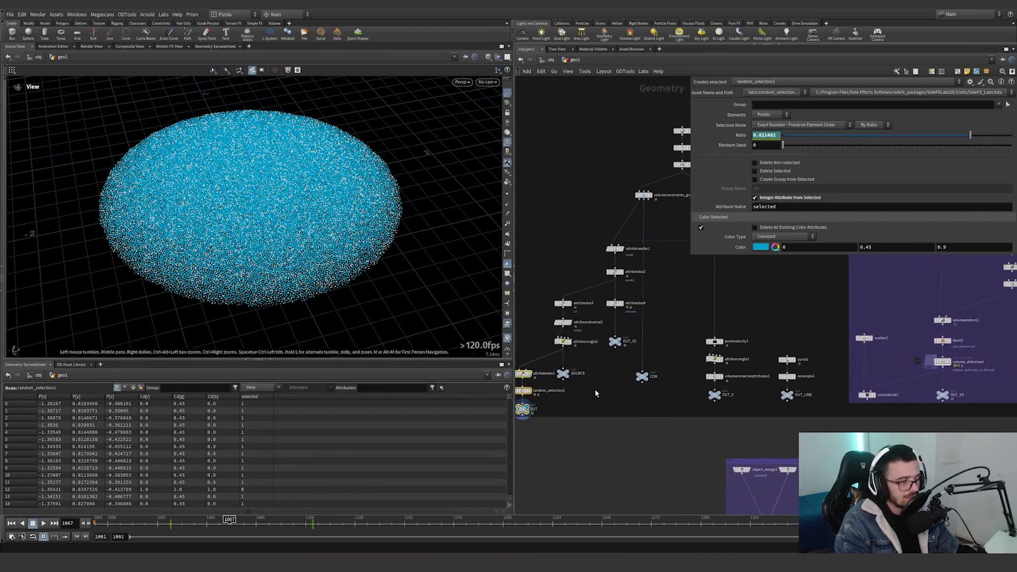
Display the SOURCE null and trace its dependency link to object_merge1.
scroll(619, 338, "up", 1)
middle_click_drag(577, 399, 660, 368)
scroll(647, 356, "up", 3)
left_click(651, 330)
left_click_drag(685, 312, 608, 374)
middle_click_drag(691, 349, 497, 191)
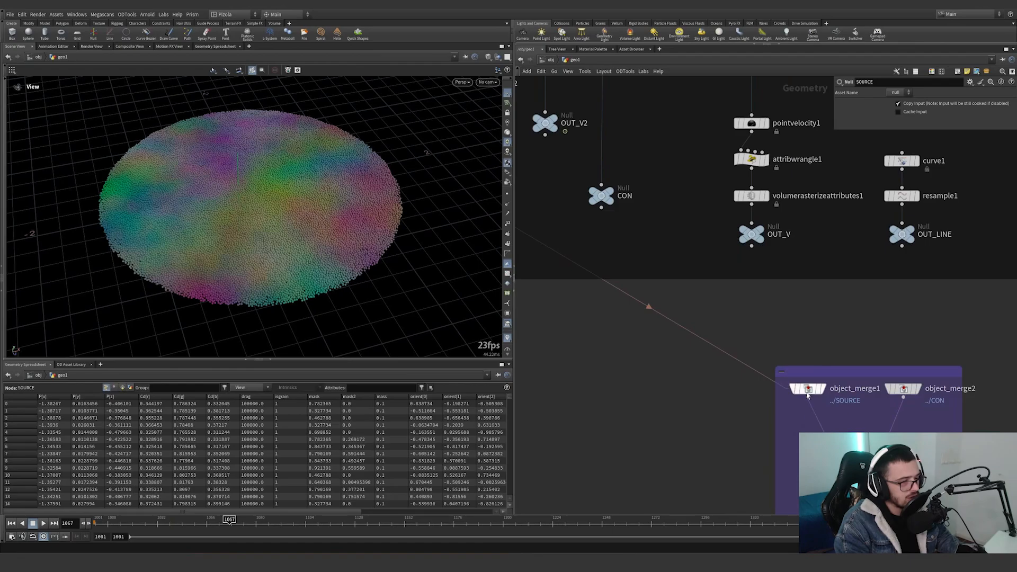
scroll(808, 395, "down", 2)
middle_click_drag(665, 343, 730, 422)
Display the OUT_V2 null to check the activate colours, followed by the CON null.
left_click(659, 256)
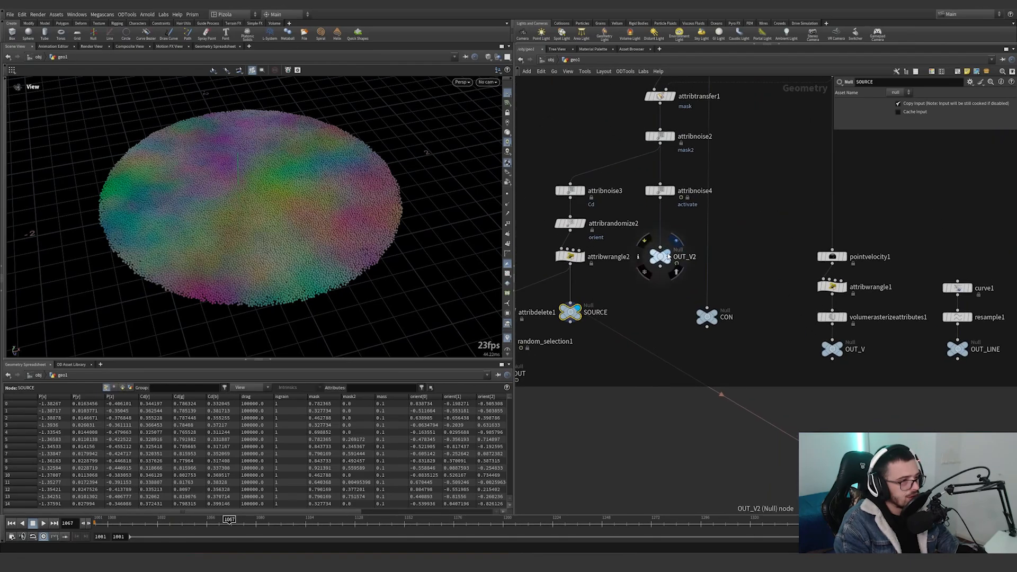
left_click(666, 256)
middle_click_drag(768, 252, 741, 284)
left_click_drag(711, 245, 625, 318)
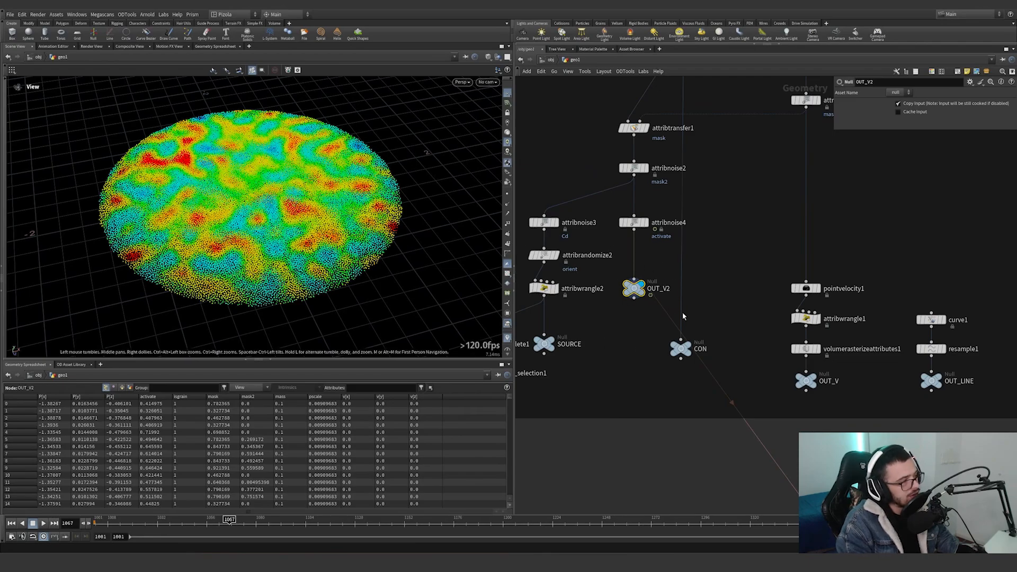
left_click(692, 350)
middle_click_drag(707, 396, 614, 392)
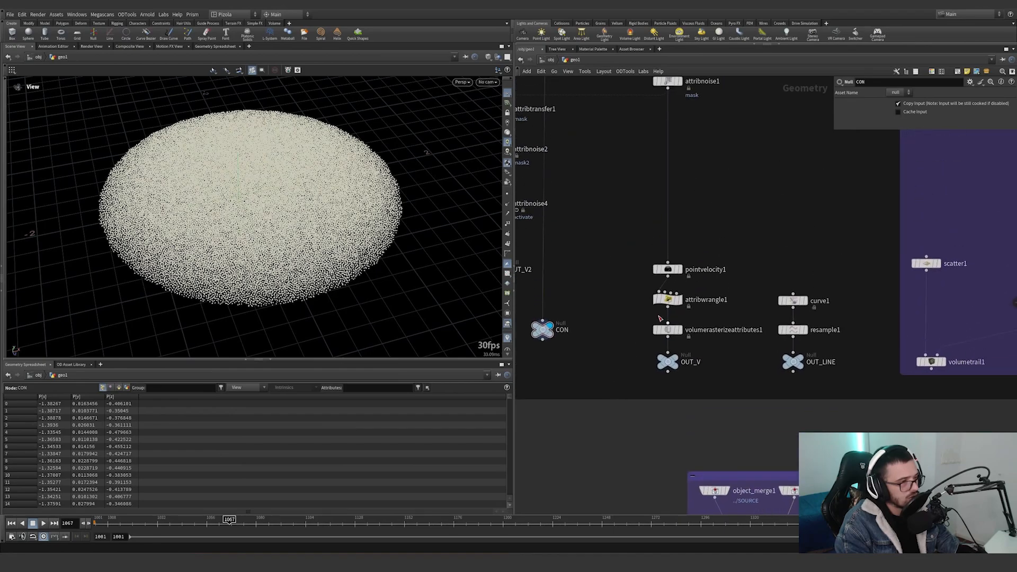
Display pointvelocity1, followed by attribnoise1, and visualize the mask attribute on attribnoise1.
left_click(667, 268)
middle_click_drag(683, 134, 670, 211)
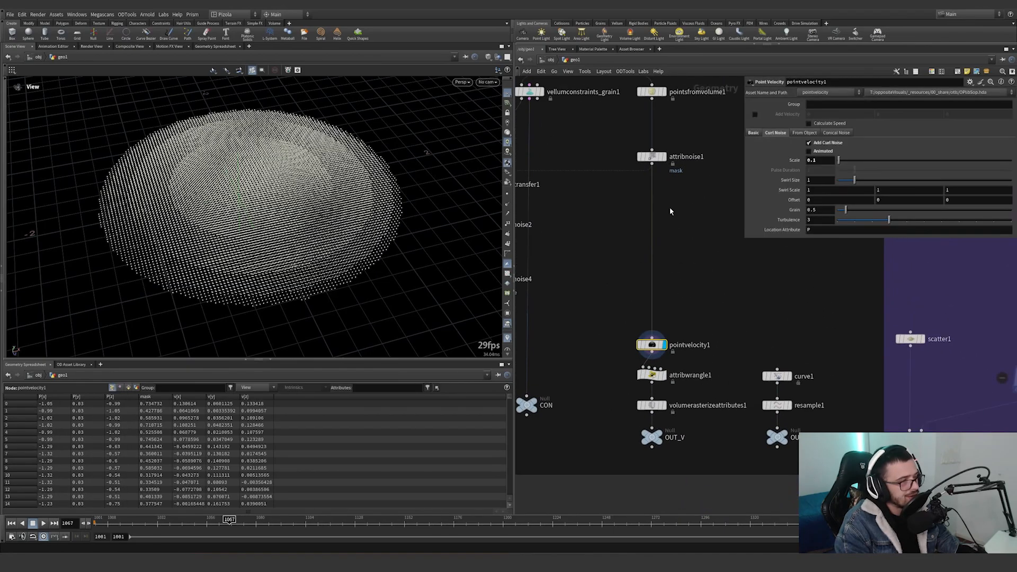
left_click(652, 157)
middle_click(651, 158)
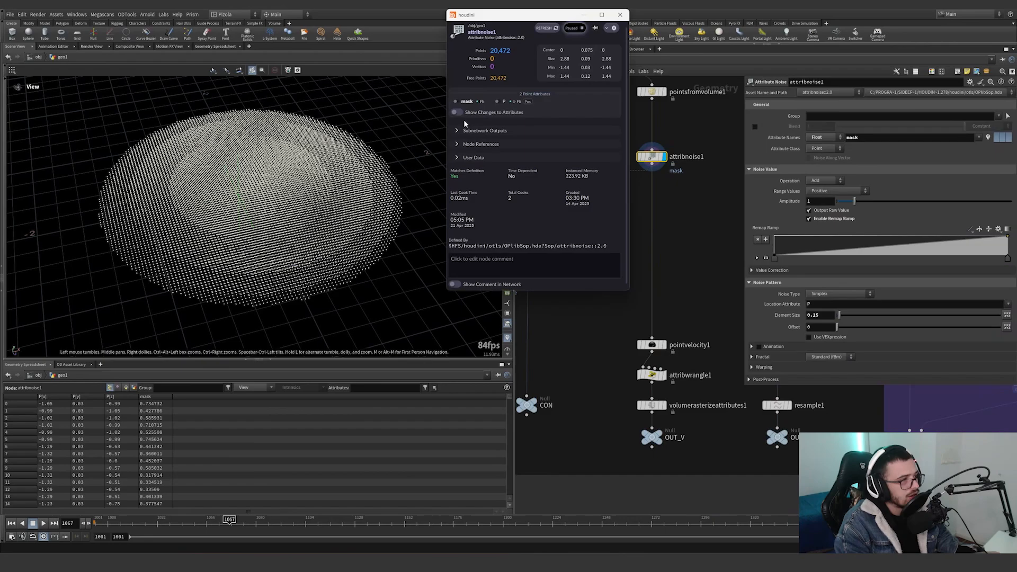
left_click(455, 101)
left_click(698, 231)
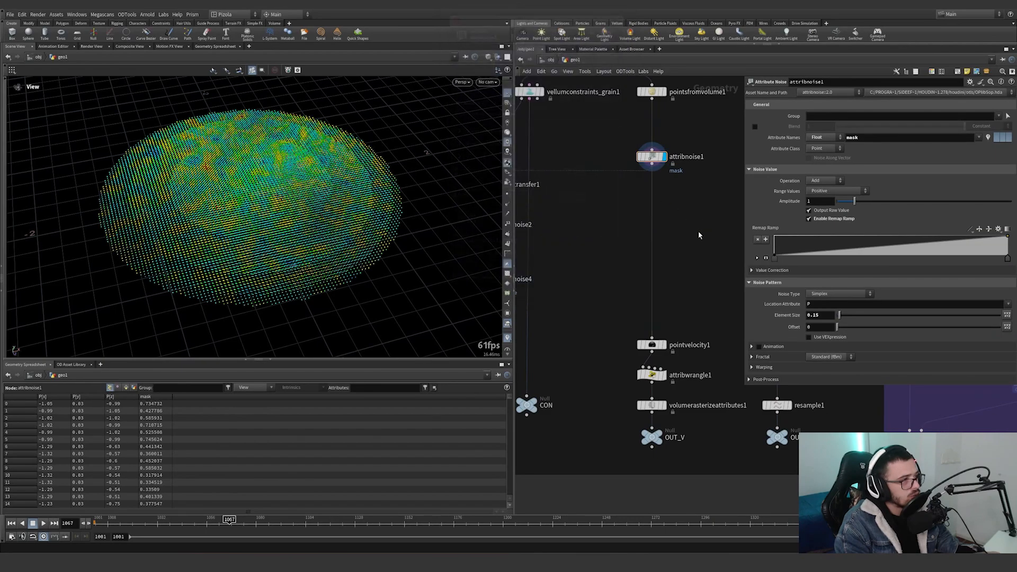
Display pointvelocity1 with its point velocity trails and examine the curl noise vectors up close.
left_click(666, 345)
scroll(272, 250, "up", 5)
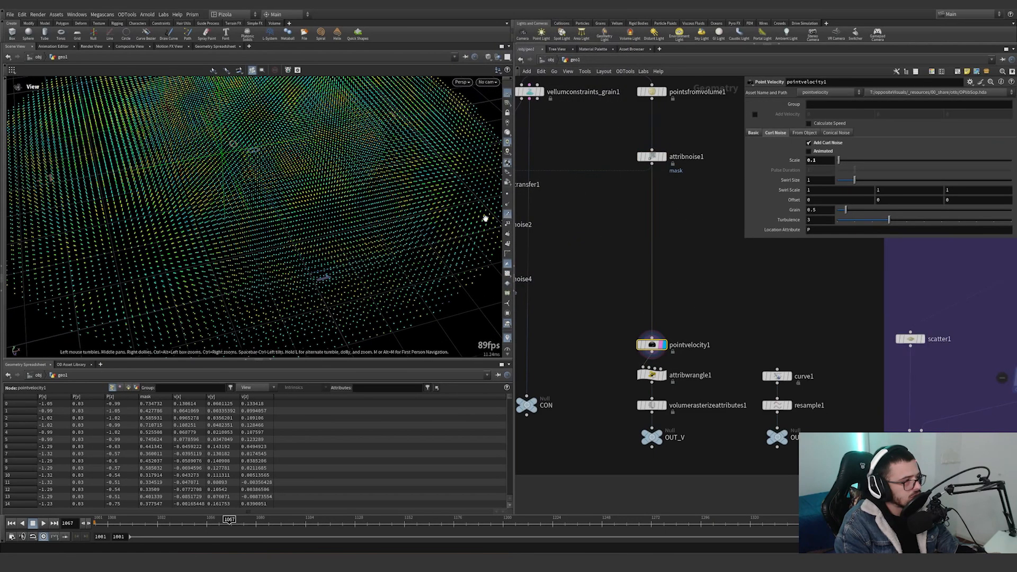
scroll(466, 225, "up", 4)
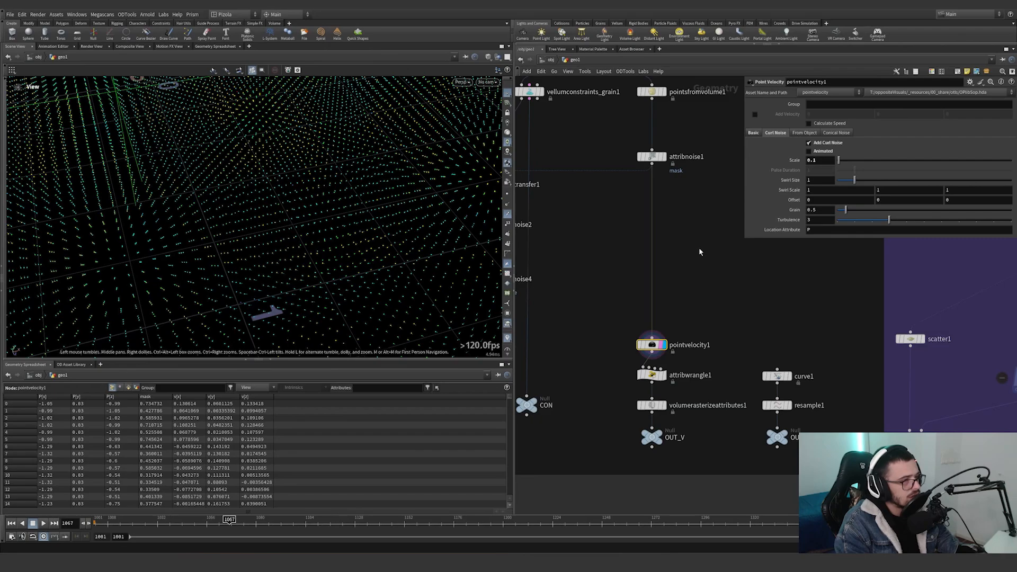
Try a curl noise scale of 33 on pointvelocity1, and undo the change.
double_click(825, 162)
type("33")
key("Return")
scroll(408, 216, "down", 5)
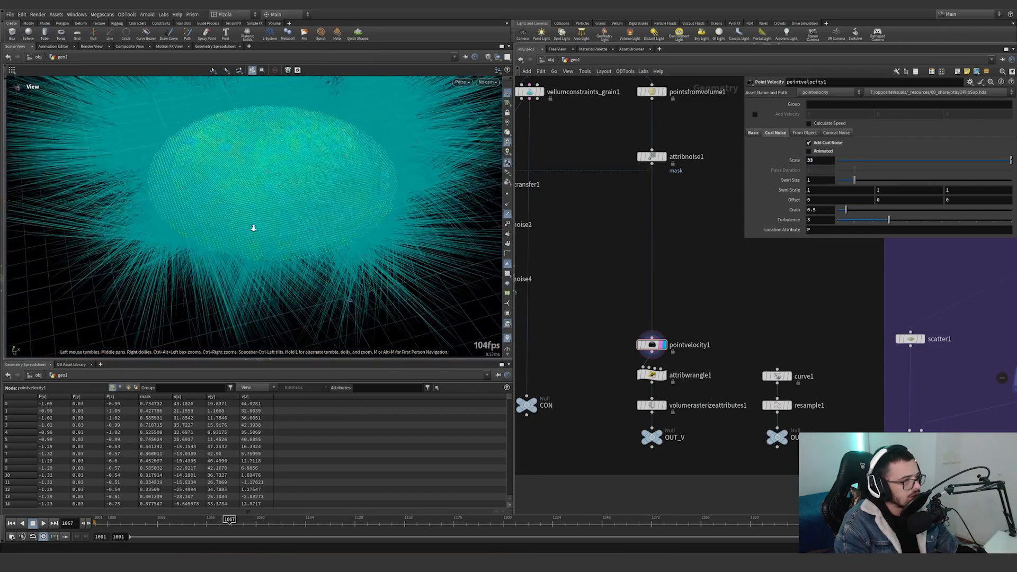
key("ctrl+z")
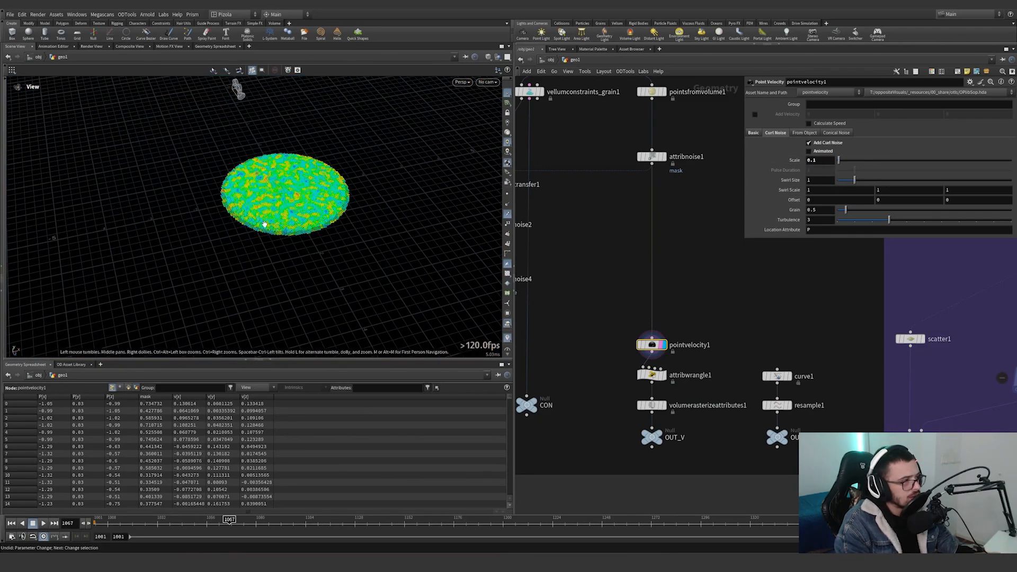
scroll(318, 185, "up", 5)
middle_click_drag(660, 269, 640, 318)
middle_click_drag(380, 200, 344, 254)
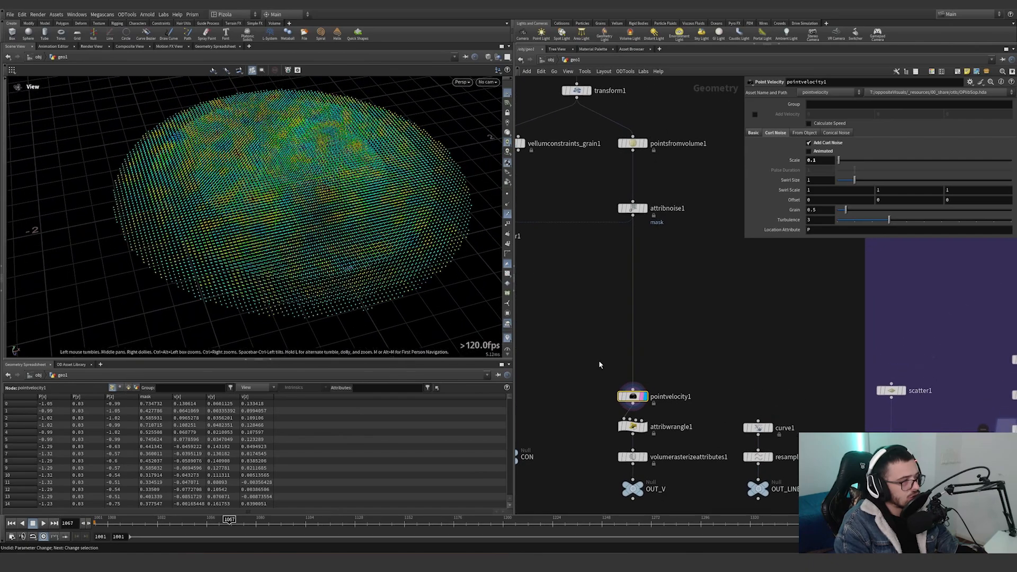
Display attribwrangle1 and remove the blank lines above the first line of its VEX expression.
left_click(646, 428)
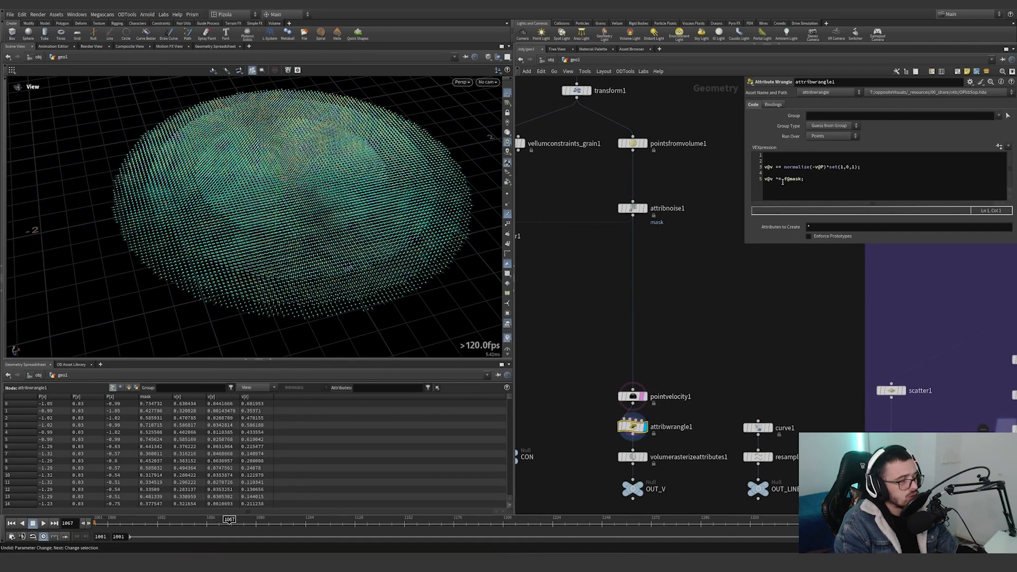
left_click(772, 161)
key("BackSpace")
key("Delete")
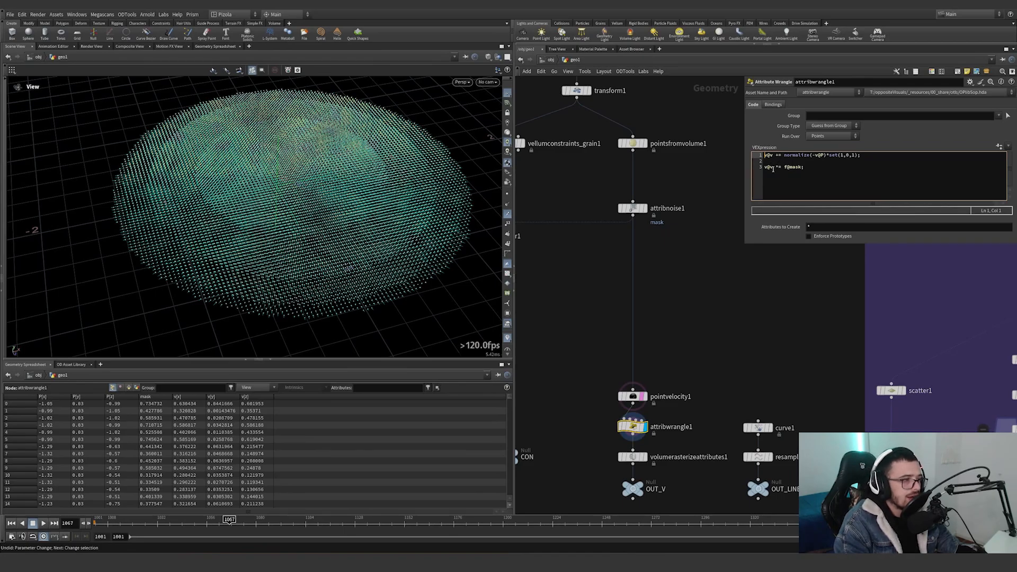
Turn off the pointvelocity1 template overlay and examine attribwrangle1's velocity vectors and normalize expression up close.
left_click(642, 397)
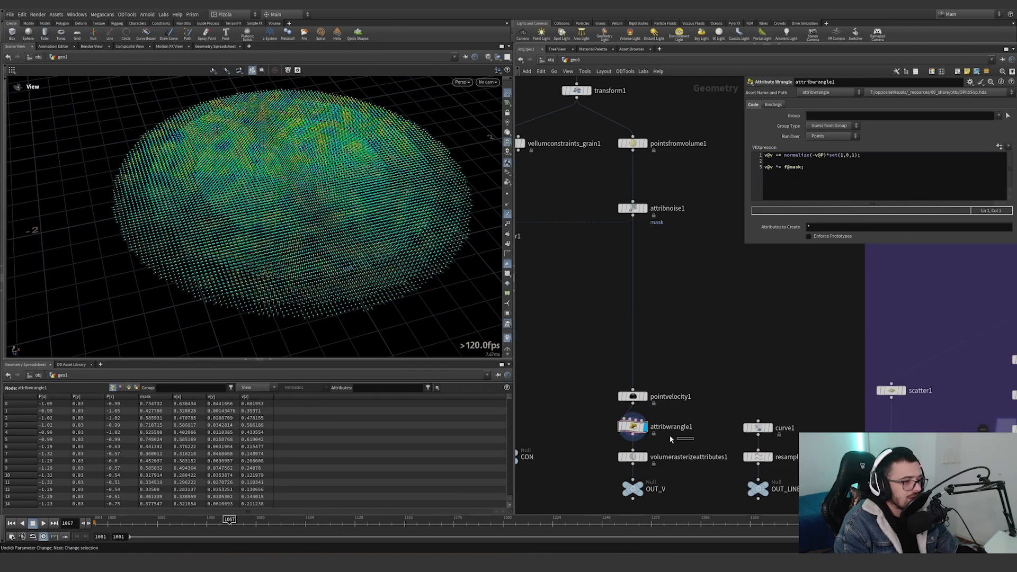
scroll(434, 275, "up", 5)
middle_click_drag(433, 275, 356, 226)
scroll(382, 207, "up", 5)
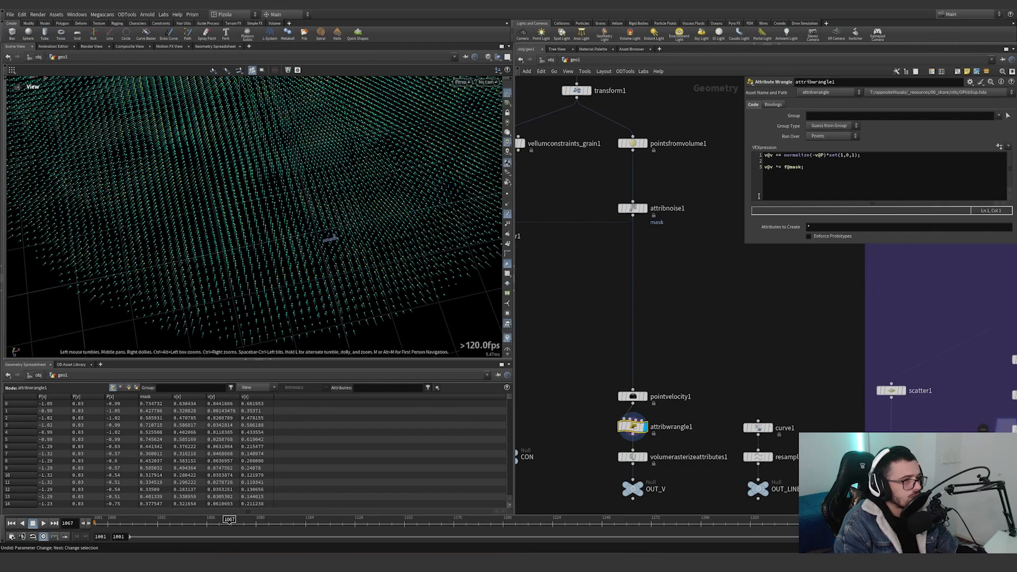
double_click(778, 155)
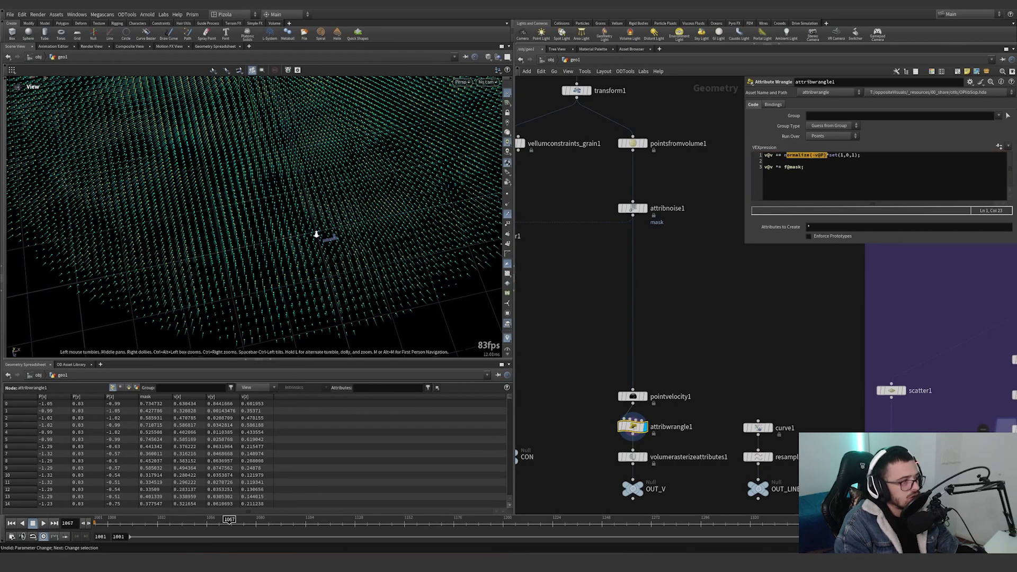
Examine attribwrangle1's velocity vectors in the perspective and front views against the set(1,0,1) multiplier in its VEX expression.
scroll(316, 234, "down", 5)
left_click_drag(325, 215, 311, 261, "alt")
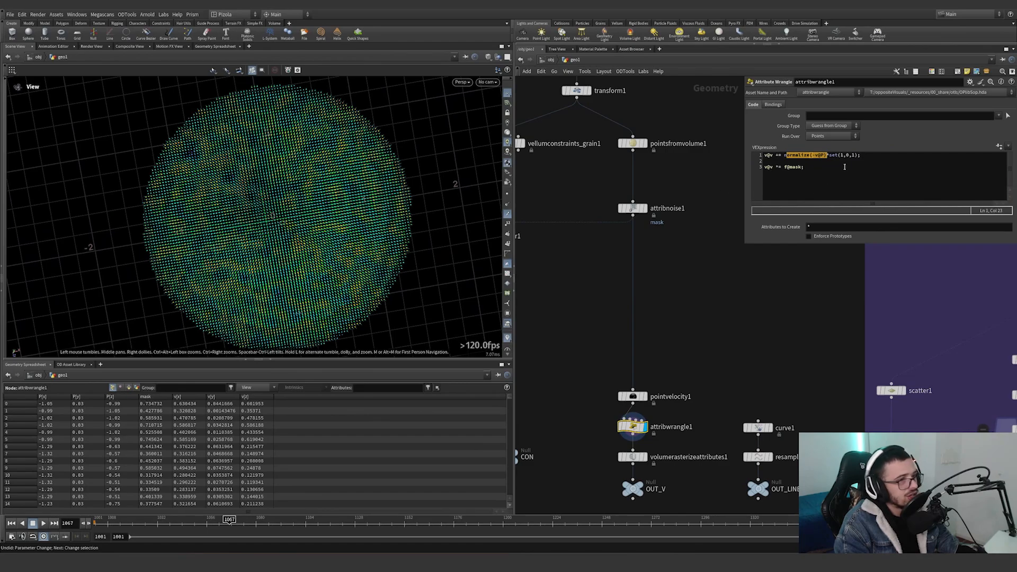
left_click(858, 155)
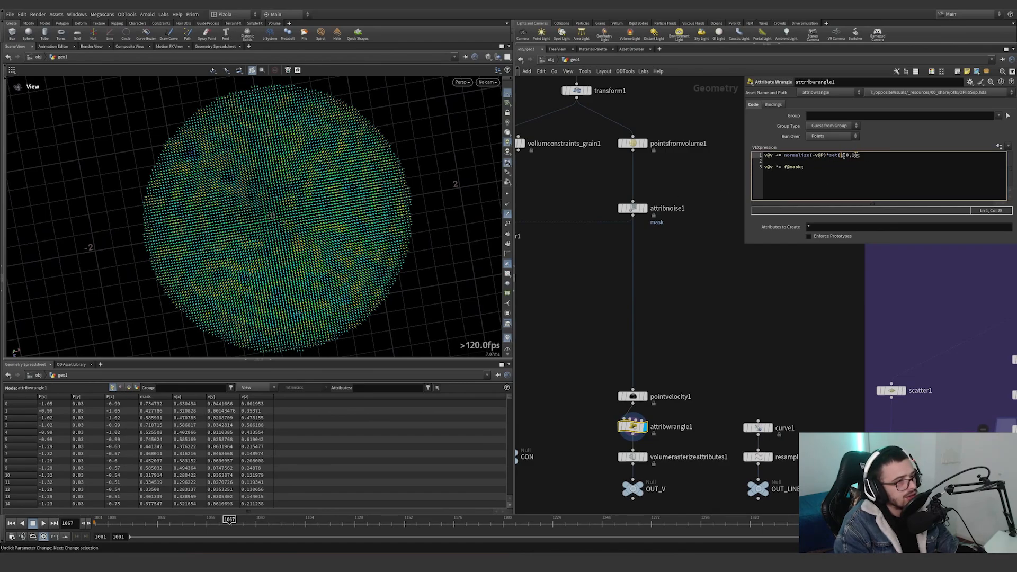
left_click_drag(387, 228, 369, 183)
key("space+2")
key("space+3")
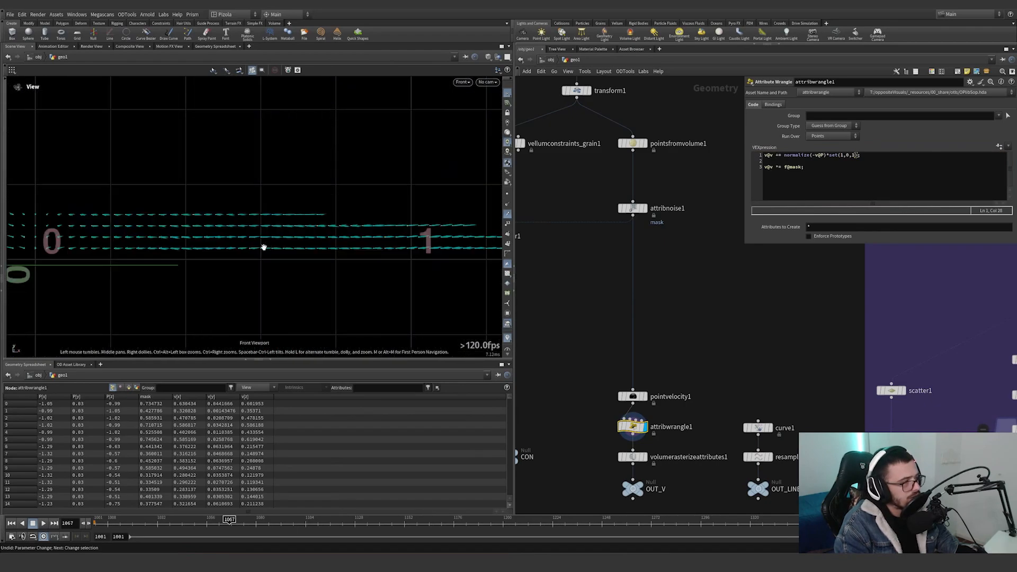
middle_click_drag(264, 247, 331, 217)
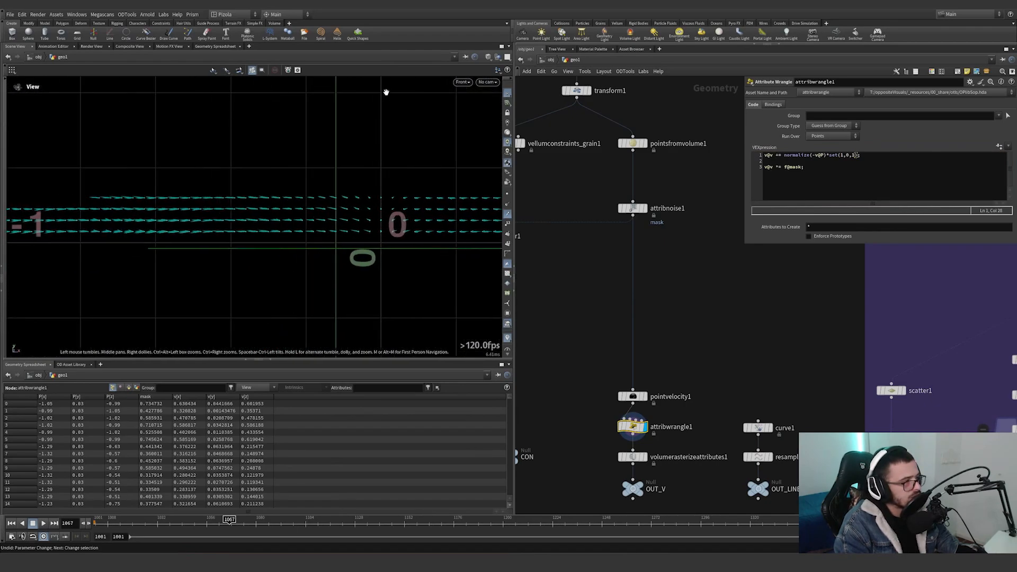
key("space+1")
left_click_drag(376, 221, 387, 222)
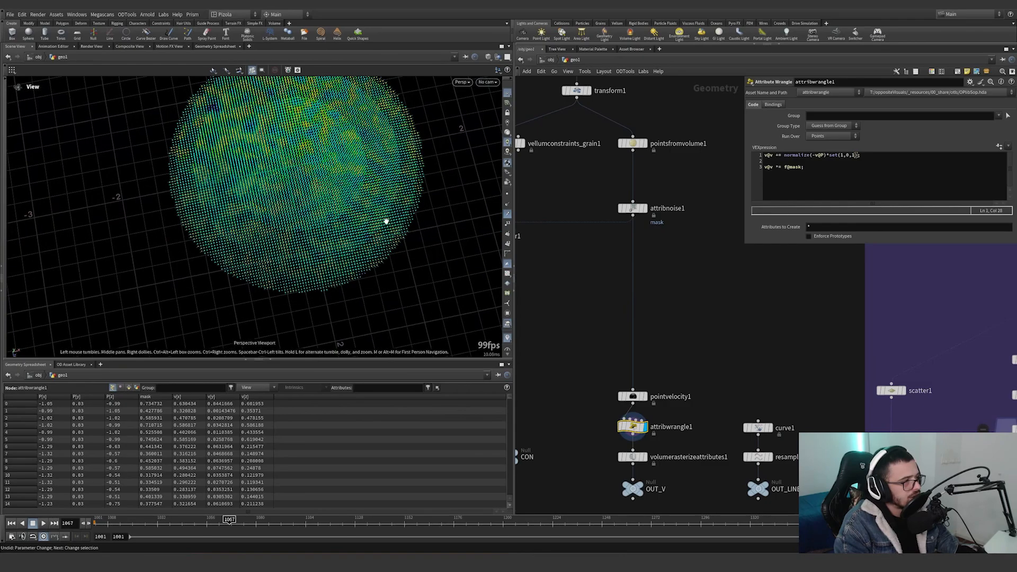
Try a curl noise scale of 3.3 on pointvelocity1, and undo the change.
left_click(634, 396)
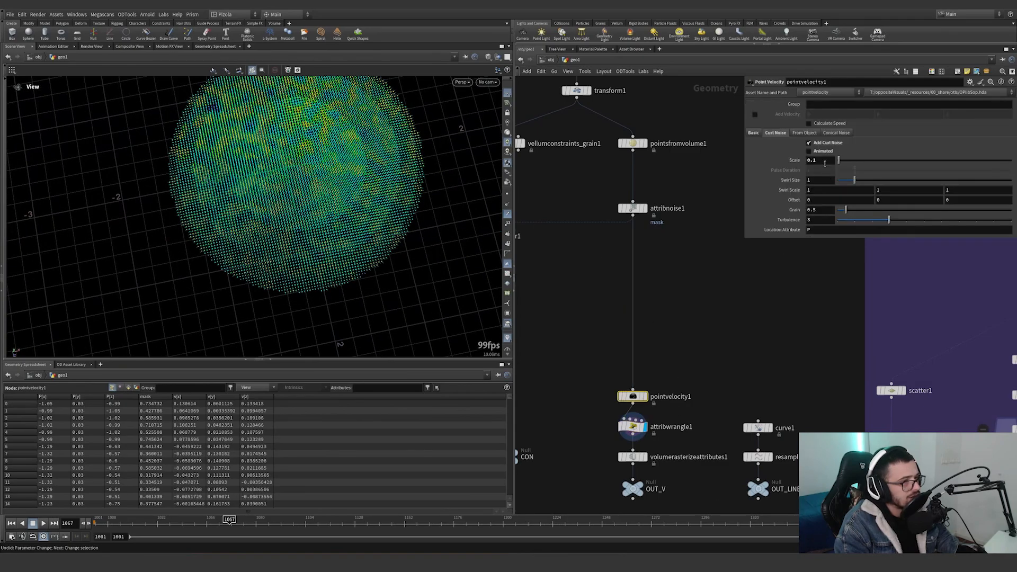
middle_click_drag(825, 163, 874, 163)
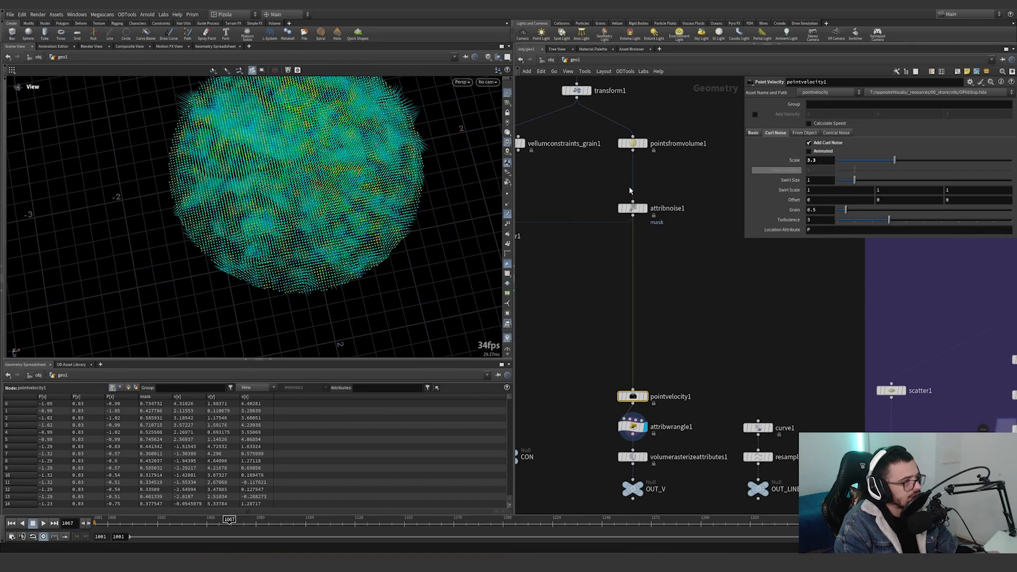
key("ctrl+z")
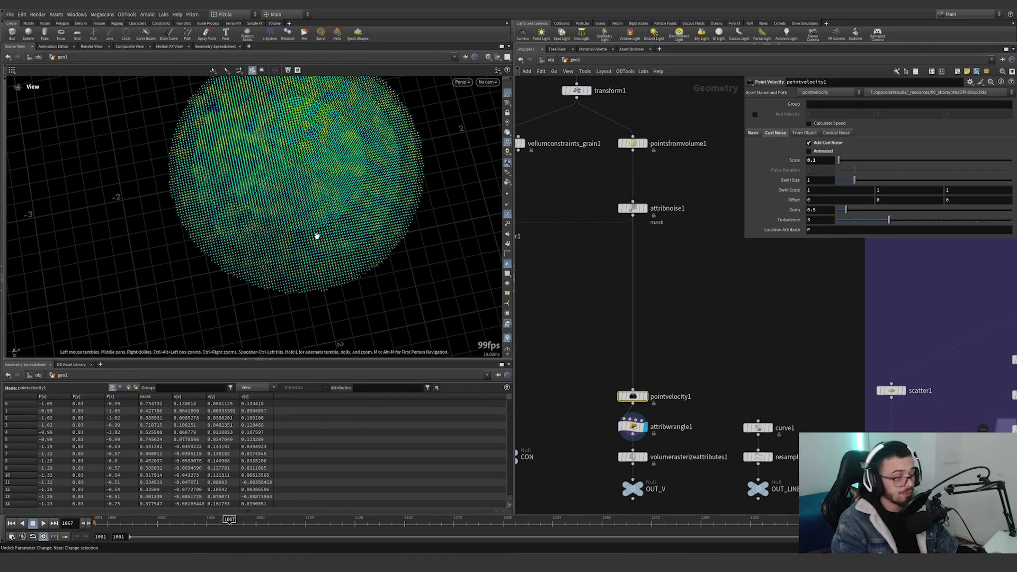
Display volumerasterizeattributes1 and examine its rasterized volume and Attributes setting.
middle_click_drag(658, 338, 651, 287)
left_click(639, 406)
left_click_drag(685, 420, 615, 399)
right_click_drag(308, 223, 304, 218)
left_click_drag(304, 219, 296, 180)
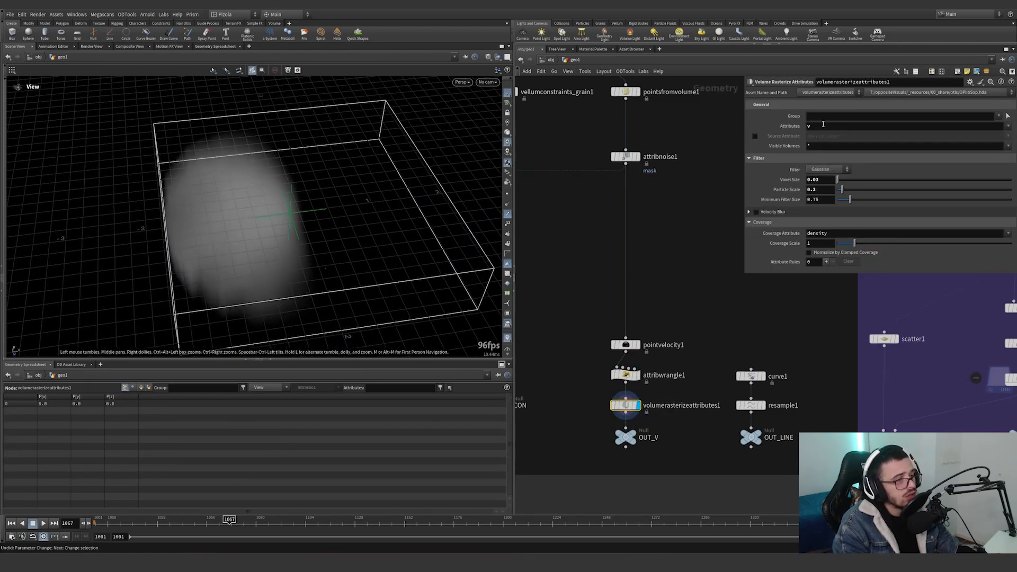
double_click(824, 125)
left_click_drag(270, 270, 412, 269)
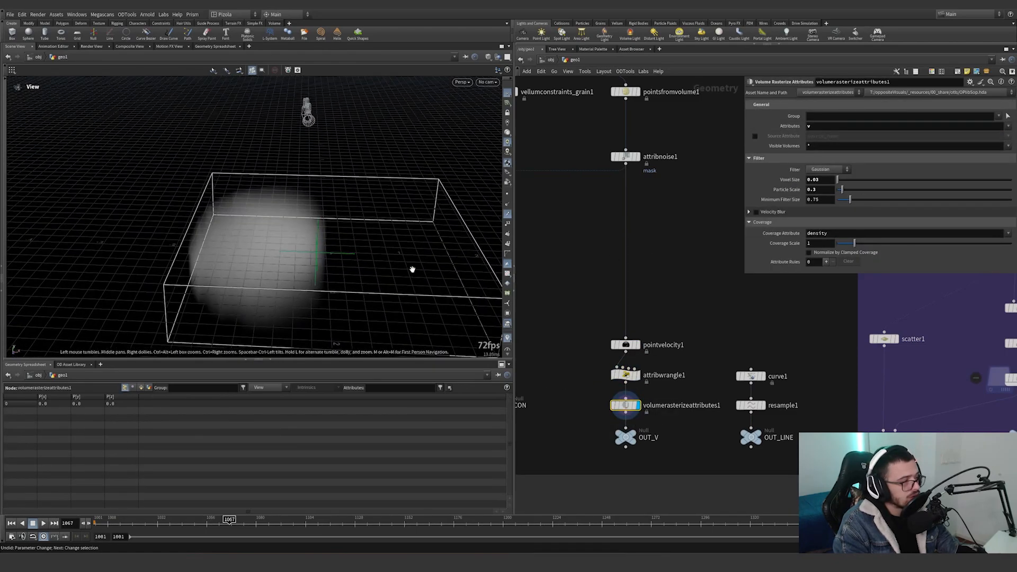
Display the OUT_V null at the end of the velocity branch.
middle_click_drag(700, 363, 693, 322)
left_click(628, 395)
left_click_drag(679, 417, 611, 387)
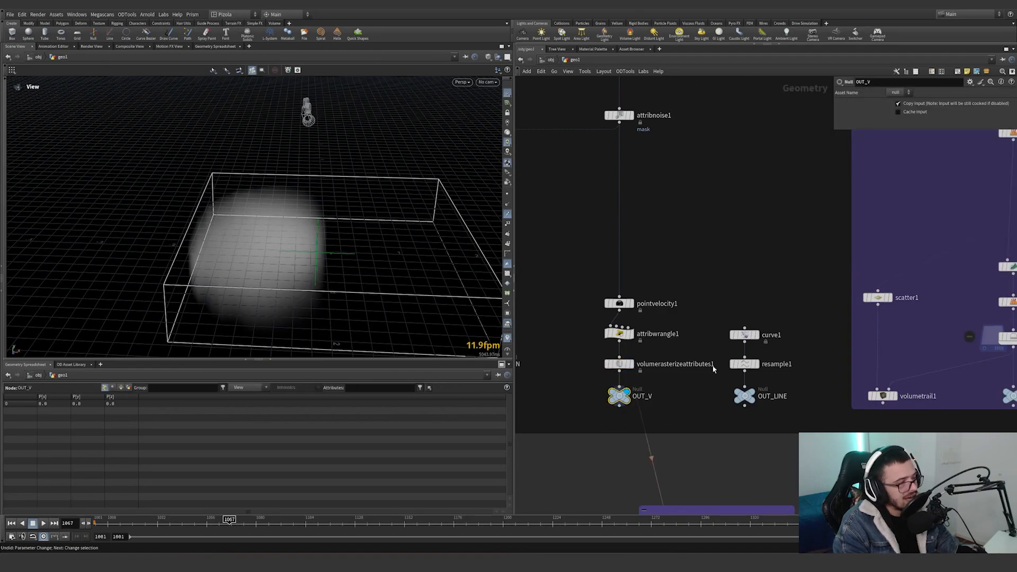
Display curve1 and its OUT_LINE null to inspect the line and its points.
middle_click_drag(725, 366, 642, 373)
left_click(675, 343)
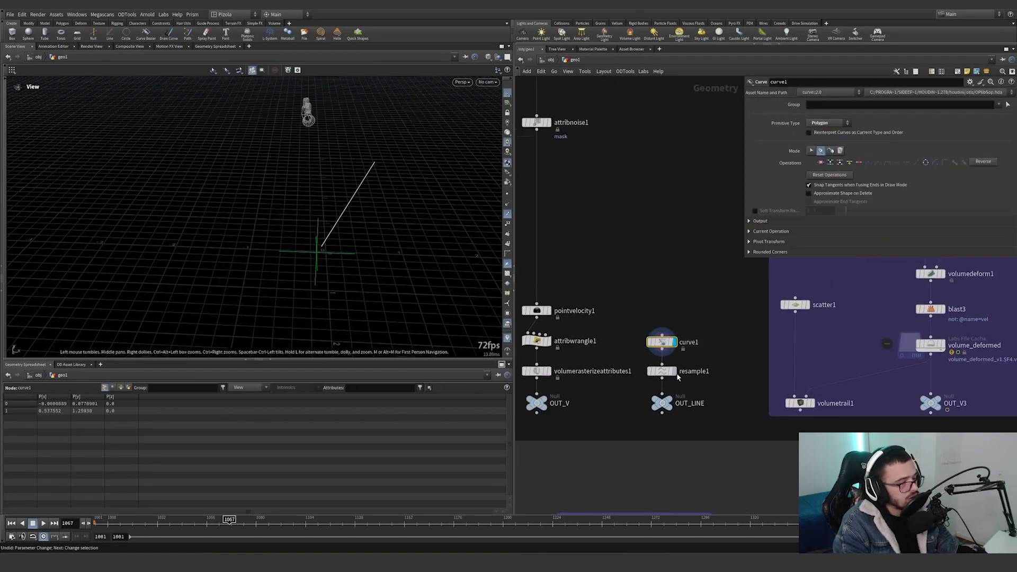
left_click(662, 404)
mouse_move(724, 430)
left_mouse_down()
mouse_move(620, 308)
mouse_move(685, 415)
mouse_move(723, 421)
left_mouse_up()
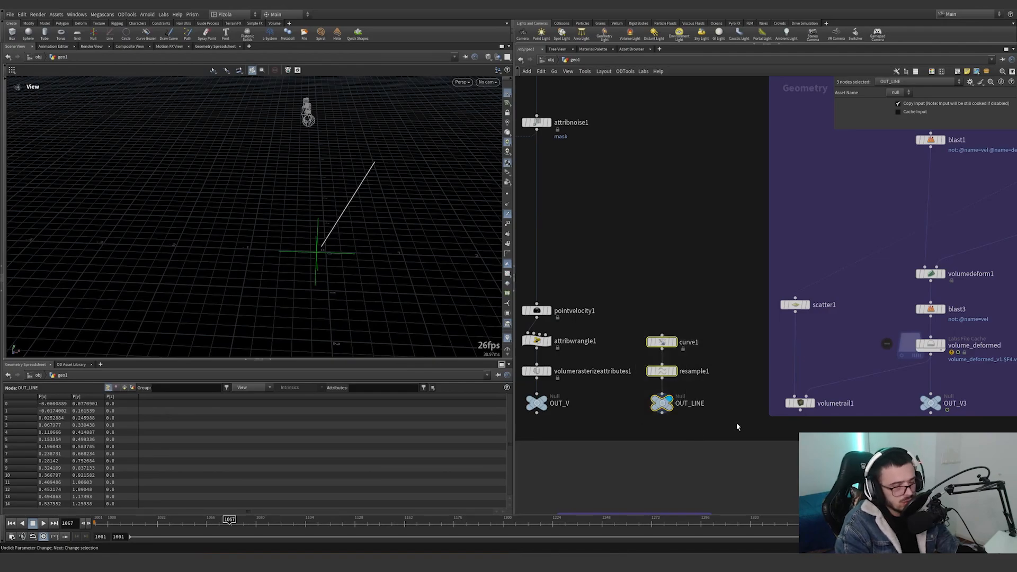
scroll(737, 426, "down", 2)
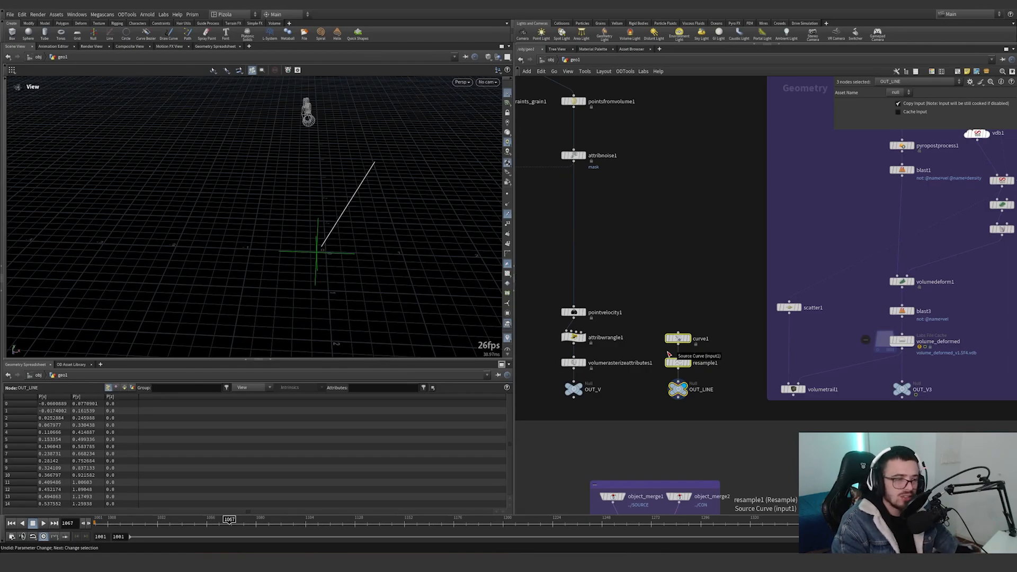
Display resample1, and bypass the curve1, resample1 and OUT_LINE nodes together.
left_click_drag(651, 309, 727, 412)
left_click_drag(729, 407, 659, 309)
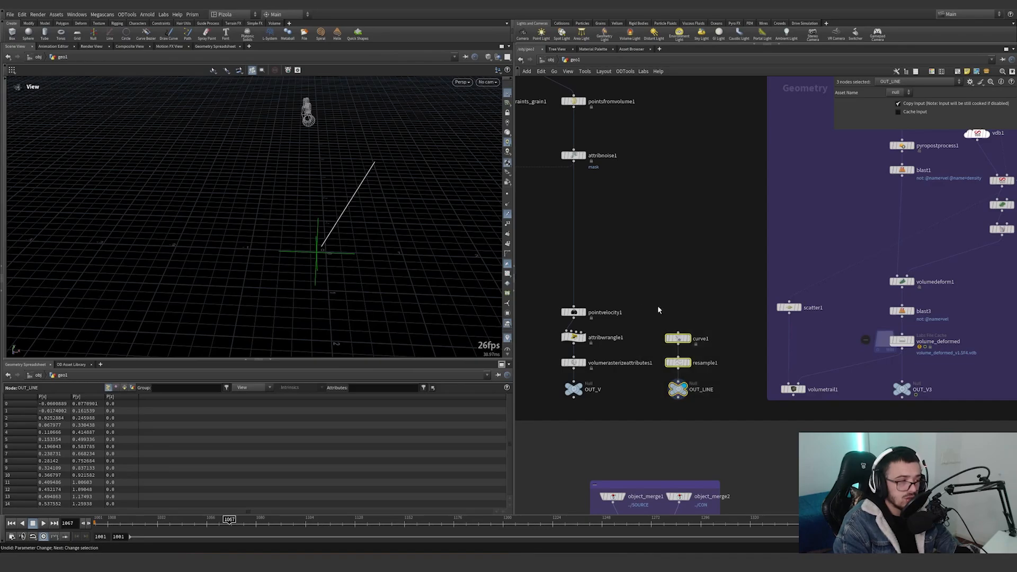
left_click(686, 361)
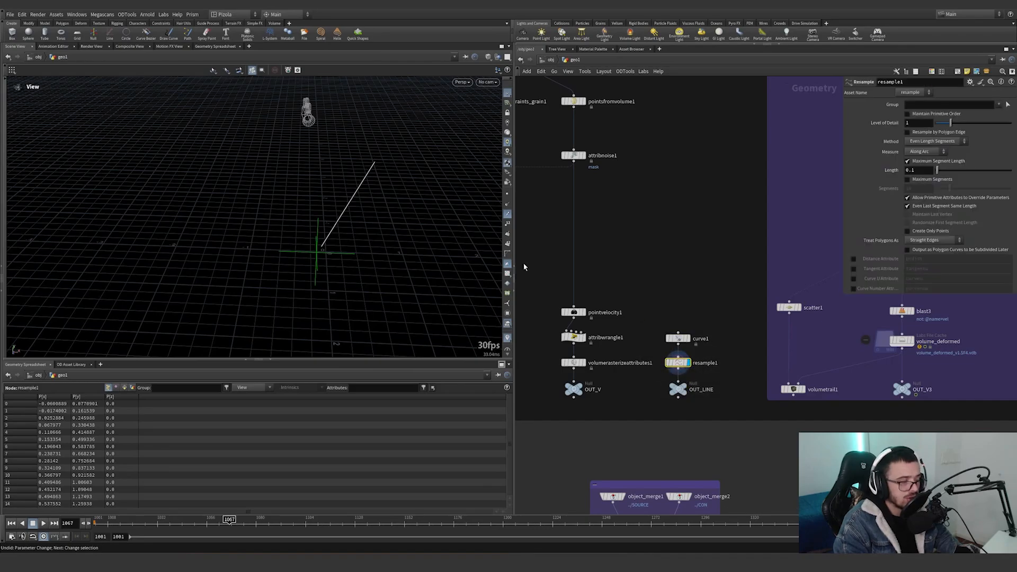
left_click_drag(398, 251, 395, 212)
left_click_drag(740, 317, 660, 417)
left_click(664, 326)
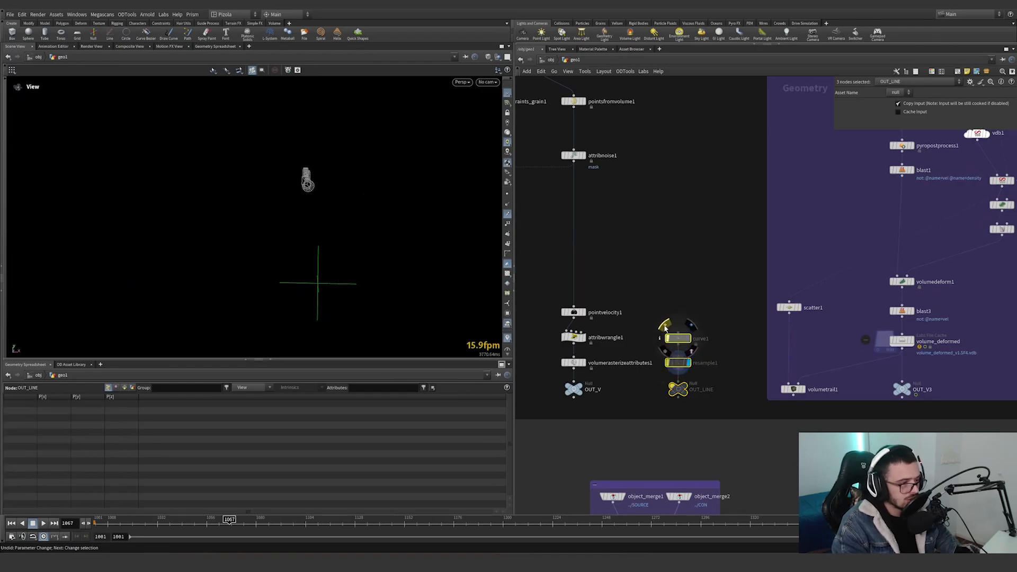
Select the OUT null of the grain setup to list its point attributes.
scroll(705, 286, "down", 5)
middle_click_drag(705, 286, 738, 288)
scroll(572, 315, "up", 2)
left_click_drag(572, 313, 589, 352)
left_click(568, 307)
Display pyro_shape1 in the pyro network and examine its noisy source volume and parameters up close.
middle_click_drag(903, 228, 713, 228)
middle_click_drag(733, 192, 606, 366)
scroll(669, 242, "up", 3)
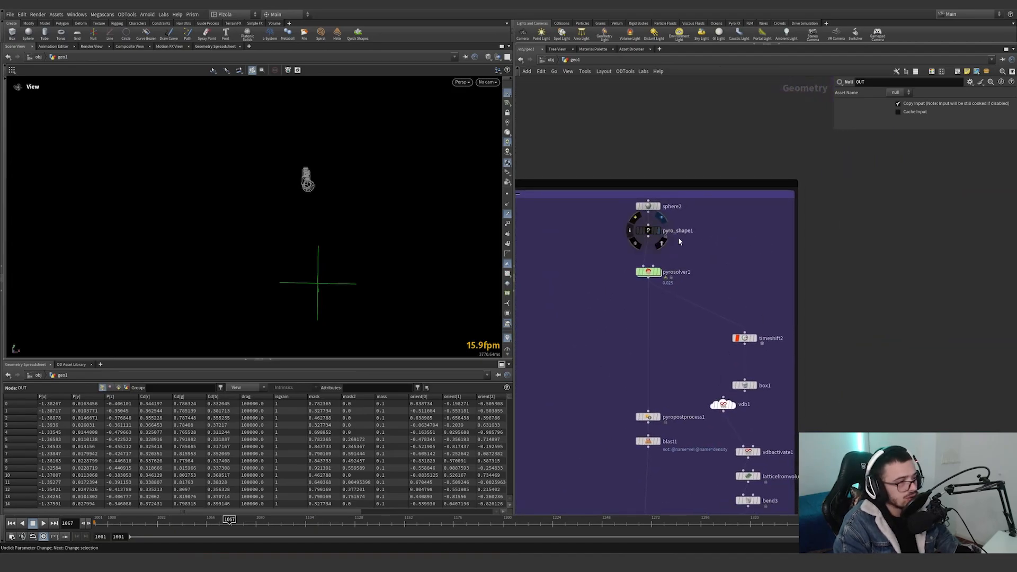
left_click(641, 231)
left_click_drag(368, 277, 395, 279)
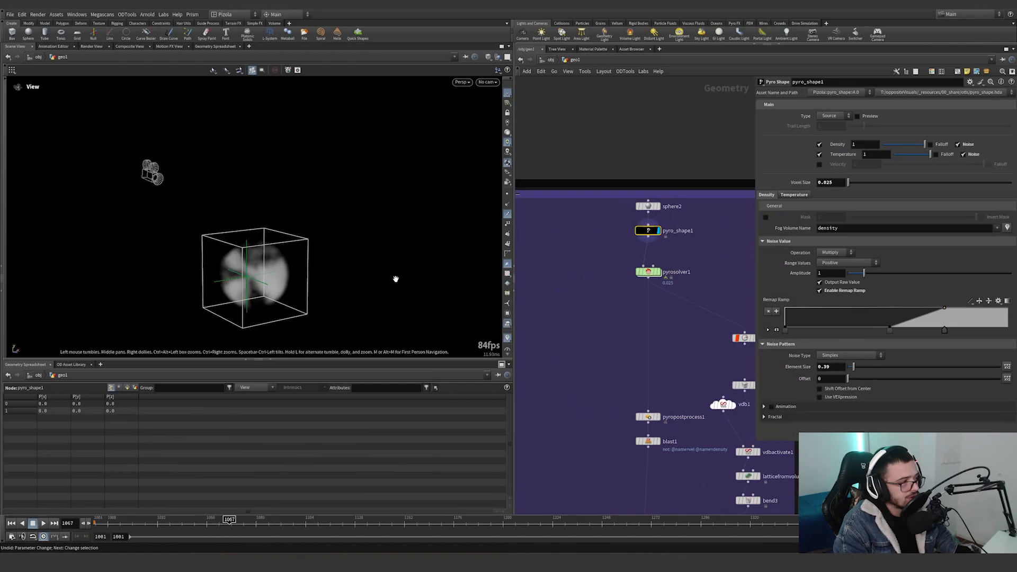
right_click_drag(397, 278, 451, 228)
left_click_drag(451, 227, 483, 231)
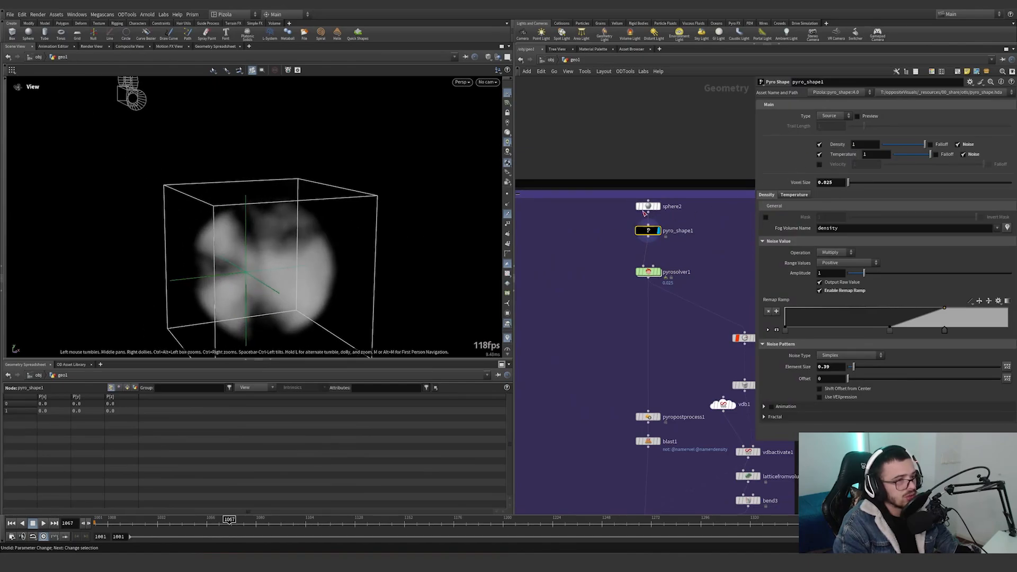
Add an IsoOffset node beside pyro_shape1, fed by sphere2, and display it.
middle_click_drag(671, 242, 711, 271)
key("Tab")
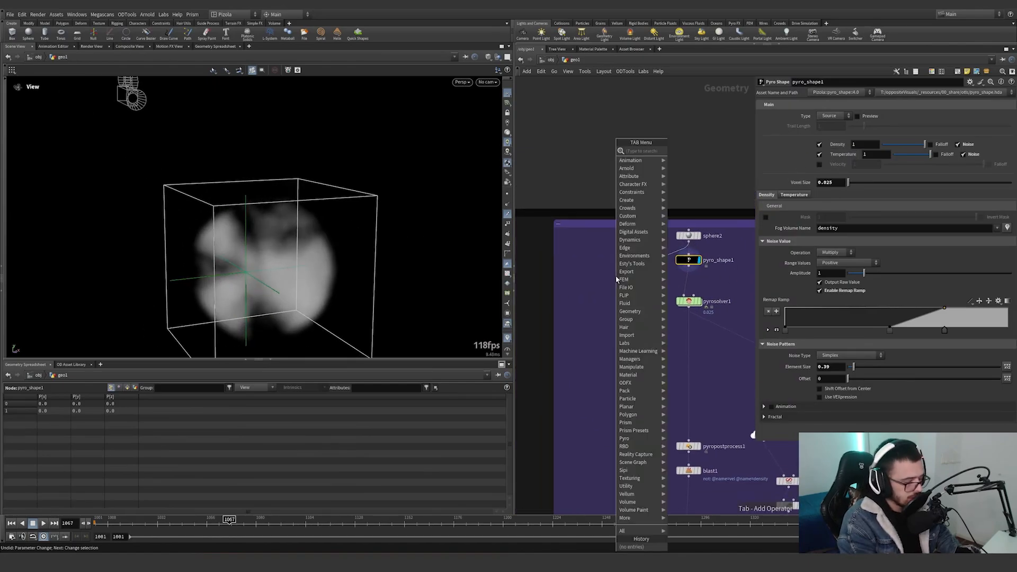
key("Escape")
left_click(617, 277)
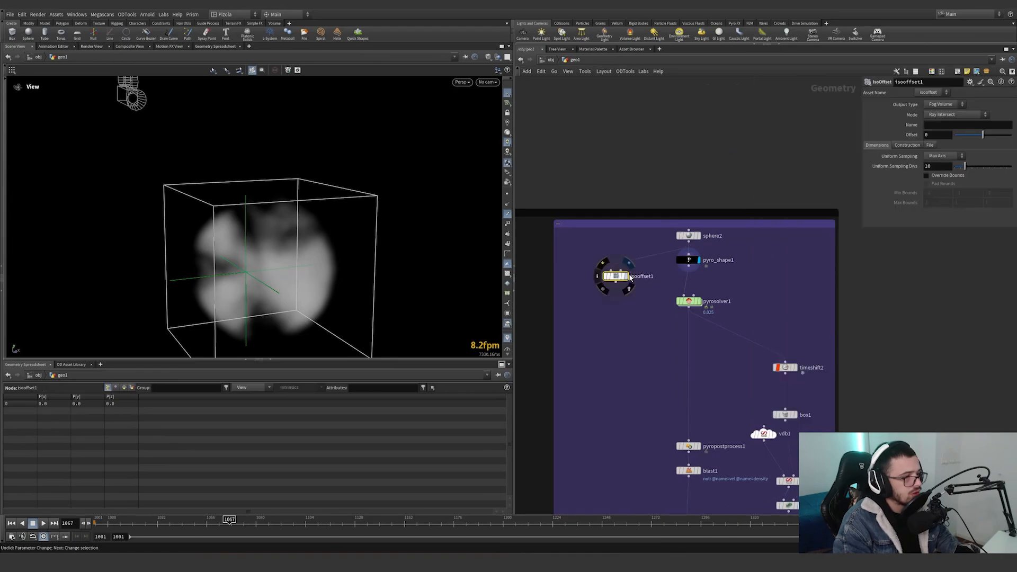
Add a Volume Noise Fog node fed by isooffset1 and display it.
key("Tab")
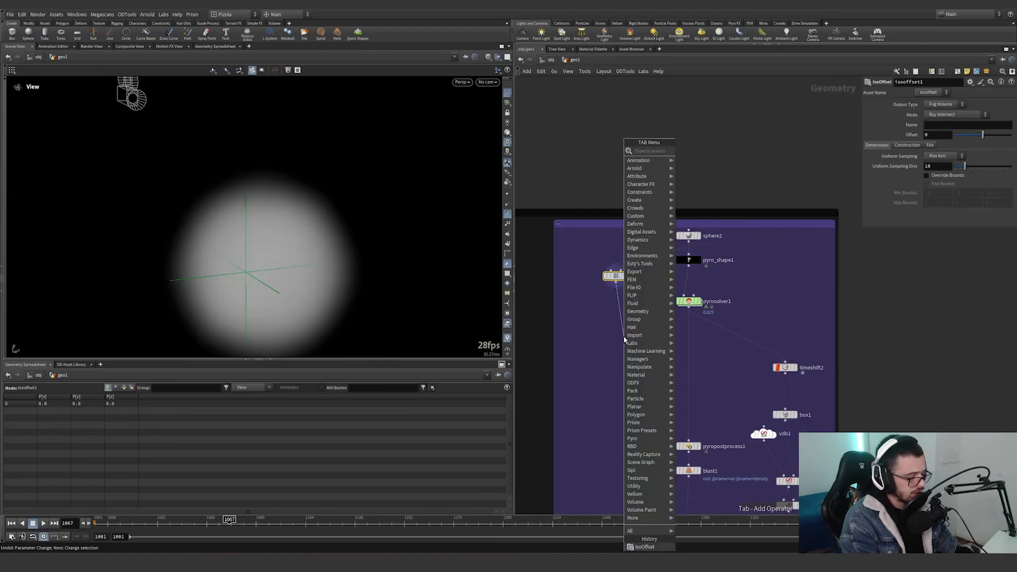
type("noise")
key("Down")
key("Down")
key("Down")
key("Down")
key("Down")
key("Down")
key("Down")
key("Down")
key("Down")
key("Down")
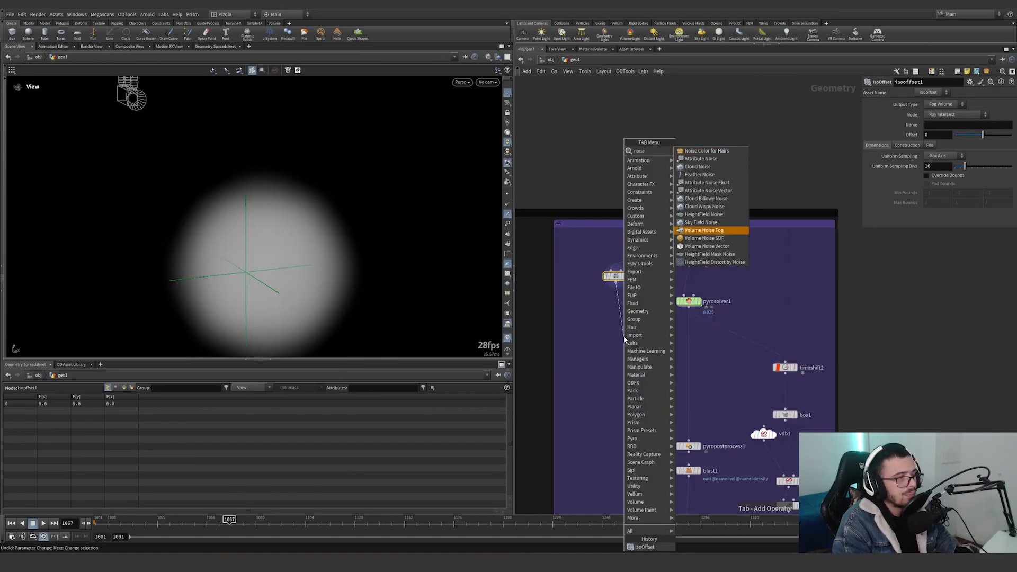
key("Return")
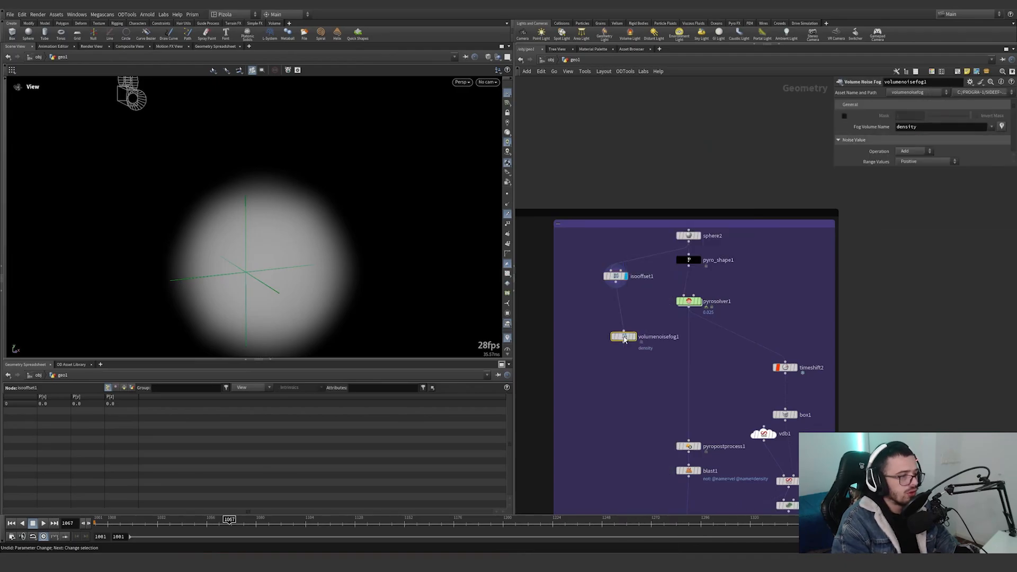
left_click(624, 337)
Set volumenoisefog1's operation to Multiply, enable its remap ramp, and move the ramp's start point to about the middle.
left_click(824, 151)
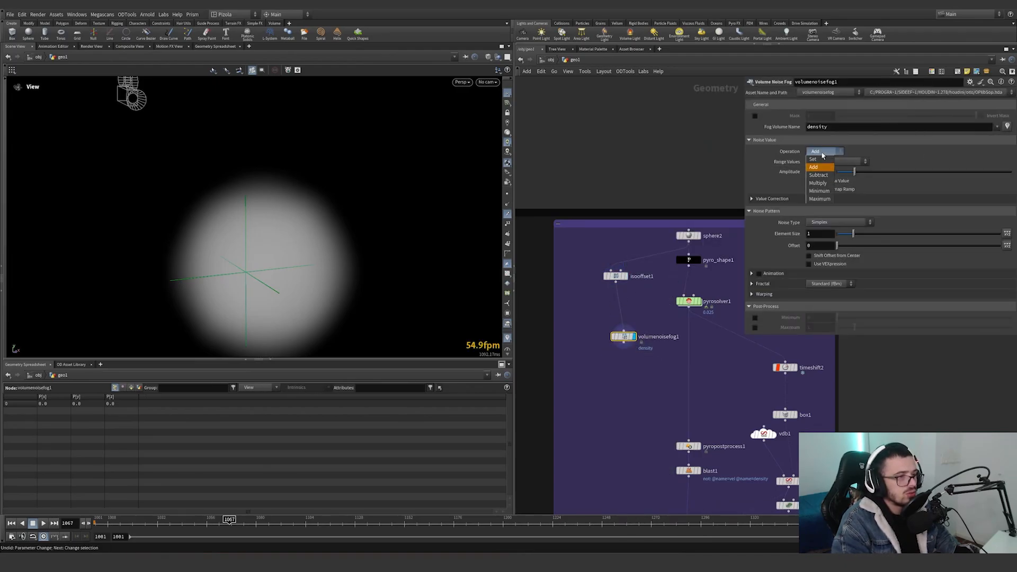
left_click(820, 182)
left_click(809, 200)
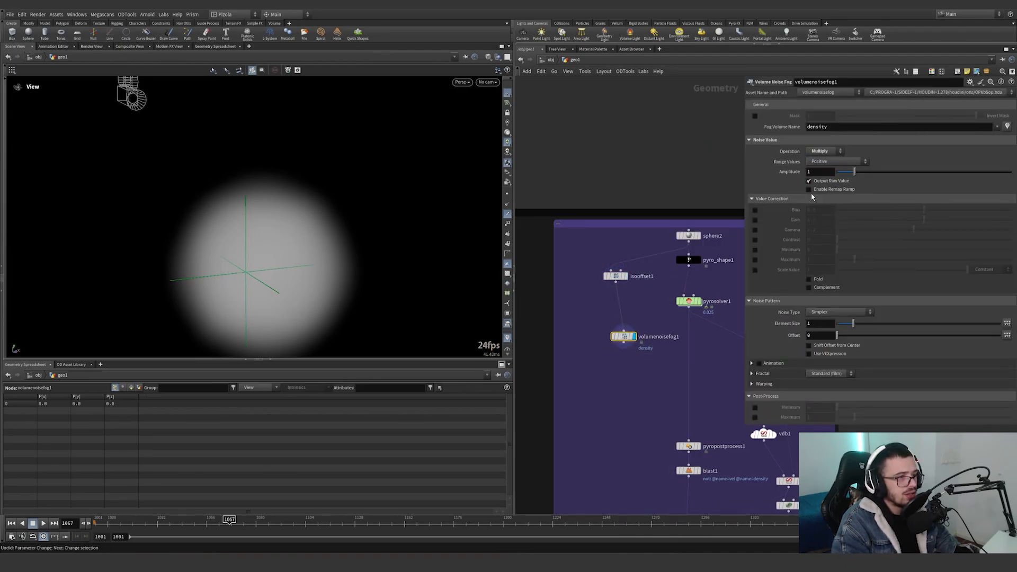
left_click(809, 189)
left_click_drag(827, 220, 882, 228)
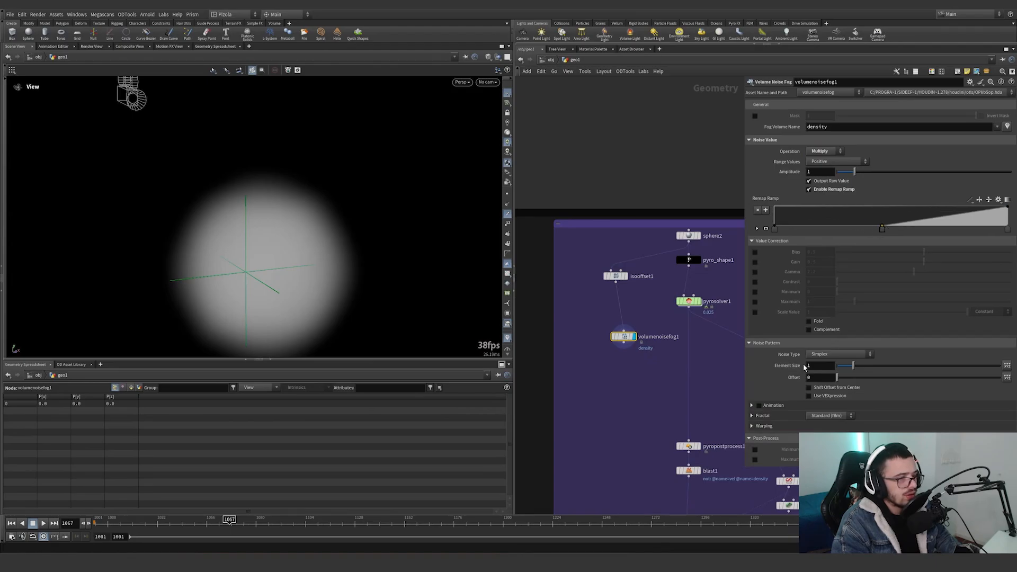
Set isooffset1's volume name to density.
left_click(616, 276)
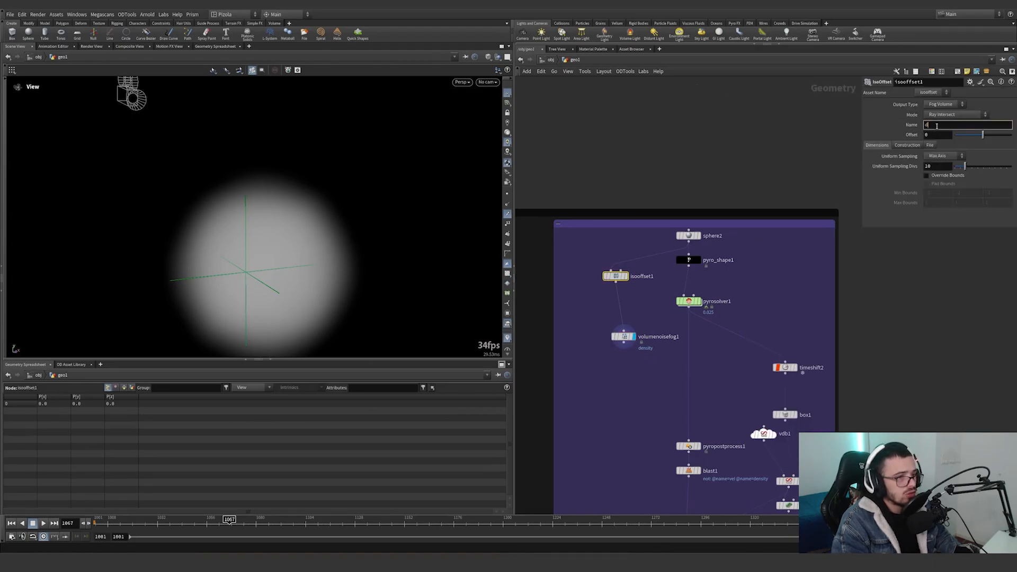
key("Return")
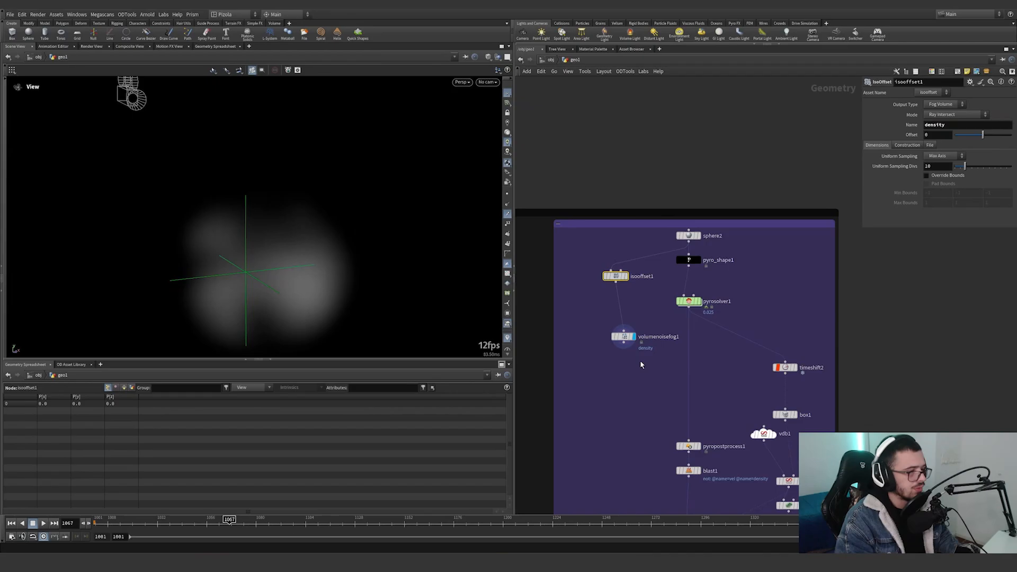
Narrow volumenoisefog1's remap ramp into a steeper rise and set the noise element size to 0.22.
left_click(624, 337)
left_click_drag(882, 231, 911, 231)
left_click_drag(1007, 230, 945, 229)
left_click_drag(848, 370, 840, 370)
left_click_drag(619, 341, 619, 341)
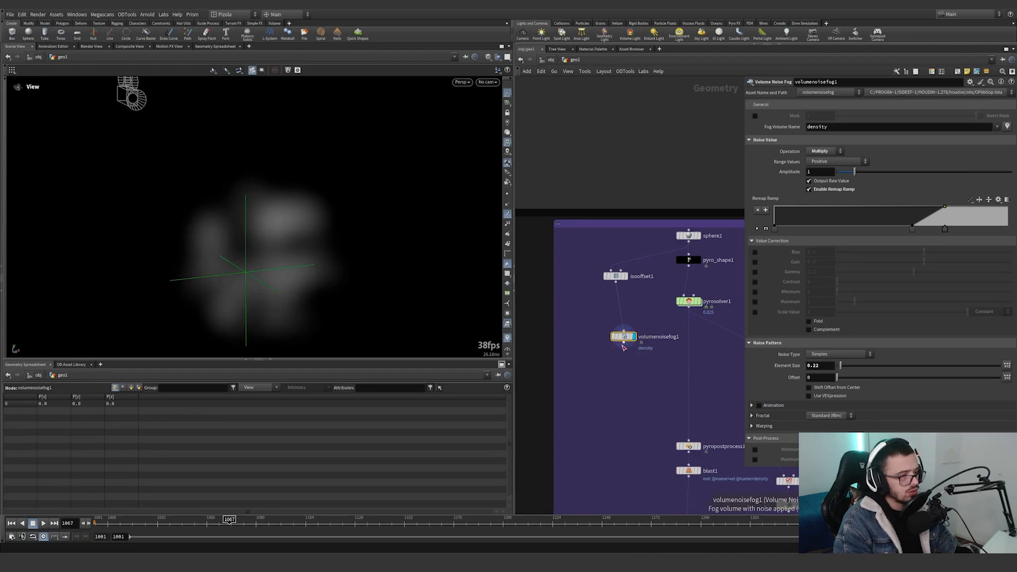
Duplicate isooffset1 and set the copy's volume name to temperature.
left_click_drag(618, 278, 585, 311, "alt")
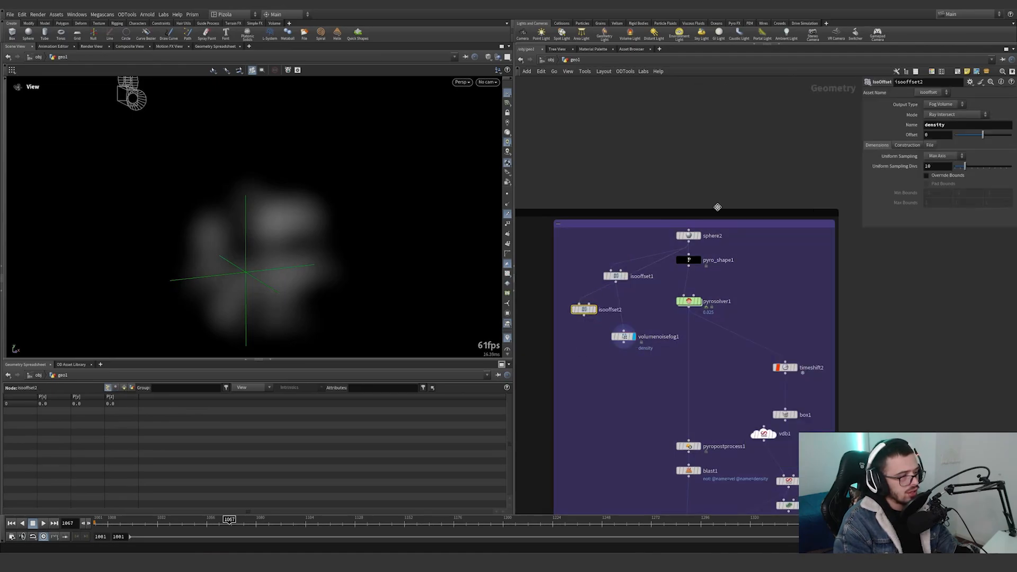
double_click(949, 124)
type("temperature")
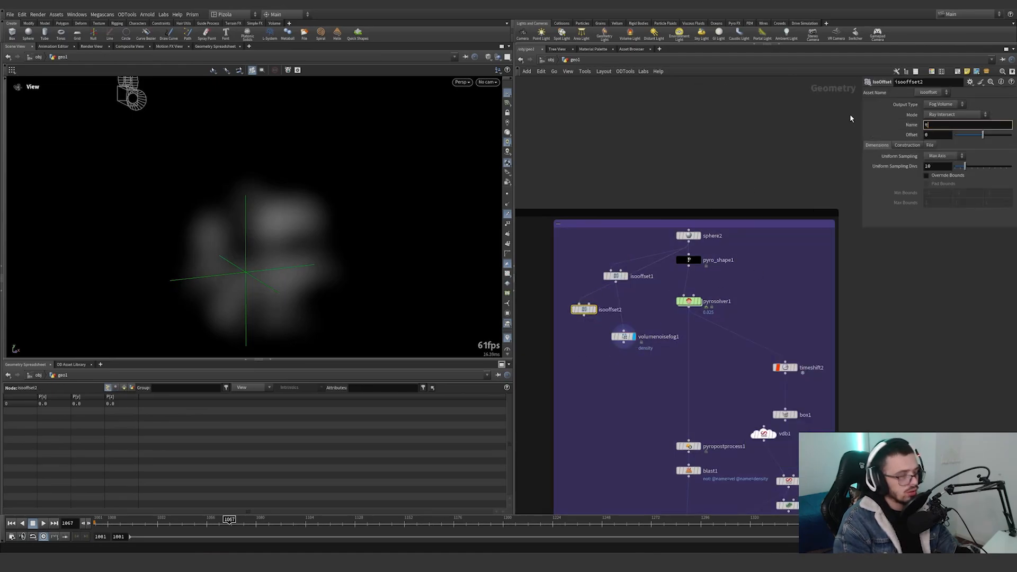
key("Return")
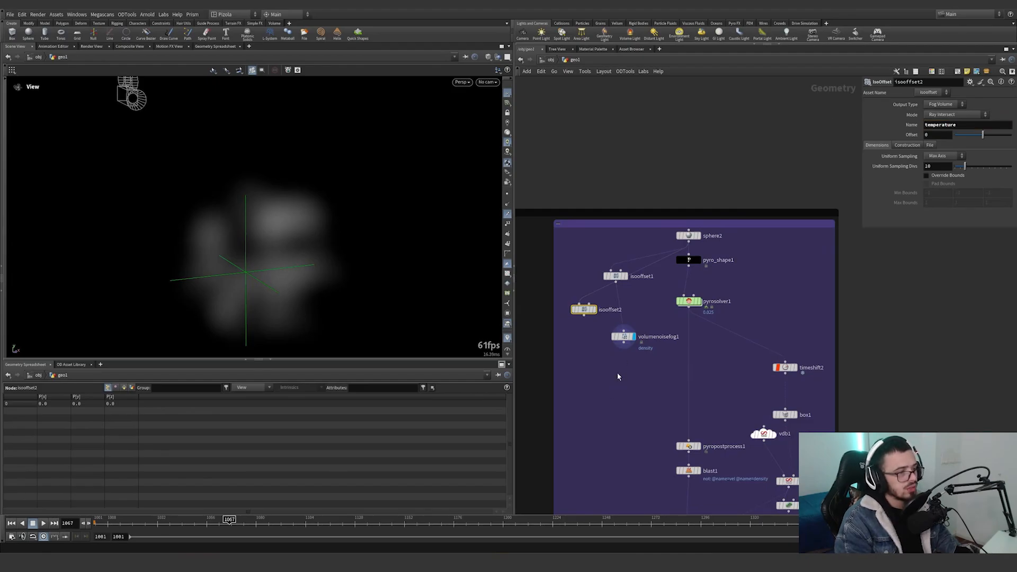
Duplicate volumenoisefog1, connect the copy below isooffset2, and display it.
left_click_drag(619, 338, 572, 358, "alt")
left_click(584, 316)
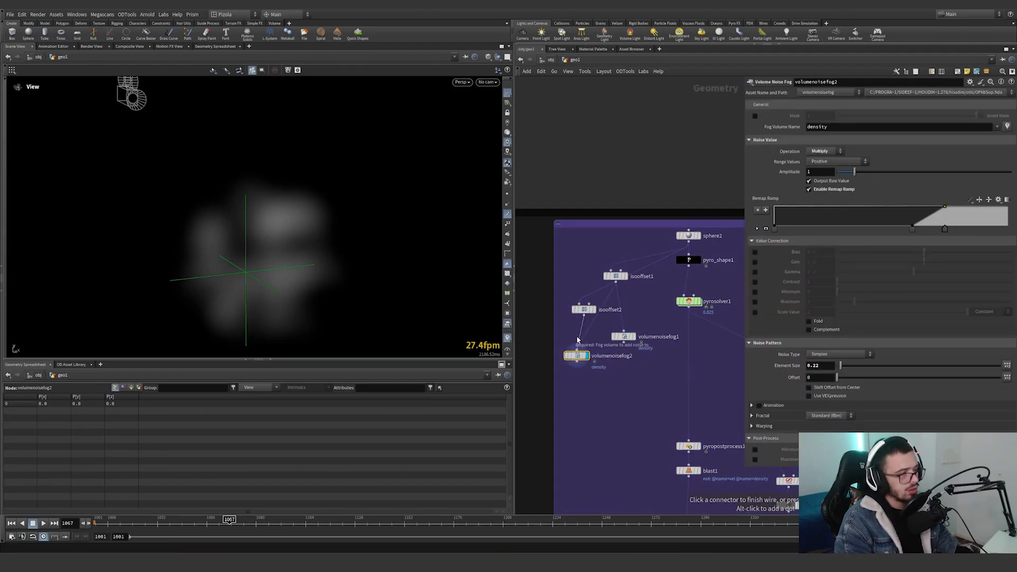
left_click(577, 350)
Set volumenoisefog2's fog volume name to temperature and its noise pattern offset to 0.1.
left_click_drag(859, 127, 715, 135)
type("temperature")
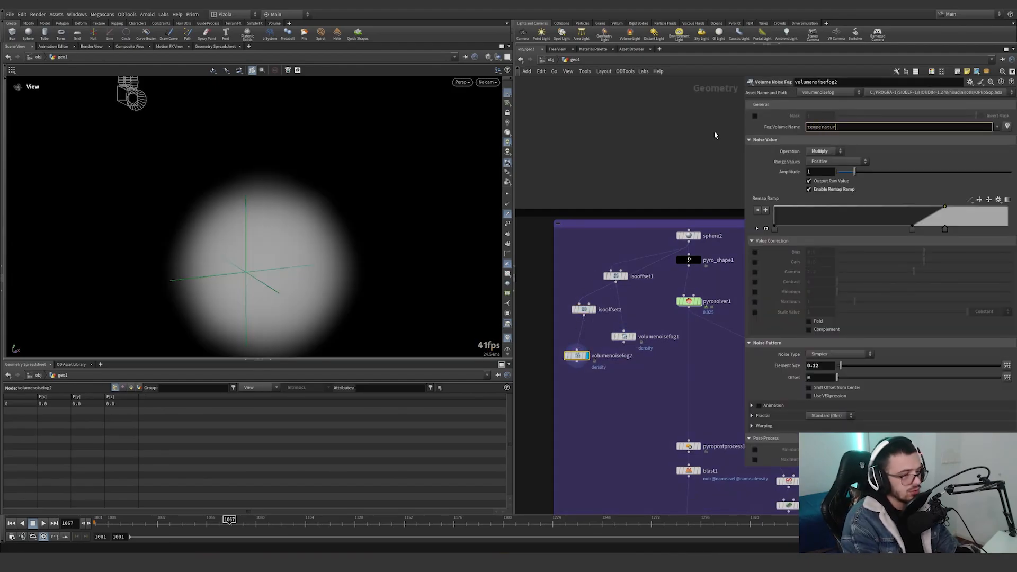
key("Return")
left_click_drag(837, 378, 867, 377)
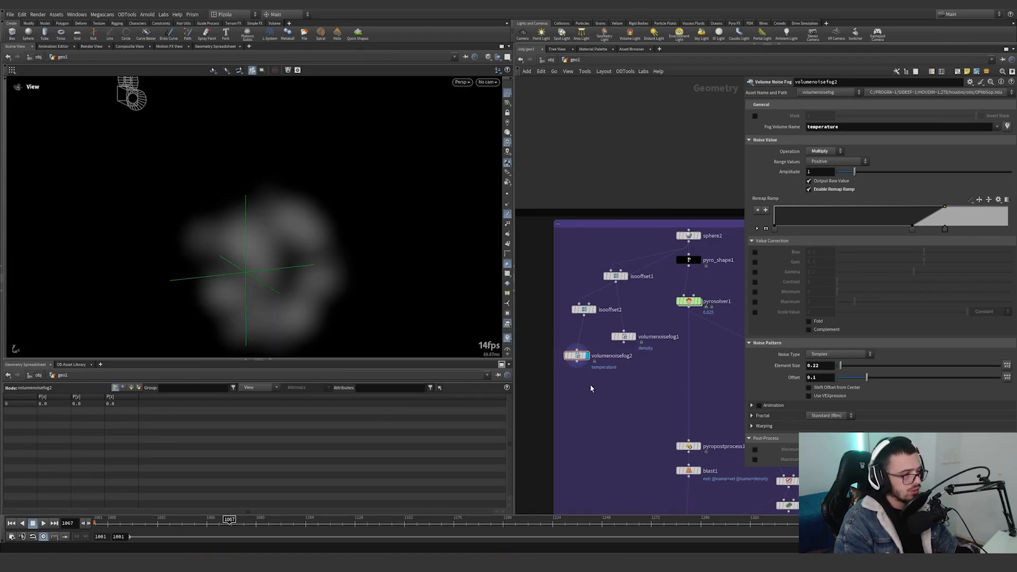
Merge volumenoisefog1 and volumenoisefog2 with a Merge node, display it, and inspect the node's volume information.
key("Tab")
type("merge")
key("Return")
left_click(599, 399)
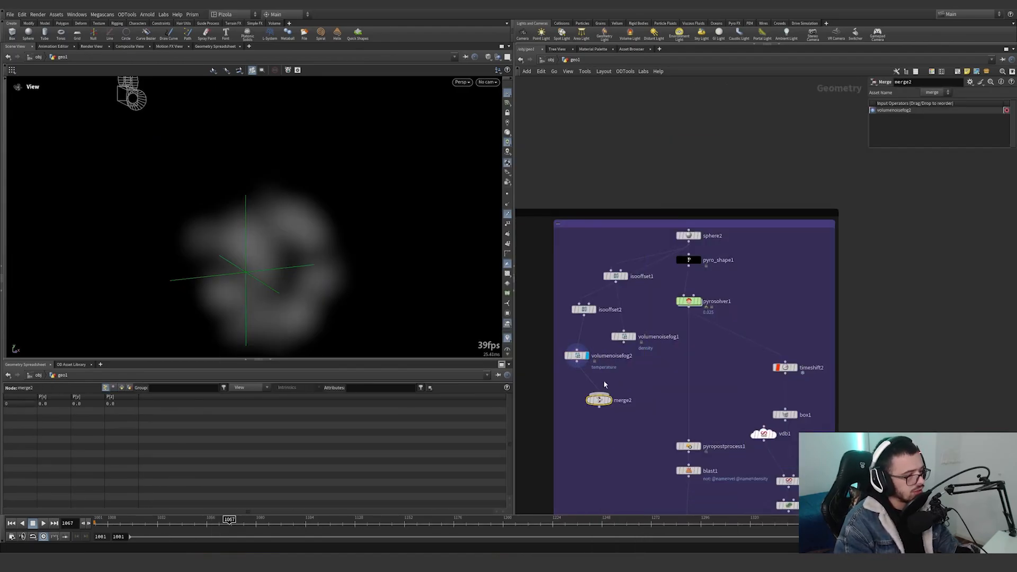
left_click(617, 396)
left_click(617, 401)
left_click(610, 401)
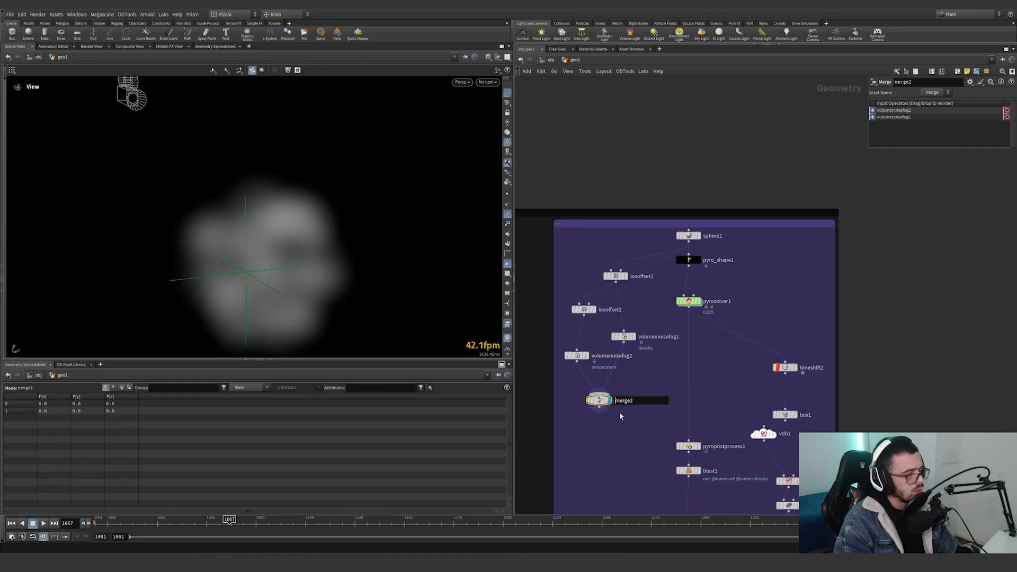
middle_click_drag(598, 398, 606, 407)
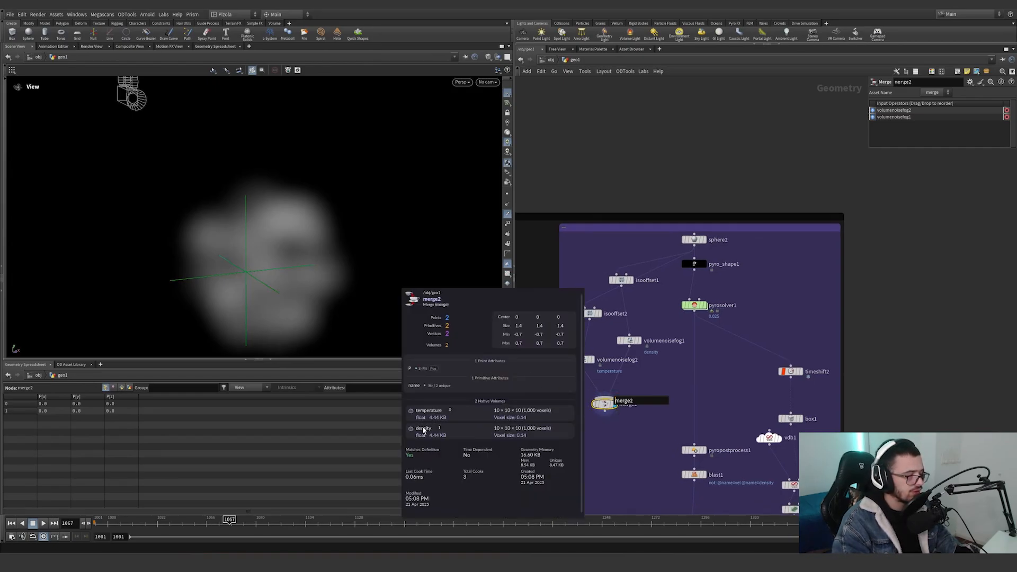
Delete the rebuilt IsoOffset, Volume Noise Fog and Merge nodes, display pyro_shape1, and move it slightly lower between its neighbours.
key("Delete")
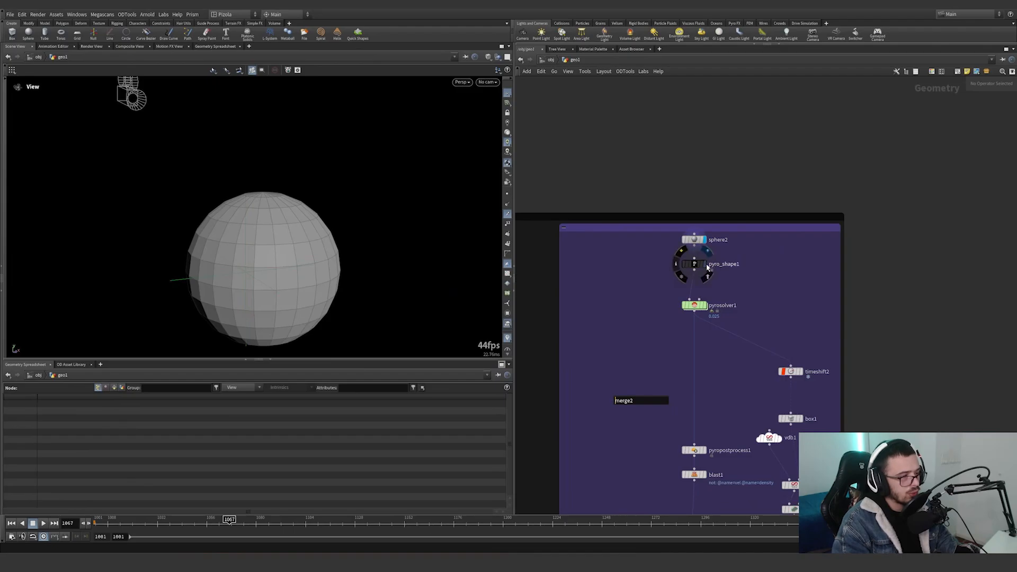
left_click(706, 265)
left_click(693, 264)
middle_click_drag(655, 277, 624, 276)
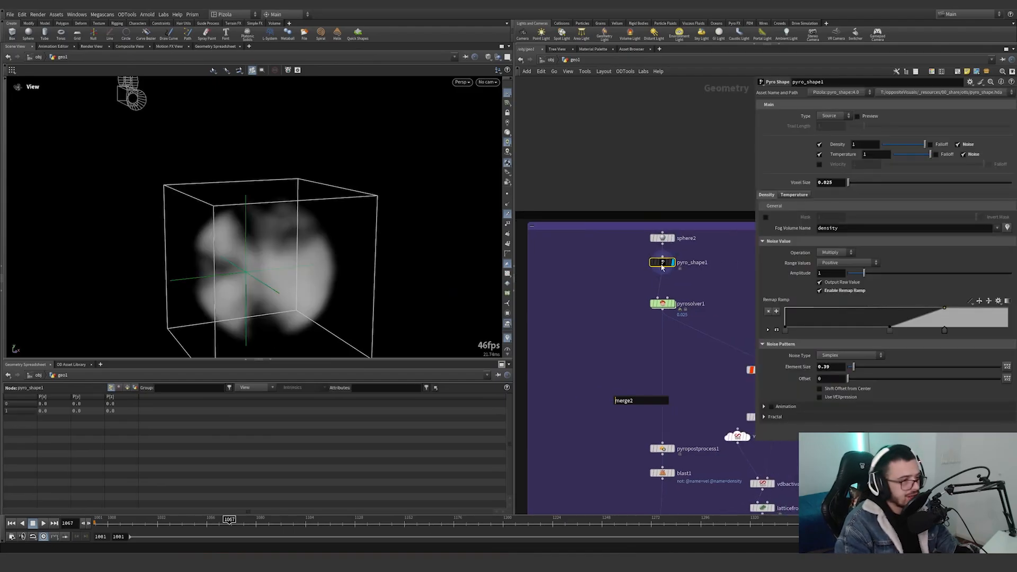
left_click_drag(660, 263, 660, 273)
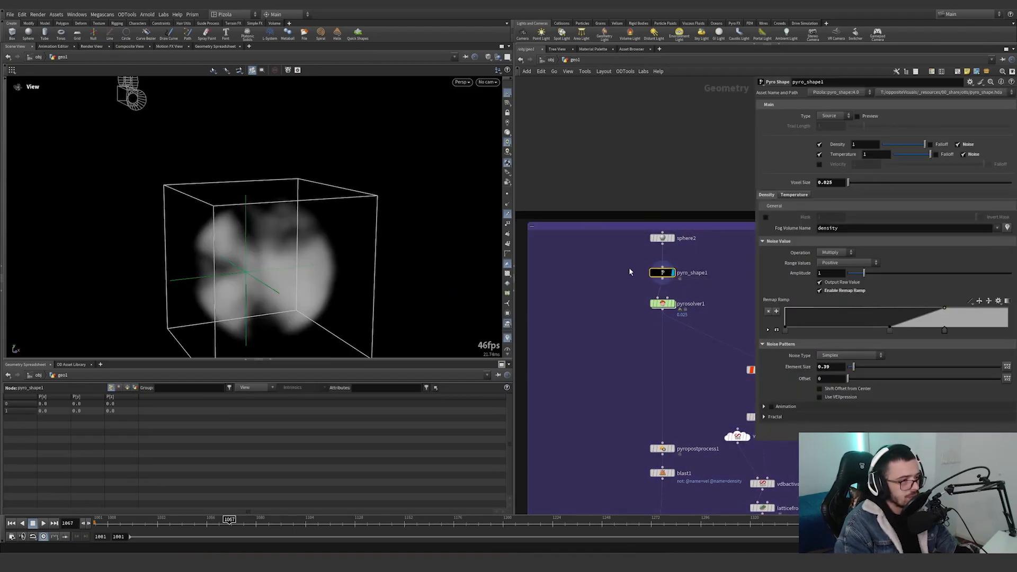
Go to frame 1001, display pyrosolver1, and select it to show its parameters.
middle_click_drag(678, 316, 629, 302)
scroll(629, 302, "up", 2)
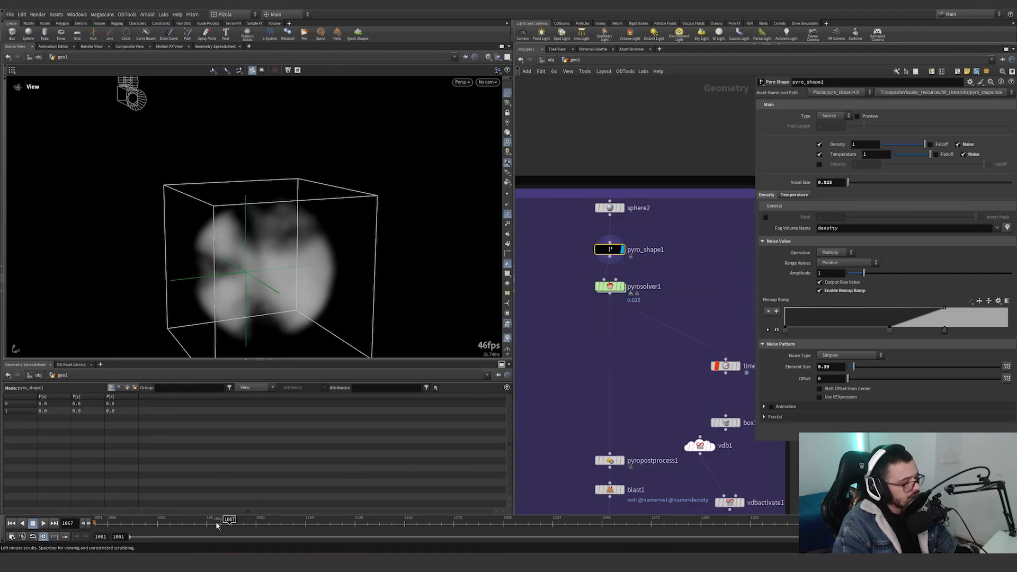
left_click(99, 523)
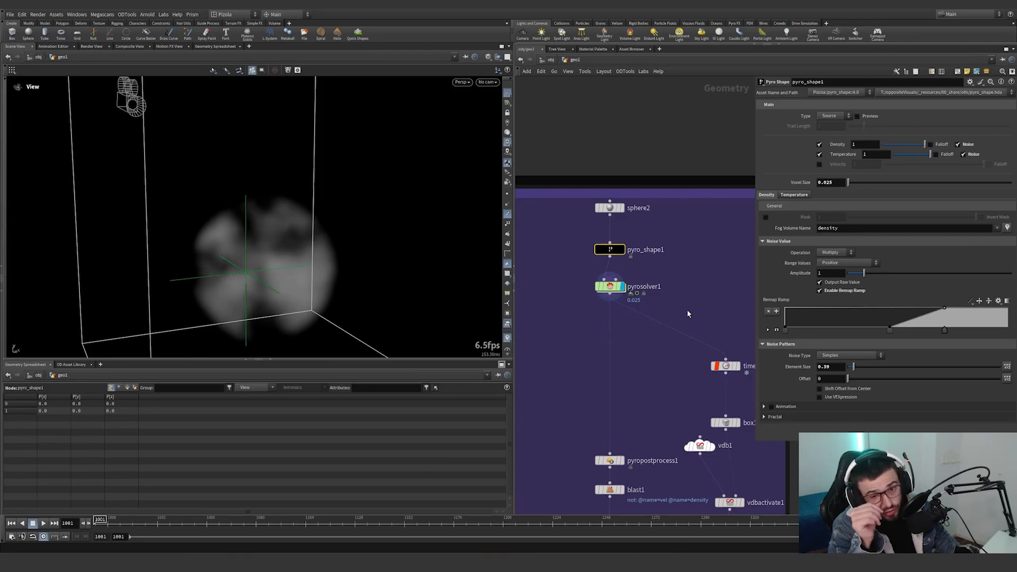
left_click_drag(687, 311, 578, 282)
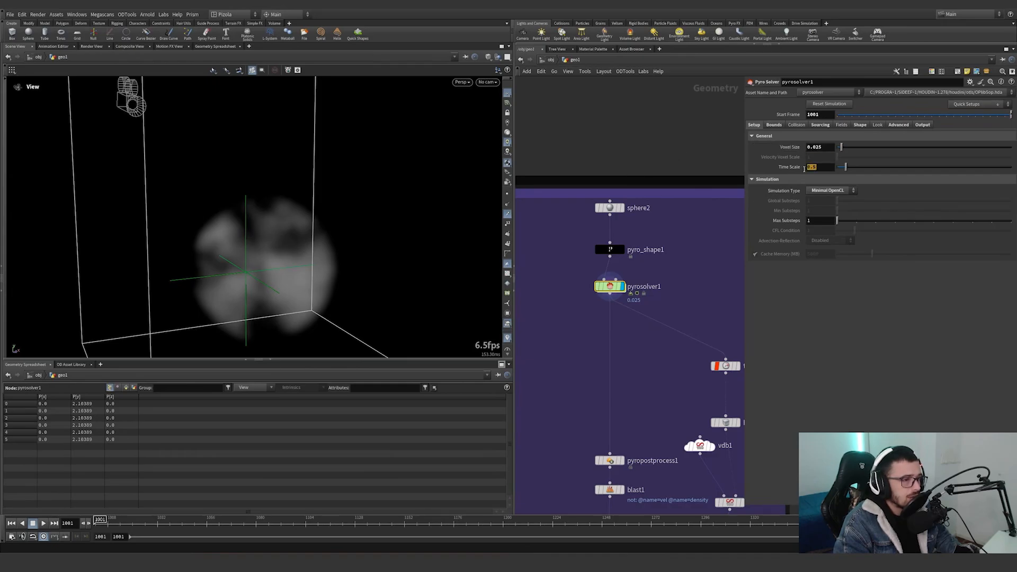
Examine pyrosolver1's bounds, sourcing range and volumes, turbulence shape settings, advanced options and exported fields.
left_click(775, 125)
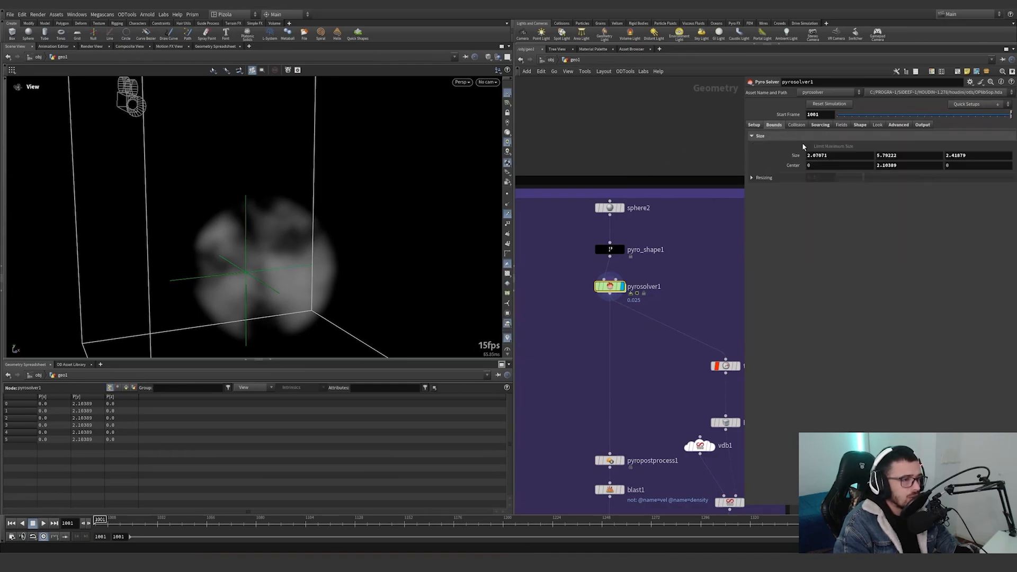
scroll(362, 217, "down", 5)
left_click_drag(362, 216, 418, 190)
left_click(820, 126)
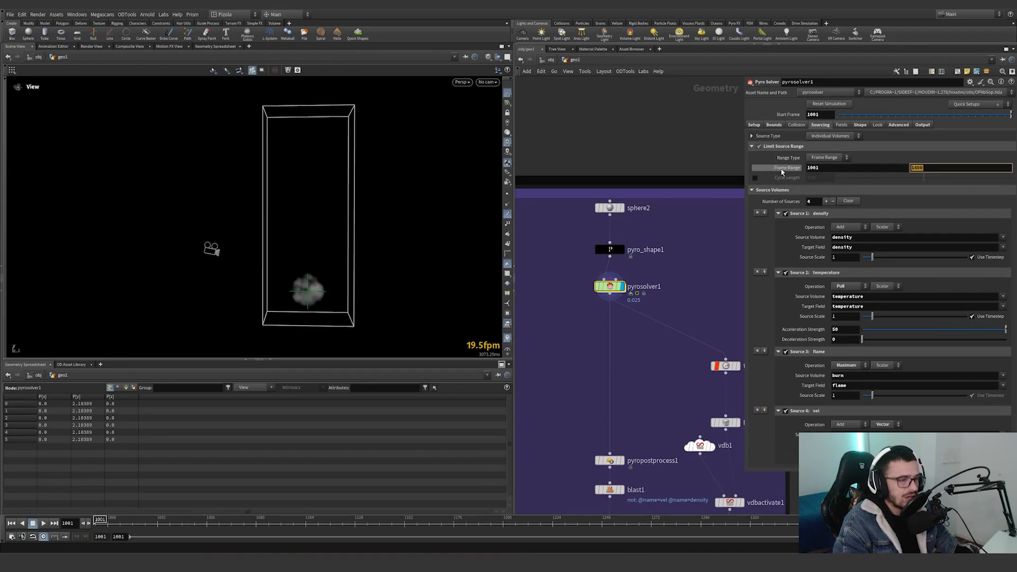
left_click(859, 126)
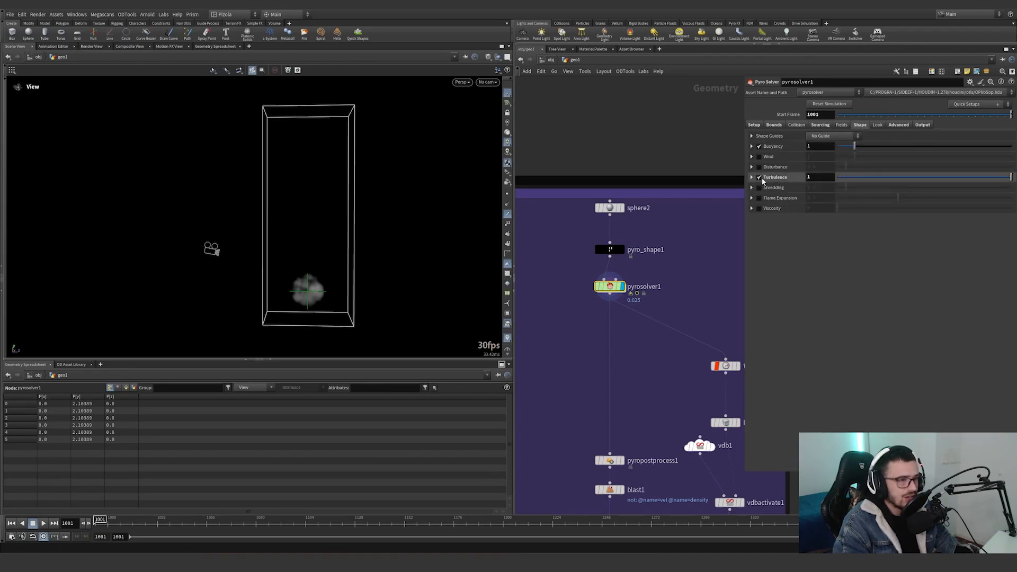
left_click(752, 178)
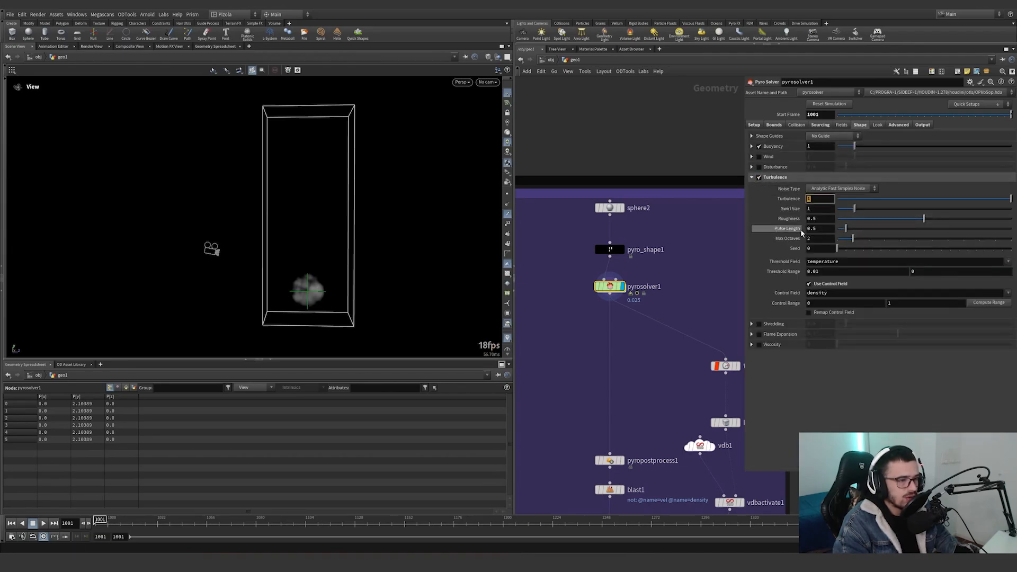
left_click(899, 125)
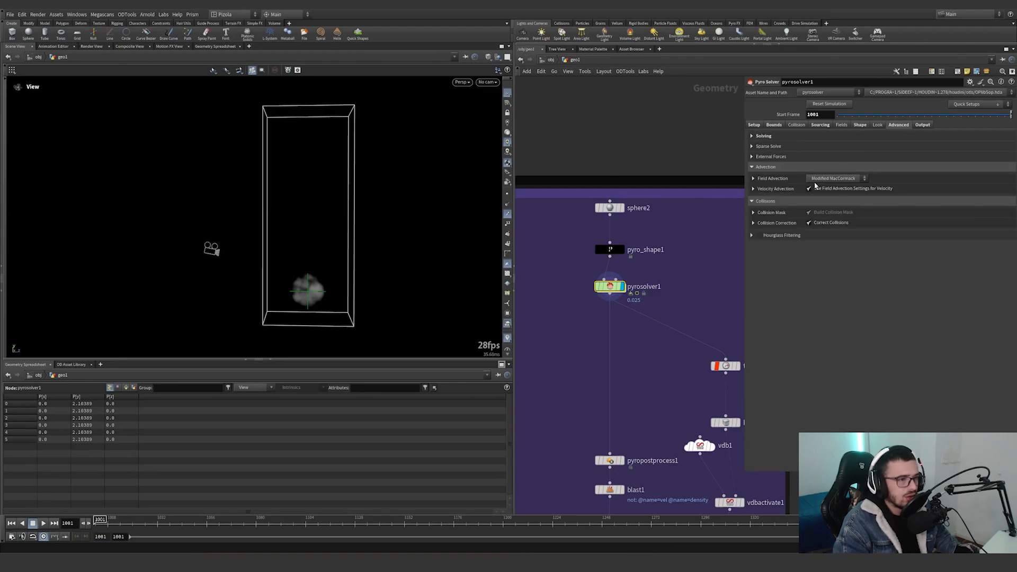
left_click(922, 125)
Play the pyrosolver1 smoke simulation from frame 1001 and stop at frame 1073.
middle_click_drag(669, 338, 645, 269)
left_click_drag(627, 308, 568, 232)
left_click_drag(539, 260, 600, 217)
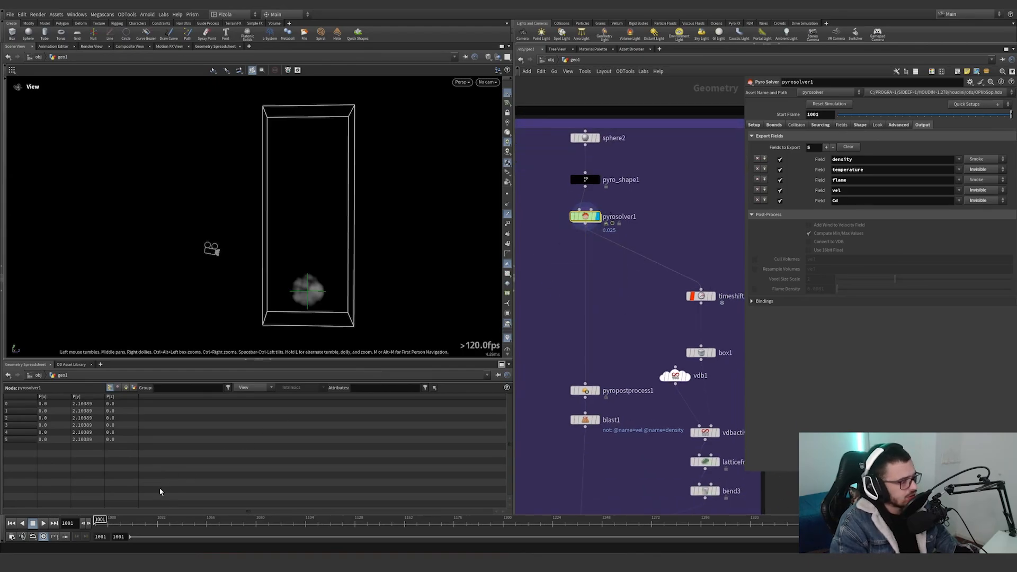
left_click(44, 523)
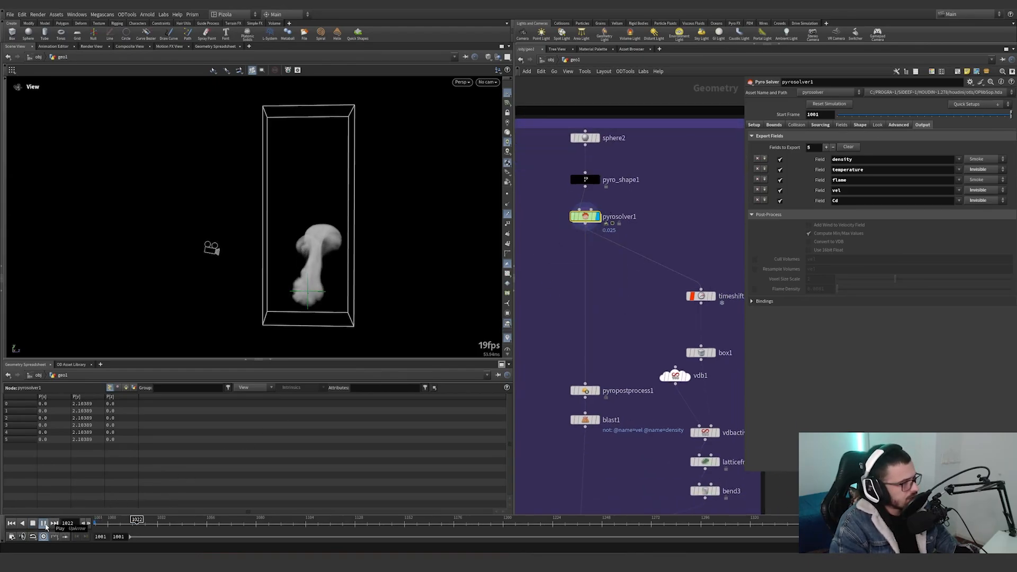
left_click(42, 525)
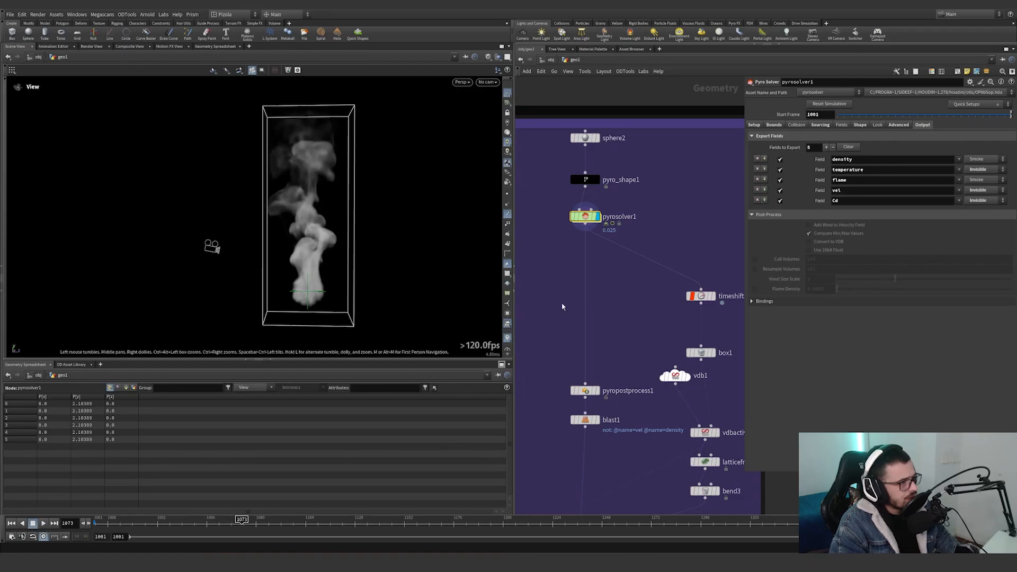
Display timeshift2 and box1 in turn to examine the frozen smoke frame and the box built around it.
scroll(639, 301, "down", 1)
scroll(700, 299, "up", 2)
middle_click_drag(699, 299, 676, 280)
scroll(676, 278, "up", 1)
left_click(678, 276)
left_click_drag(723, 307, 604, 237)
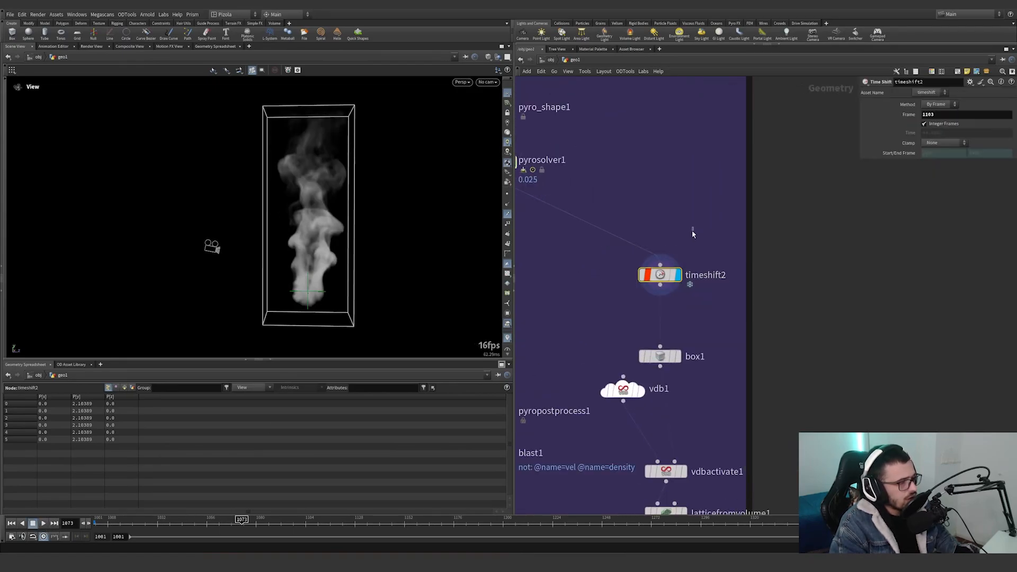
left_click(677, 356)
scroll(593, 314, "down", 3)
middle_click_drag(593, 314, 631, 222)
scroll(663, 267, "up", 2)
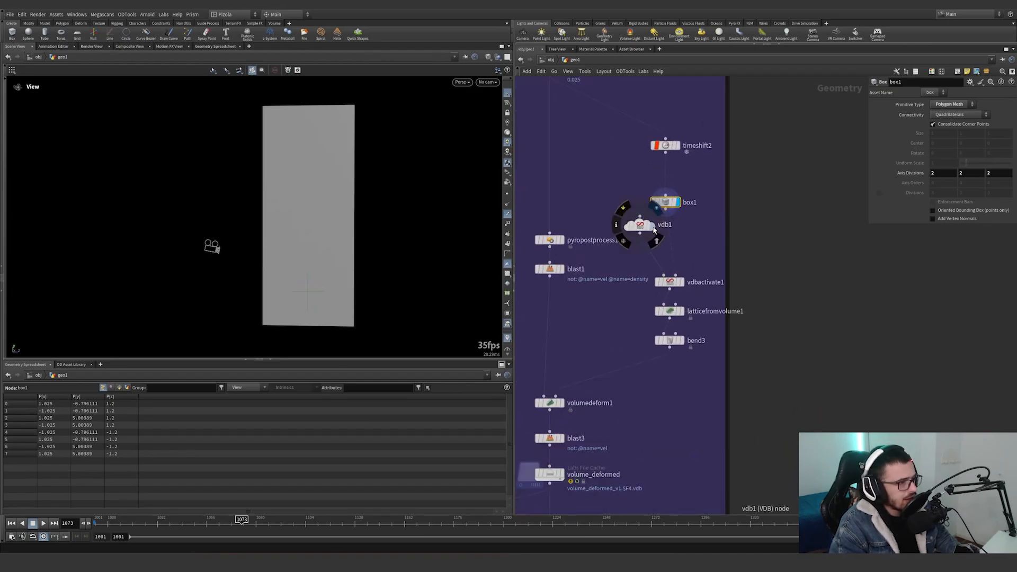
Display vdb1 and vdbactivate1 in turn to examine how the box region becomes an active VDB.
left_click(652, 226)
left_click_drag(668, 248, 637, 217)
left_click(681, 282)
left_click(669, 282)
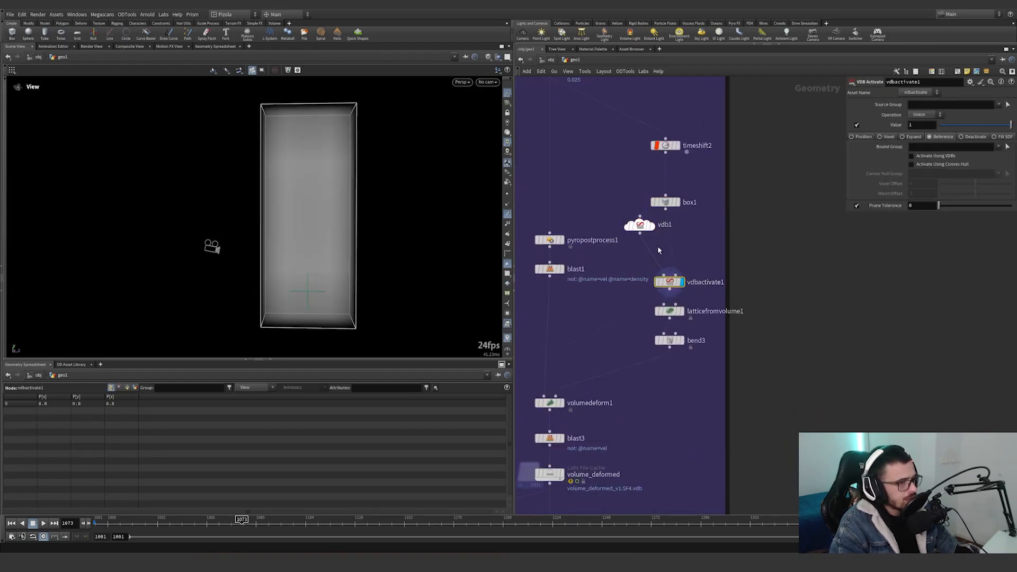
Display latticefromvolume1 and bend3 in turn, examining the lattice points and the twist deformation from another angle.
left_click(681, 311)
left_click(668, 312)
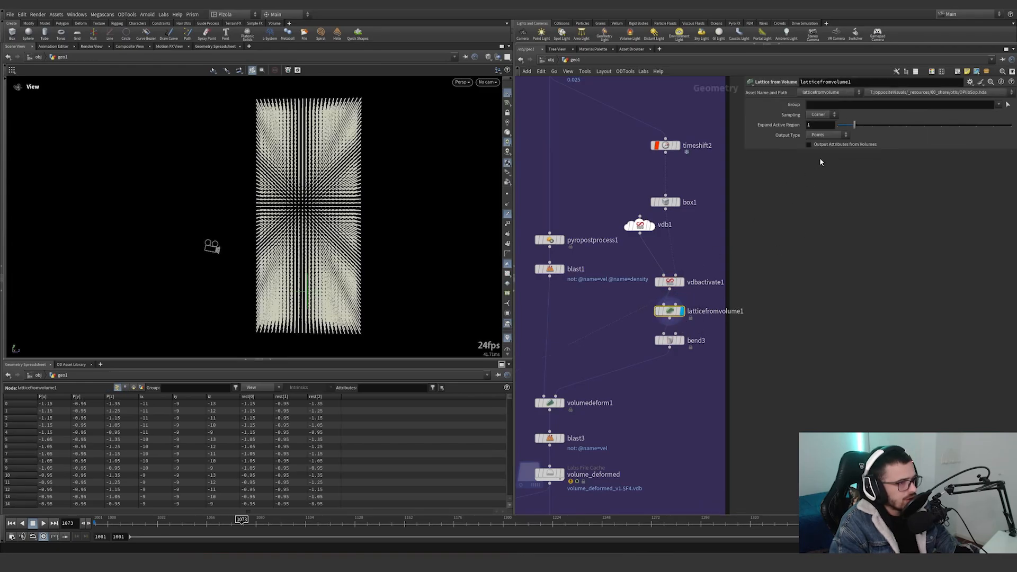
left_click(681, 340)
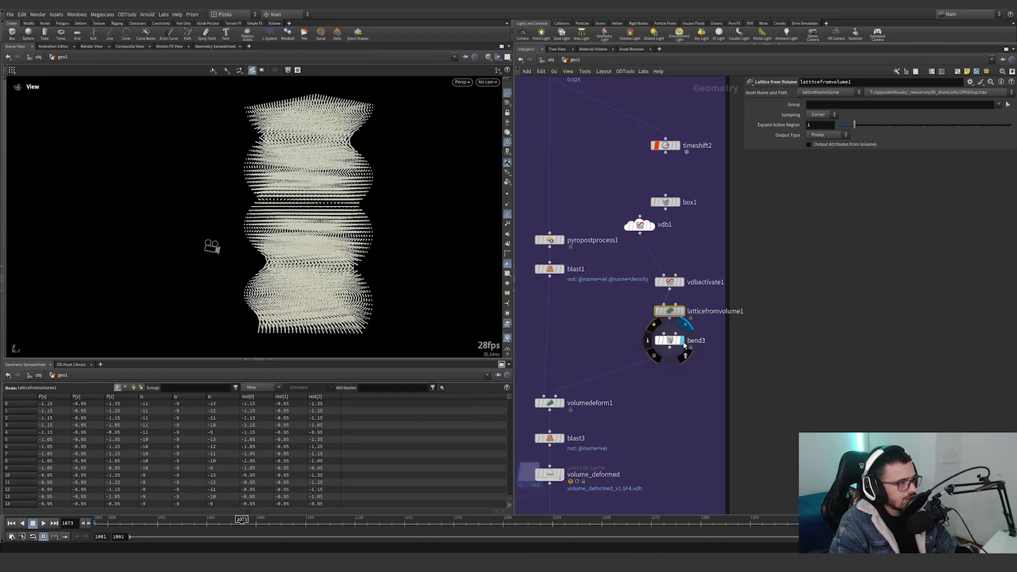
left_click(669, 340)
mouse_move(282, 225)
left_mouse_down()
mouse_move(448, 237)
mouse_move(221, 236)
mouse_move(294, 231)
left_mouse_up()
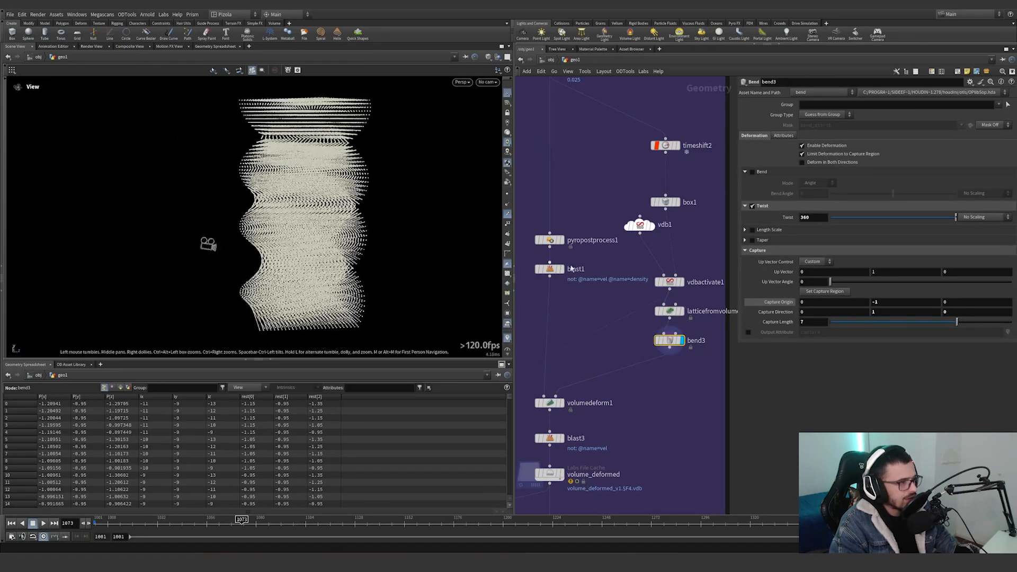
Add a Volume Deform node in the empty area beside the network and delete it.
key("Up")
key("Tab")
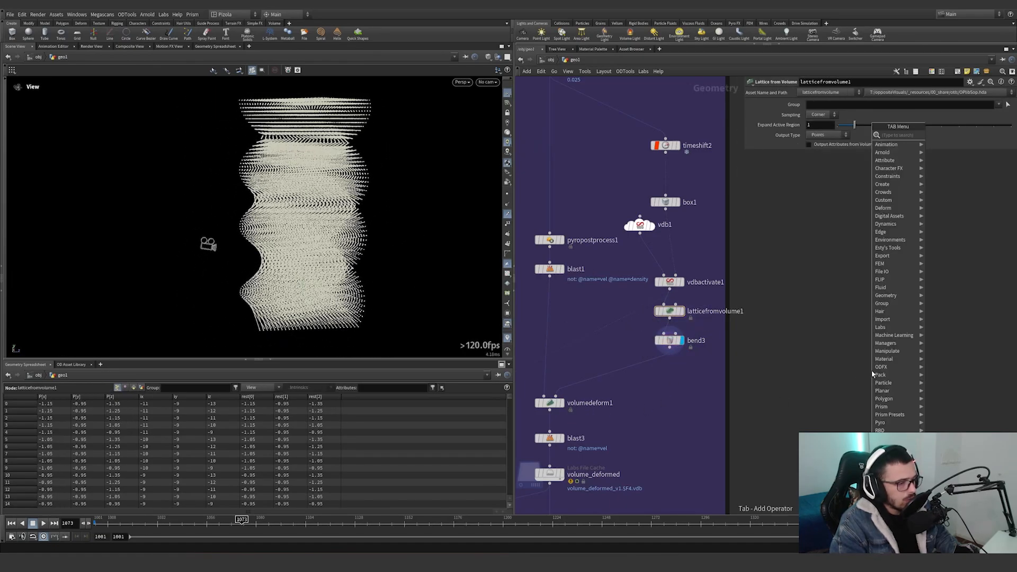
type("volume de")
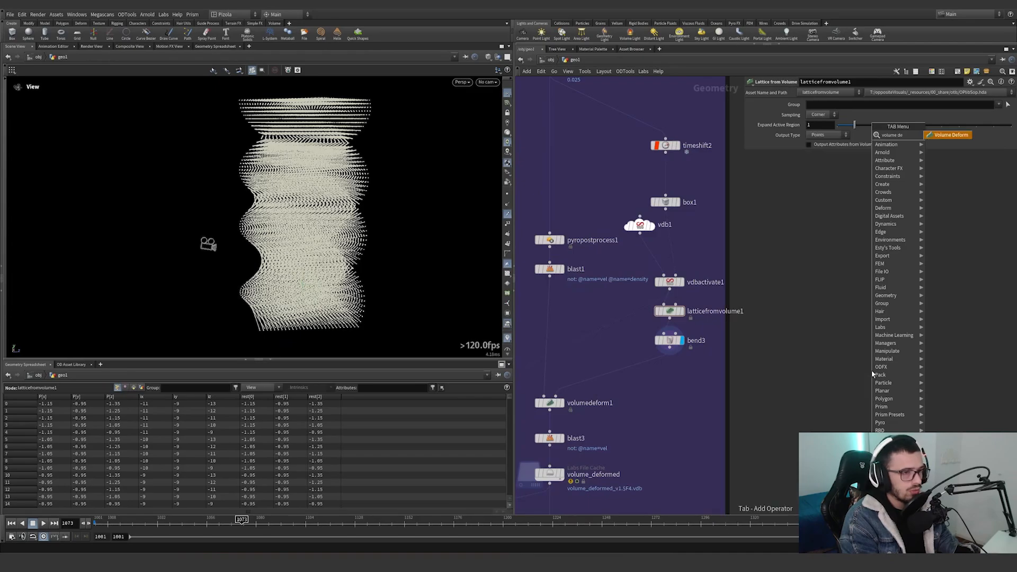
key("Return")
left_click(864, 350)
left_click_drag(934, 397, 829, 282)
key("Delete")
Display pyropostprocess1 and examine its VDB and 16-bit float conversion settings.
middle_click_drag(599, 347, 676, 394)
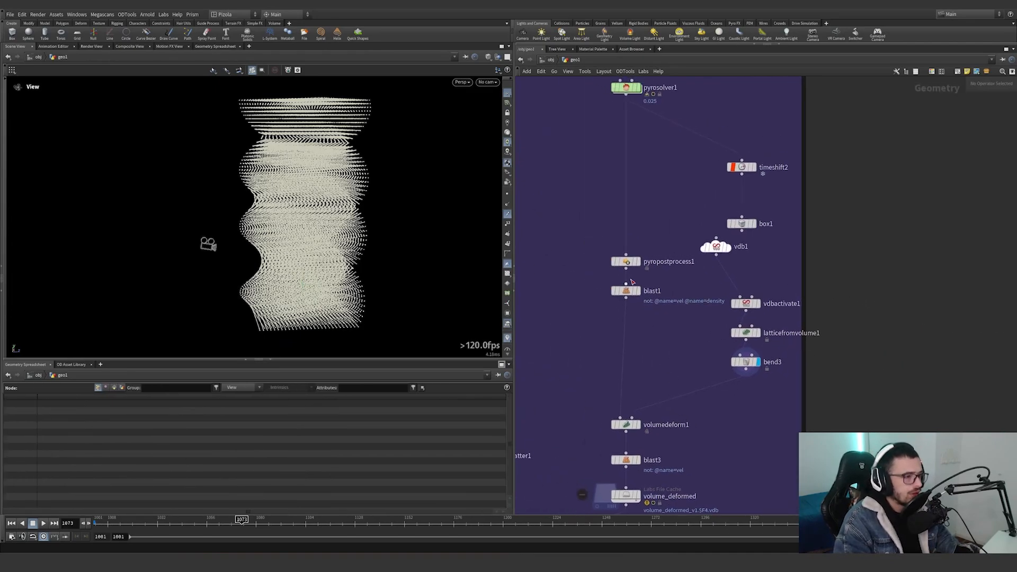
left_click(639, 261)
left_click_drag(663, 225, 598, 269)
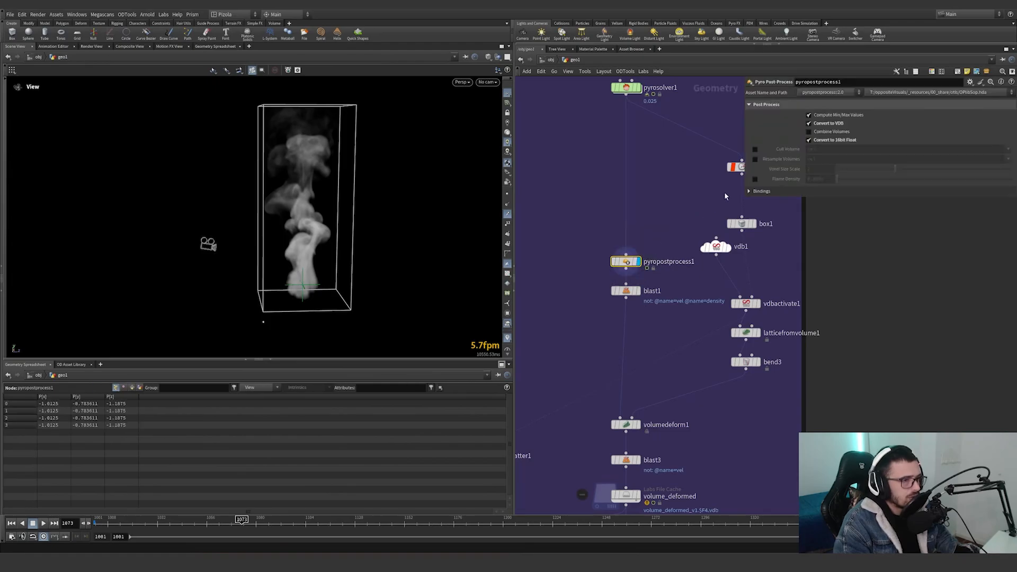
Display blast1 and switch Delete Non Selected off and back on to compare how the vel and density group filters the volumes.
left_click(638, 291)
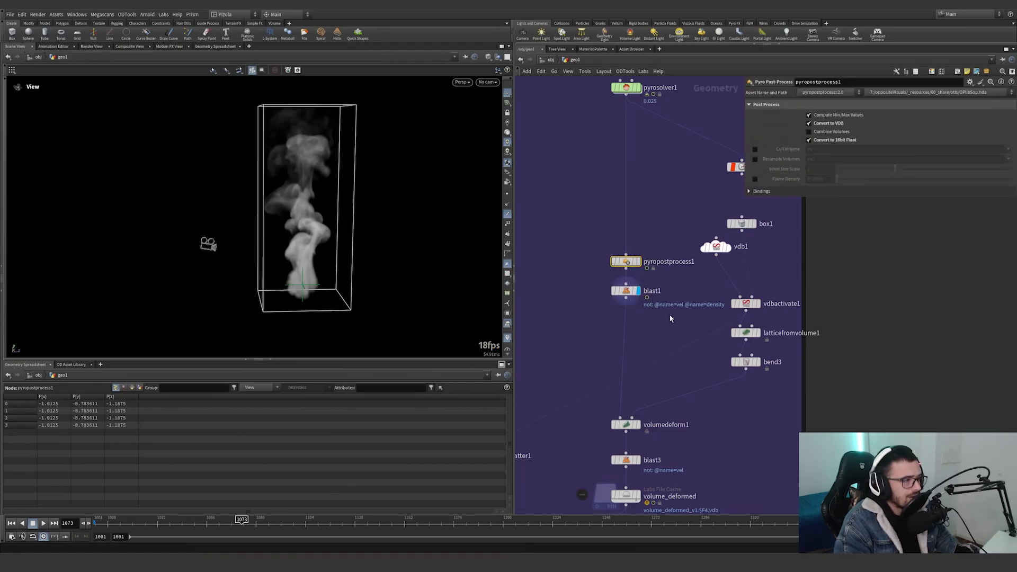
left_click(623, 292)
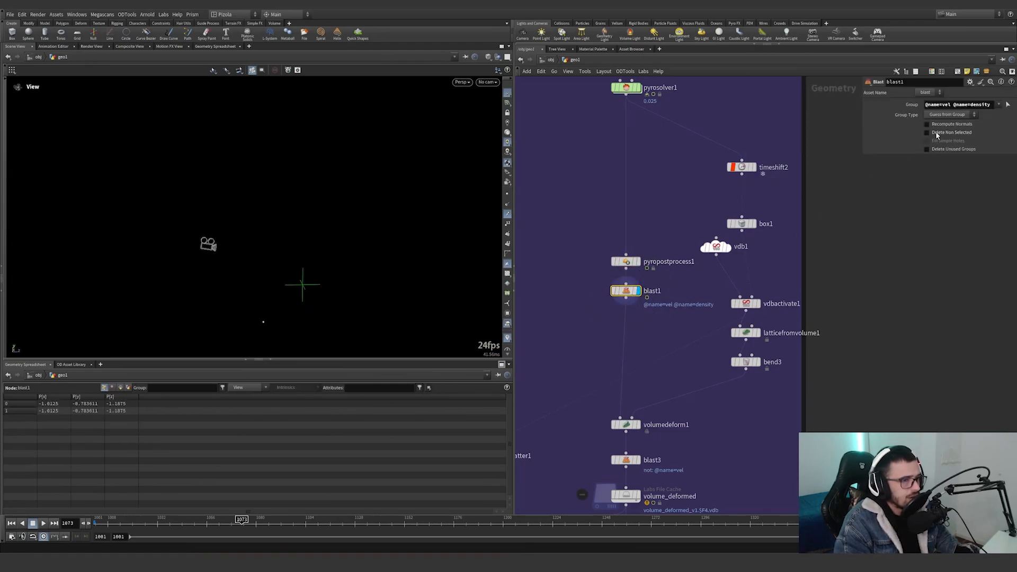
middle_click_drag(657, 292, 656, 245)
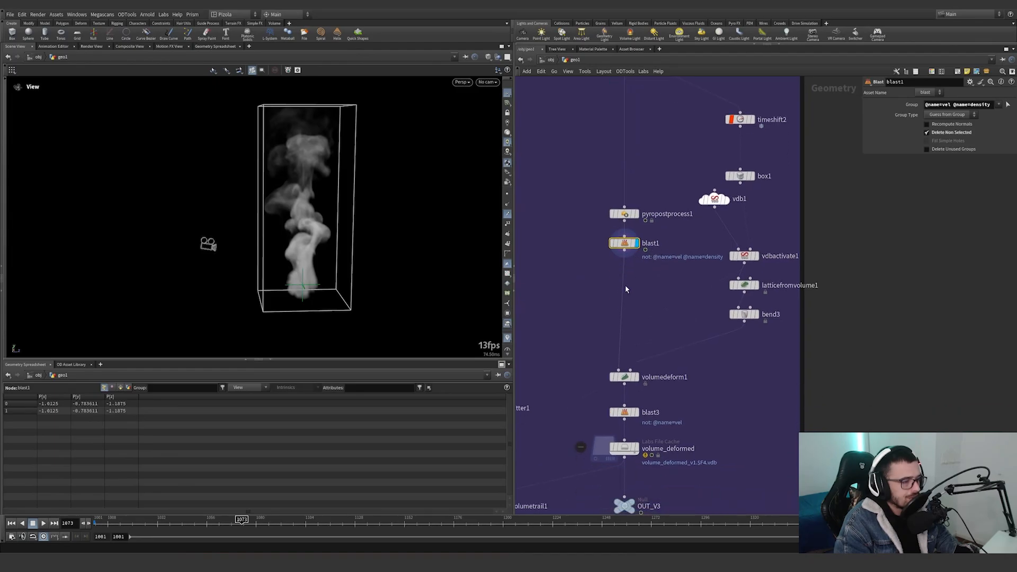
middle_click_drag(626, 287, 639, 261)
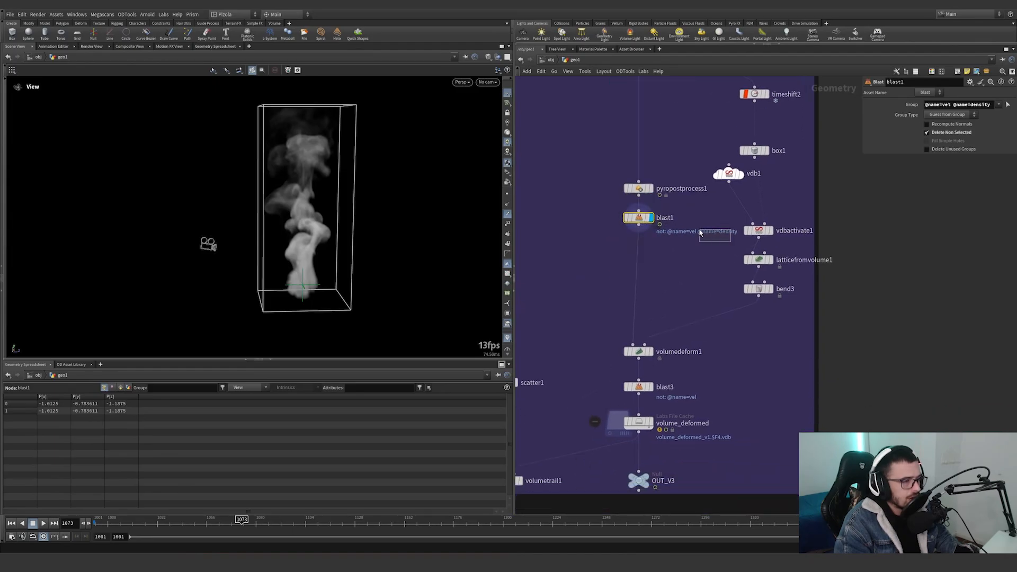
left_click_drag(686, 244, 683, 248)
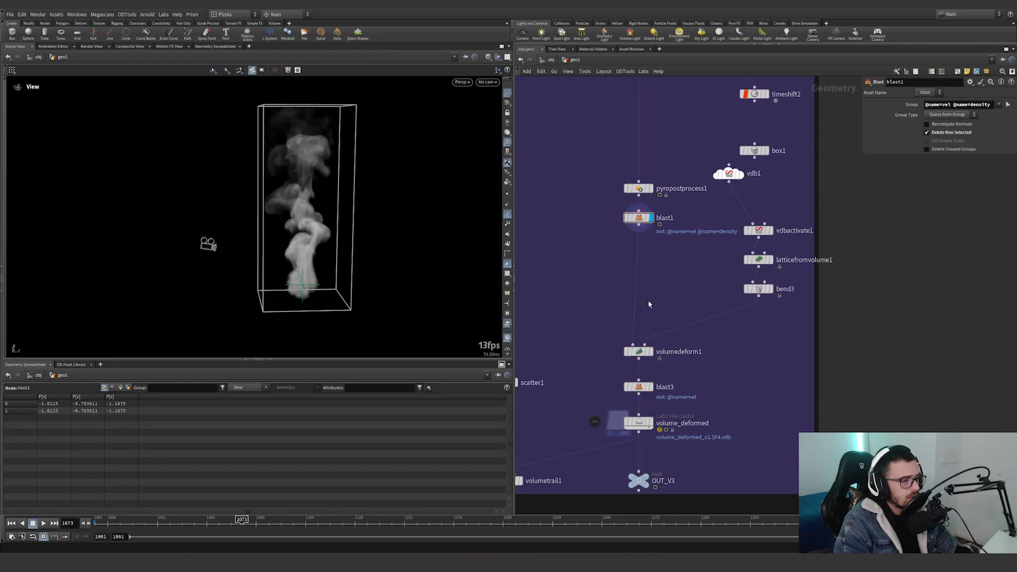
Display volumedeform1, blast3 and volume_deformed in turn, examining the deformed smoke from another angle and the cache settings.
left_click(652, 352)
left_click_drag(301, 214, 339, 220)
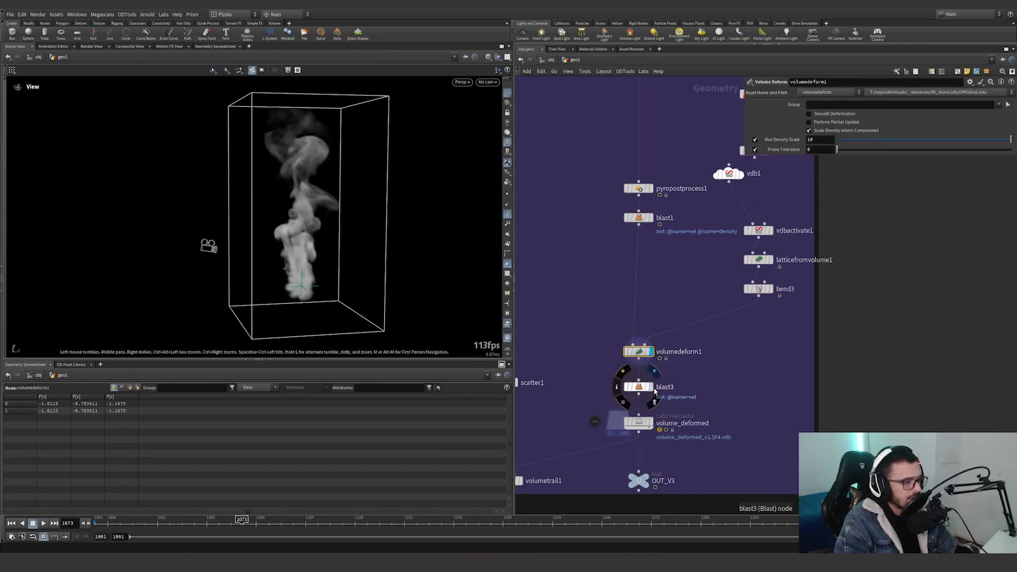
left_click(654, 387)
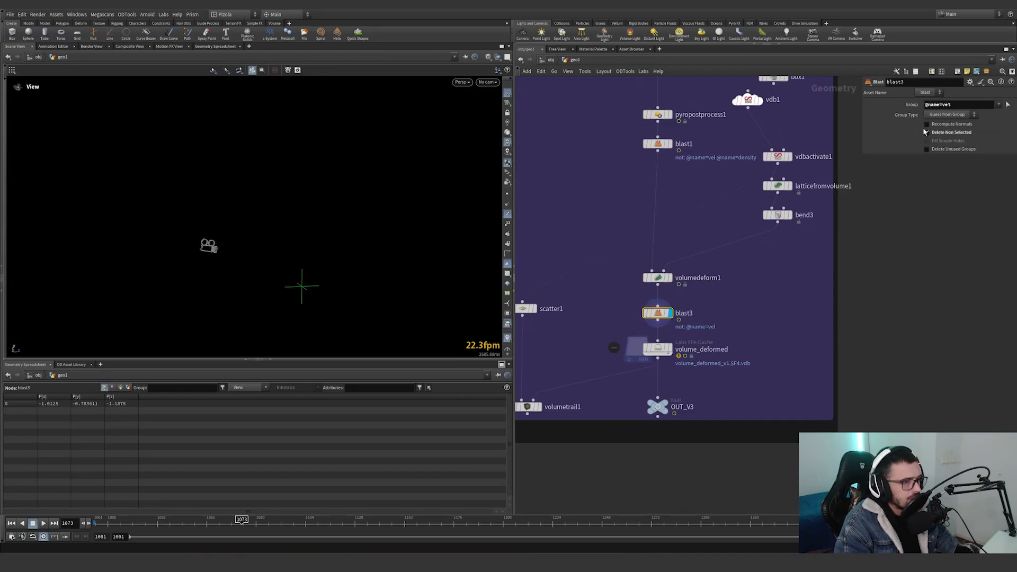
left_click(671, 350)
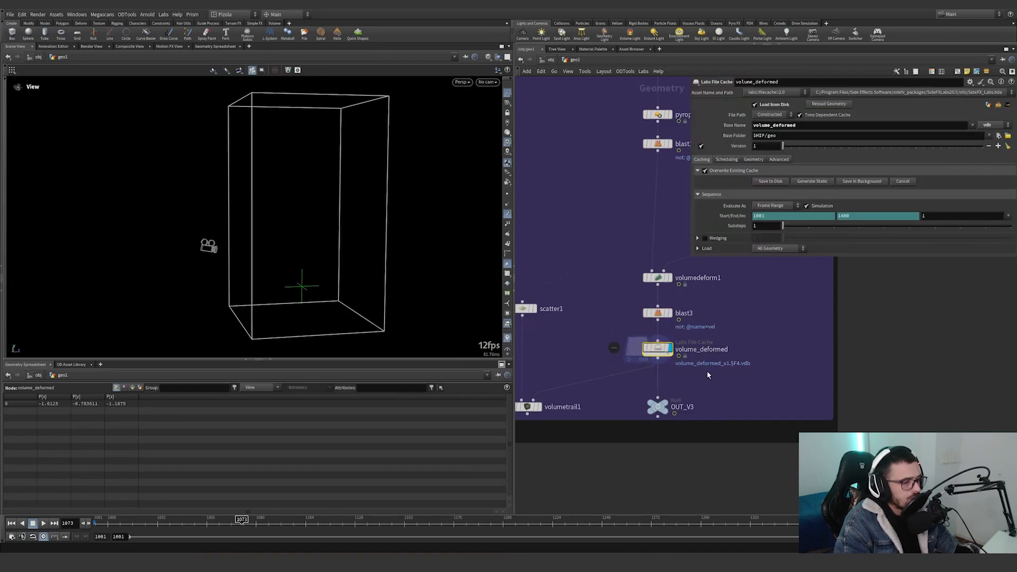
left_click_drag(725, 364, 725, 365)
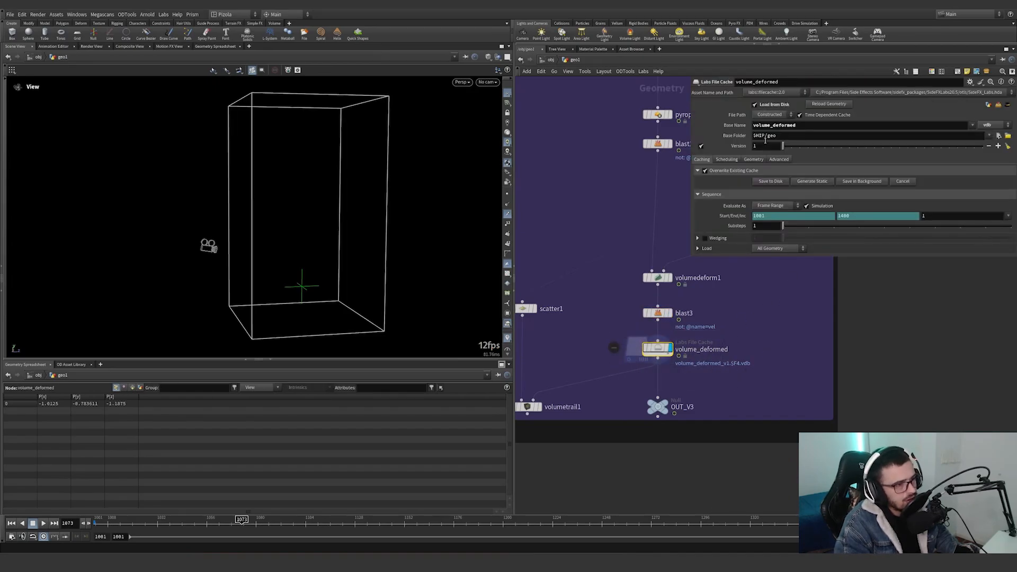
Select latticefromvolume1, bend3 and volumedeform1 to review the lattice deformation chain.
middle_click_drag(565, 336, 621, 316)
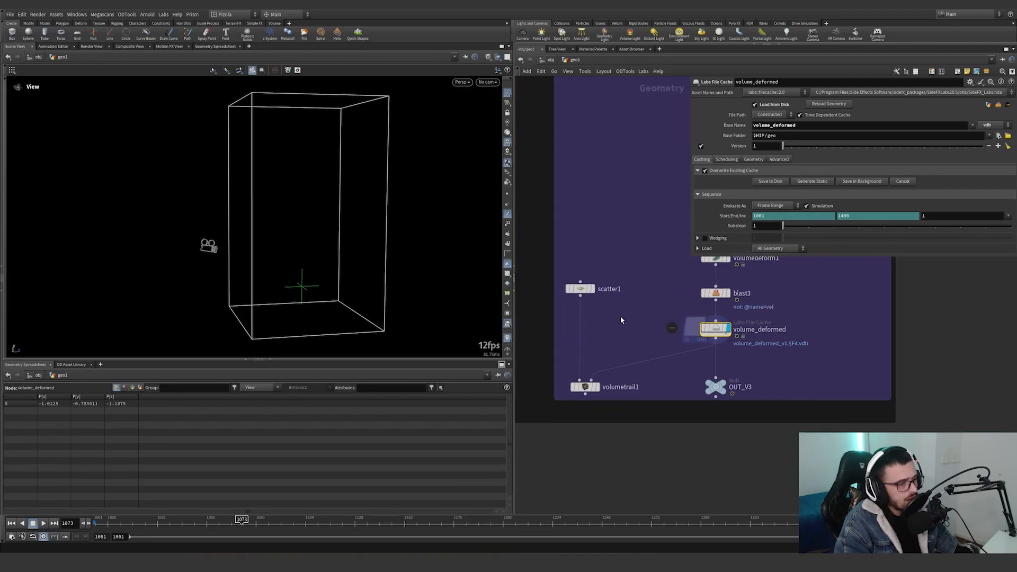
middle_click_drag(682, 277, 603, 361)
middle_click_drag(735, 357, 709, 388)
left_click_drag(765, 398, 571, 280)
middle_click_drag(695, 421, 814, 328)
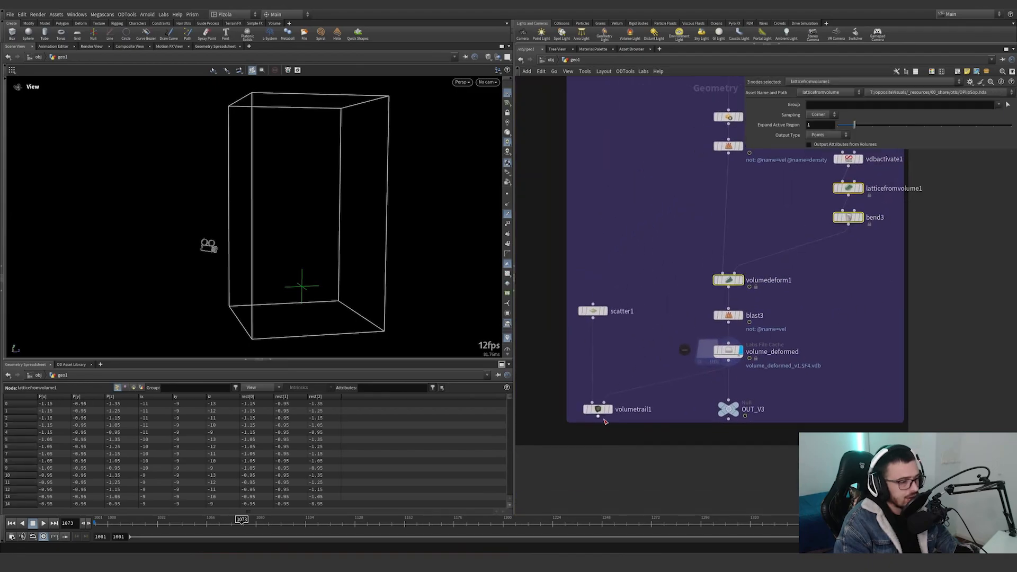
Display scatter1 and volumetrail1 in turn, and examine the Scatter and Volume Trail parameters.
left_click(605, 312)
middle_click_drag(674, 262, 609, 344)
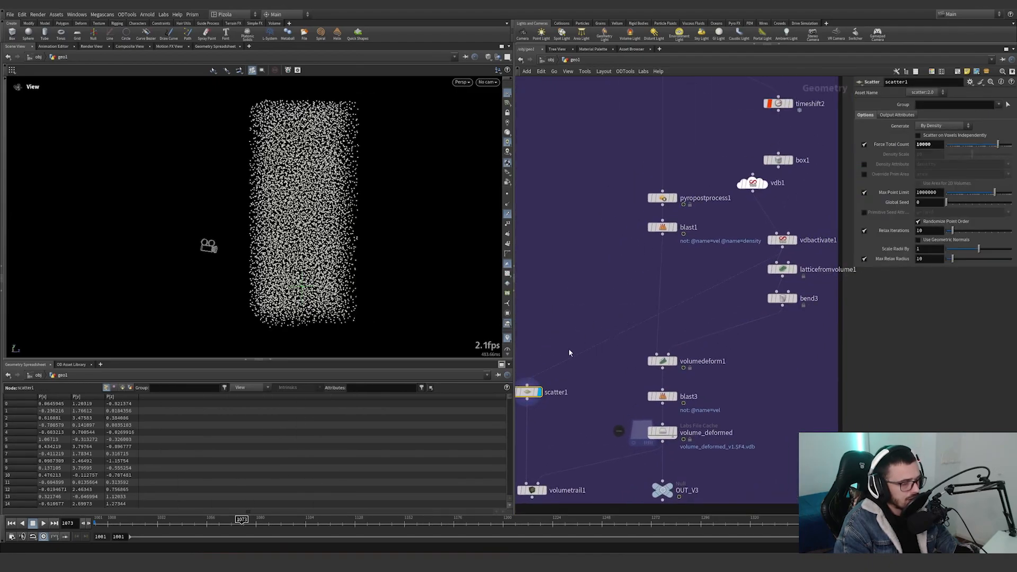
left_click(576, 454)
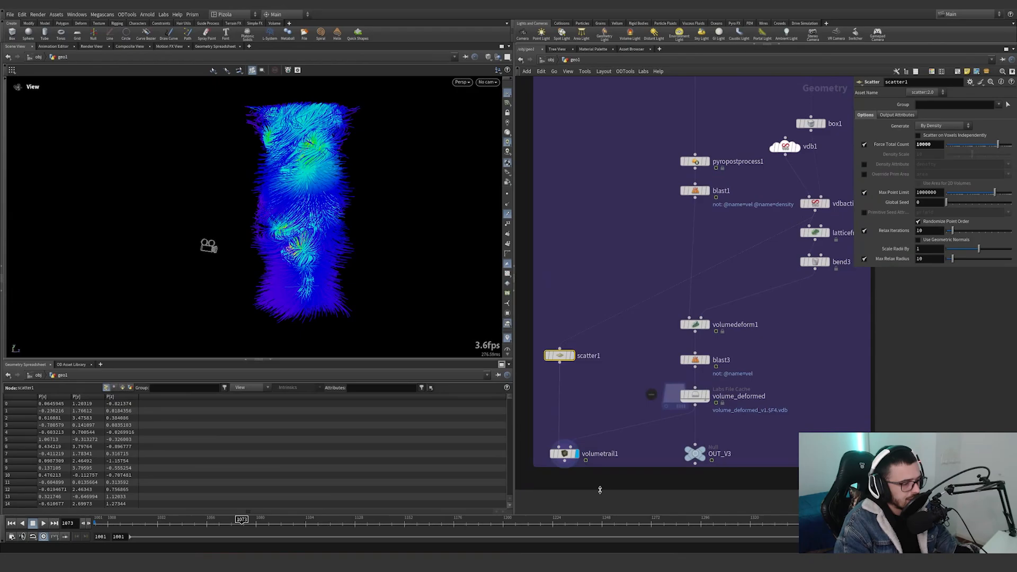
left_click_drag(583, 468, 545, 419)
Scrub the timeline to frame 1083 and examine the twisted velocity trails of volumetrail1 from several angles.
left_click(173, 522)
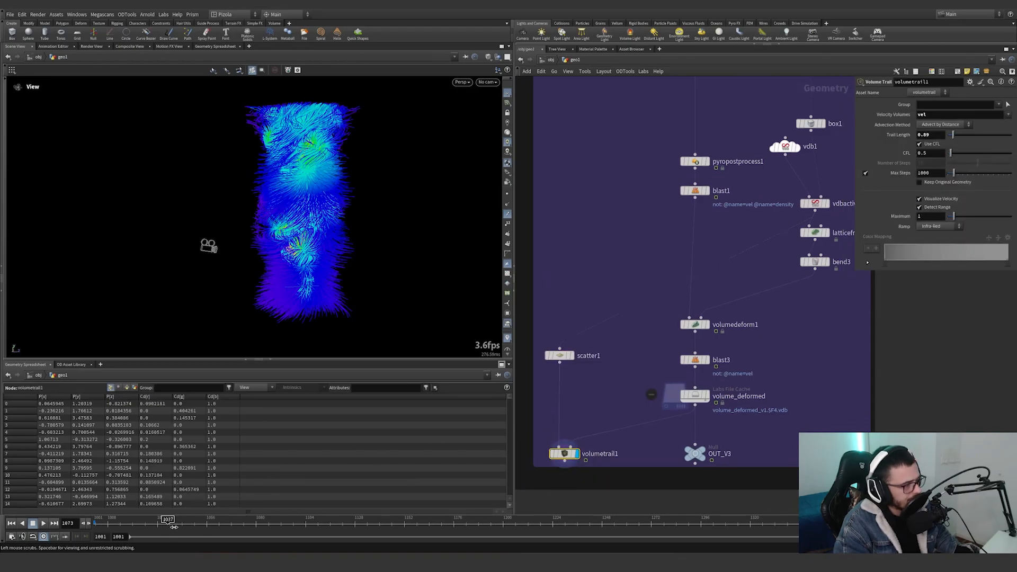
left_click_drag(219, 527, 261, 526)
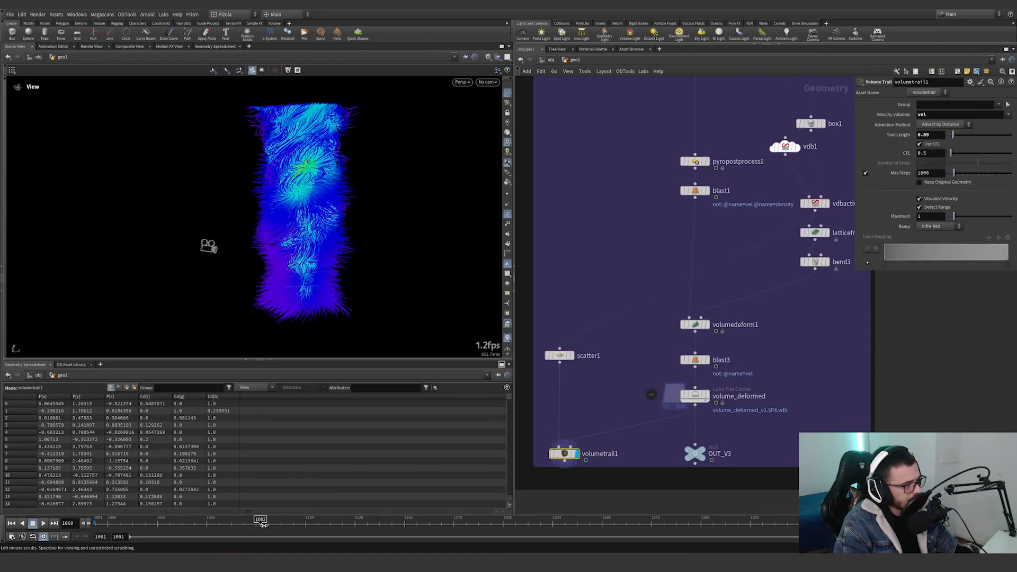
scroll(654, 345, "down", 3)
scroll(652, 345, "up", 1)
left_click_drag(313, 294, 431, 268)
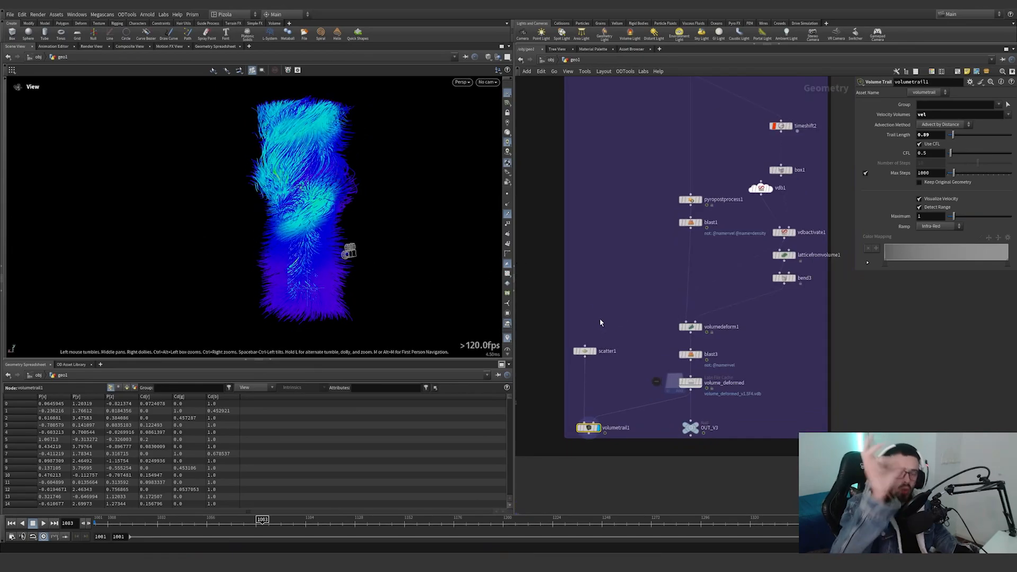
left_click_drag(269, 221, 91, 204)
scroll(649, 378, "down", 4)
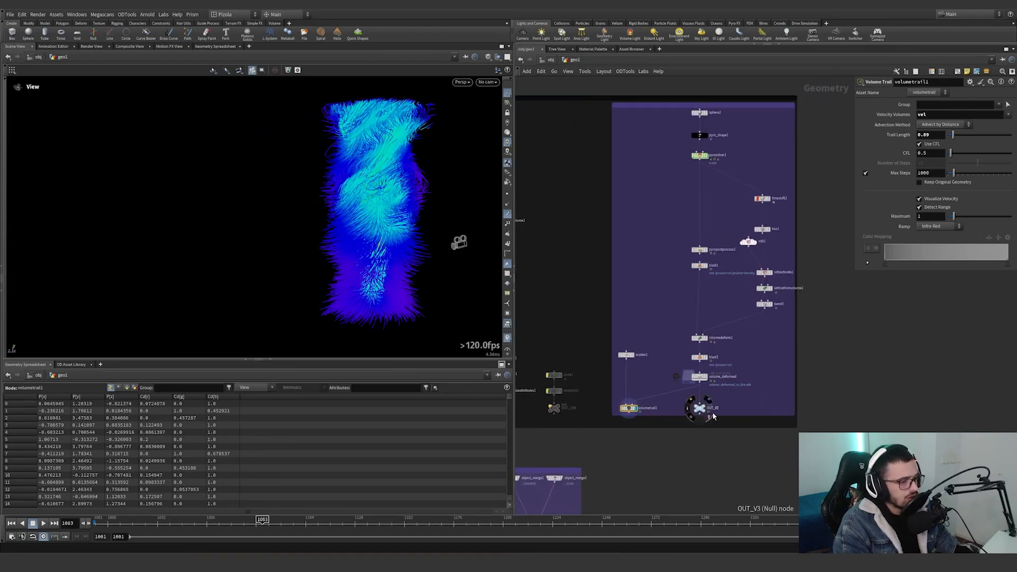
Display the OUT_V3 null and scrub the timeline back to frame 1055.
left_click(700, 408)
left_click(708, 400)
left_click_drag(296, 525, 204, 526)
scroll(714, 465, "down", 5)
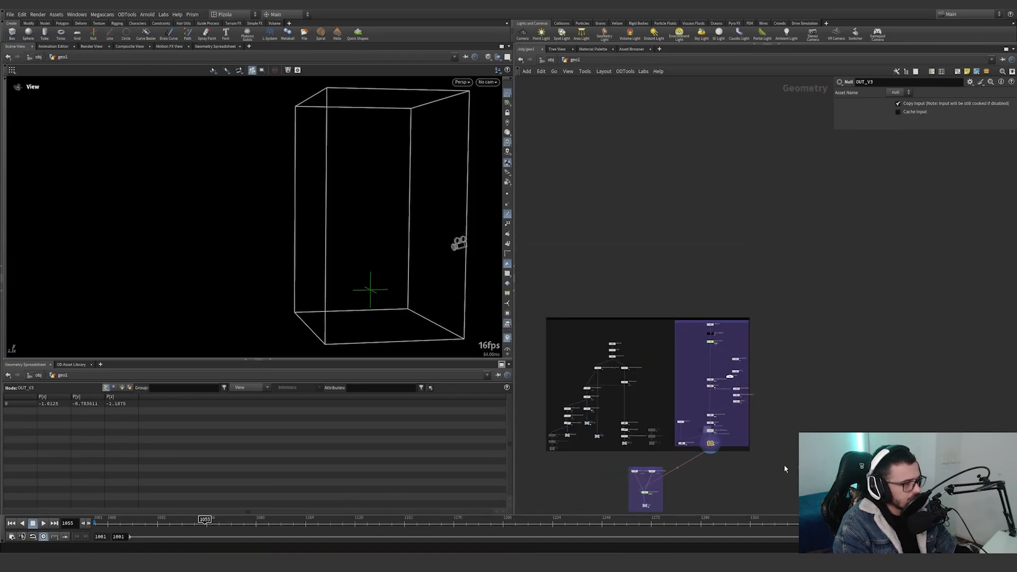
Bring the Vellum solver network into view and narrow the parameter pane so the whole network is unobstructed.
left_click_drag(823, 467, 528, 294)
left_click(865, 442)
middle_click_drag(865, 443, 897, 273)
scroll(702, 331, "up", 8)
middle_click_drag(681, 300, 701, 335)
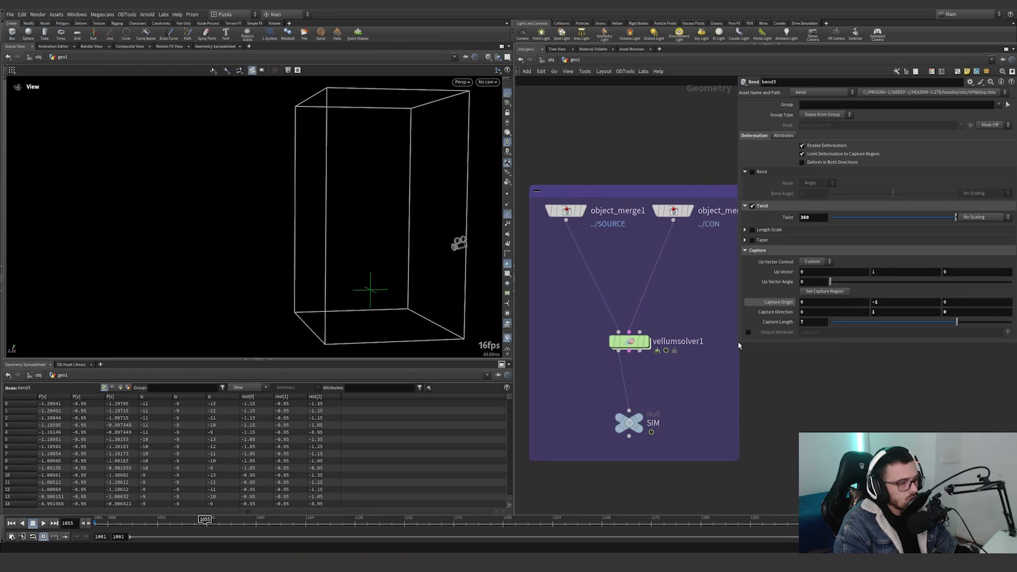
left_click_drag(735, 344, 859, 343)
Display object_merge1, check object_merge2's ../CON reference, and examine the grain source disc with the network pane widened.
left_click(578, 211)
left_click(583, 212)
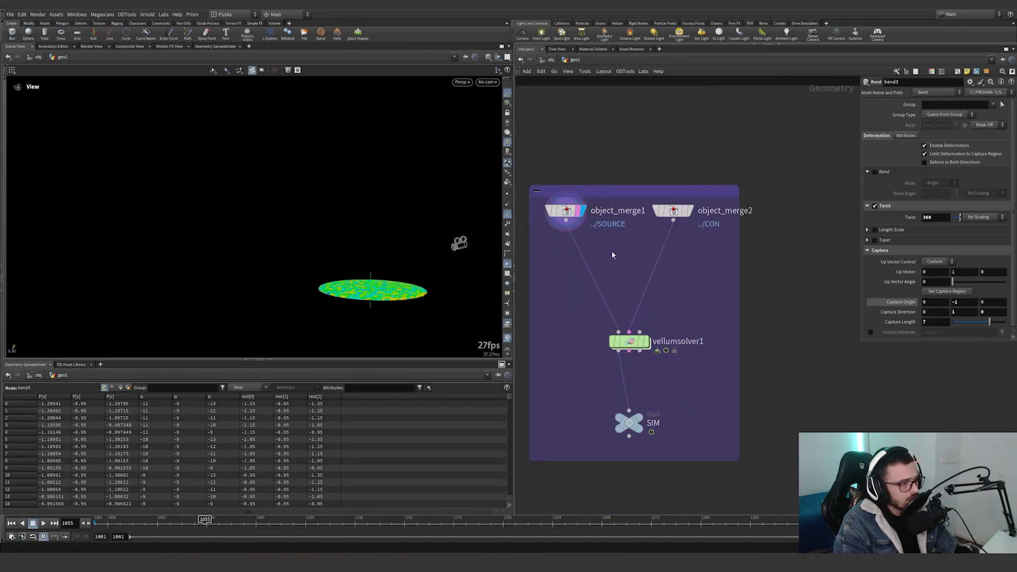
left_click(690, 211)
left_click(583, 212)
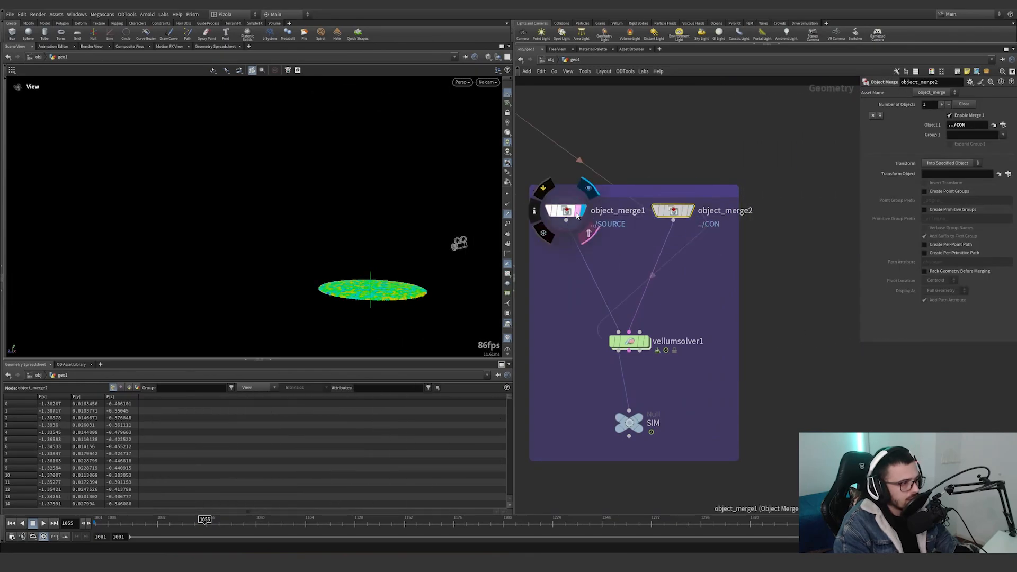
left_click(578, 212)
left_click_drag(395, 287, 397, 304)
right_click_drag(398, 304, 449, 268)
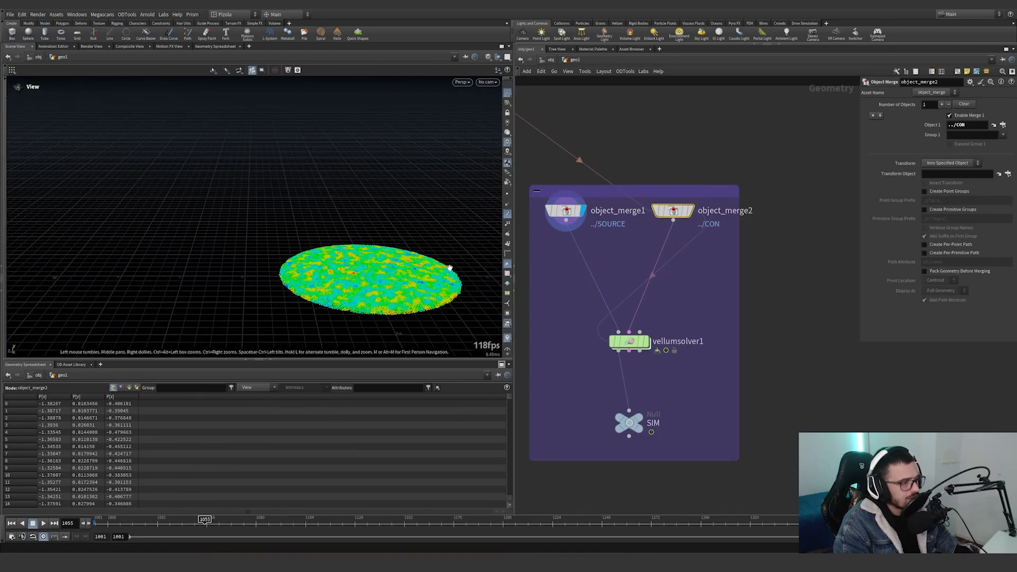
left_click_drag(450, 268, 404, 278)
left_click_drag(513, 297, 429, 318)
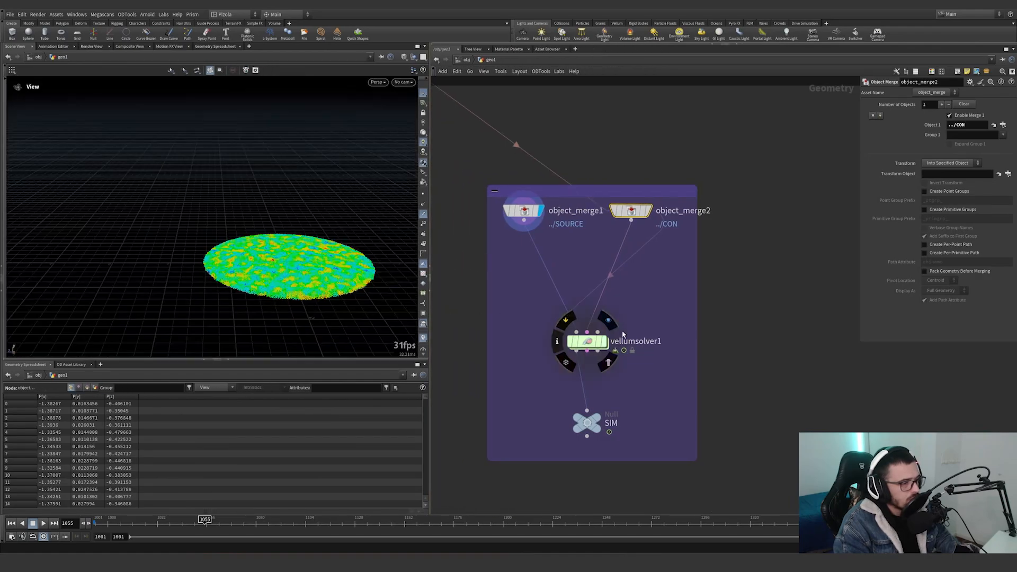
Store the current network as quickmark 1, enter vellumsolver1's forces network, and rewind to frame 1001.
key("ctrl+1")
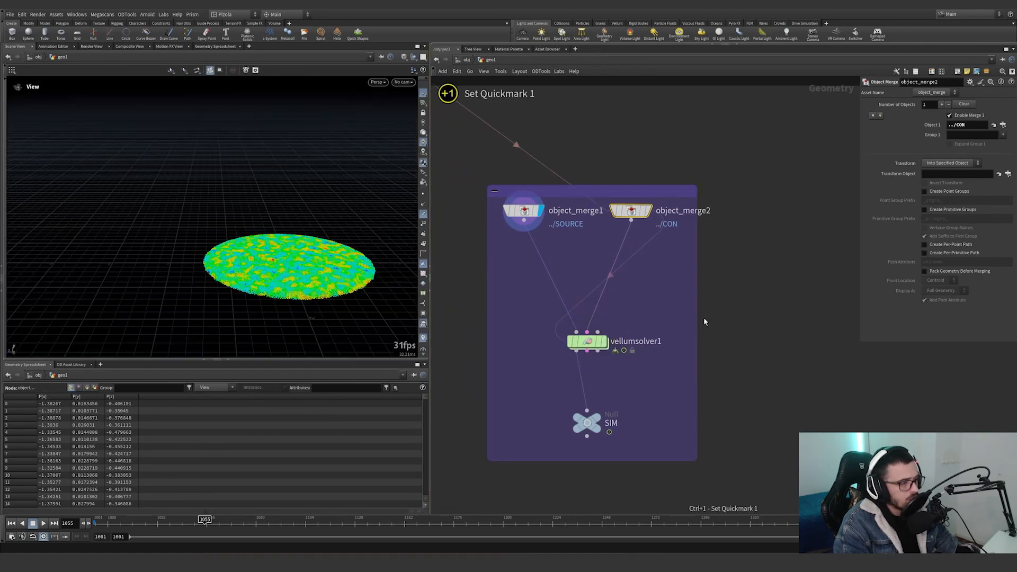
left_click(591, 342)
double_click(601, 342)
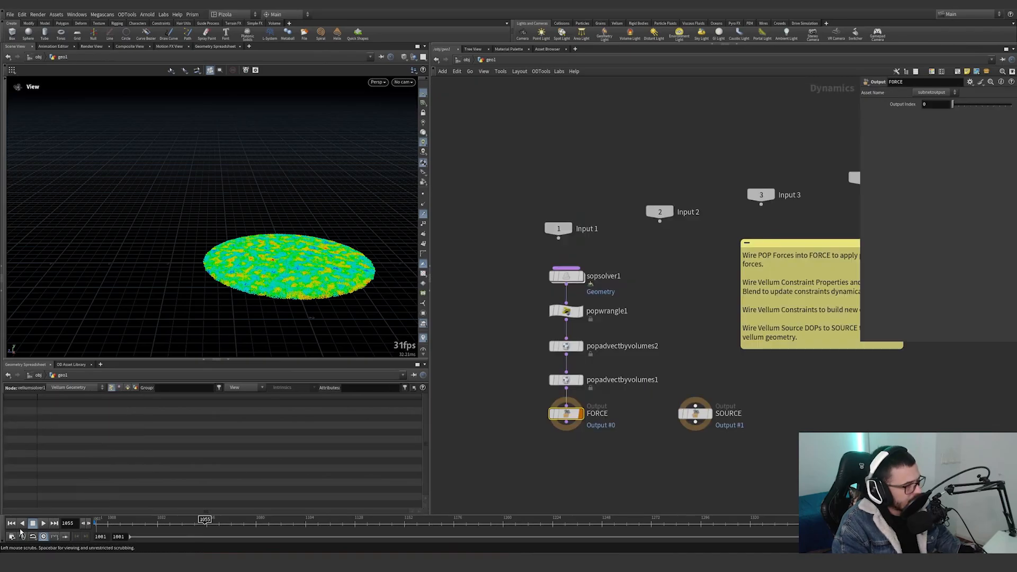
left_click(12, 524)
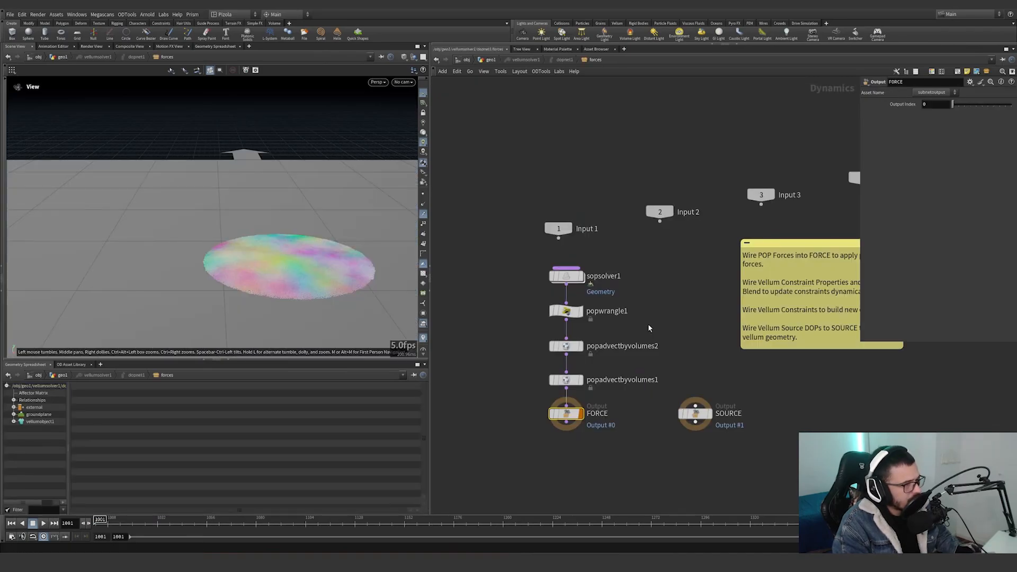
Display vellumsolver1, then return to its forces network and bypass popwrangle1, popadvectbyvolumes2 and popadvectbyvolumes1.
key("1")
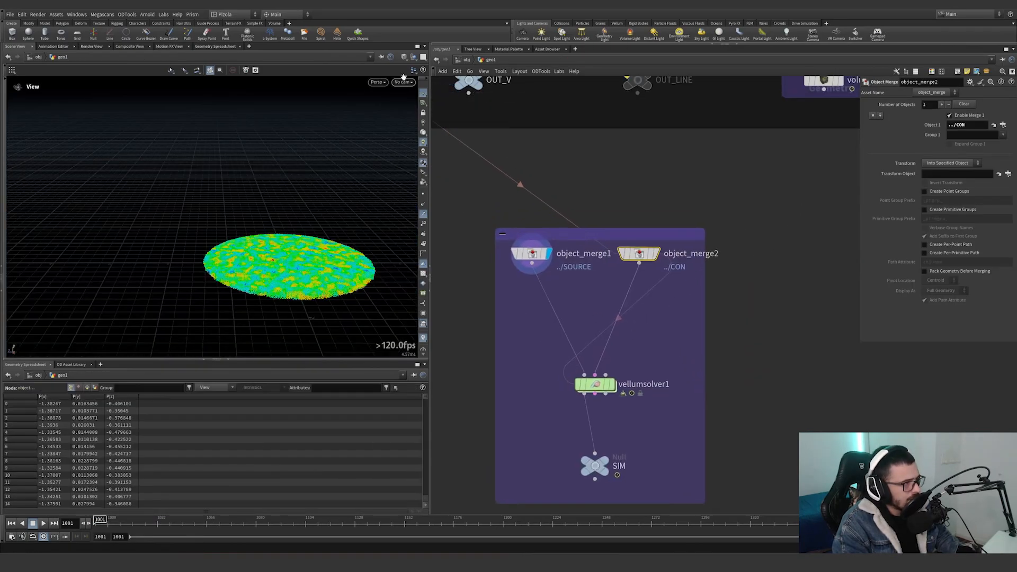
left_click(612, 384)
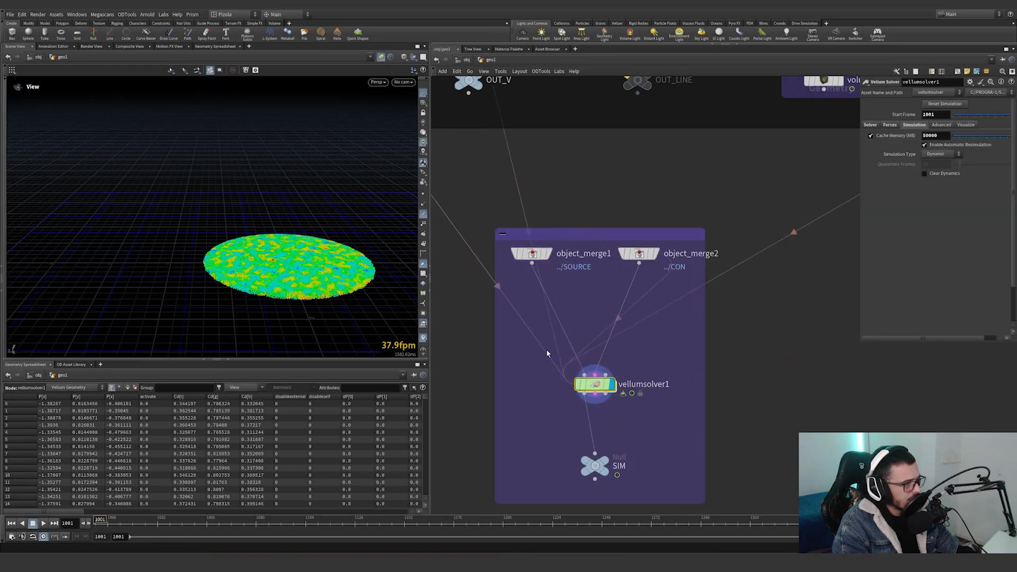
key("2")
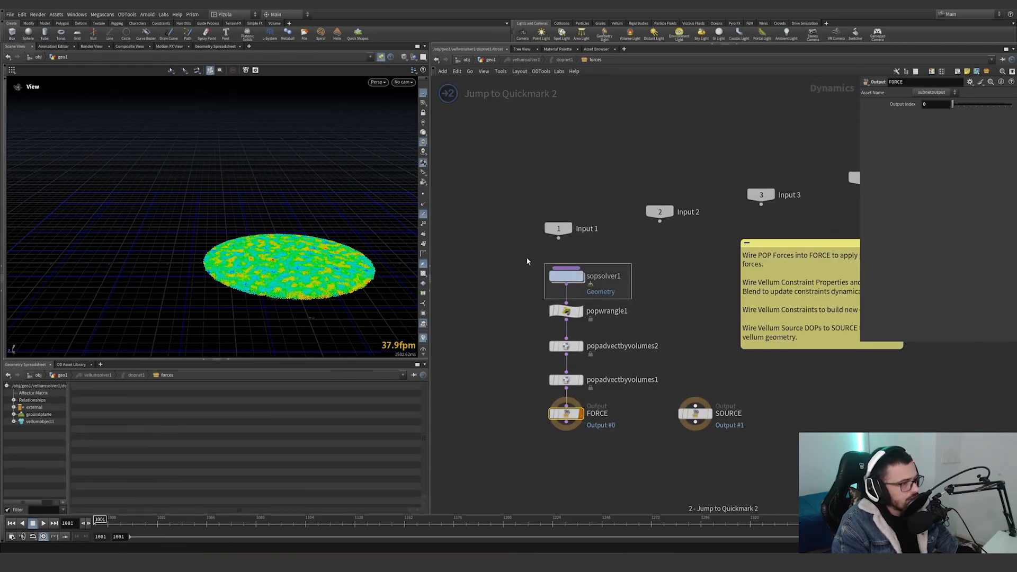
left_click(567, 276)
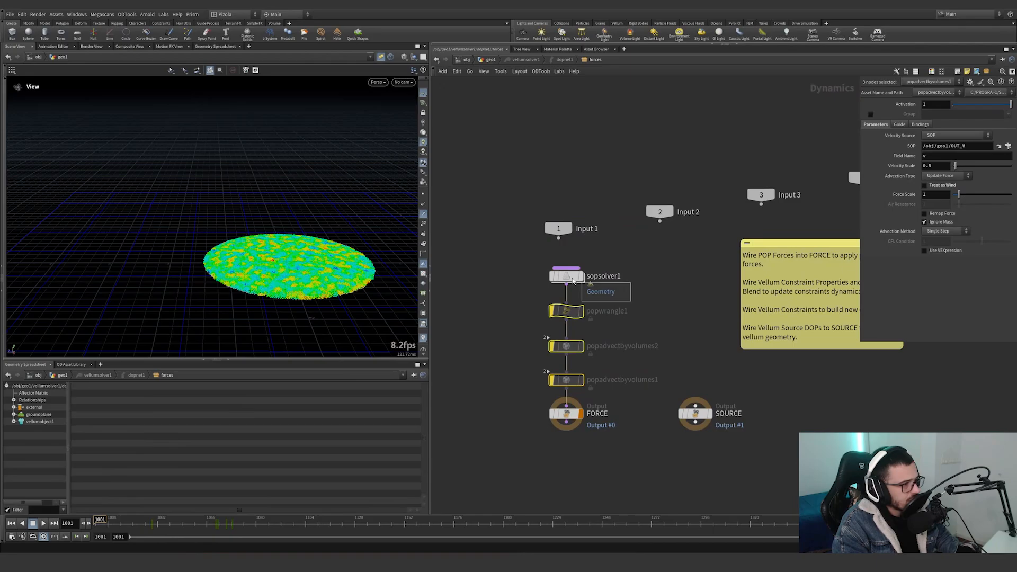
Enter sopsolver1 and inspect attribcopy1 and object_merge1, enlarging the parameter pane to read the full object path.
double_click(567, 276)
left_click_drag(672, 326, 541, 285)
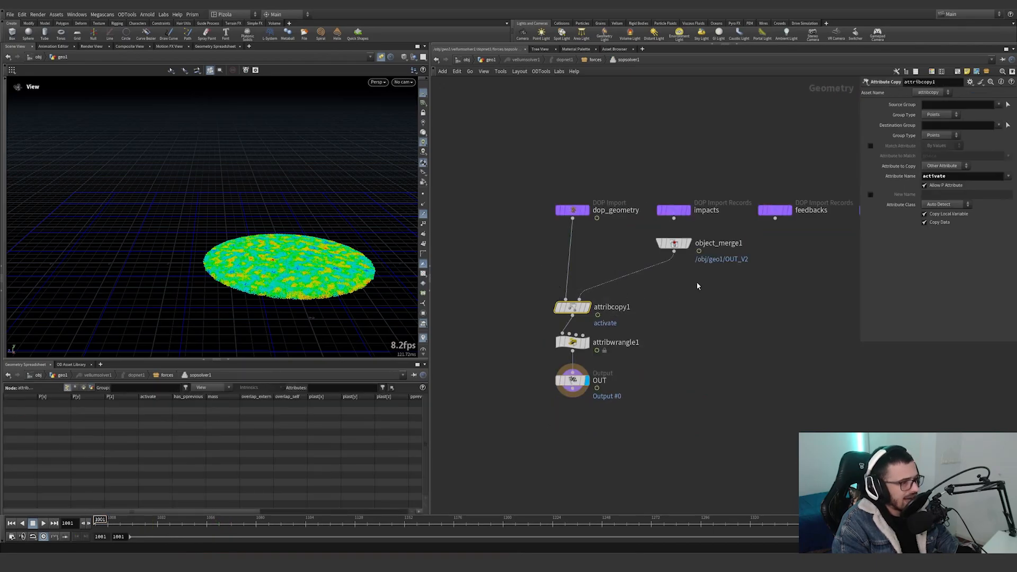
left_click_drag(650, 235, 732, 255)
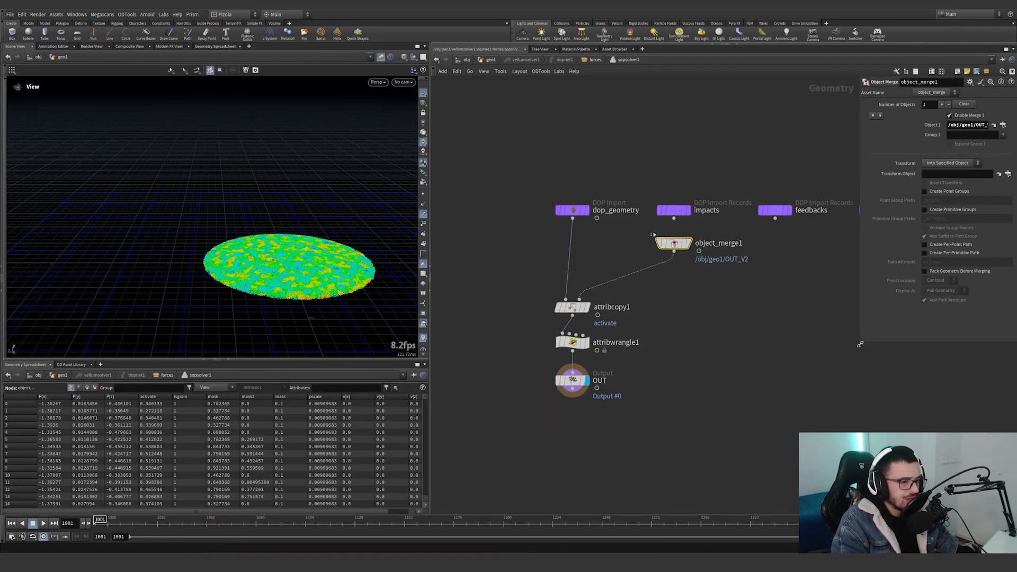
left_click_drag(860, 345, 653, 155)
Jump to object_merge1's referenced OUT_V2 node in the geometry network, then return inside sopsolver1.
left_click(988, 125)
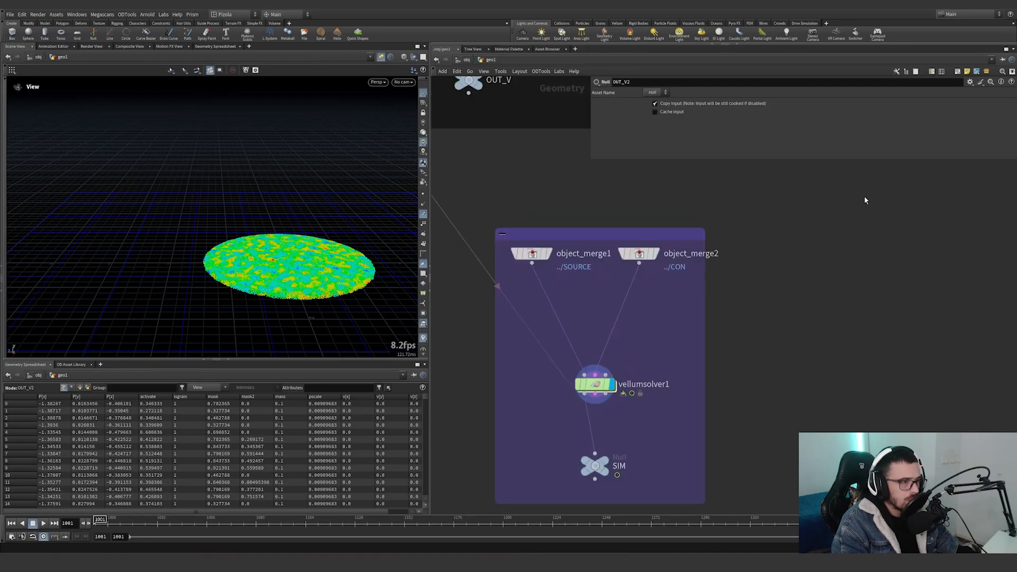
mouse_move(657, 277)
left_mouse_down()
mouse_move(541, 234)
mouse_move(654, 275)
left_mouse_up()
scroll(676, 284, "down", 5)
middle_click_drag(750, 431, 687, 313)
scroll(688, 313, "up", 3)
double_click(655, 284)
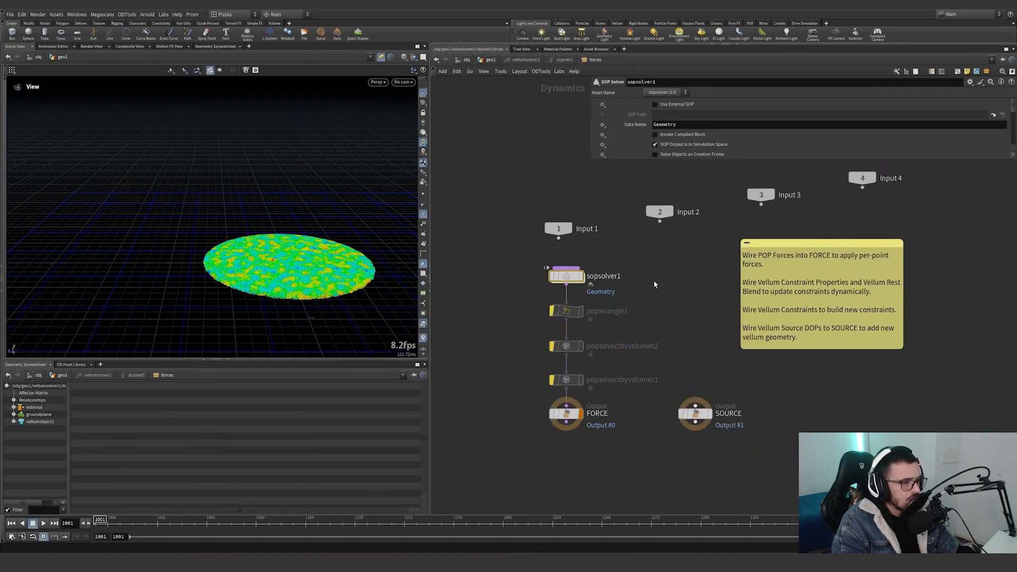
mouse_move(573, 284)
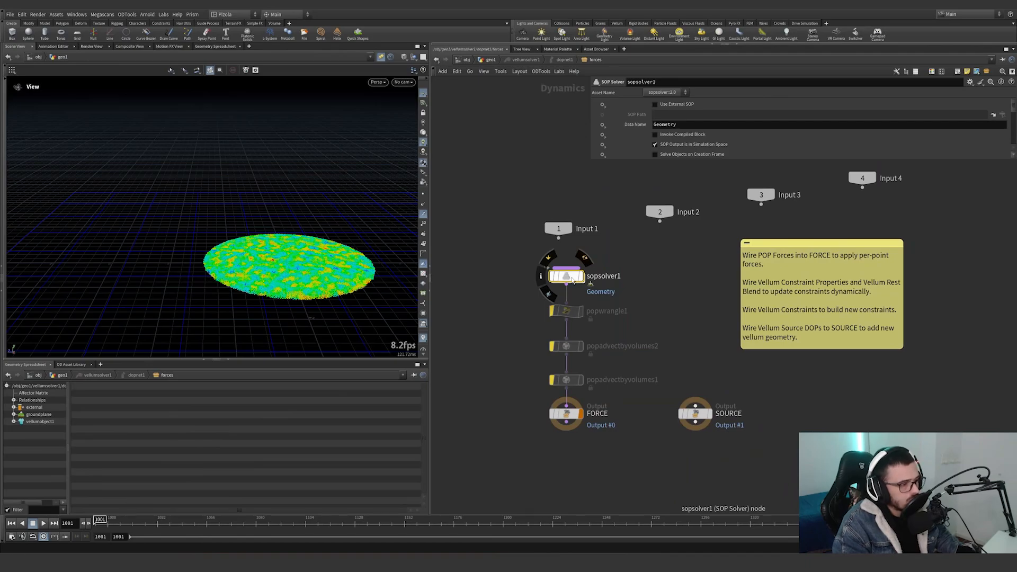
double_click(573, 278)
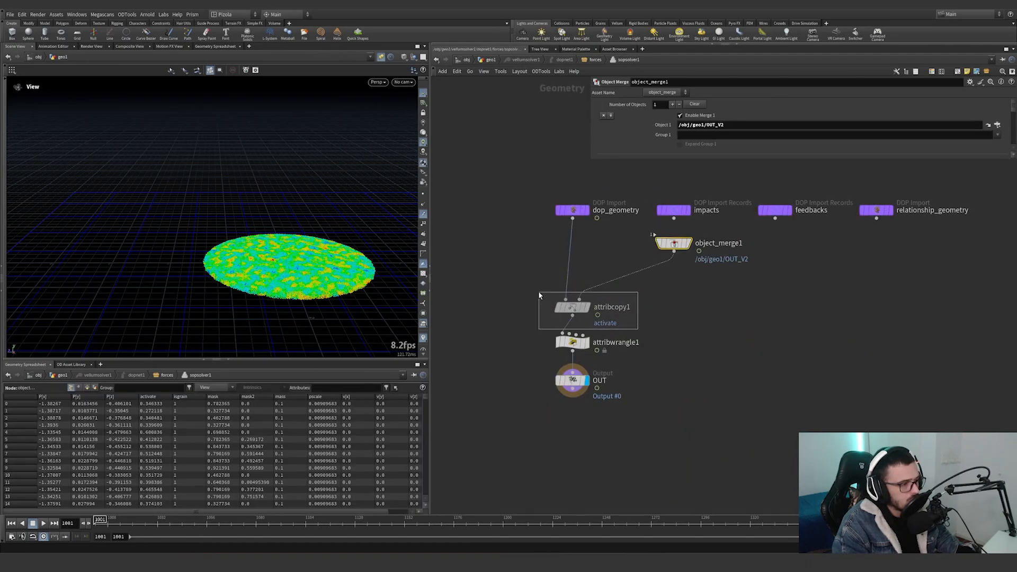
Inspect attribcopy1 and attribwrangle1, enlarging the parameter pane and highlighting the group_in assignment in the wrangle's VEXpression.
mouse_move(532, 285)
left_mouse_down()
mouse_move(644, 325)
mouse_move(533, 287)
left_mouse_up()
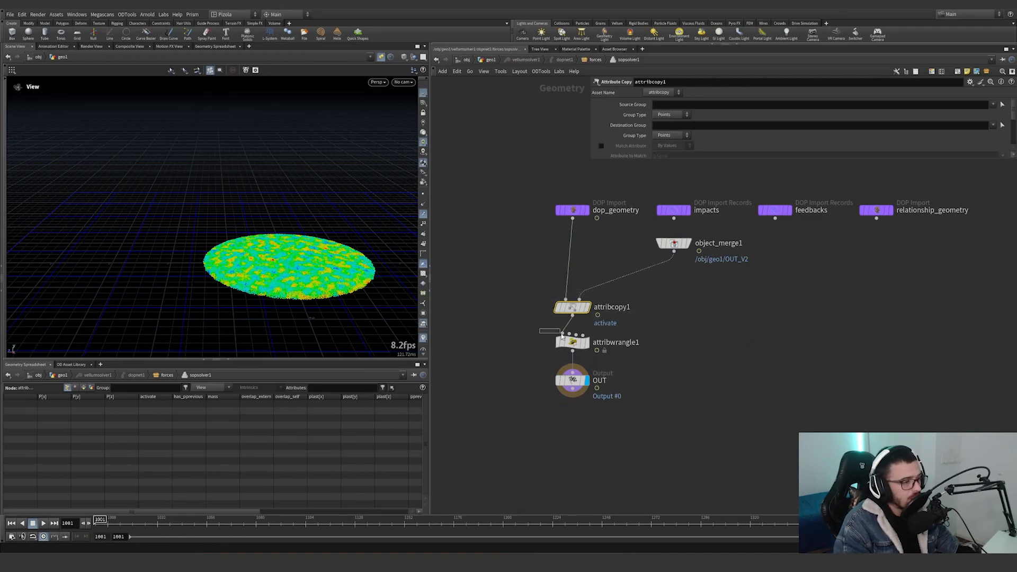
left_click_drag(562, 335, 650, 364)
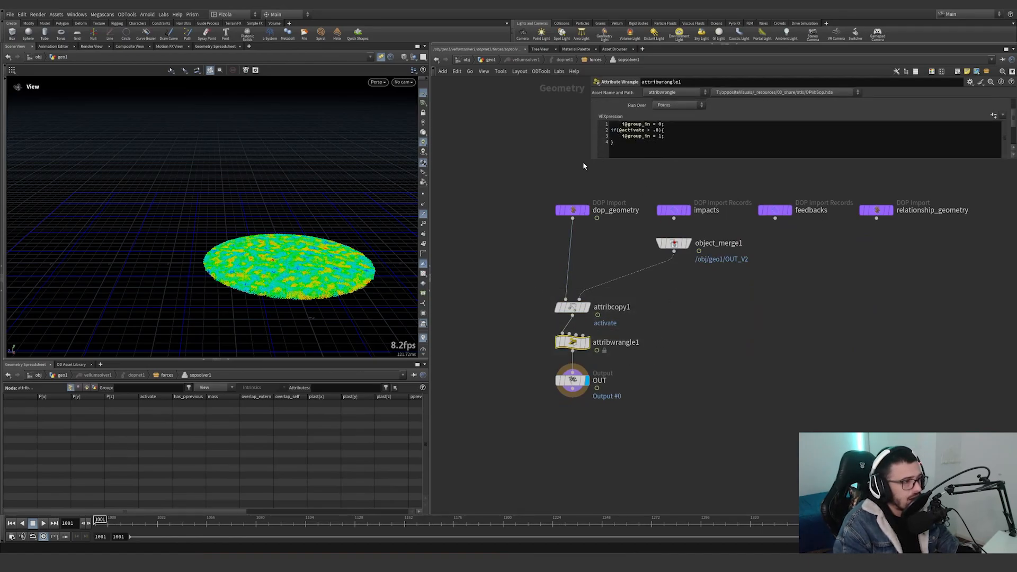
left_click_drag(587, 160, 620, 259)
mouse_move(688, 175)
left_mouse_down()
mouse_move(644, 156)
mouse_move(702, 171)
left_mouse_up()
left_click(658, 174)
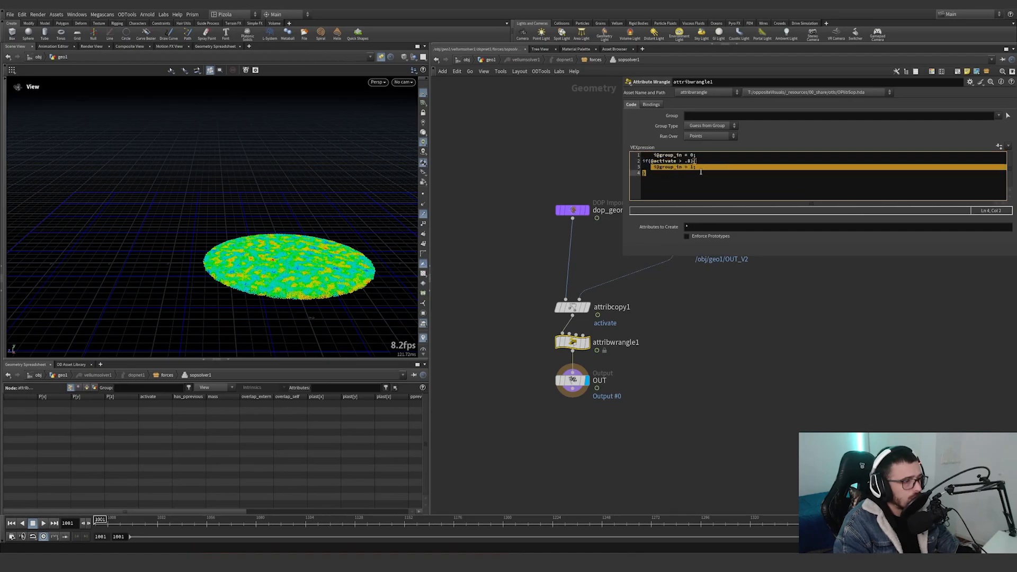
left_click_drag(705, 375, 535, 283)
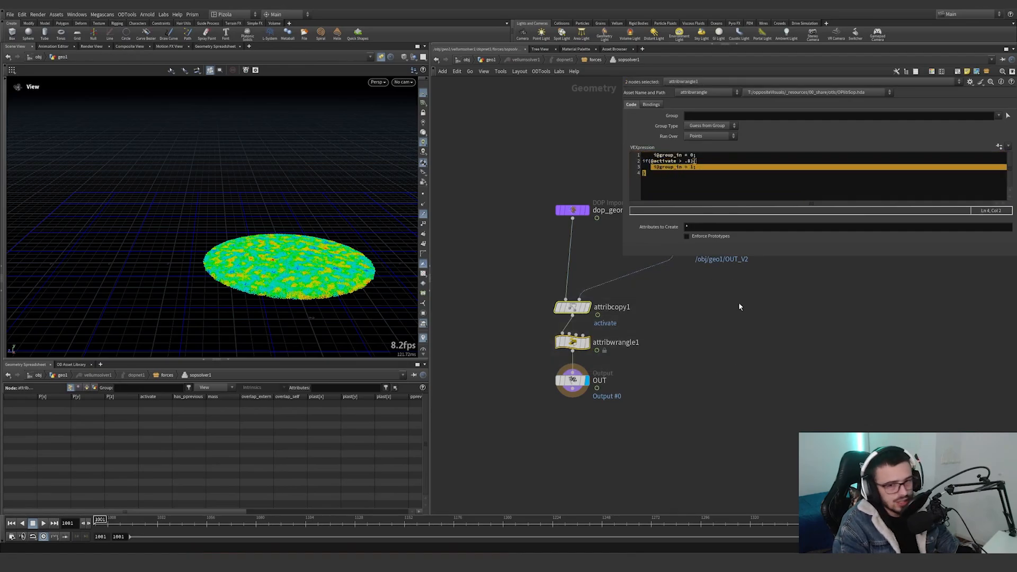
Leave sopsolver1 for the forces network and highlight the chf('force') term in popwrangle1's VEXpression.
left_click_drag(736, 347, 660, 329)
middle_click_drag(737, 325, 615, 354)
scroll(615, 354, "down", 2)
middle_click_drag(615, 354, 674, 356)
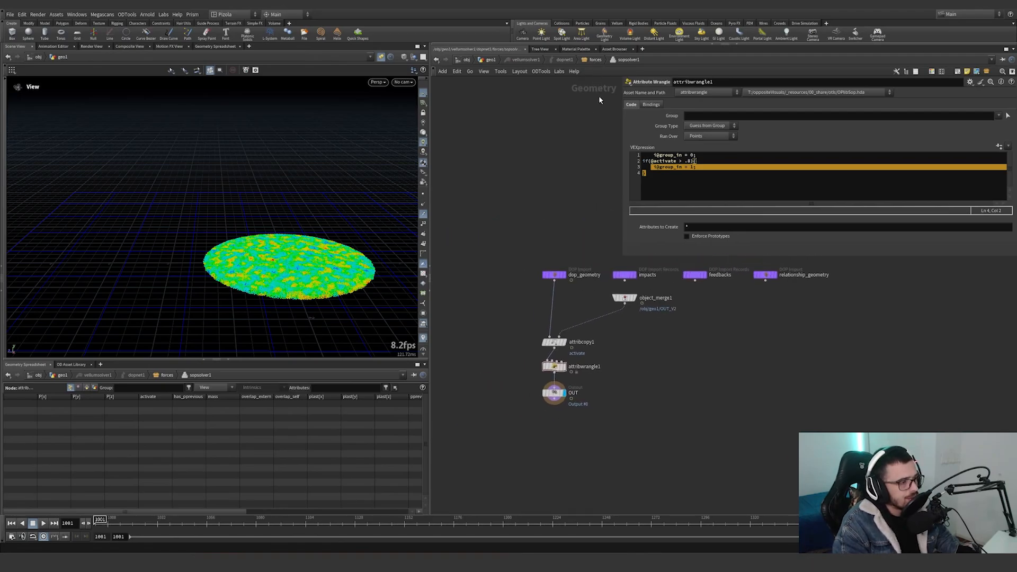
key("u")
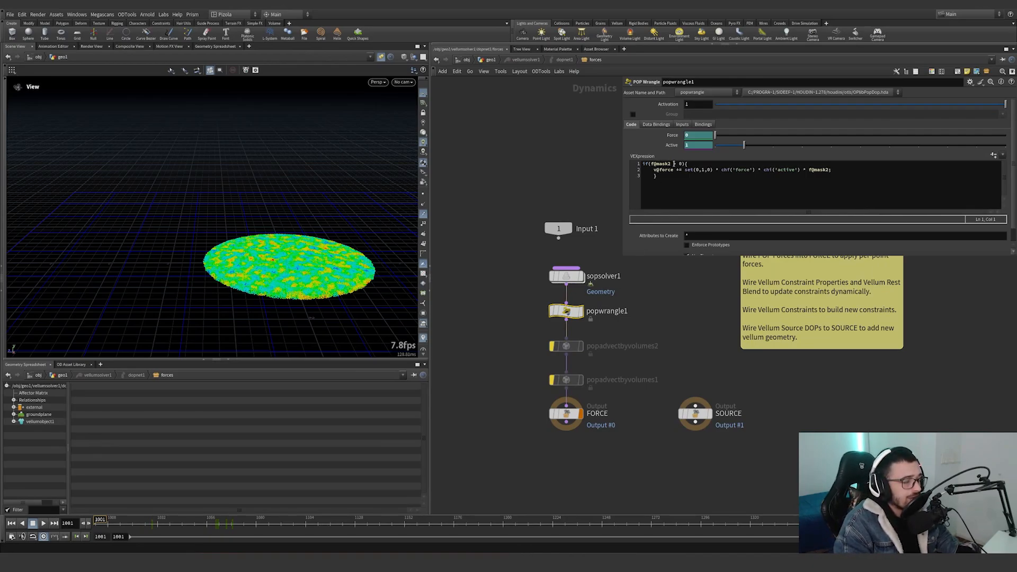
left_click_drag(665, 170, 686, 171)
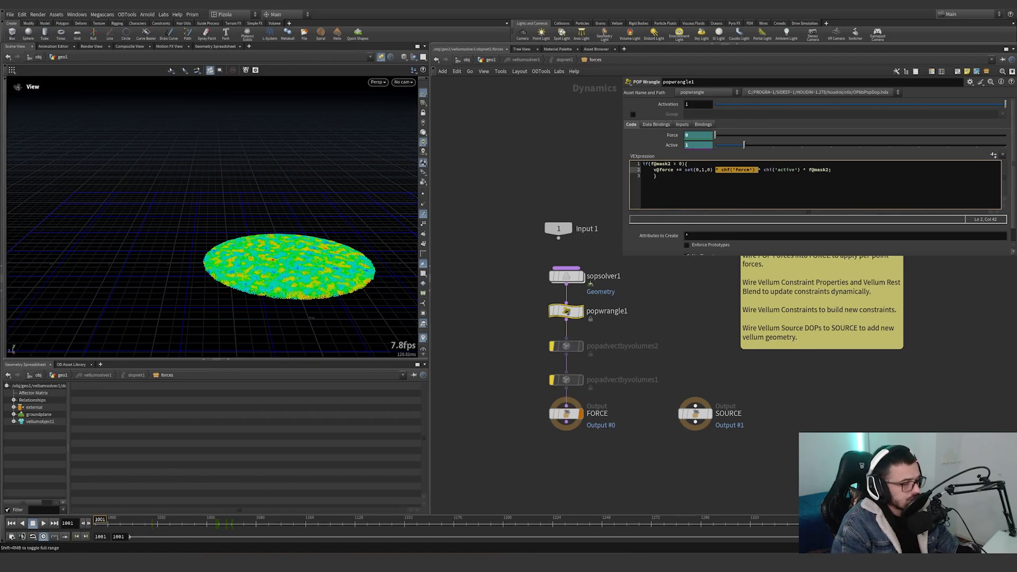
Rewind to frame 1001 and play the simulation with only popwrangle1's force active, viewing the grains from the side.
left_click_drag(215, 521, 100, 520)
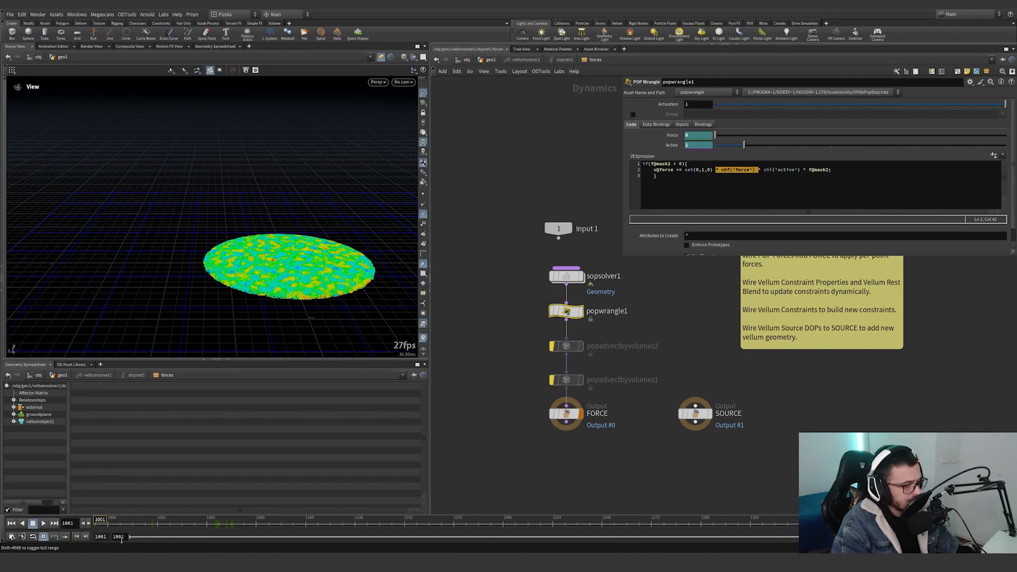
left_click(44, 523)
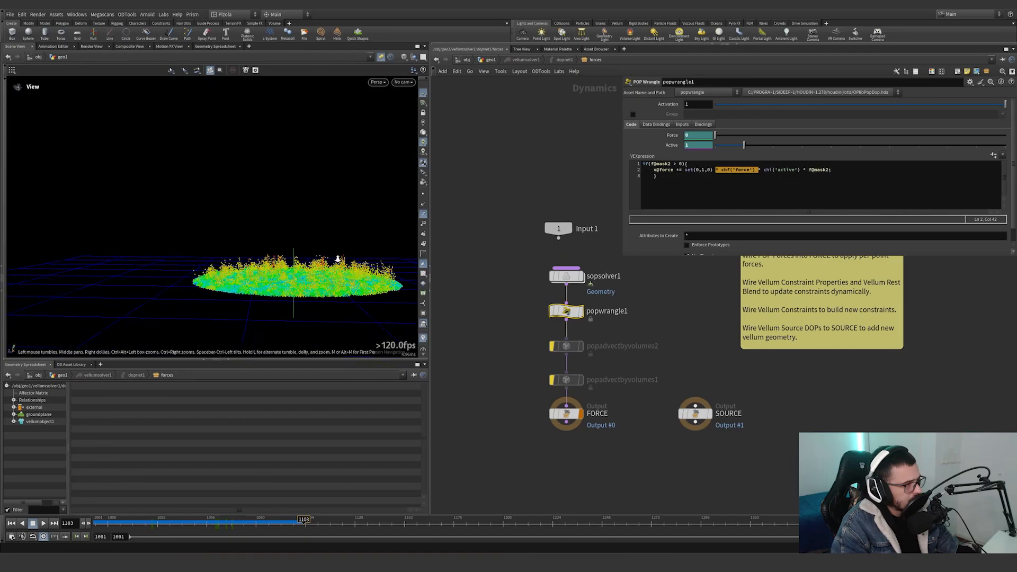
right_click_drag(339, 256, 444, 256)
left_click_drag(314, 286, 361, 282)
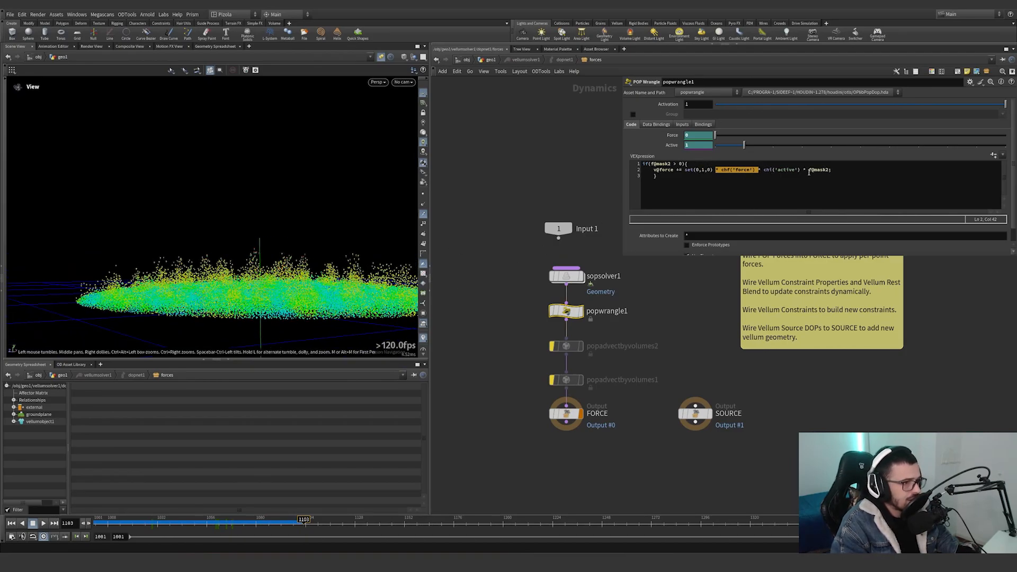
Examine the f@mask2 and chi('active') terms in popwrangle1's VEXpression while scrubbing the simulation, finishing back at frame 1001.
left_click_drag(810, 169, 830, 170)
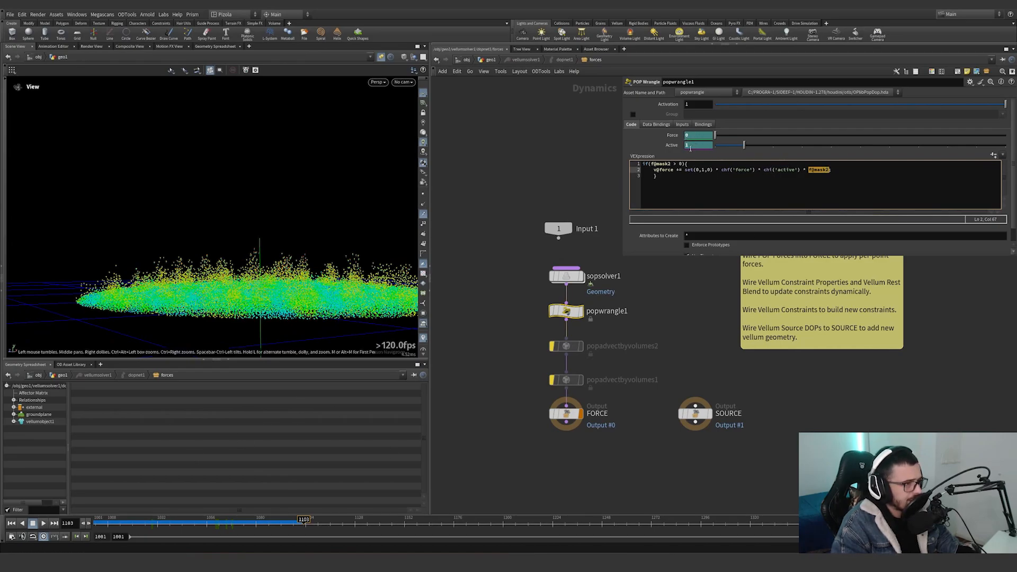
left_click_drag(101, 524, 374, 487)
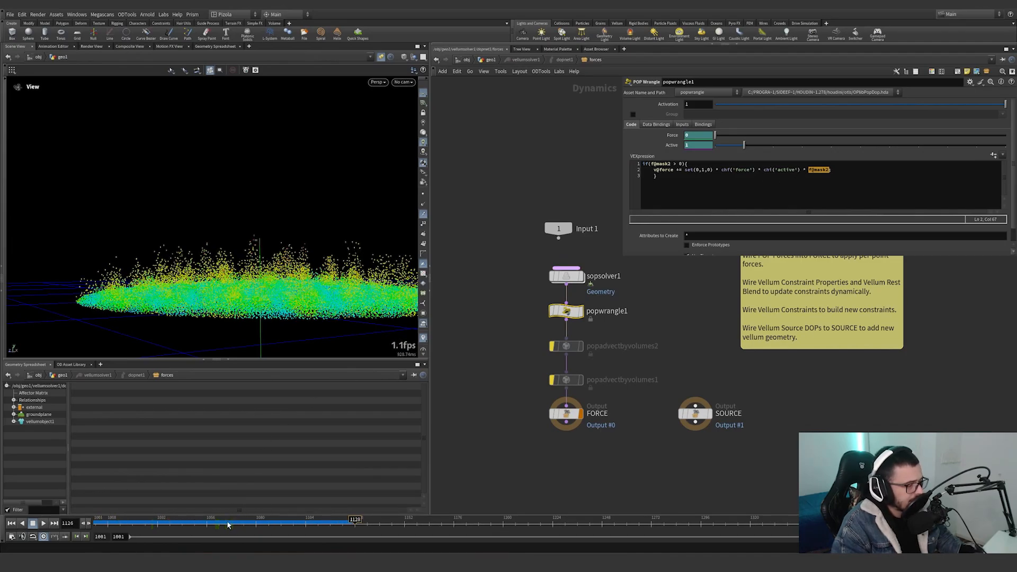
left_click_drag(228, 525, 135, 524)
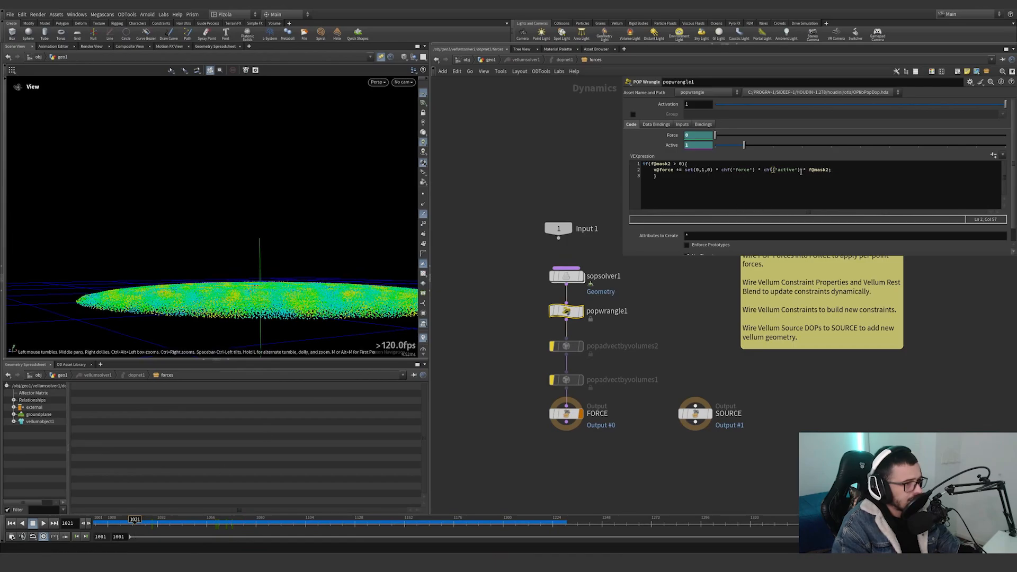
left_click_drag(802, 172, 759, 170)
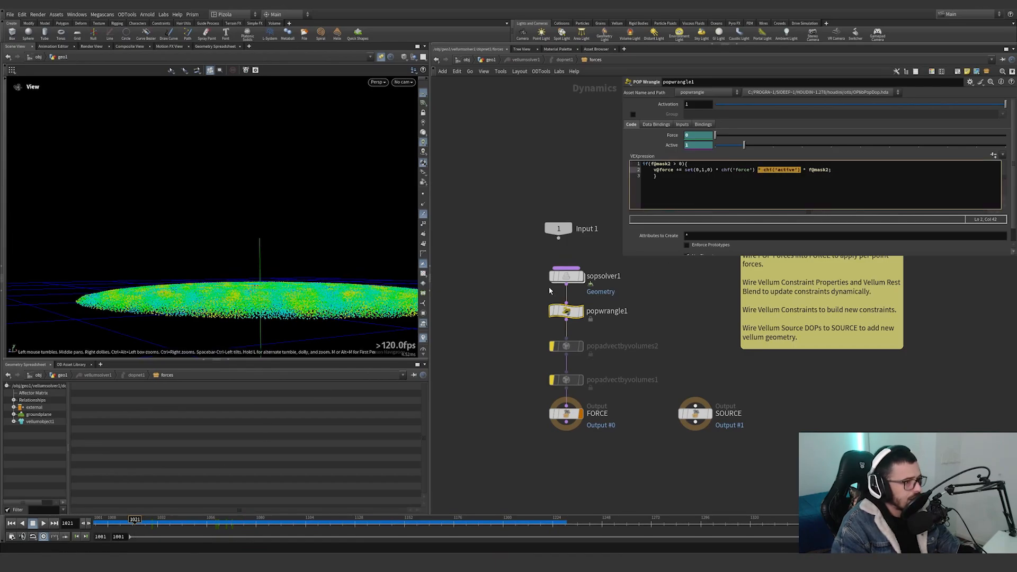
left_click_drag(136, 523, 97, 522)
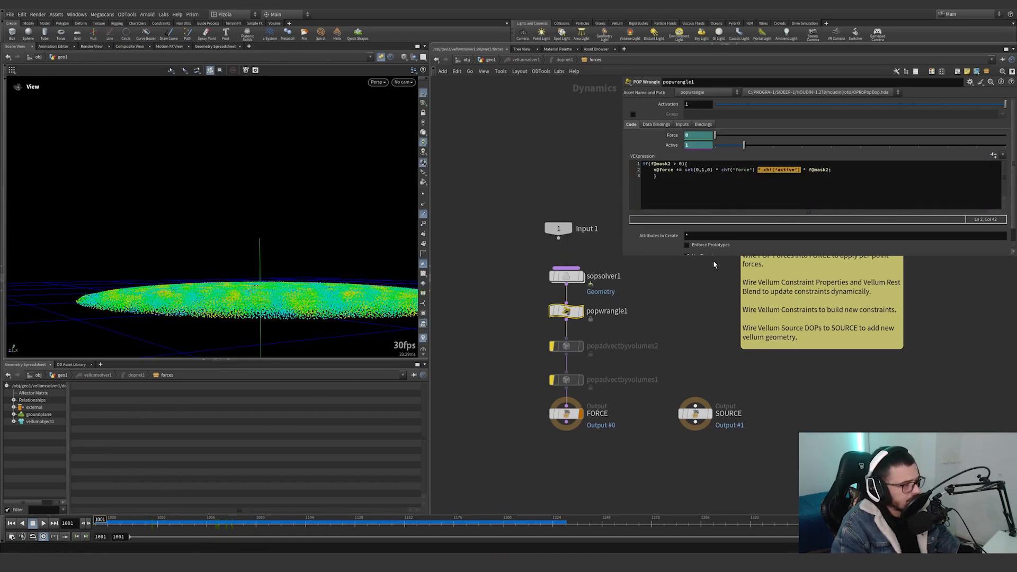
Bypass popwrangle1 and enable popadvectbyvolumes2, showing its parameters.
middle_click_drag(653, 311, 650, 312)
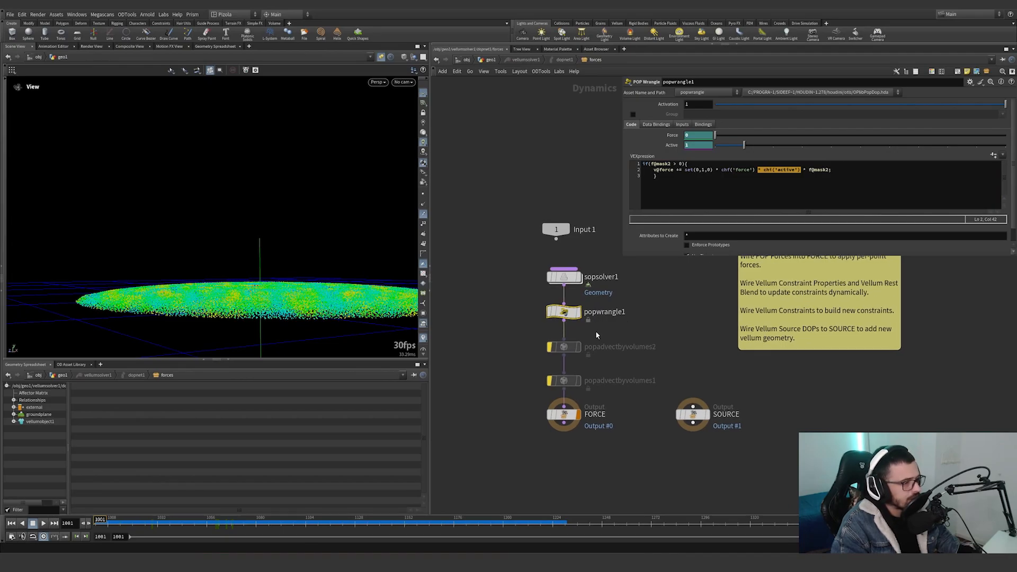
left_click(550, 313)
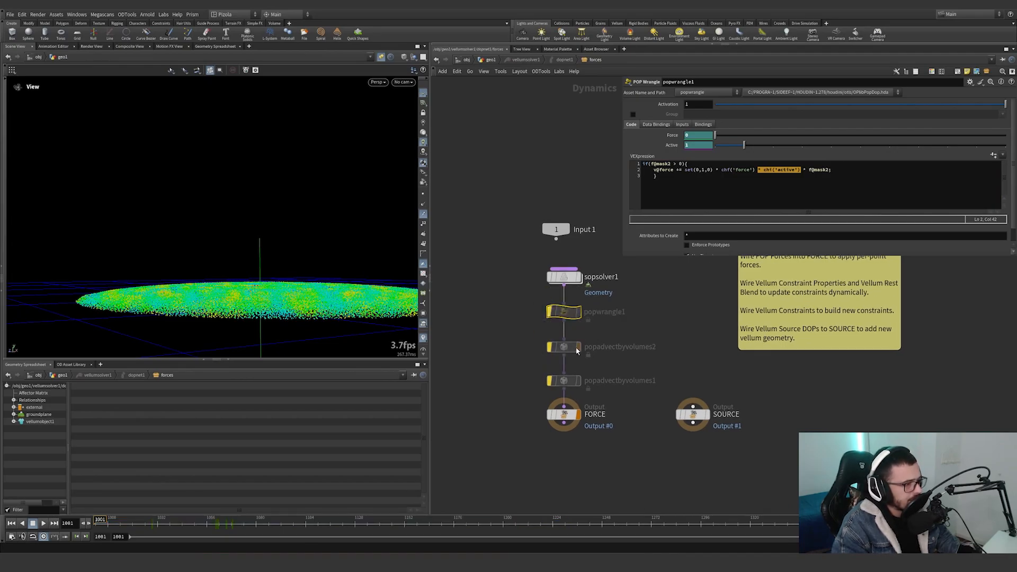
left_click(550, 347)
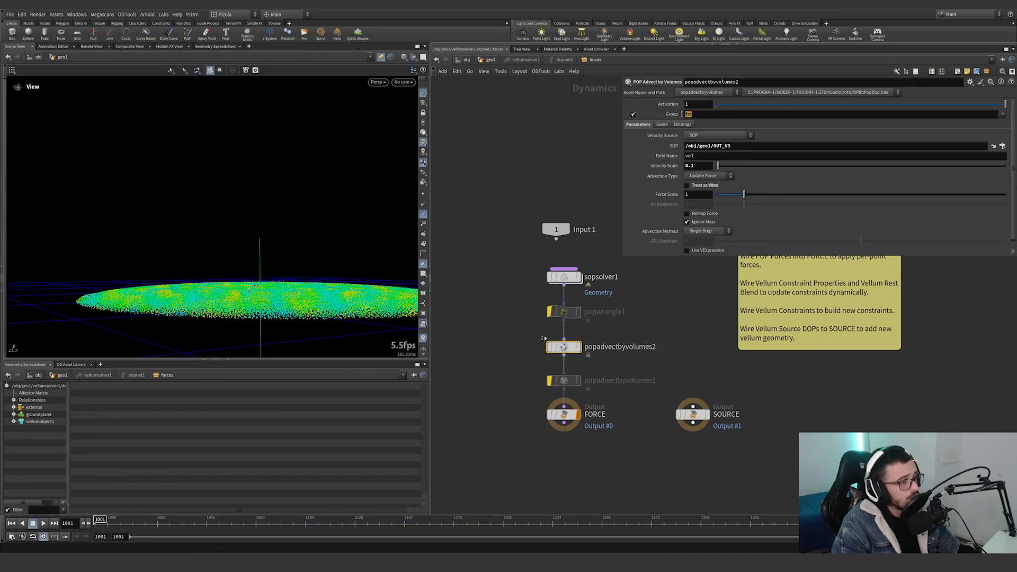
left_click(563, 277)
left_click(563, 347)
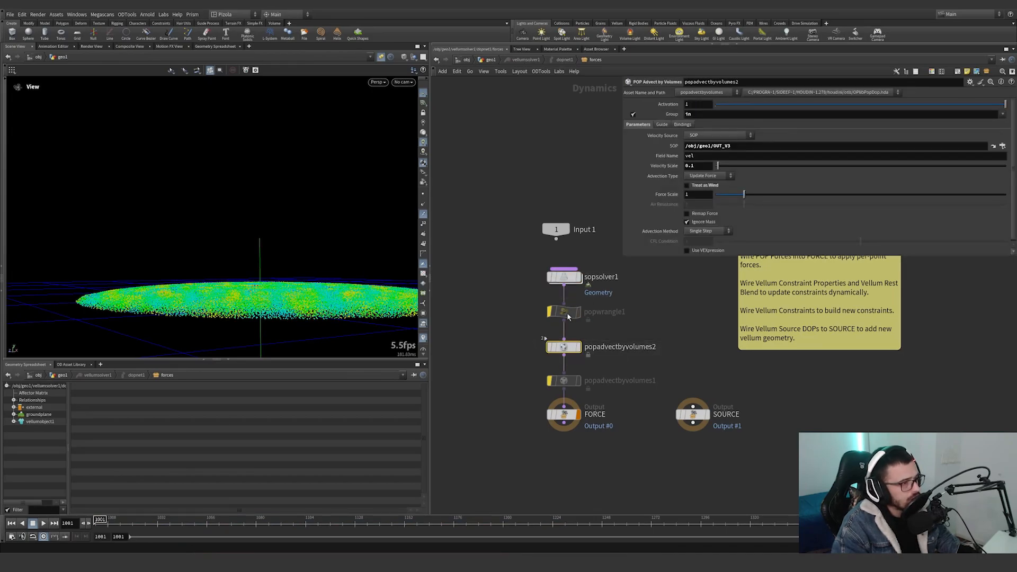
Jump to popadvectbyvolumes2's referenced OUT_V3 node in the geometry network and return to the Vellum solver's forces network.
left_click(993, 147)
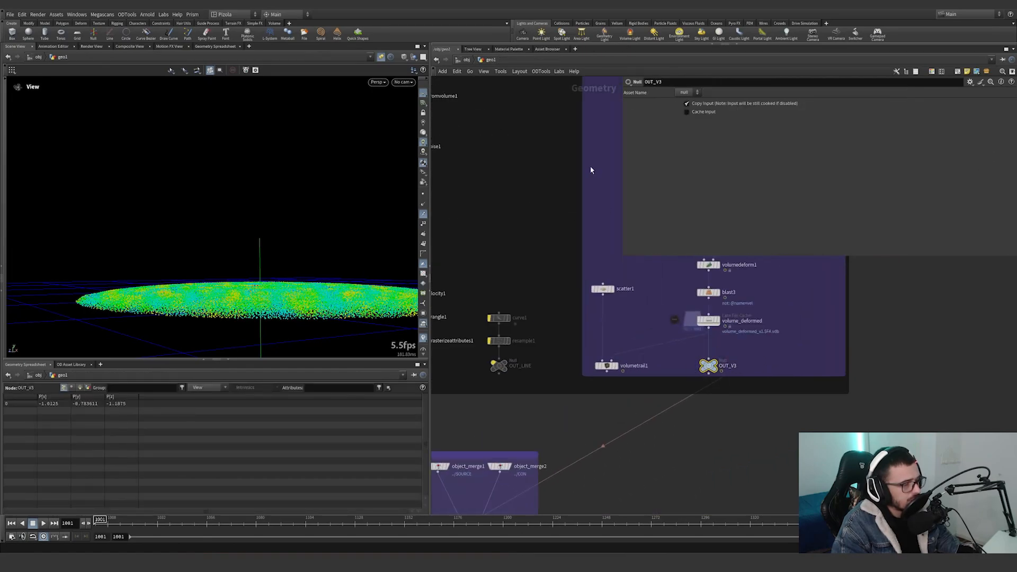
left_click(467, 60)
double_click(679, 323)
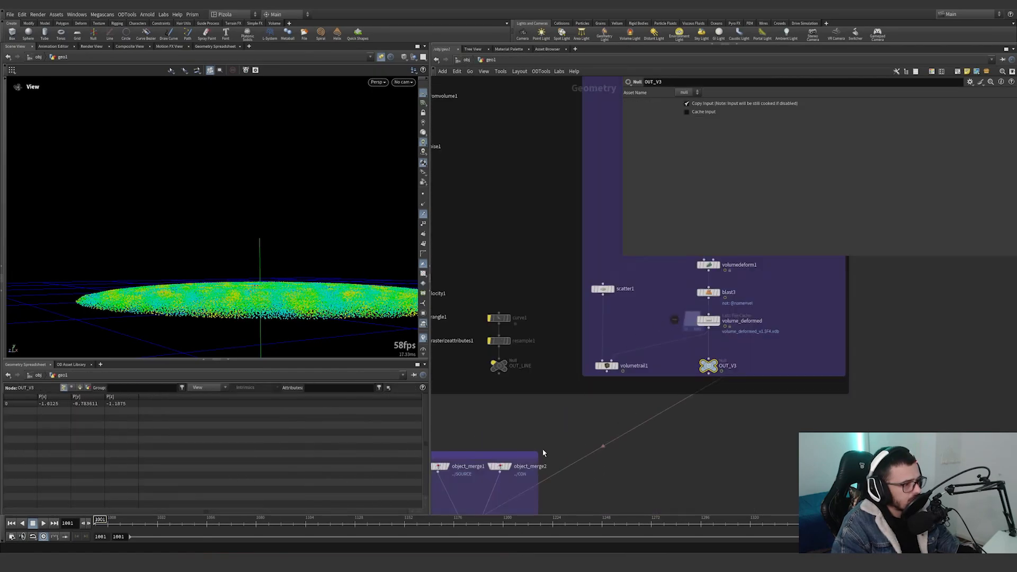
middle_click_drag(542, 451, 589, 280)
scroll(539, 392, "up", 4)
double_click(523, 342)
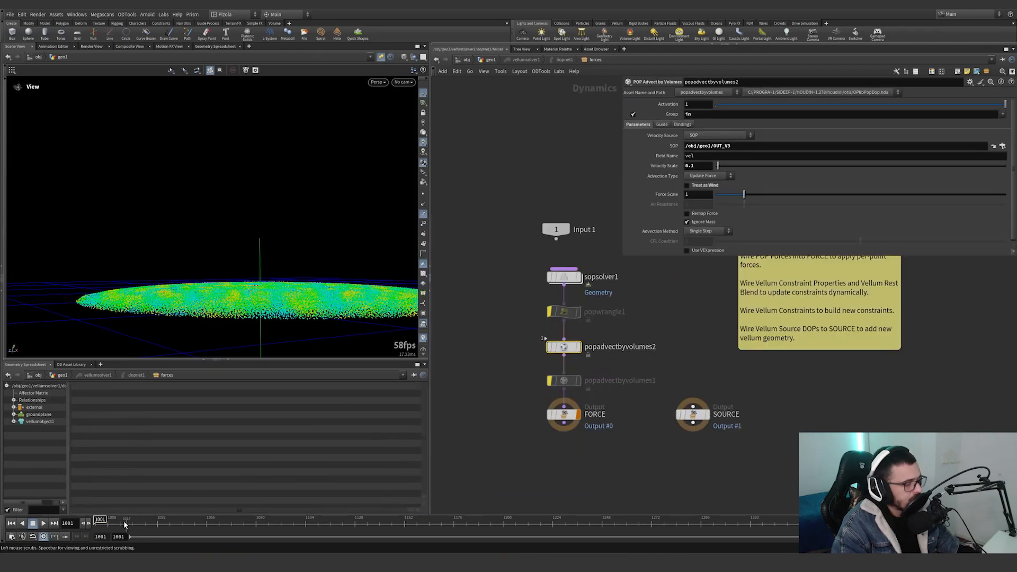
Play the simulation with only popadvectbyvolumes2 active, highlight its Velocity Scale, and scrub to frame 1173 to inspect the rising grains.
left_click(43, 523)
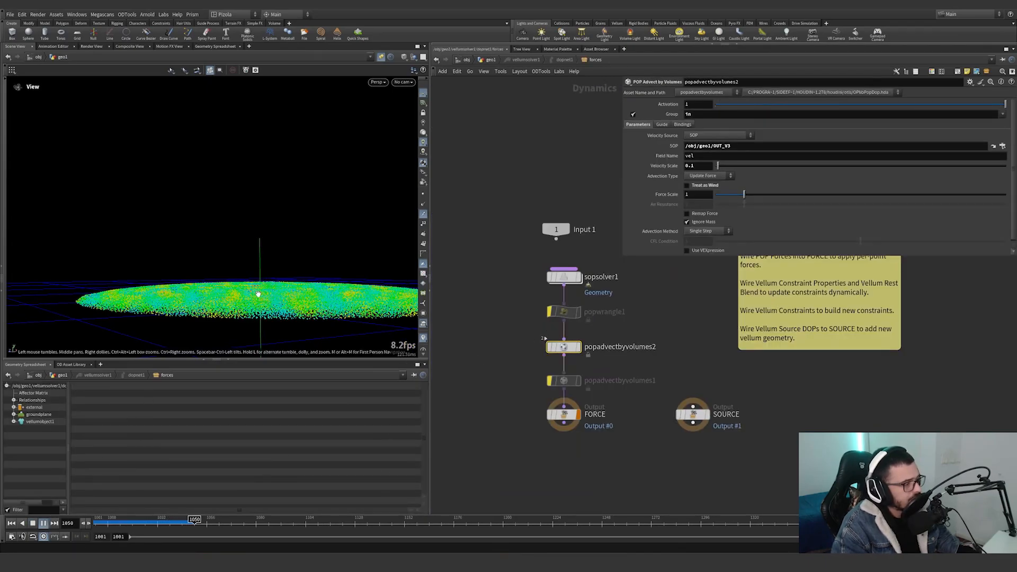
left_click_drag(258, 294, 277, 272)
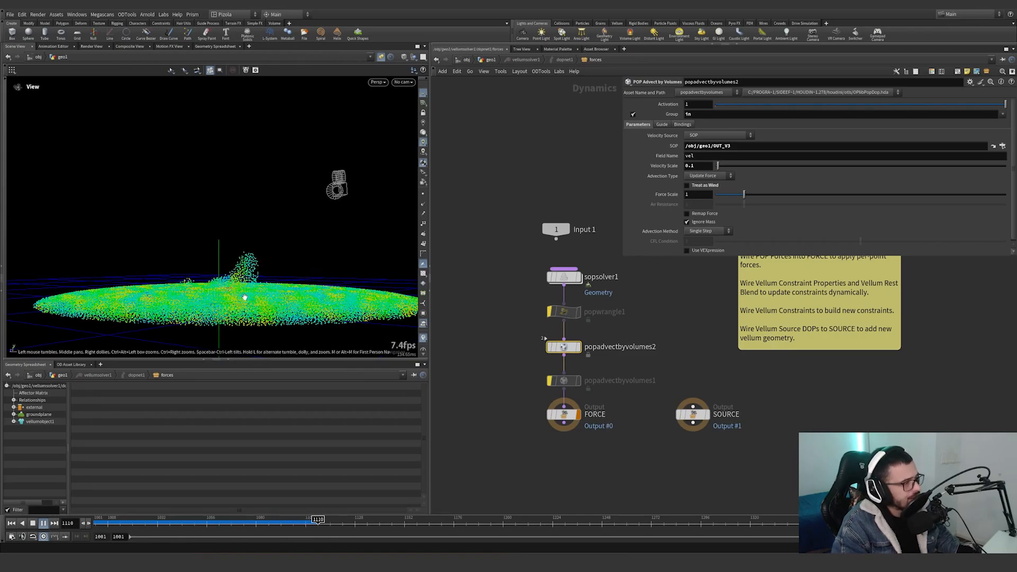
left_click_drag(238, 295, 287, 299)
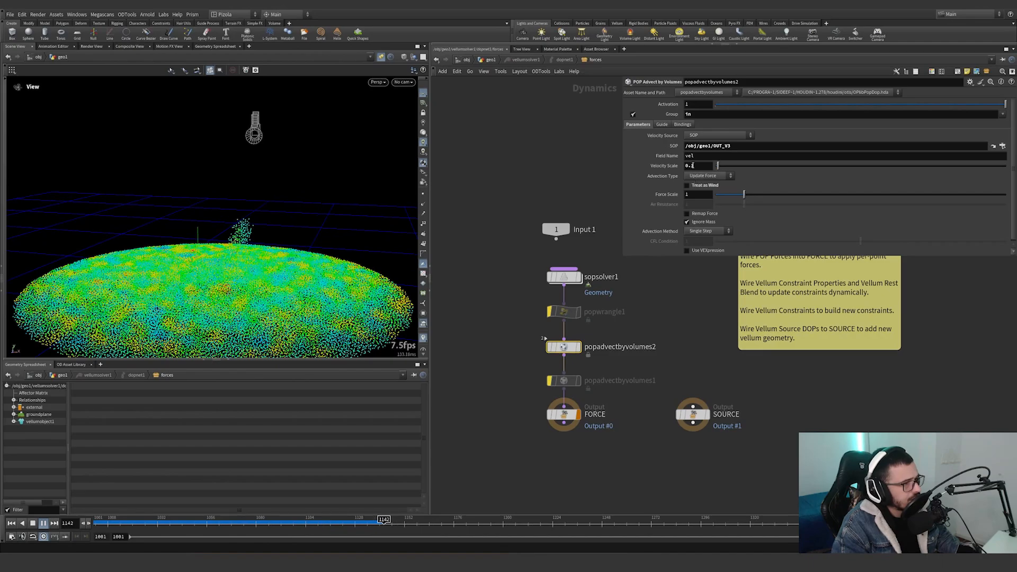
double_click(694, 166)
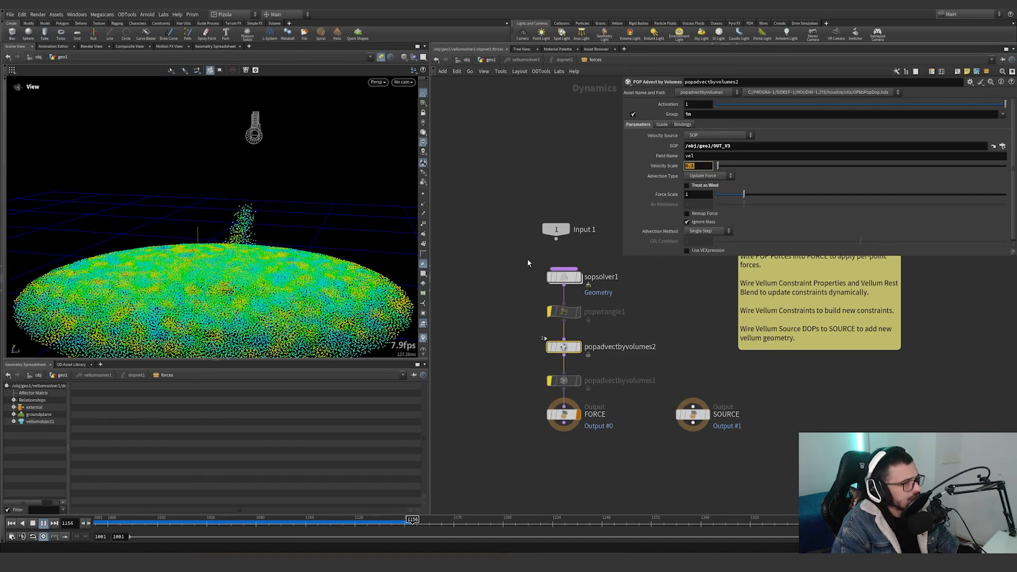
left_click(665, 332)
left_click_drag(228, 261, 191, 234)
left_click(335, 521)
left_click_drag(335, 521, 447, 521)
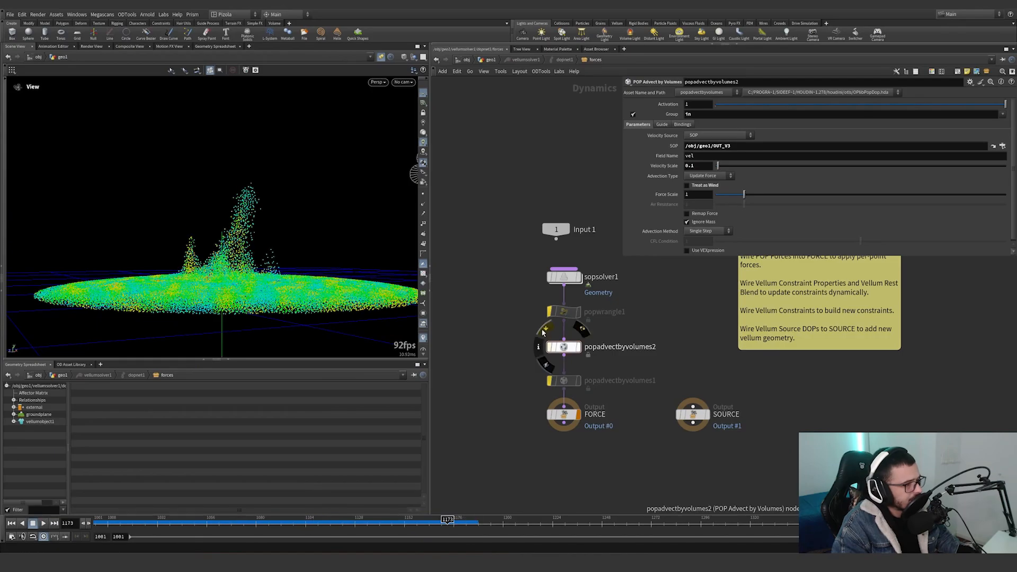
Bypass popadvectbyvolumes2 and enable popadvectbyvolumes1, showing its parameters.
left_click(549, 348)
left_click(545, 363)
left_click(564, 381)
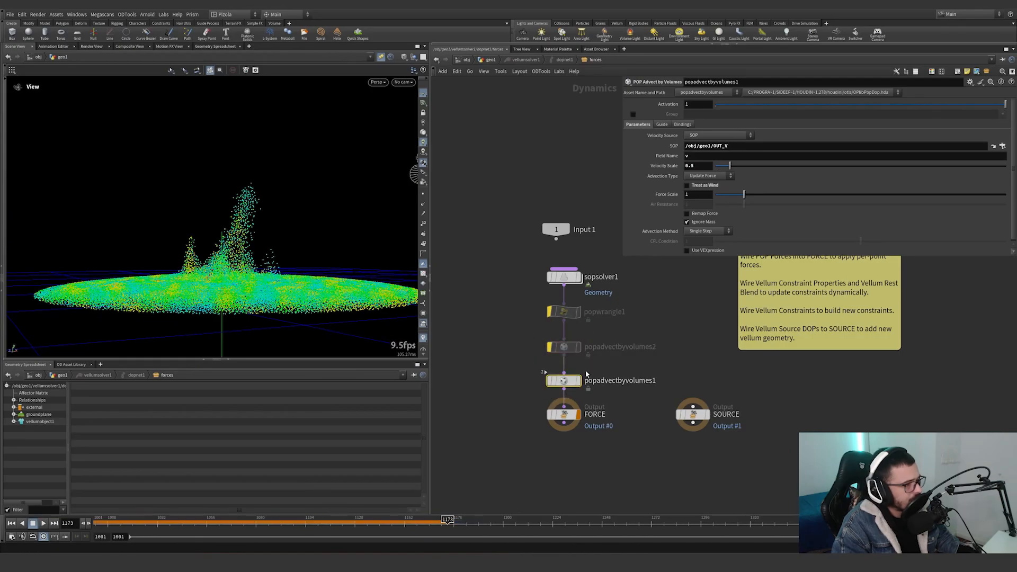
Display the OUT_V velocity volume in the geometry network and return to the Vellum solver's forces network.
left_click(487, 61)
scroll(551, 340, "down", 7)
middle_click_drag(572, 312, 596, 384)
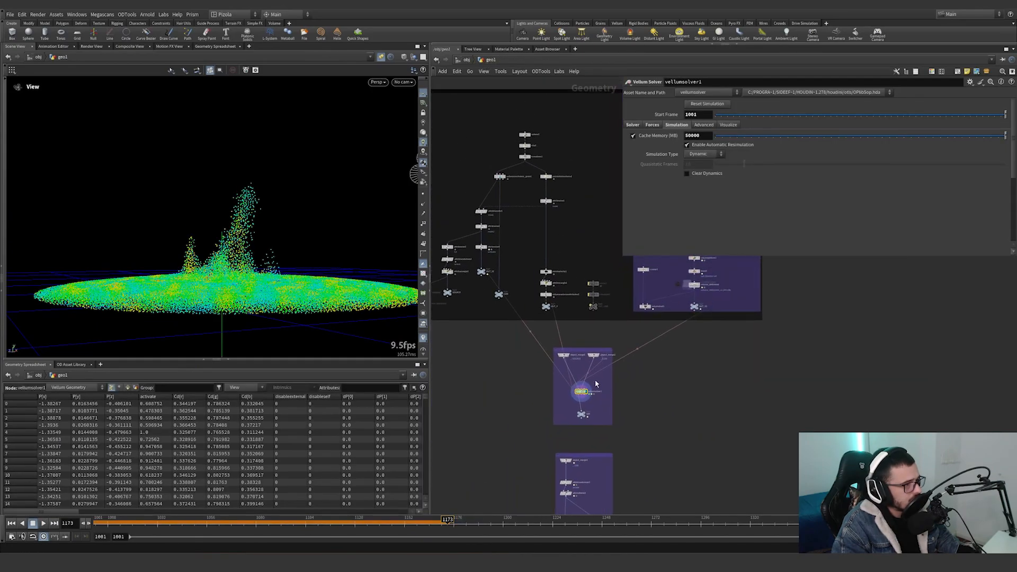
scroll(540, 304, "up", 4)
left_click(566, 296)
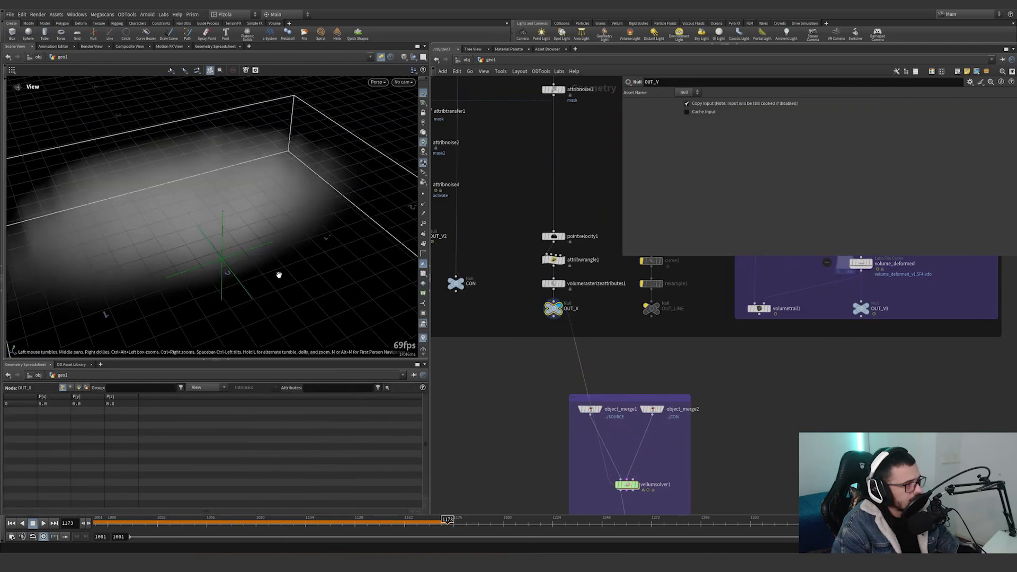
middle_click_drag(627, 485, 592, 398)
double_click(592, 398)
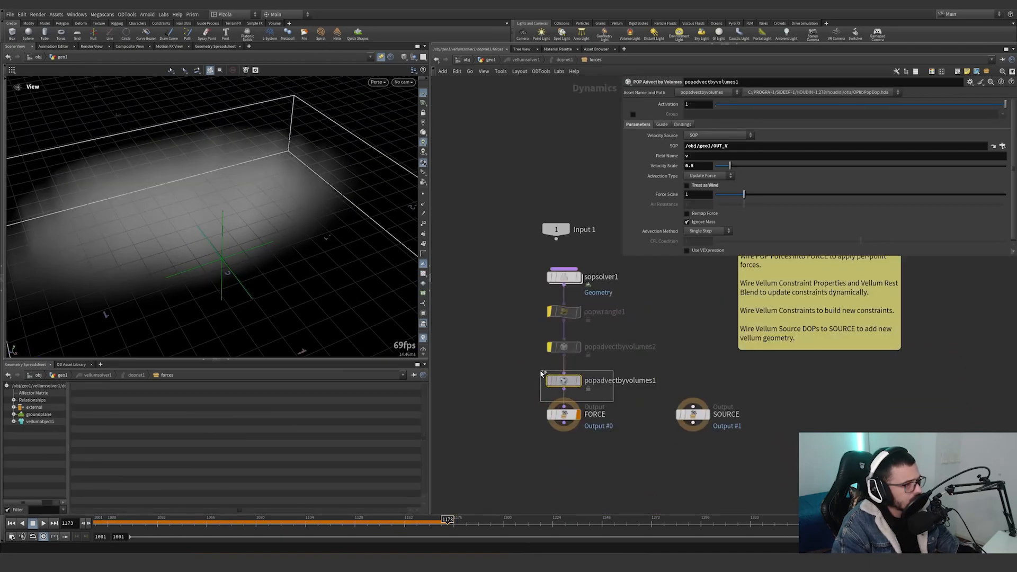
Replay the simulation from the start with only popadvectbyvolumes1 active, display vellumsolver1, and scrub to frame 1090.
key("ctrl+Up")
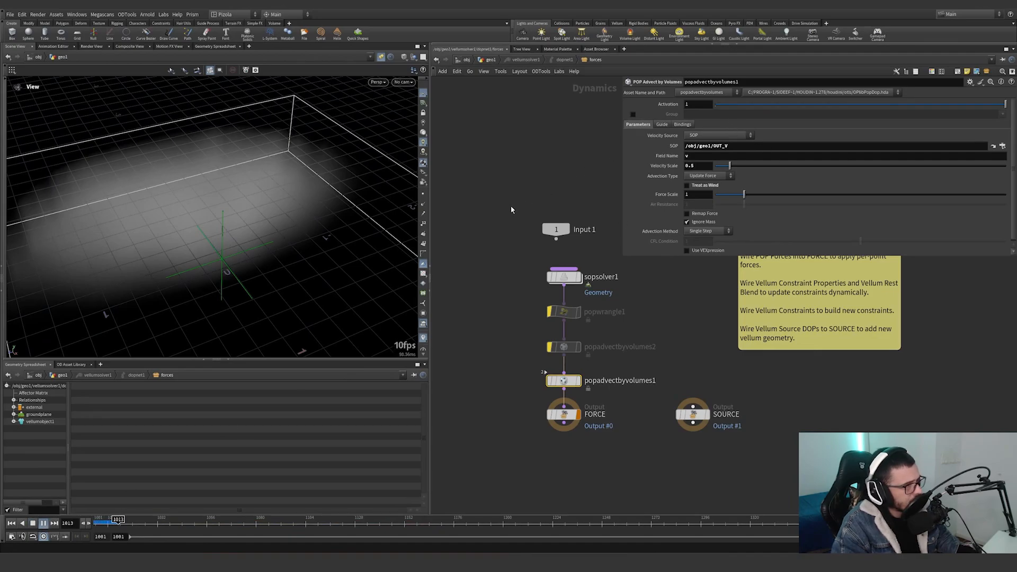
key("1")
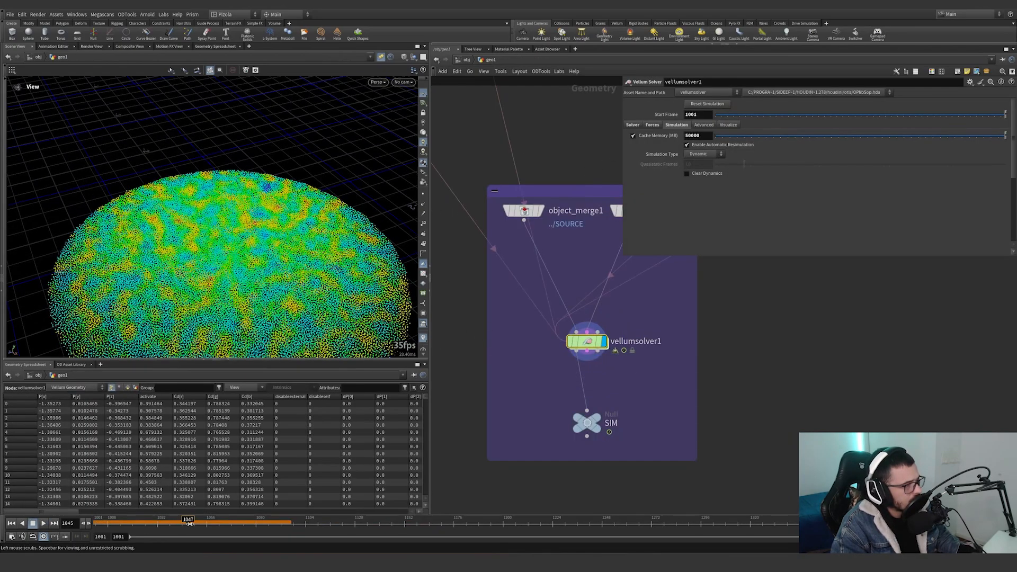
left_click_drag(191, 524, 277, 524)
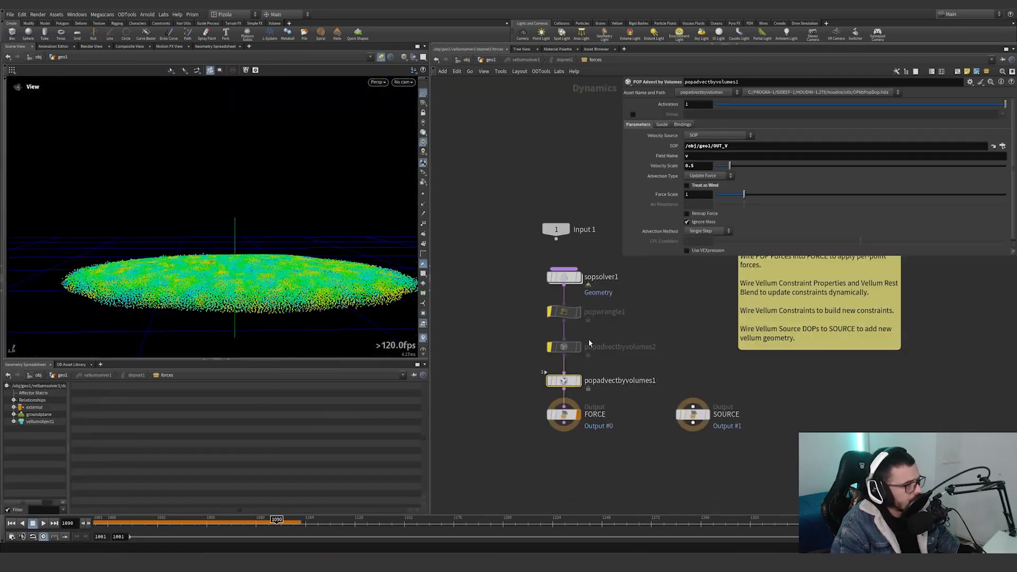
Enable popwrangle1 and popadvectbyvolumes2 alongside popadvectbyvolumes1, and replay the simulation from frame 1001 while orbiting around the grains.
left_click_drag(629, 369, 517, 299)
left_click(545, 295)
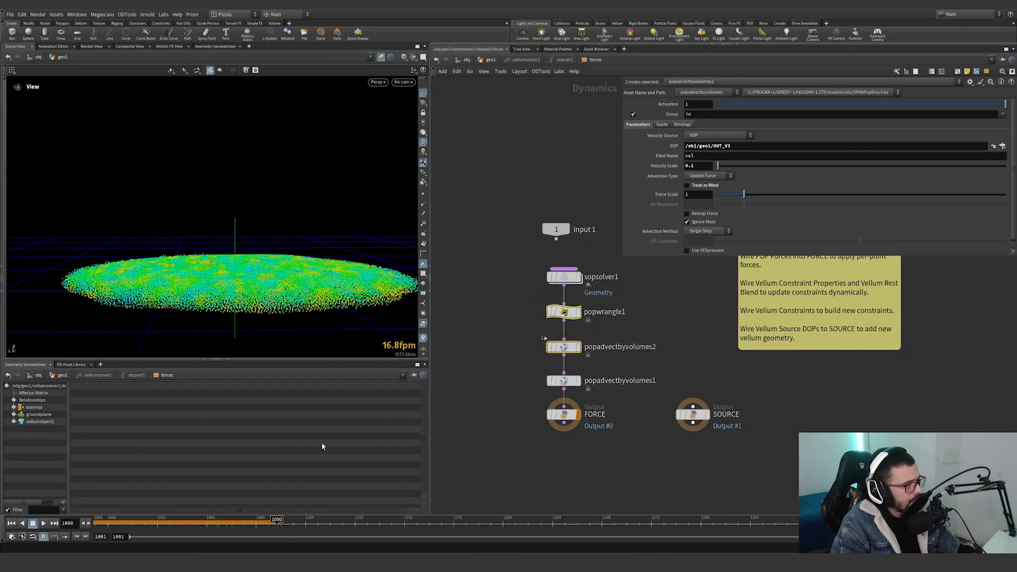
left_click_drag(106, 523, 65, 523)
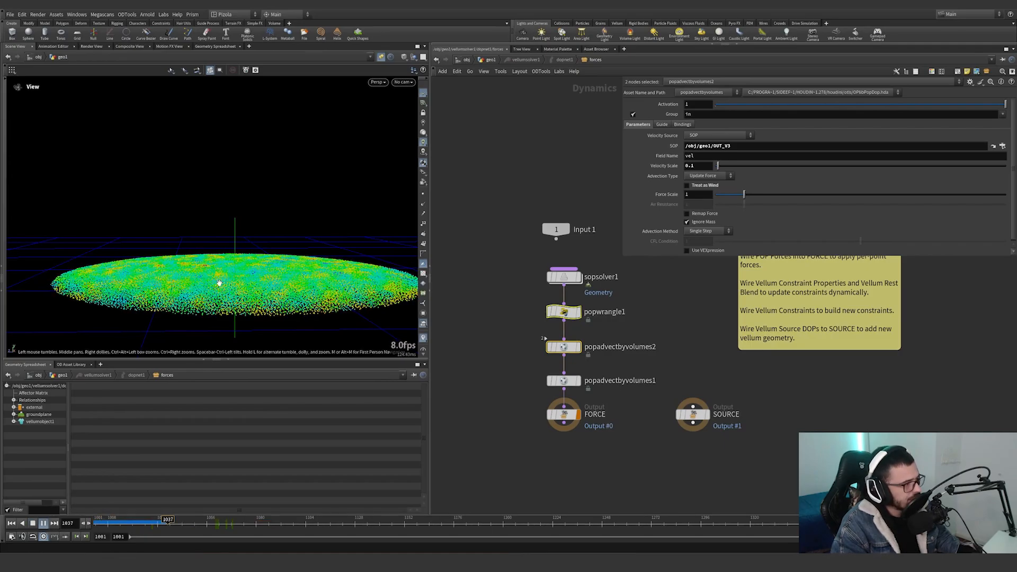
left_click_drag(231, 284, 242, 293)
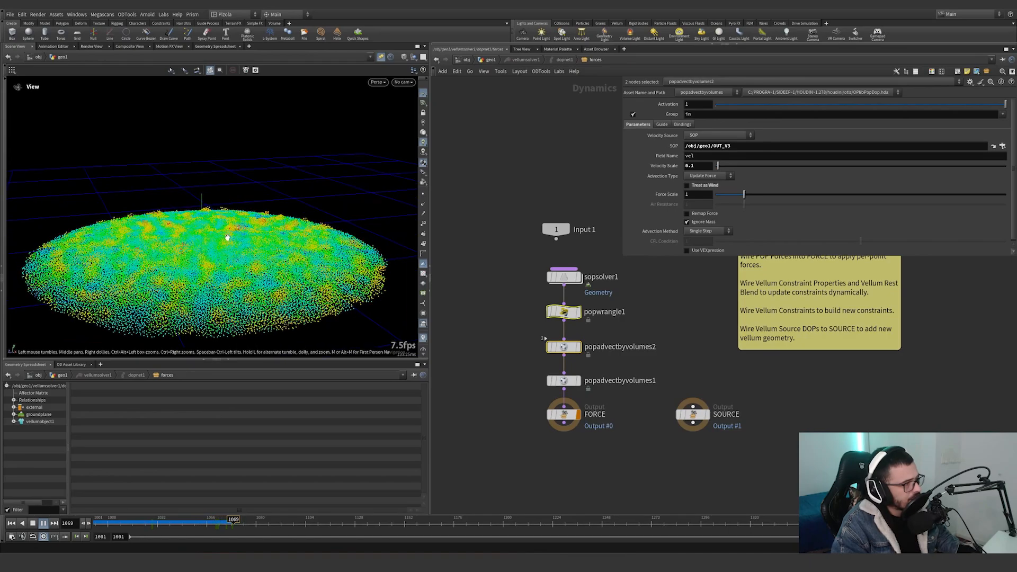
left_click_drag(202, 255, 206, 243)
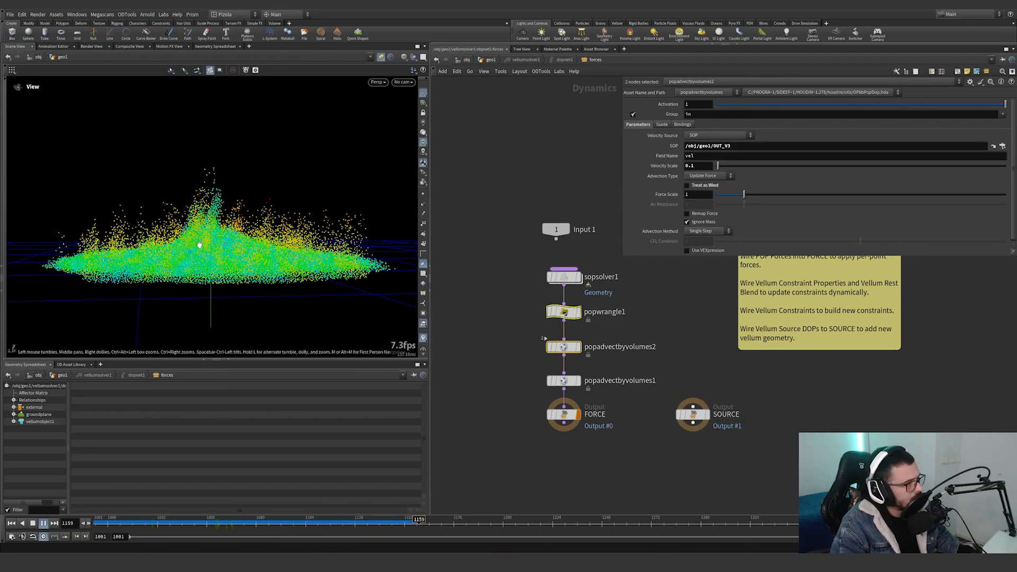
left_click_drag(200, 245, 369, 251)
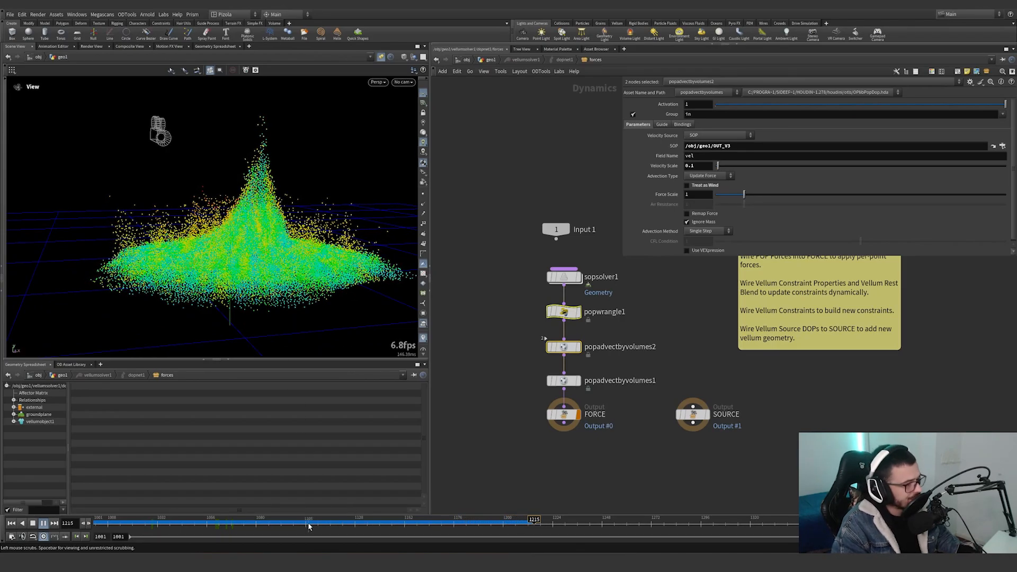
Scrub back to frame 1035 and display attribrandomize3 in the geo1 network.
left_click_drag(309, 526, 164, 524)
left_click(489, 61)
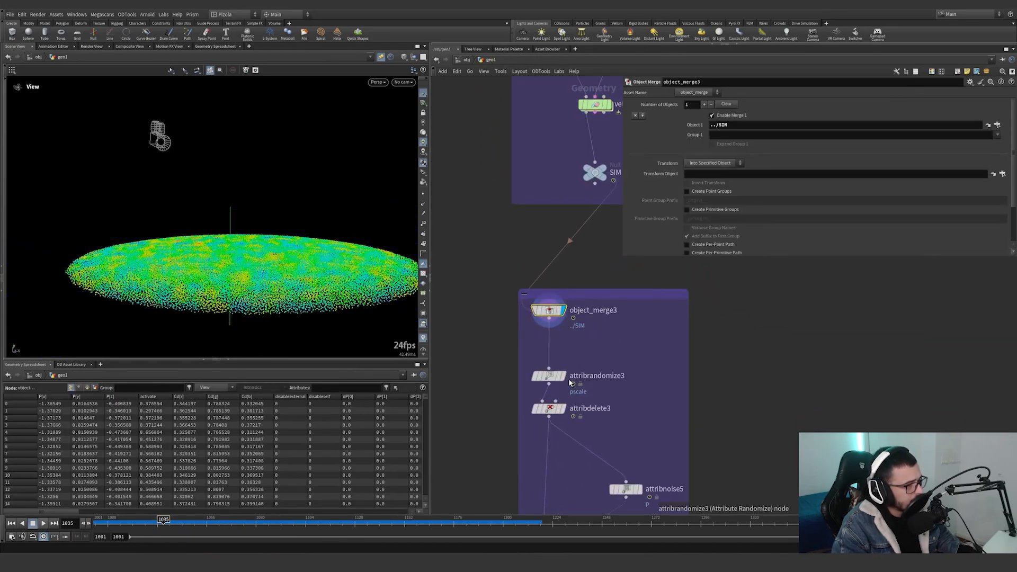
left_click(561, 377)
scroll(595, 377, "down", 3)
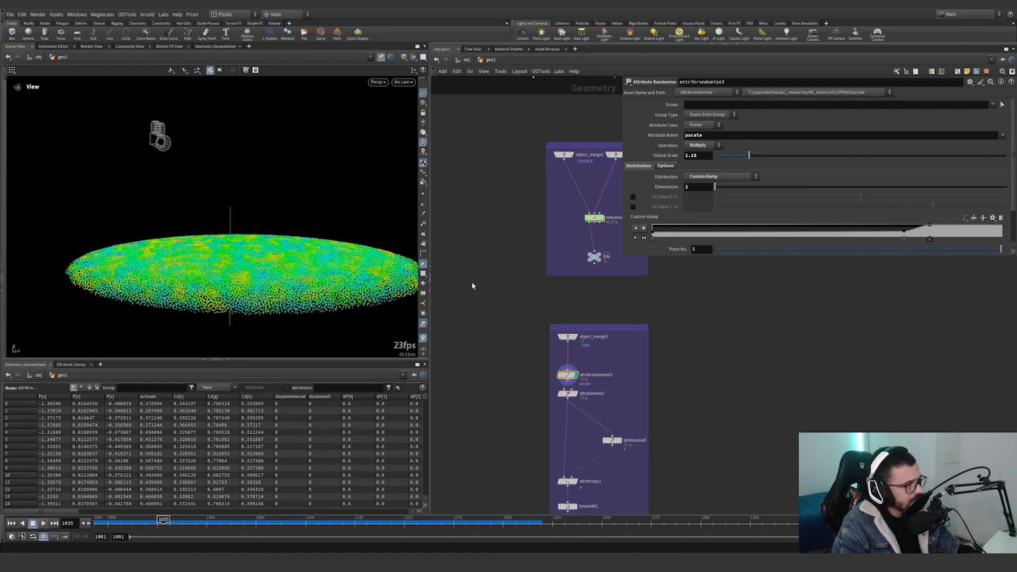
Toggle the grain visualization in the viewport, and display vellumsolver1 at frame 1207 while orbiting around the grains.
left_click(423, 338)
middle_click_drag(603, 265, 568, 302)
scroll(568, 303, "up", 3)
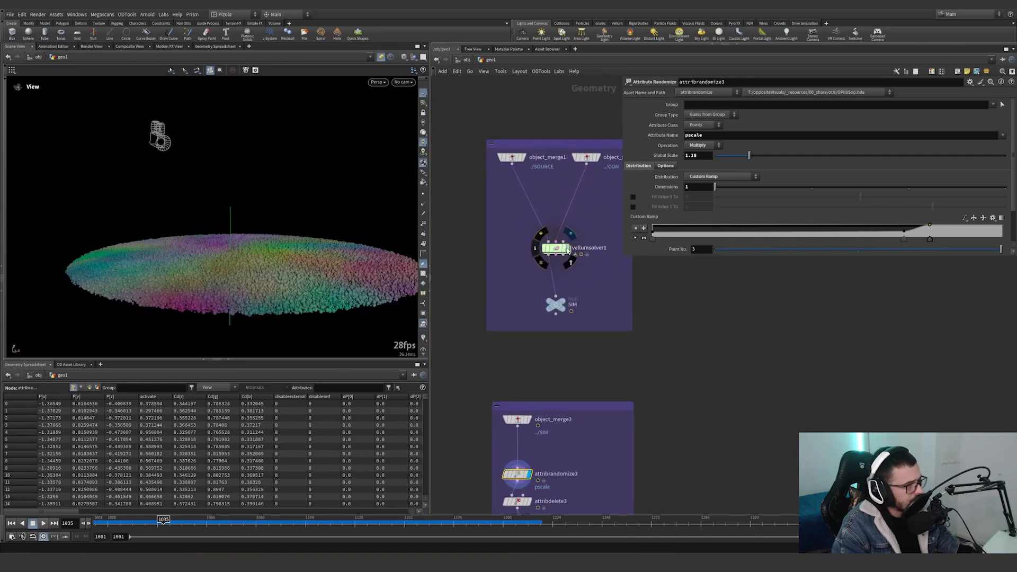
left_click(556, 247)
left_click(441, 521)
left_click_drag(442, 520, 518, 521)
left_click_drag(288, 249, 196, 257)
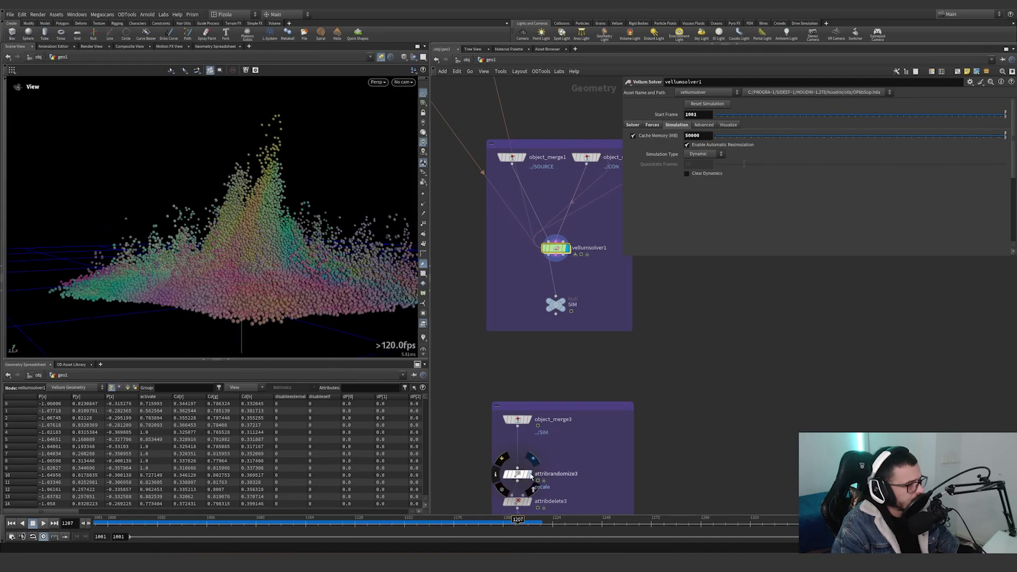
Display attribrandomize3, expand its custom pscale ramp and inspect the grain size variation up close.
left_click(517, 473)
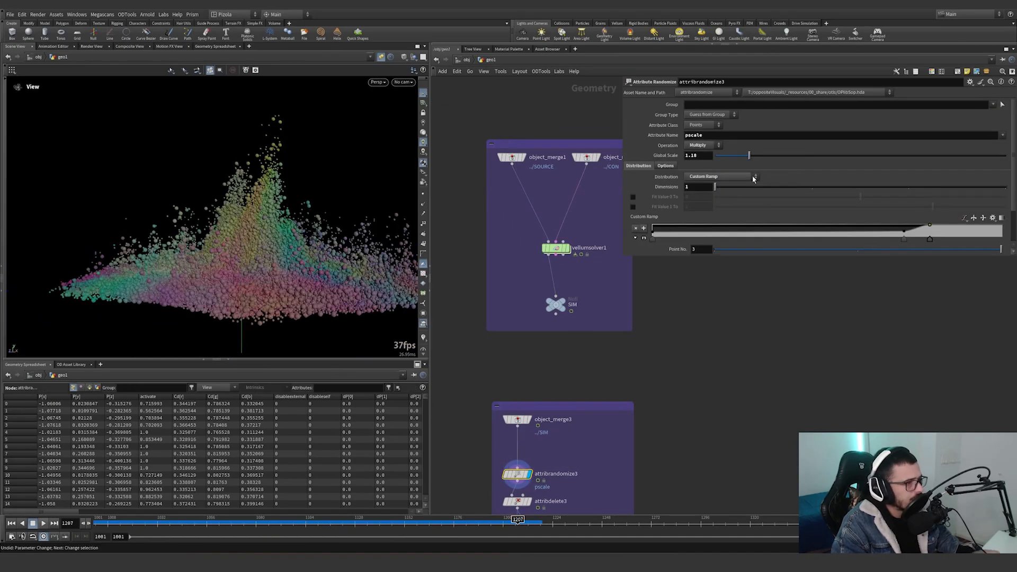
left_click(644, 238)
scroll(662, 218, "down", 4)
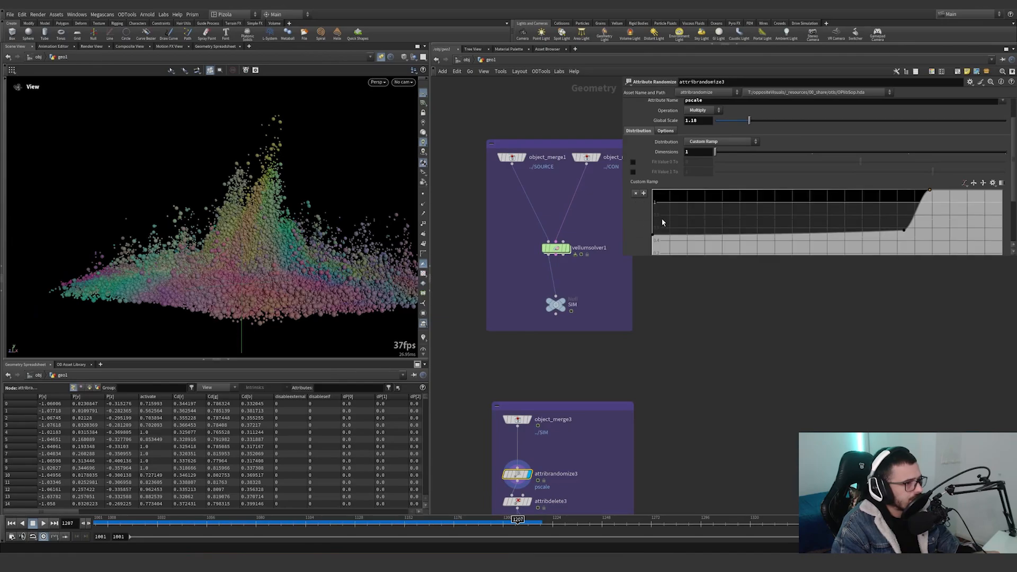
right_click_drag(239, 231, 309, 196)
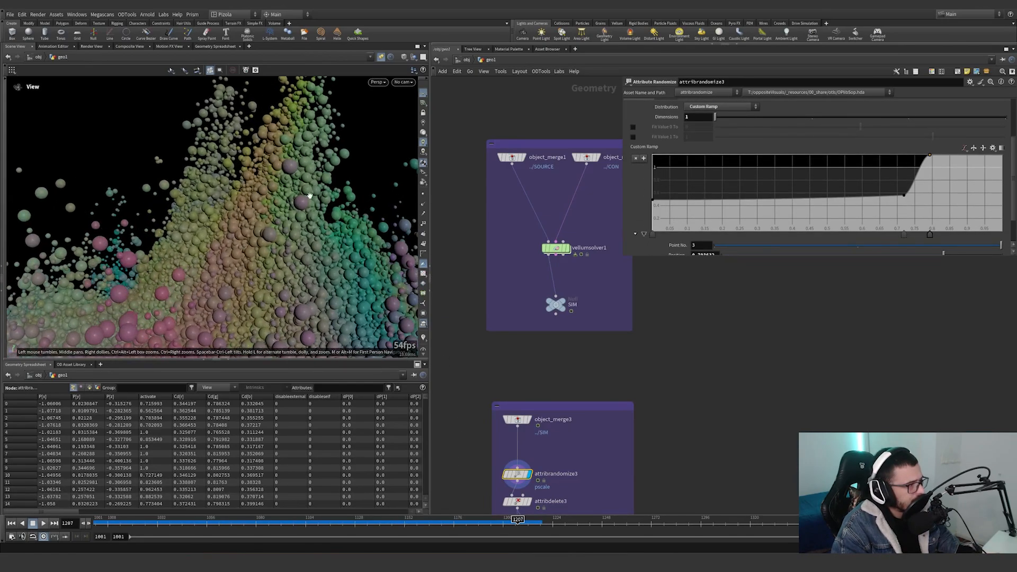
mouse_move(309, 195)
left_mouse_down()
mouse_move(250, 198)
mouse_move(300, 205)
left_mouse_up()
scroll(583, 477, "up", 5)
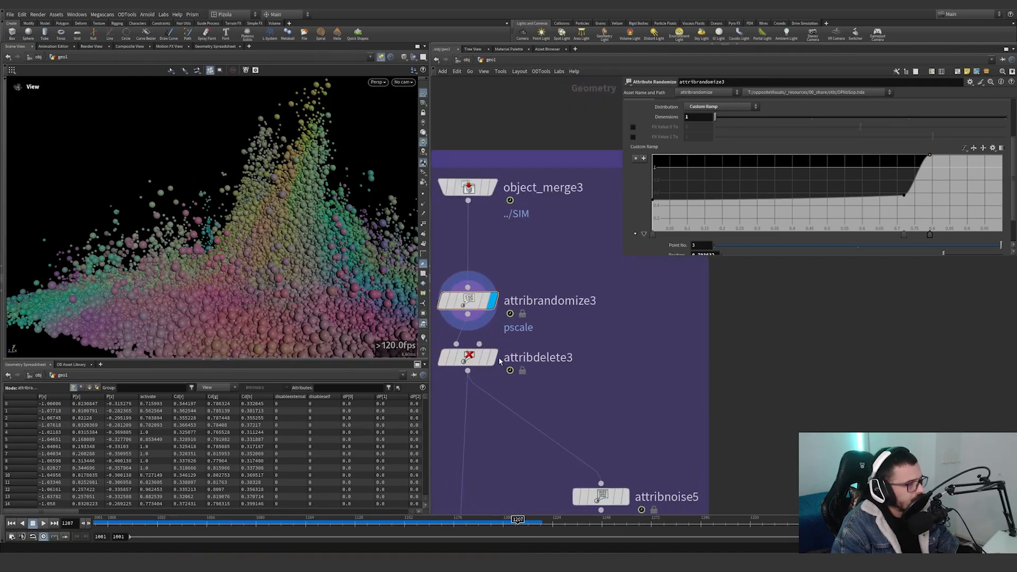
Display attribdelete3 and show its attribute deletion parameters.
left_click(496, 358)
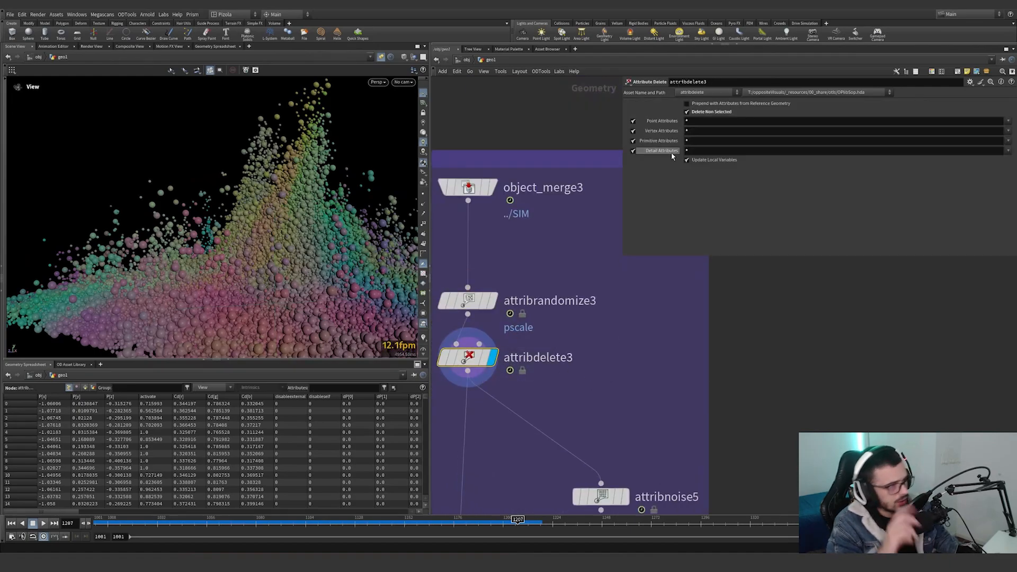
scroll(605, 339, "down", 4)
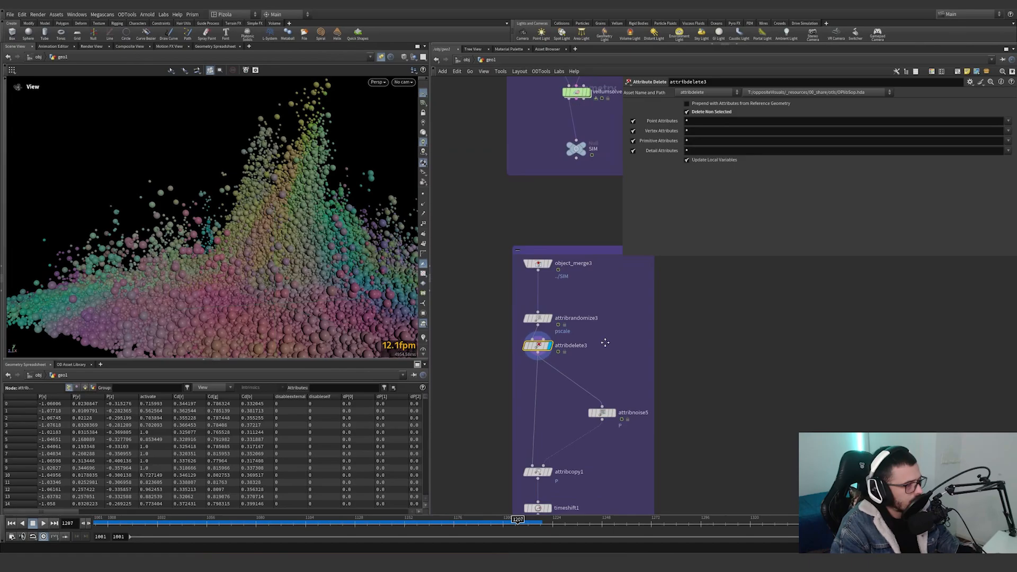
middle_click_drag(563, 349, 564, 288)
scroll(564, 288, "up", 2)
mouse_move(509, 270)
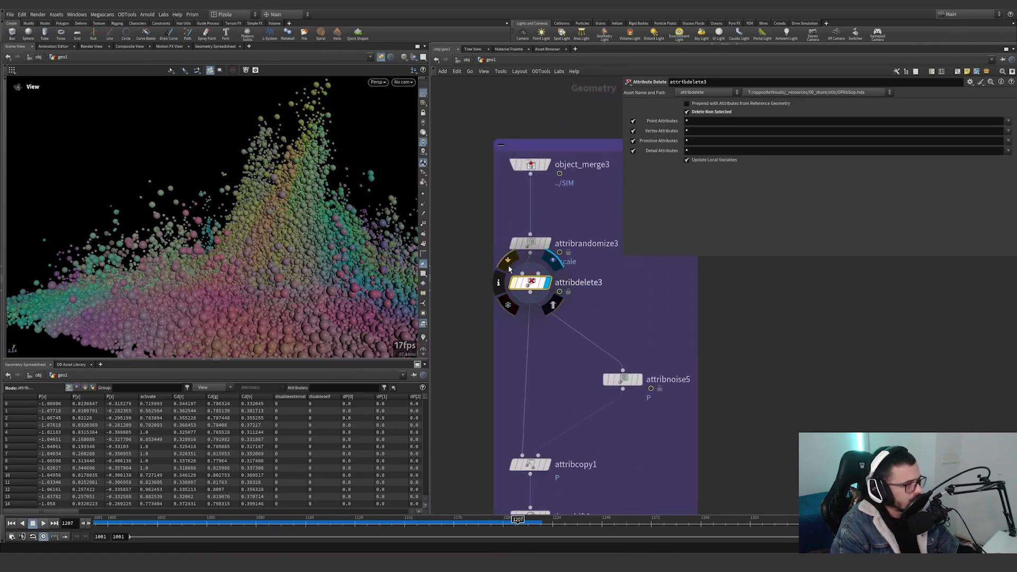
middle_click_drag(594, 426, 593, 337)
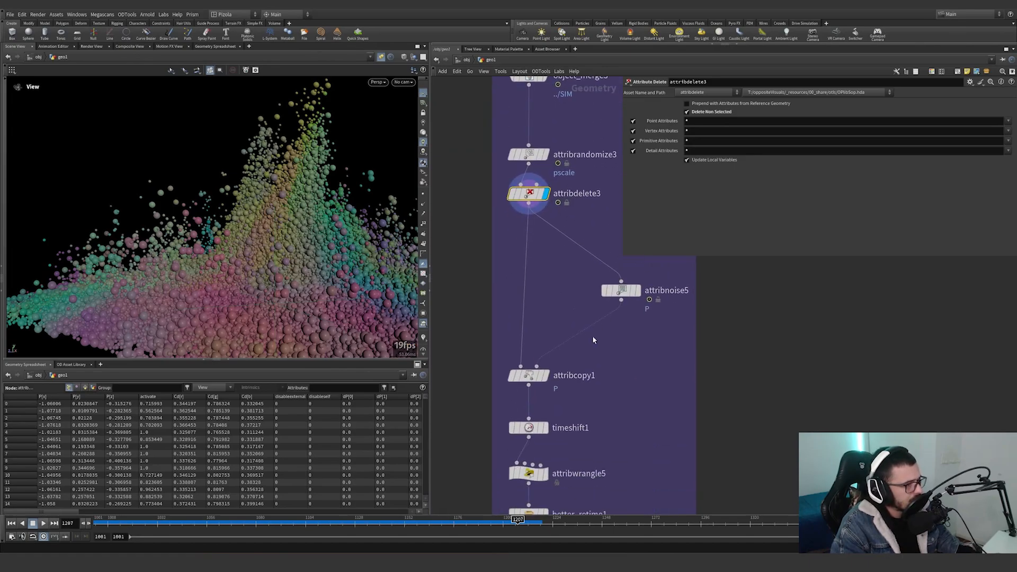
Display attribnoise5 with its noise parameters, followed by attribcopy1, which copies the P attribute.
left_click(636, 290)
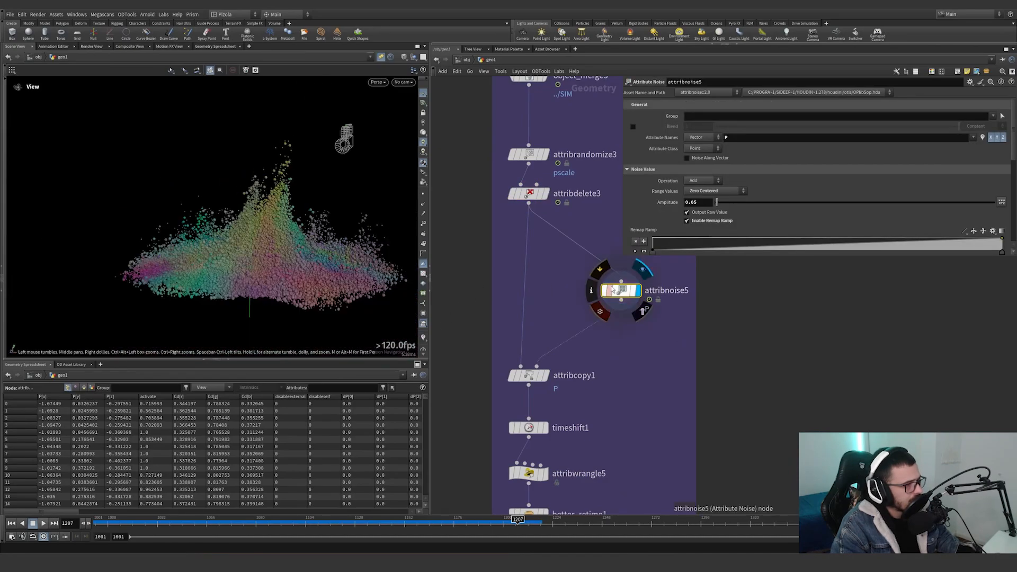
left_click(601, 271)
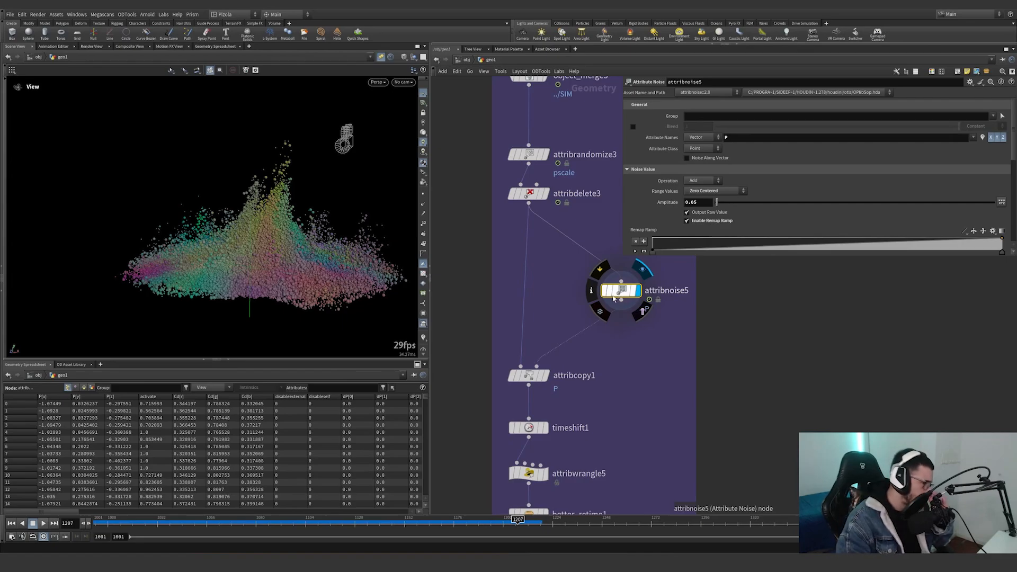
double_click(550, 378)
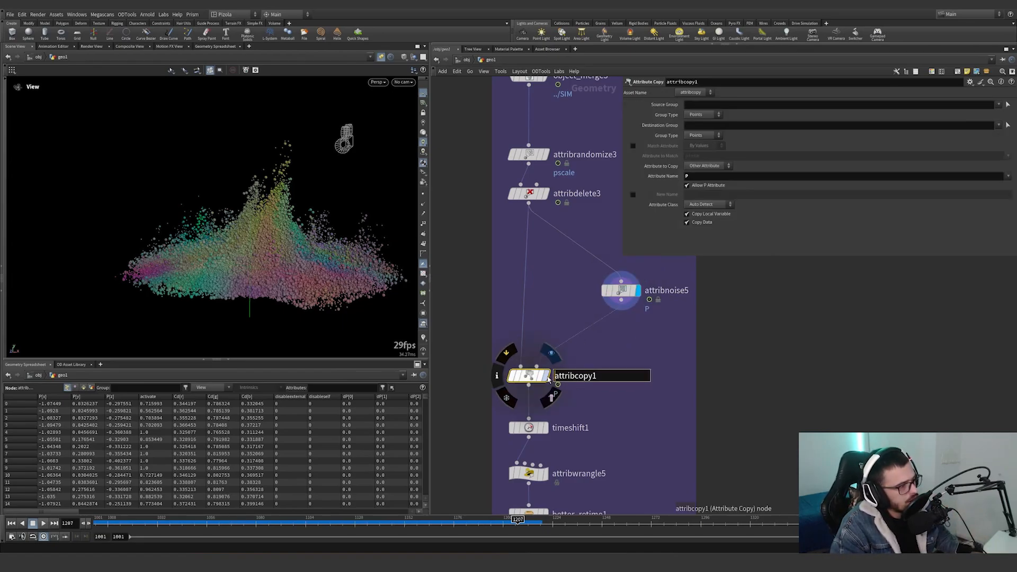
left_click(548, 376)
Try an amplitude of 0.48 on attribnoise5, check the grains around frame 1167 and undo the change.
left_click(621, 291)
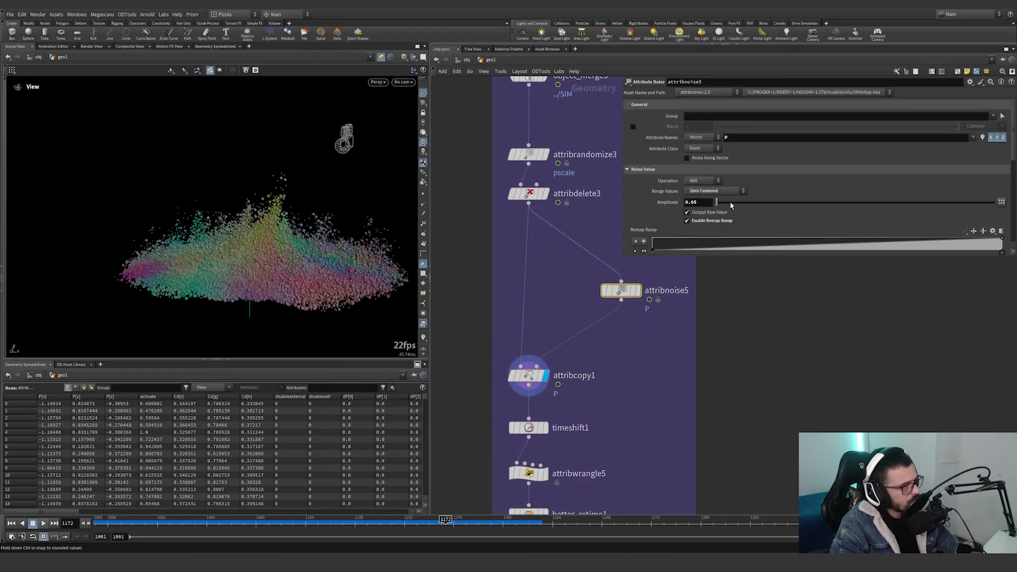
mouse_move(730, 205)
left_mouse_down()
mouse_move(741, 204)
mouse_move(730, 204)
left_mouse_up()
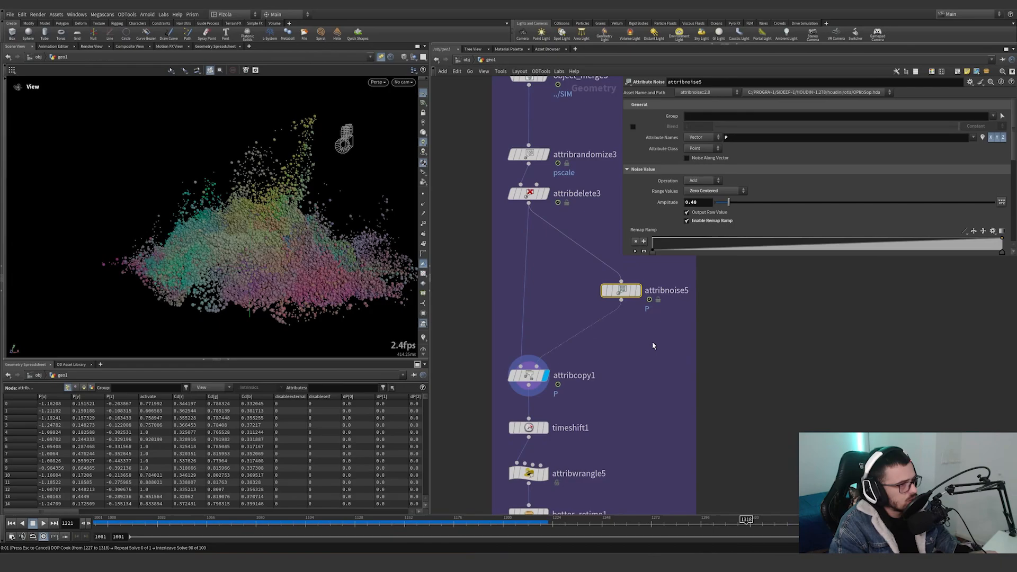
key("Escape")
left_click(437, 524)
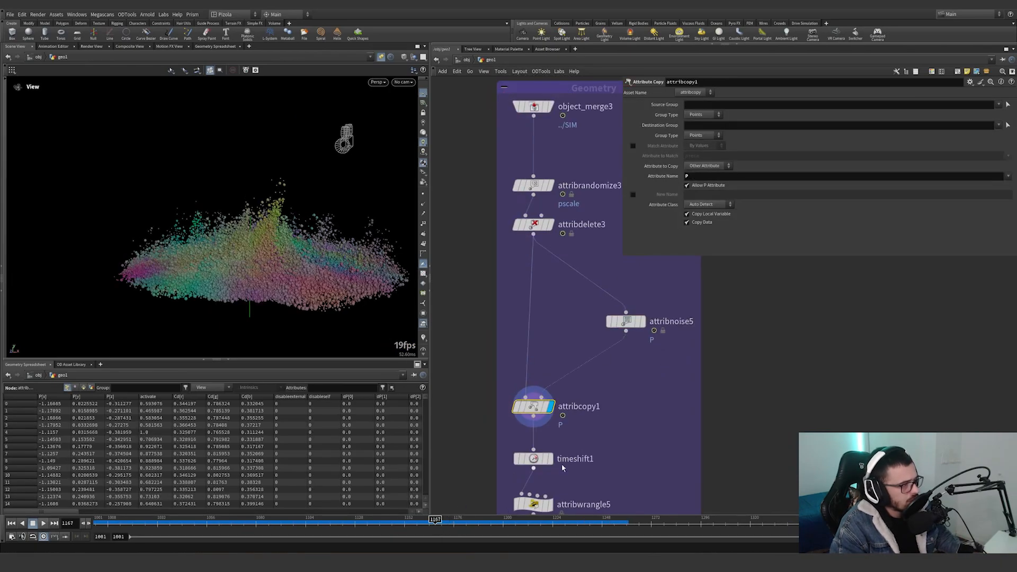
key("ctrl+z")
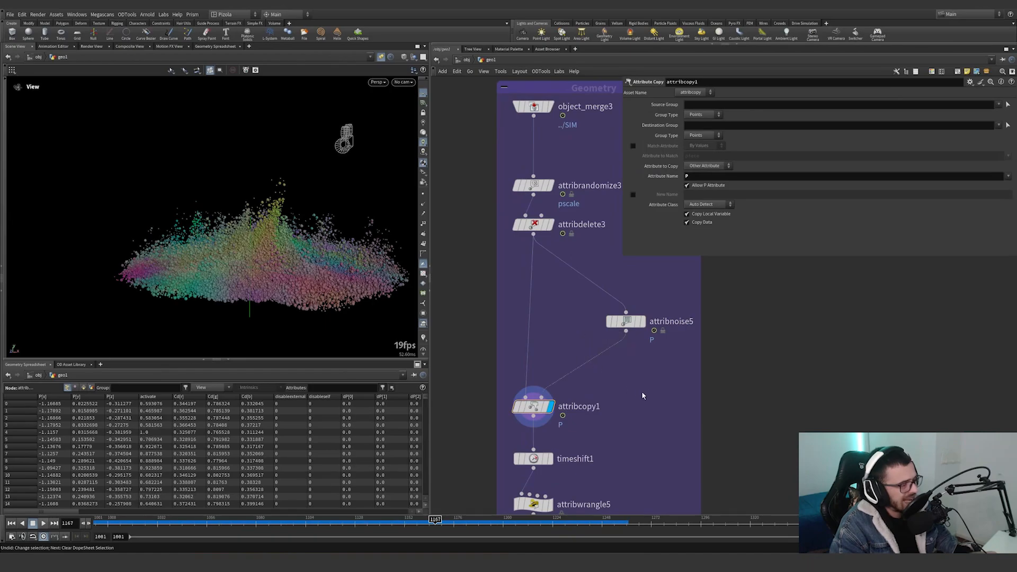
Bypass attribnoise5 to compare the grains without the noise, and enable it again.
mouse_move(606, 303)
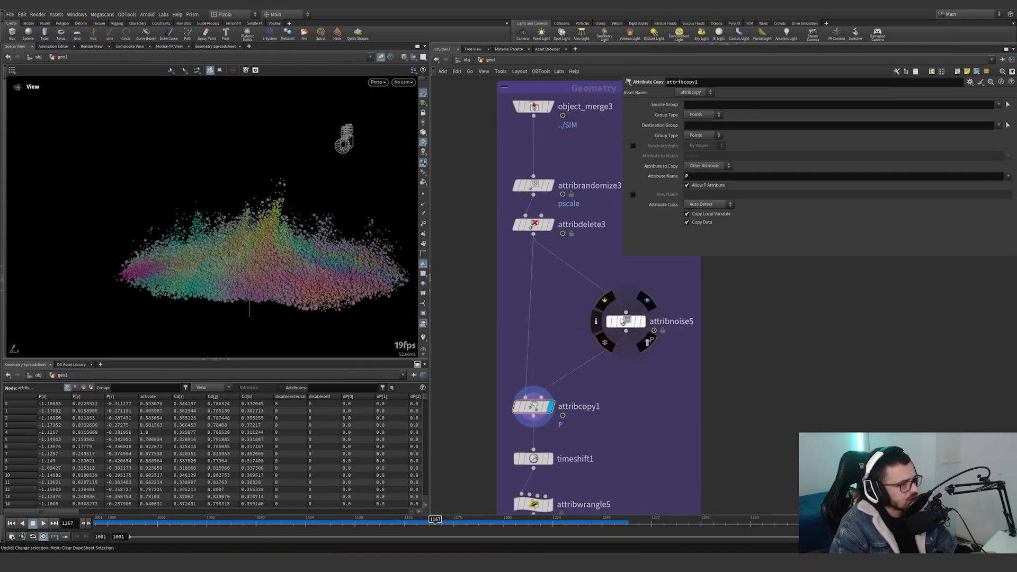
left_click(606, 304)
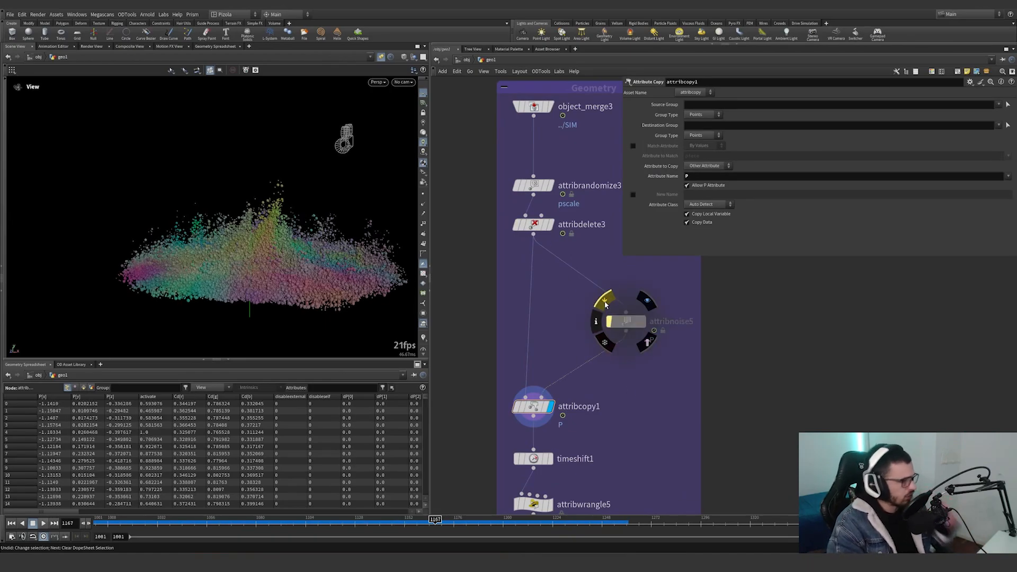
left_click(606, 304)
Display timeshift1 at frame 1001 and look through the shotcam camera.
middle_click_drag(558, 469, 588, 350)
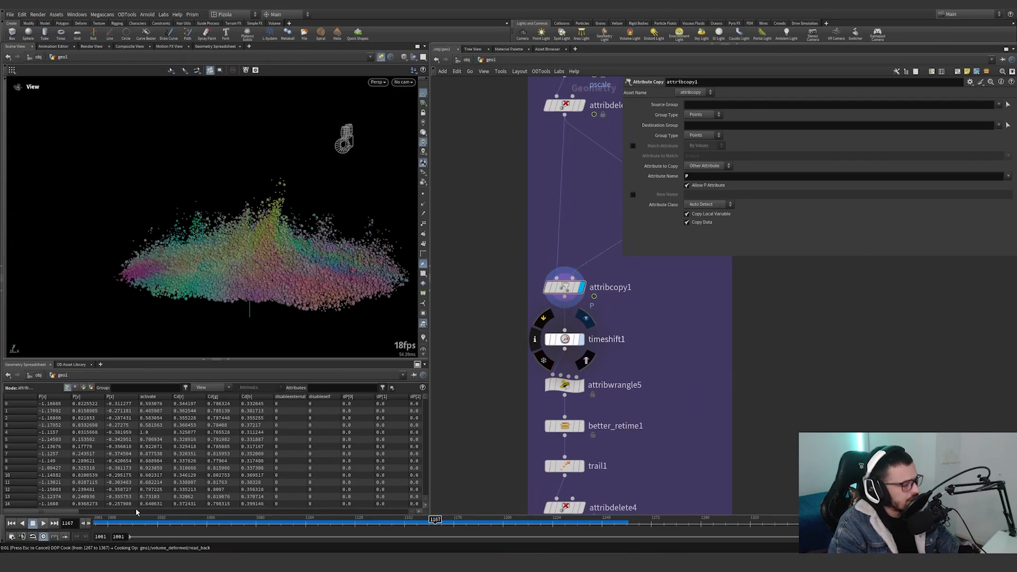
key("Escape")
left_click(94, 523)
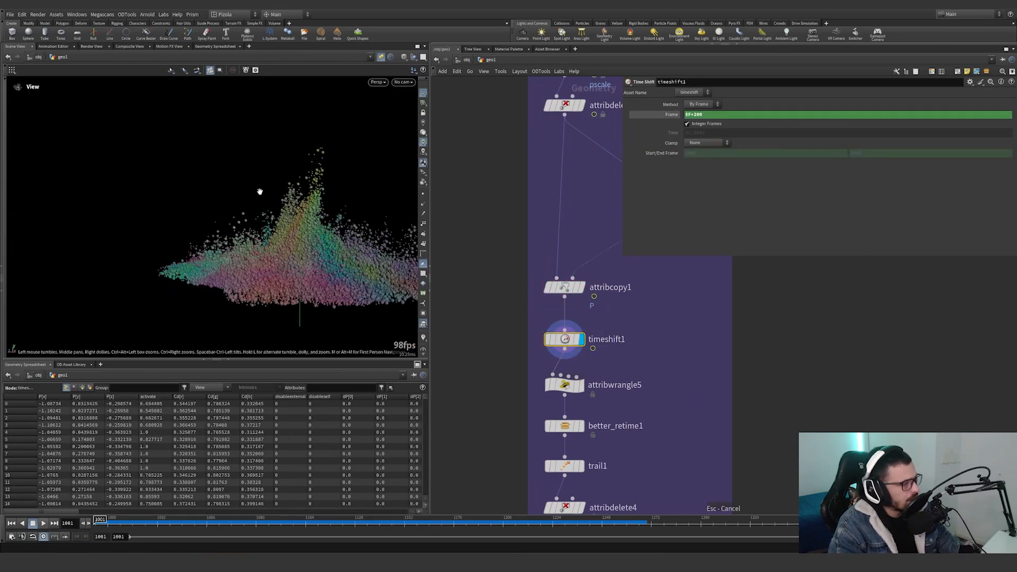
left_click(403, 82)
left_click(410, 117)
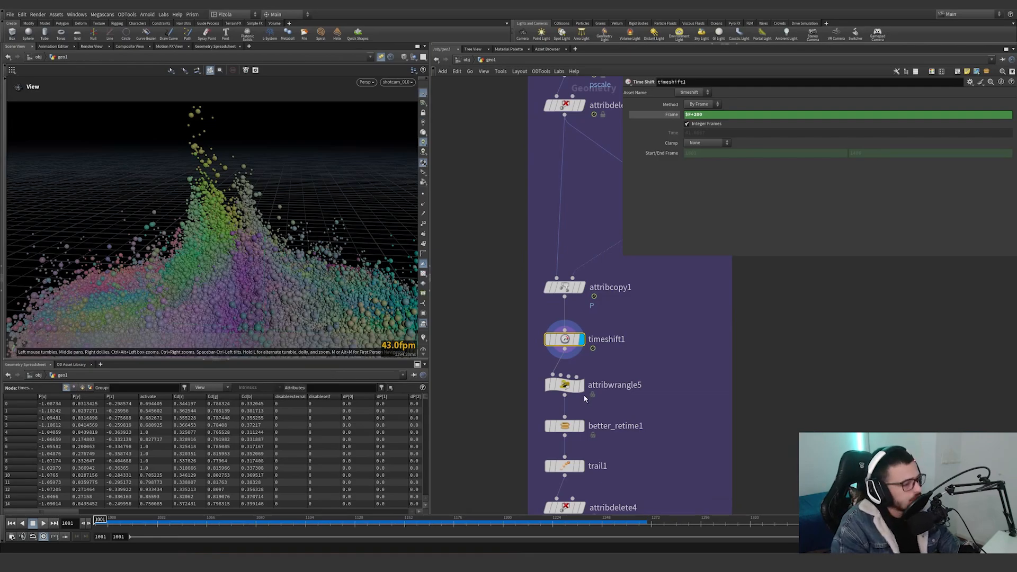
Display attribwrangle5 and show its VEX code that sets the id attribute from the point number.
left_click(580, 387)
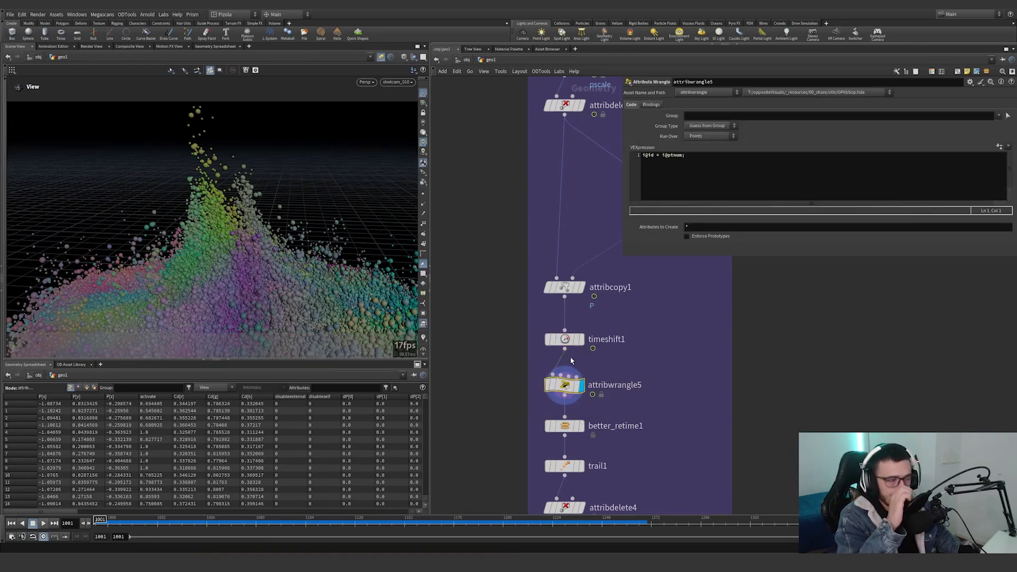
middle_click_drag(624, 432, 640, 357)
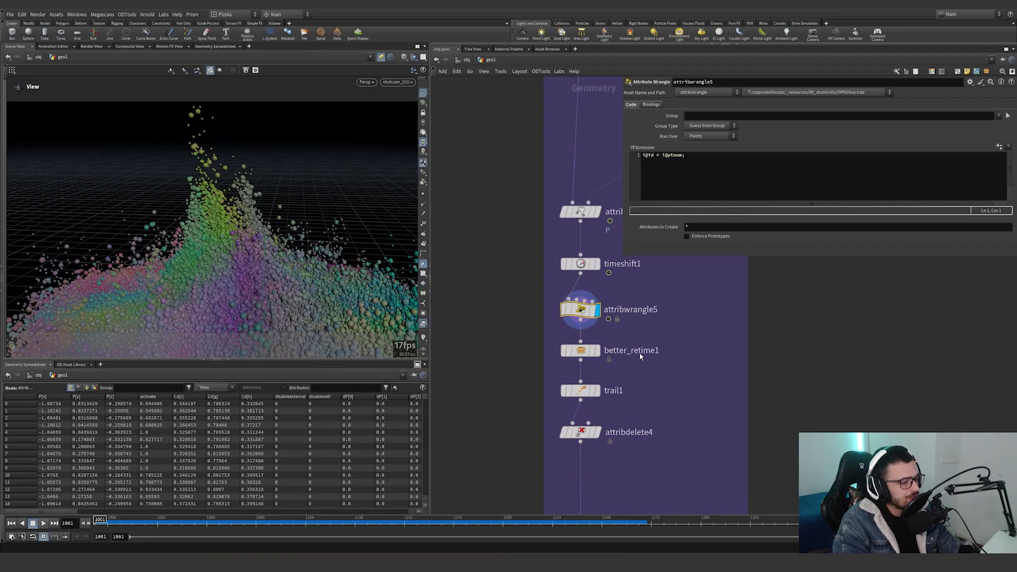
mouse_move(601, 355)
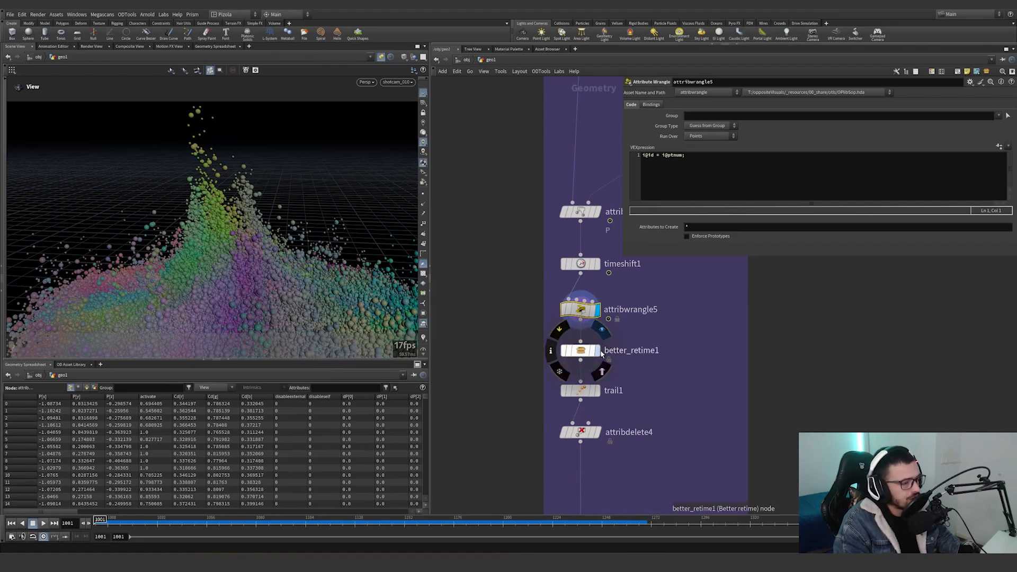
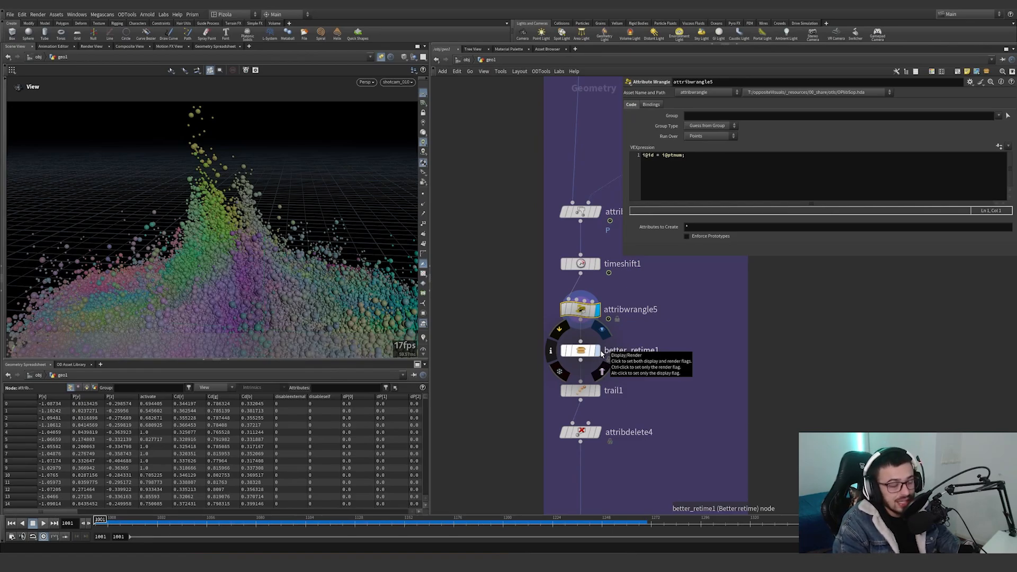
Display better_retime1 with its interpolation settings and play the retimed grains from frame 1001 to about frame 1045.
left_click(601, 354)
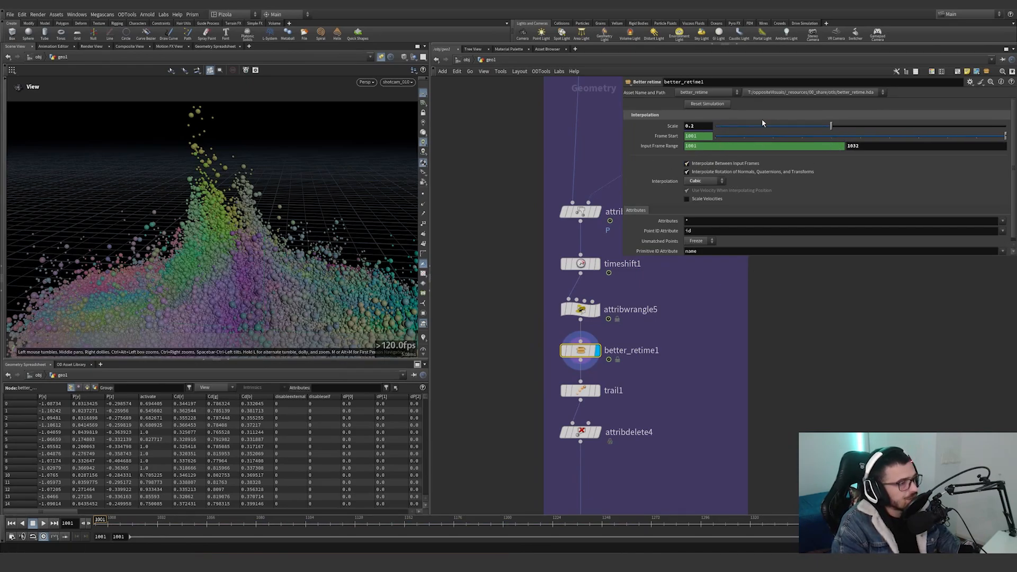
scroll(663, 243, "down", 1)
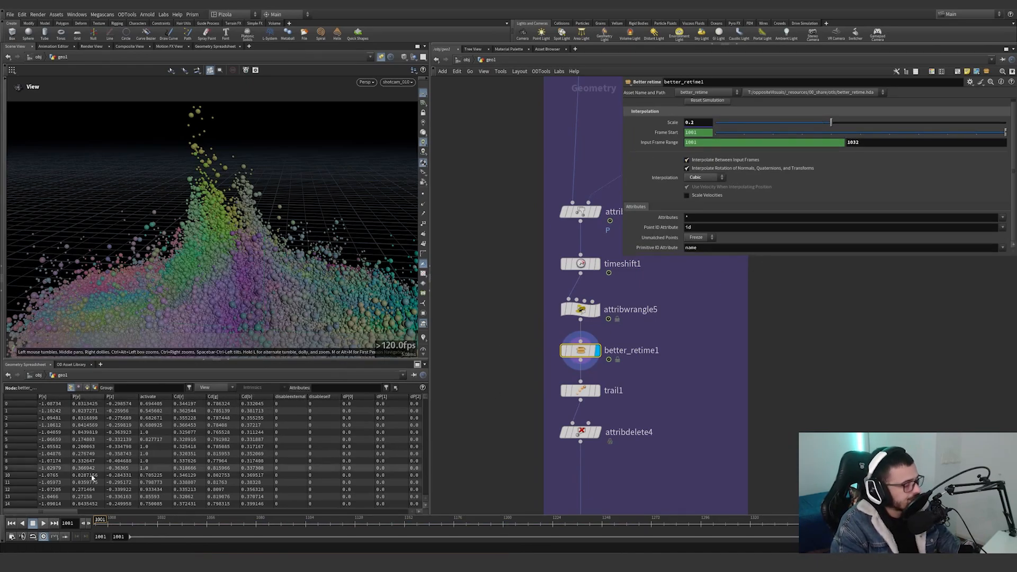
left_click(45, 524)
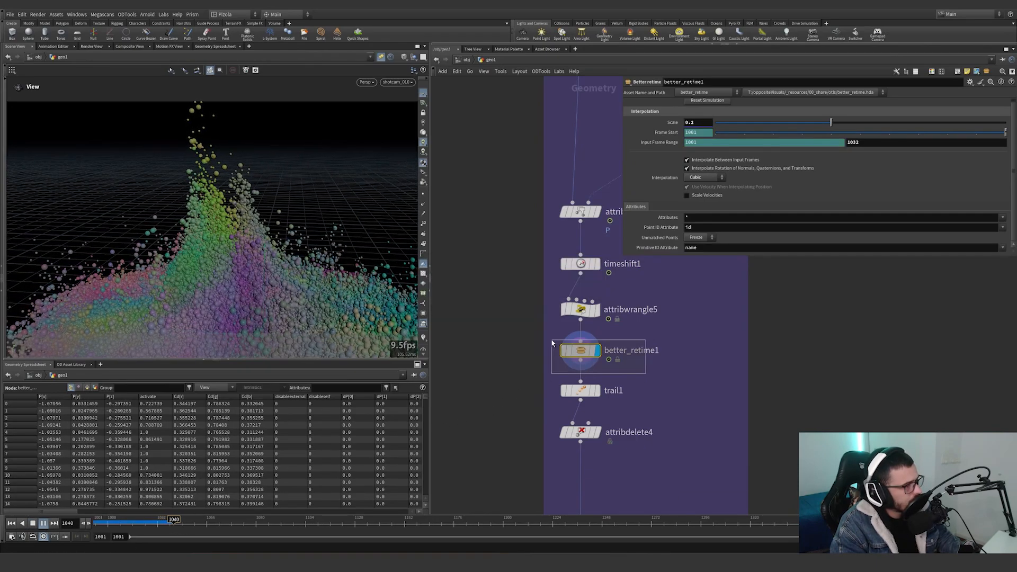
left_click_drag(130, 525, 185, 525)
Compare the grains by displaying attribwrangle5 and then better_retime1, ending on the retime node's settings.
left_click(597, 310)
left_click(580, 309)
left_click(598, 350)
left_click(581, 350)
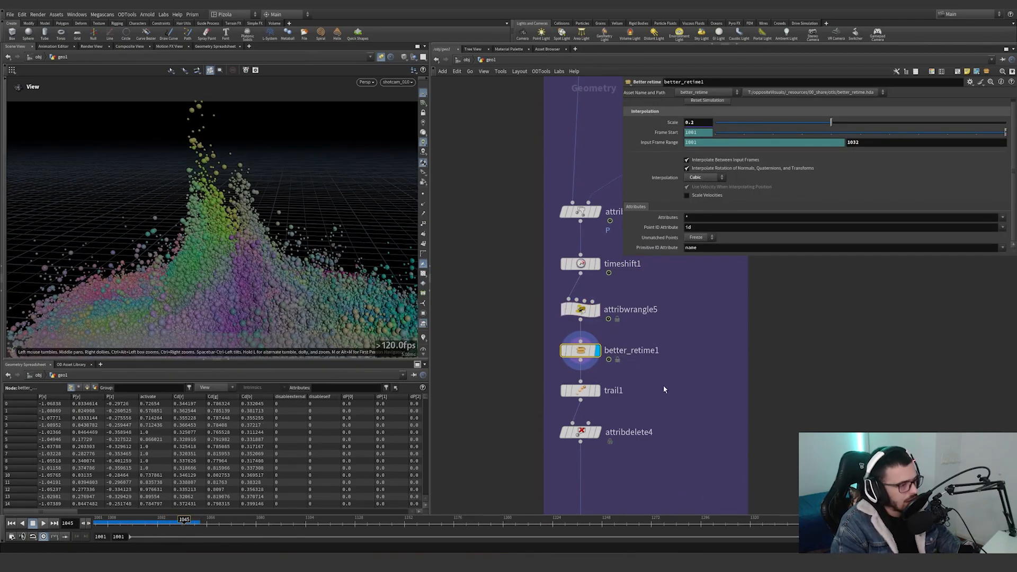
Display trail1 and show its Compute Velocity settings.
middle_click_drag(664, 385, 666, 329)
left_click(600, 390)
left_click(581, 390)
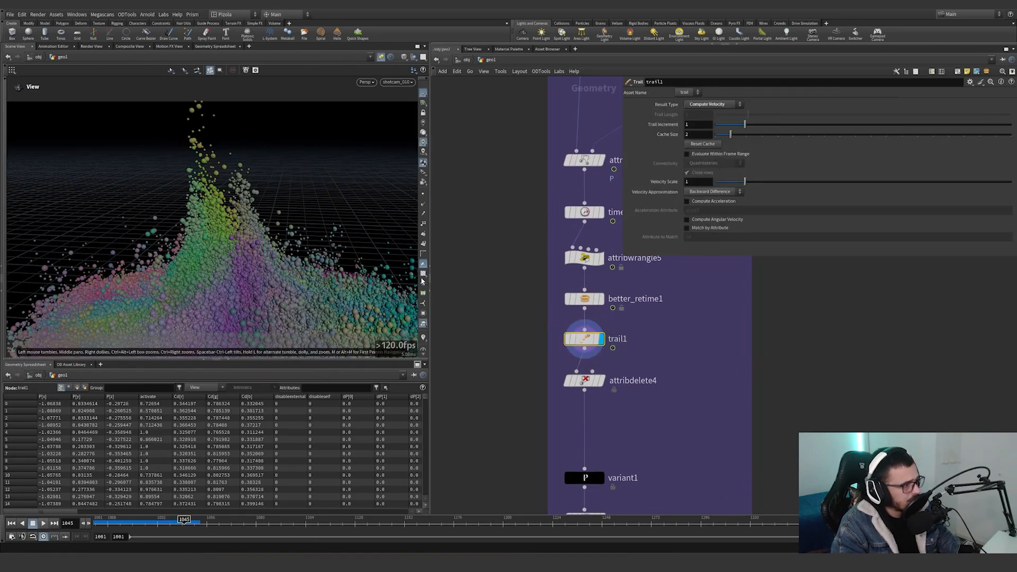
Display attribdelete4 and point out the kept point attributes v, Cd, pscale and orient.
middle_click_drag(646, 354, 641, 293)
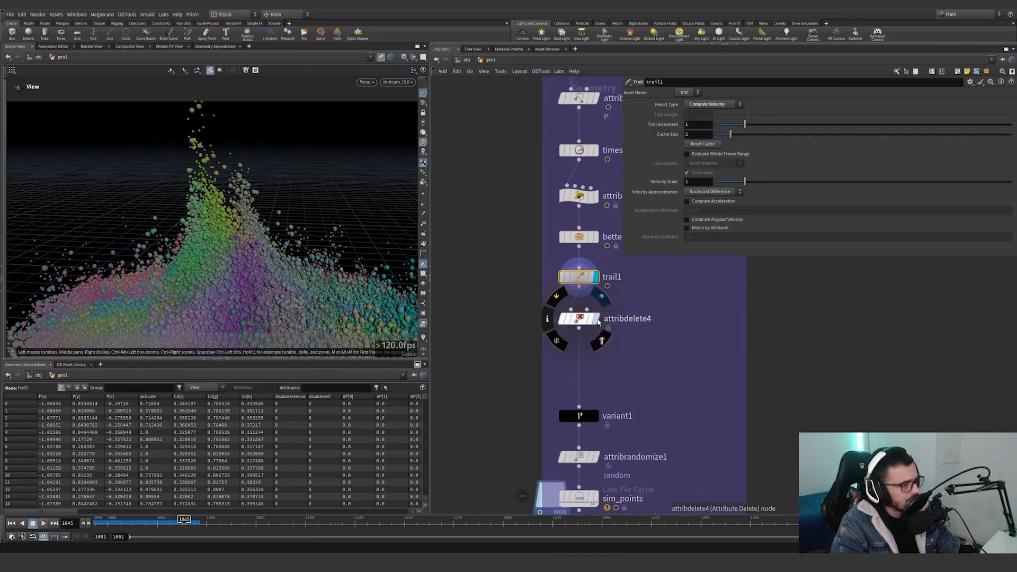
left_click(599, 320)
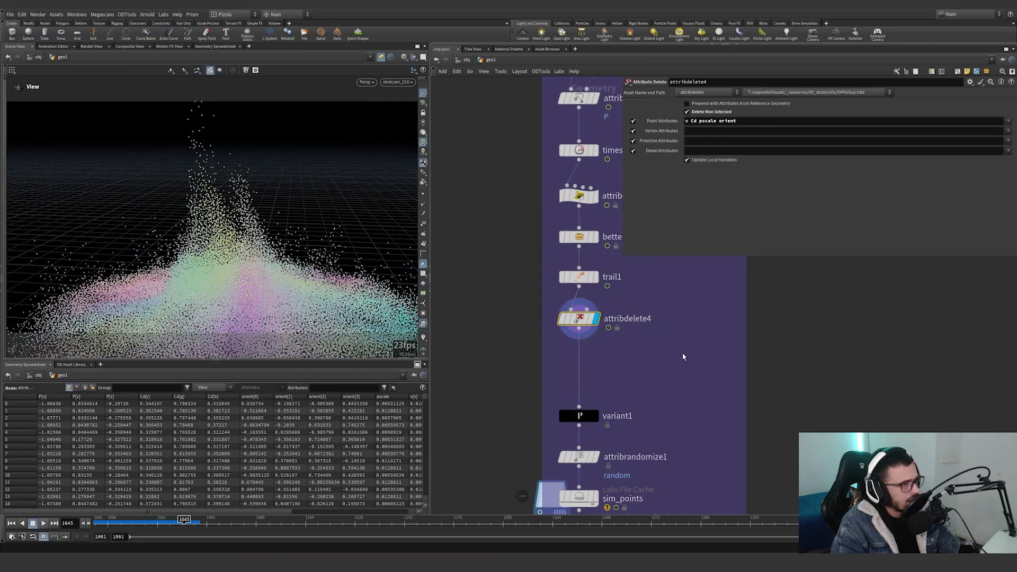
left_click_drag(749, 119, 684, 120)
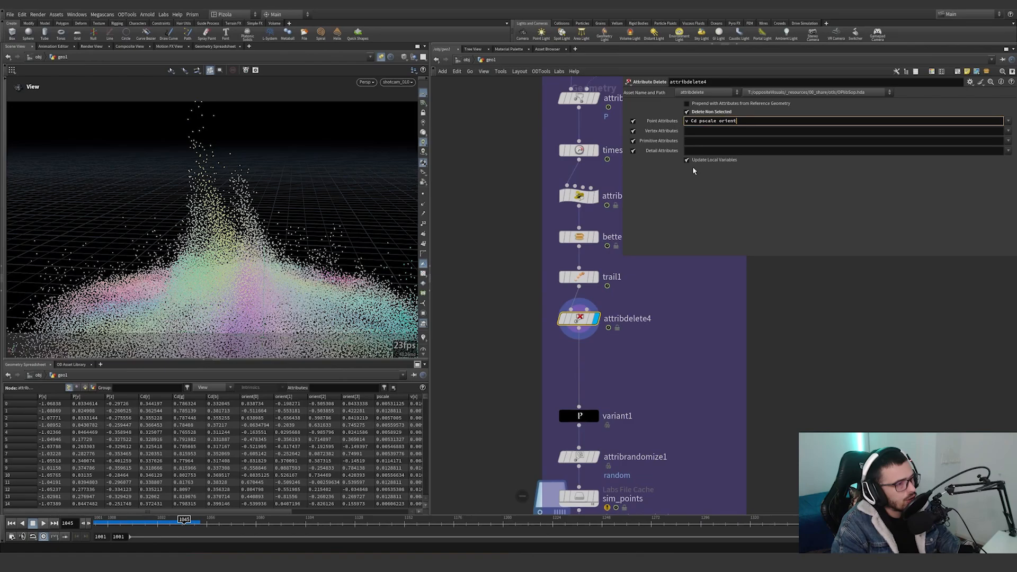
left_click_drag(636, 359, 555, 316)
Display the variant1 node and show its attribute name, global scale and custom ramp.
middle_click_drag(640, 378, 635, 302)
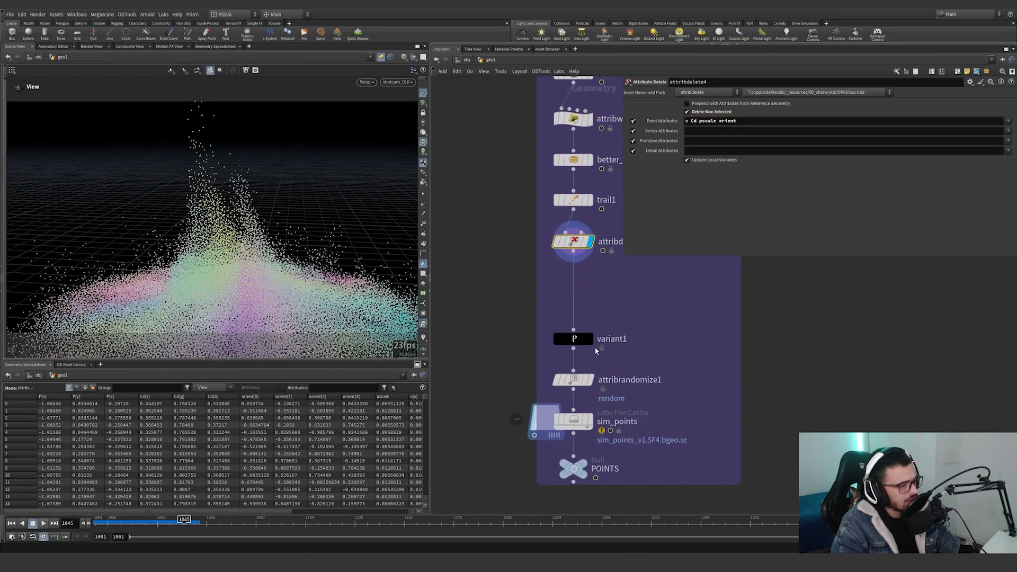
left_click(591, 340)
left_click_drag(637, 366, 539, 314)
left_click_drag(575, 339, 574, 324)
middle_click_drag(631, 286, 605, 356)
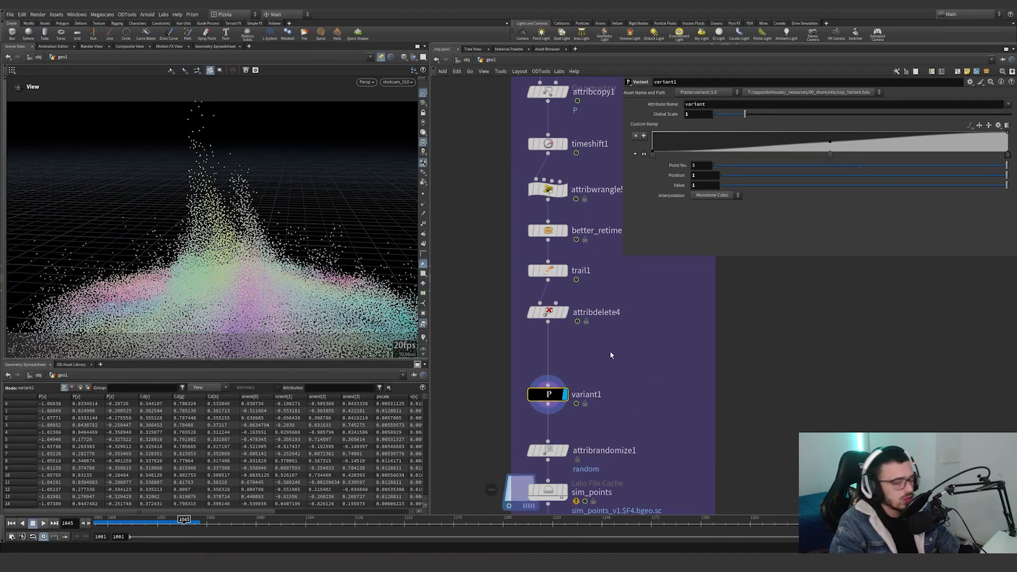
Select better_retime1 again and review its retiming settings while variant1 stays displayed.
left_click(548, 235)
middle_click_drag(661, 257, 618, 296)
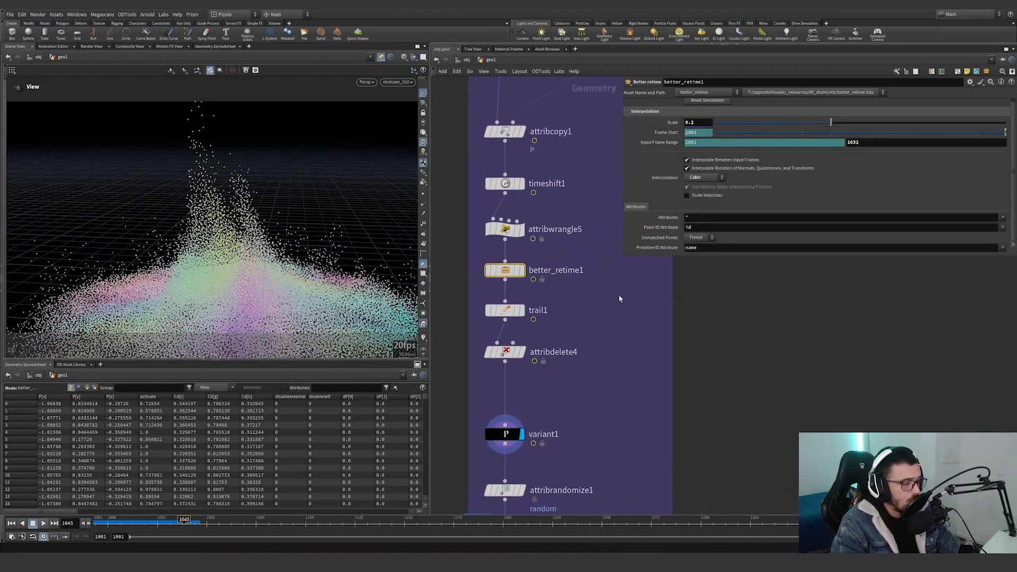
left_click_drag(613, 289, 476, 258)
middle_click_drag(619, 354, 658, 288)
Select variant1, filter the geometry spreadsheet to the variant attribute and sort the points by it.
left_click(506, 434)
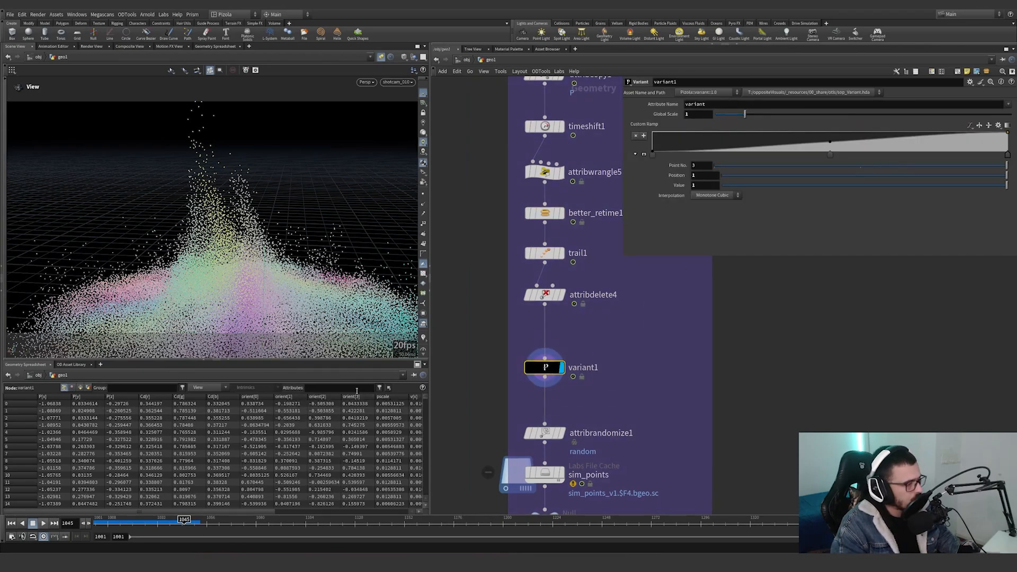
left_click(357, 387)
type("variant")
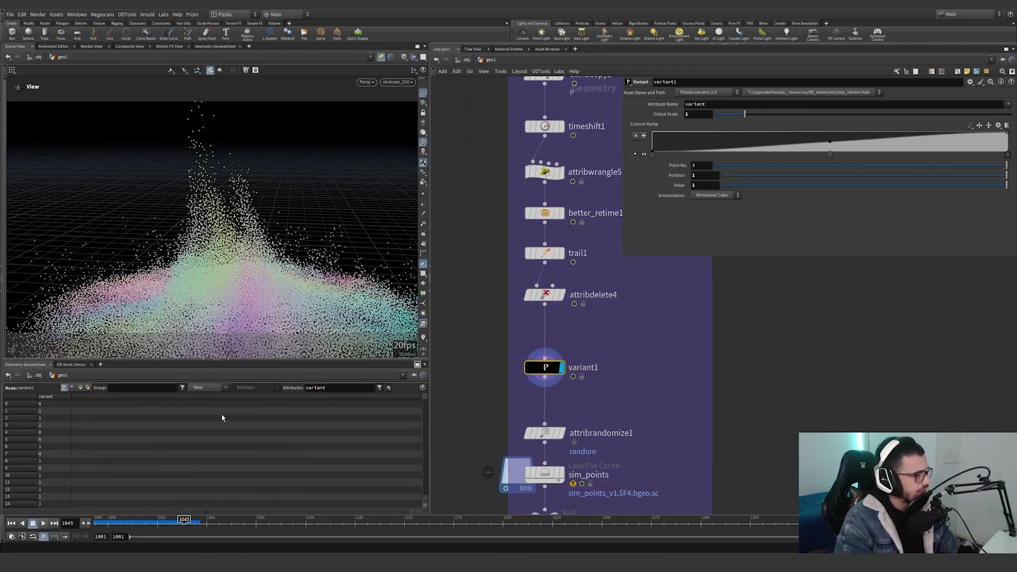
left_click(59, 398)
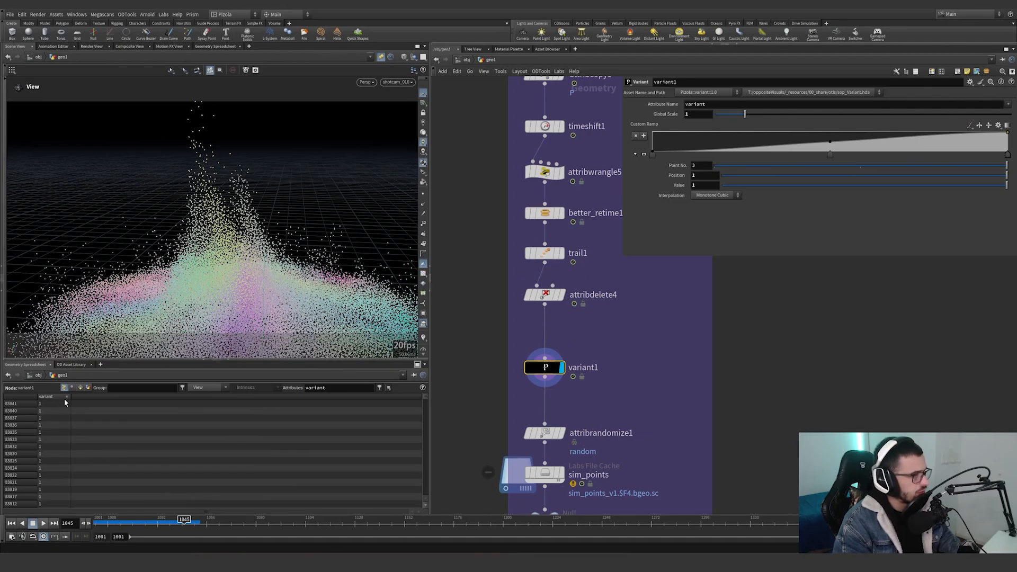
Try a Global Scale of 4 on variant1, sort its variant values to check them, and restore the scale to 1.
type("4")
key("Return")
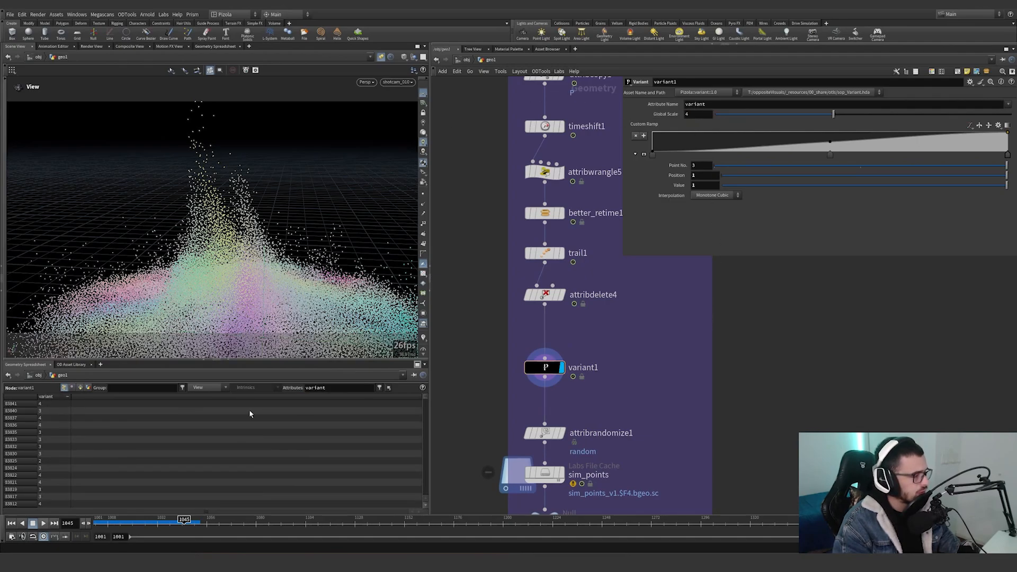
left_click(60, 399)
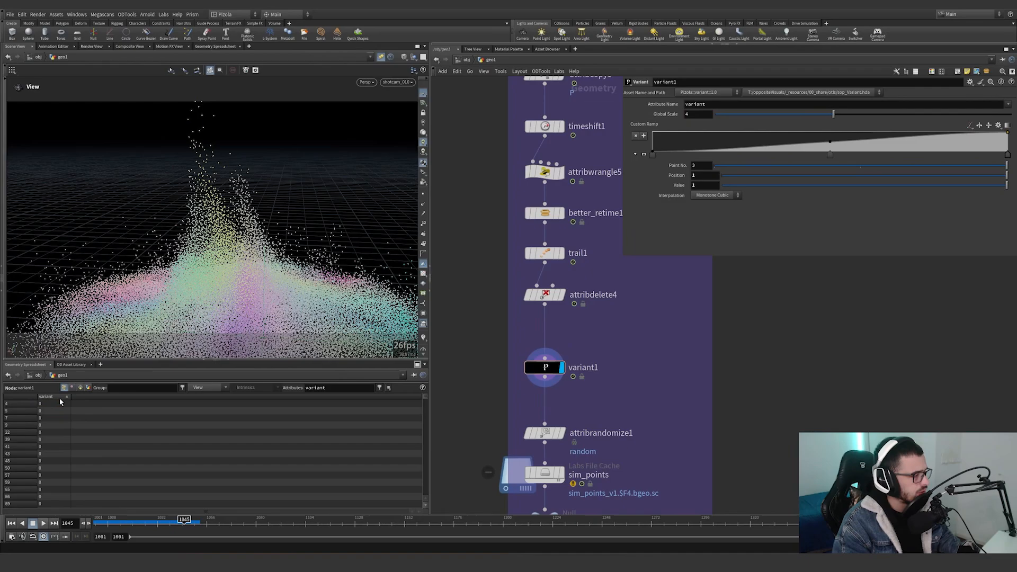
type("1")
key("Return")
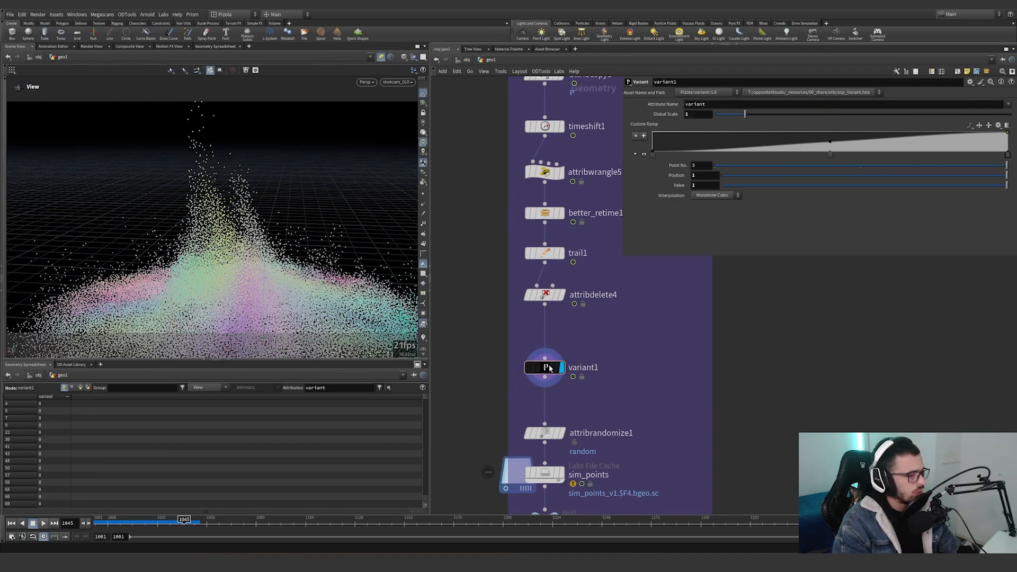
Enter the variant1 subnetwork and examine attribrandomize3's custom ramp distribution.
double_click(549, 367)
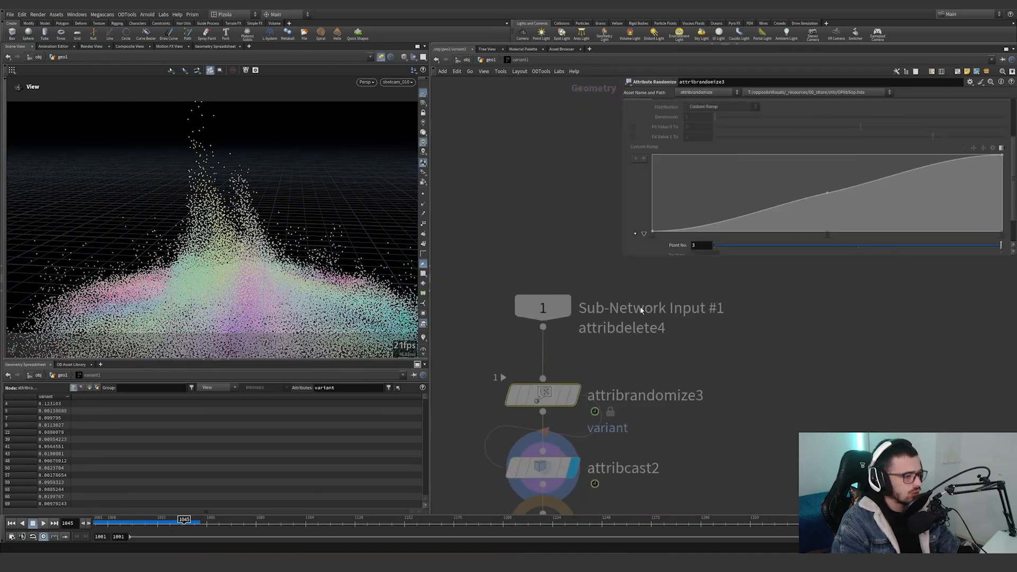
scroll(666, 207, "down", 2)
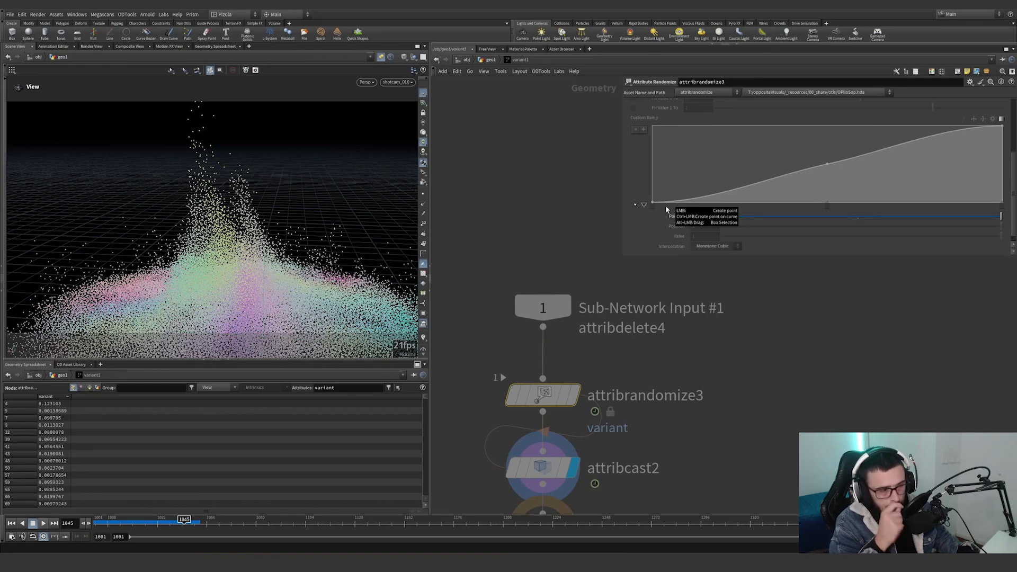
scroll(666, 209, "up", 5)
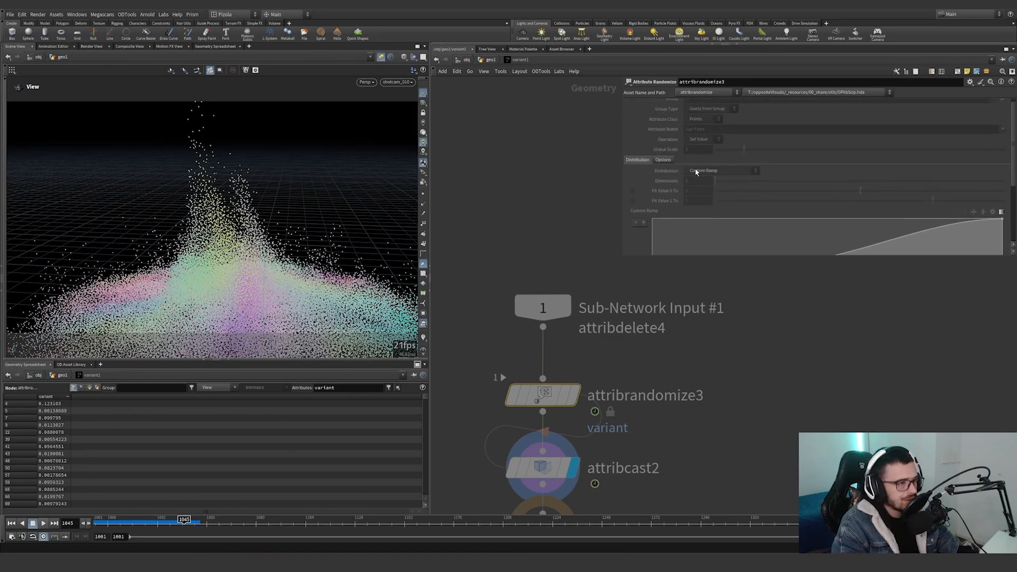
scroll(694, 170, "down", 8)
scroll(691, 169, "up", 7)
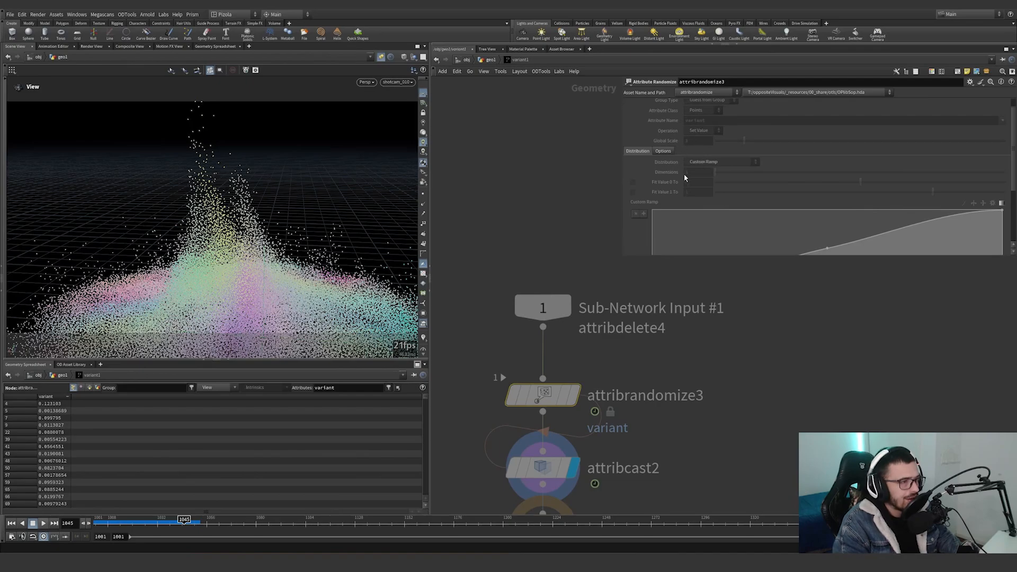
scroll(657, 196, "down", 2)
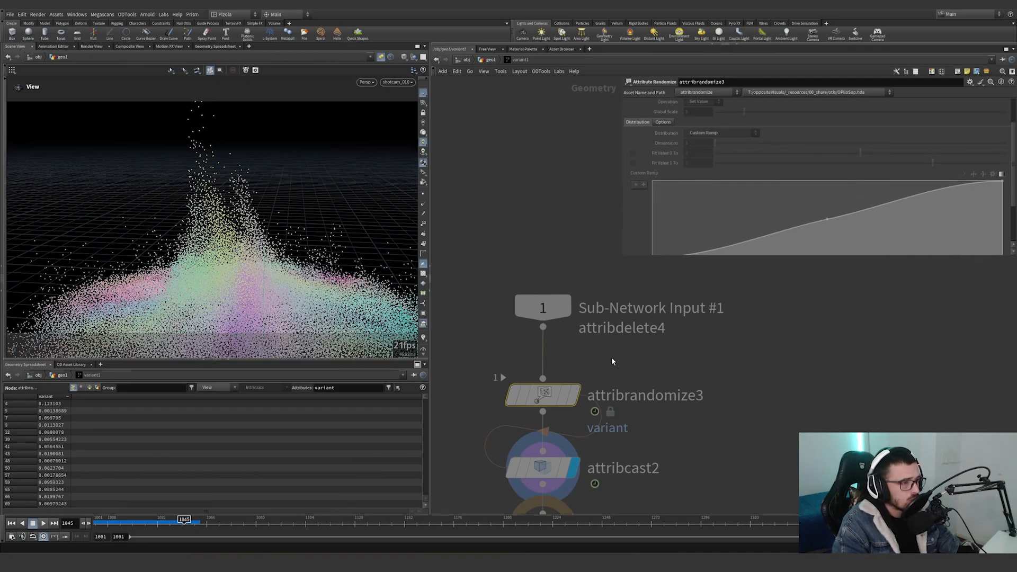
Show attribcast2's 32-bit integer cast settings and return to the geo1 network.
scroll(613, 362, "down", 3)
left_click(551, 415)
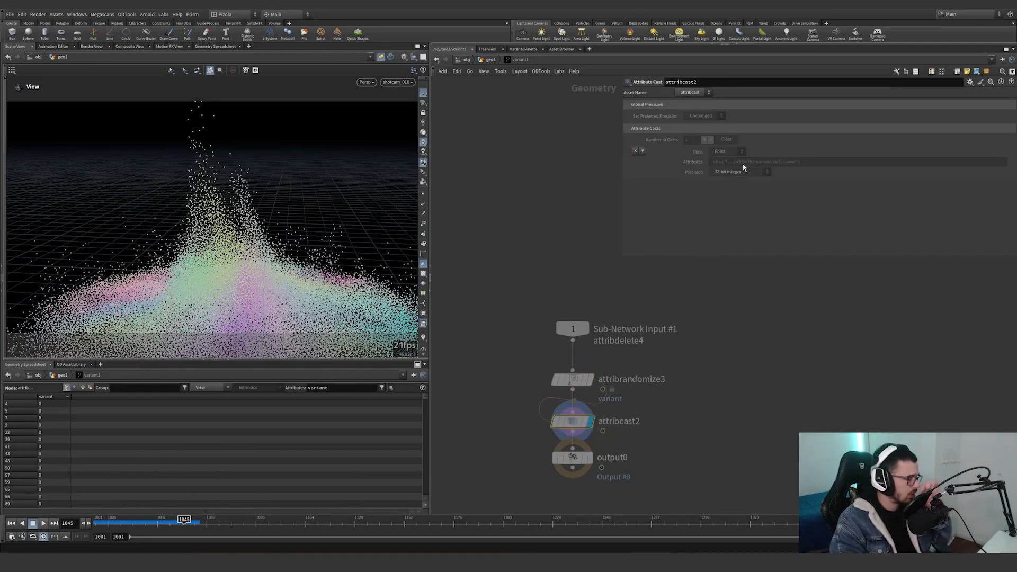
left_click(490, 59)
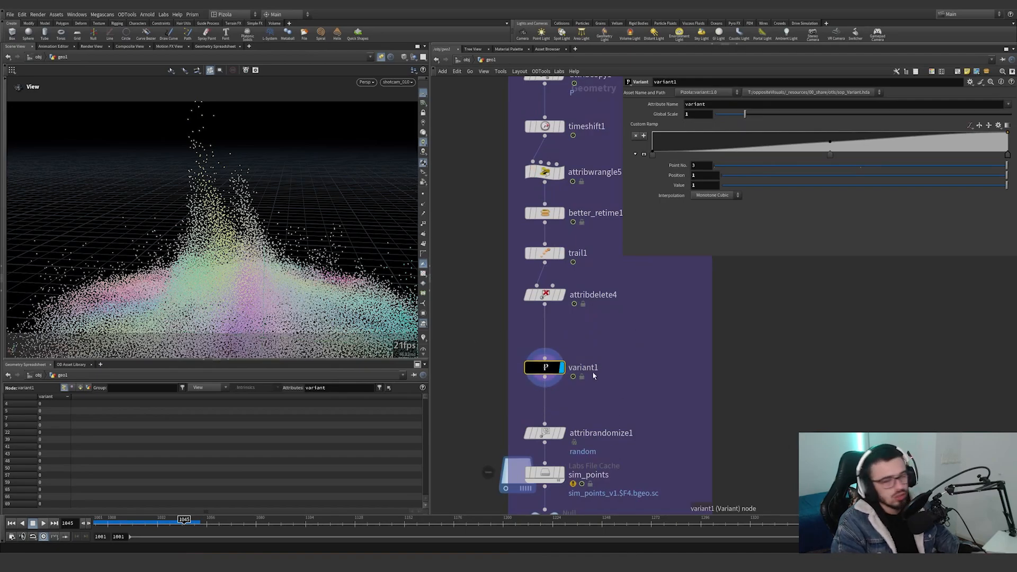
Display attribrandomize1 and point out its random attribute name.
middle_click_drag(593, 376, 587, 331)
left_click(555, 389)
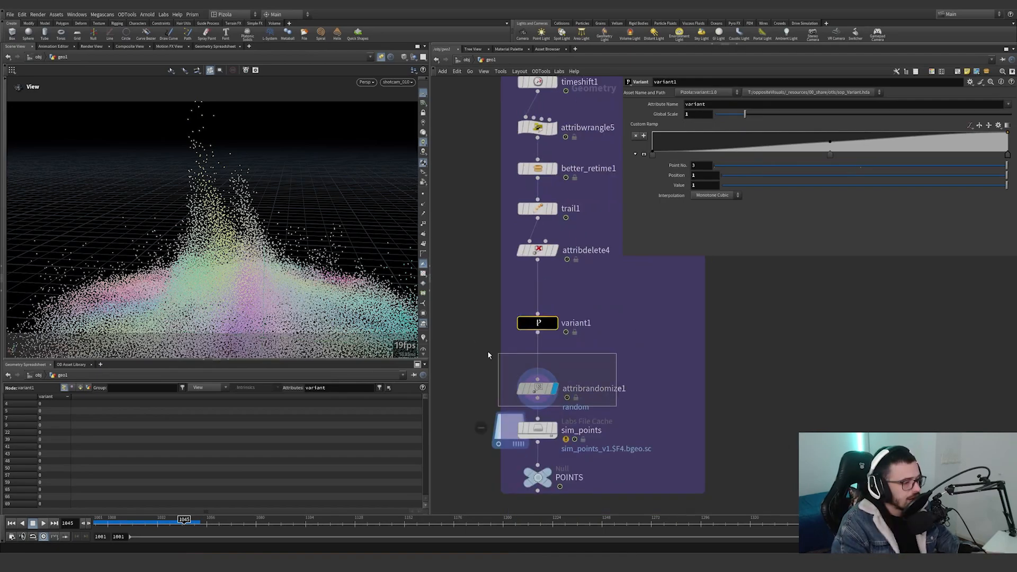
left_click_drag(710, 134, 687, 135)
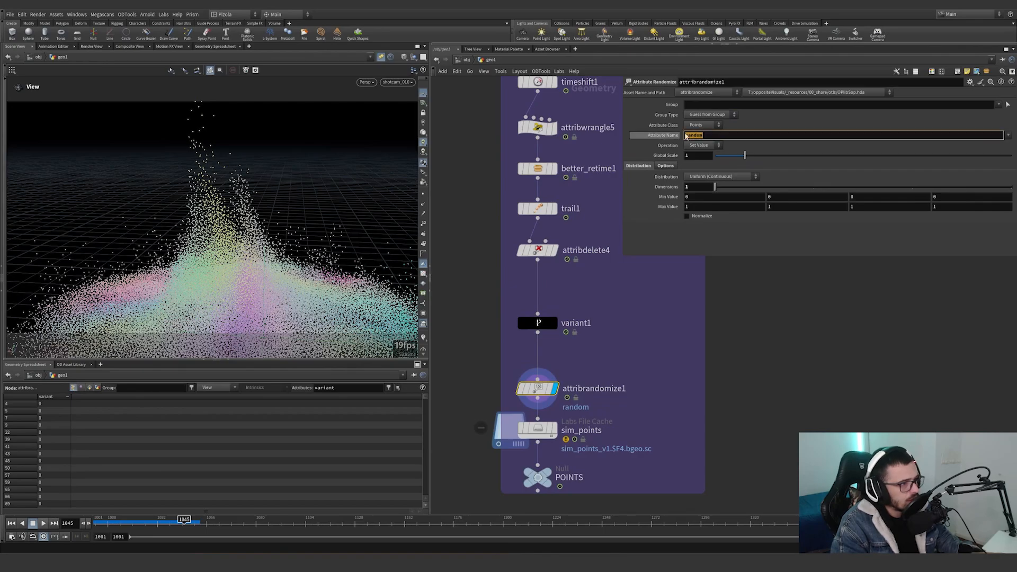
Display the sim_points file cache at frame 1001 and show its caching settings.
middle_click_drag(634, 383, 646, 329)
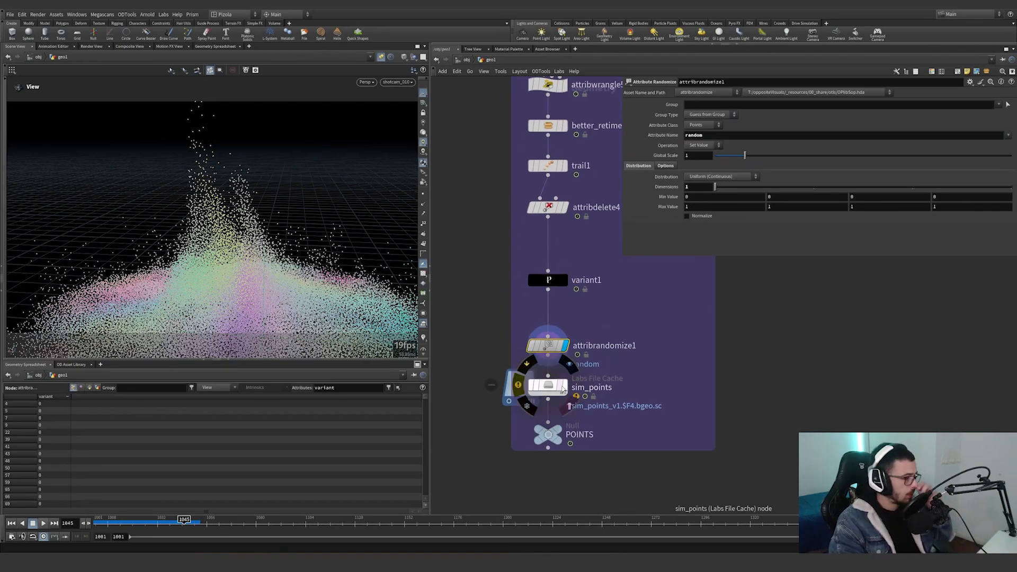
left_click(579, 389)
left_click(548, 386)
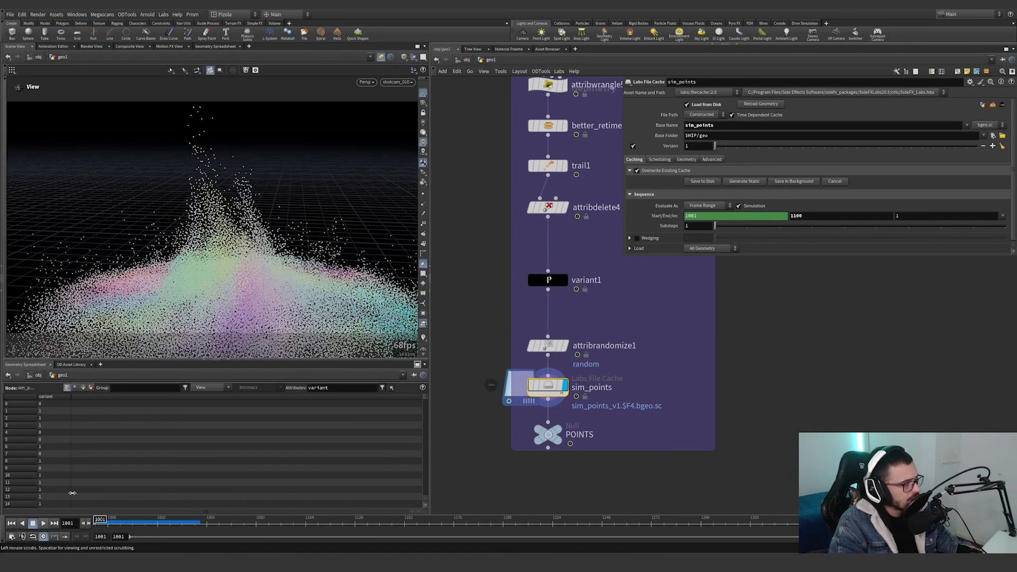
Widen the visible network area, go to the green grain-modelling group, then display box2 and frame it in the viewport.
scroll(609, 390, "down", 6)
scroll(675, 328, "down", 4)
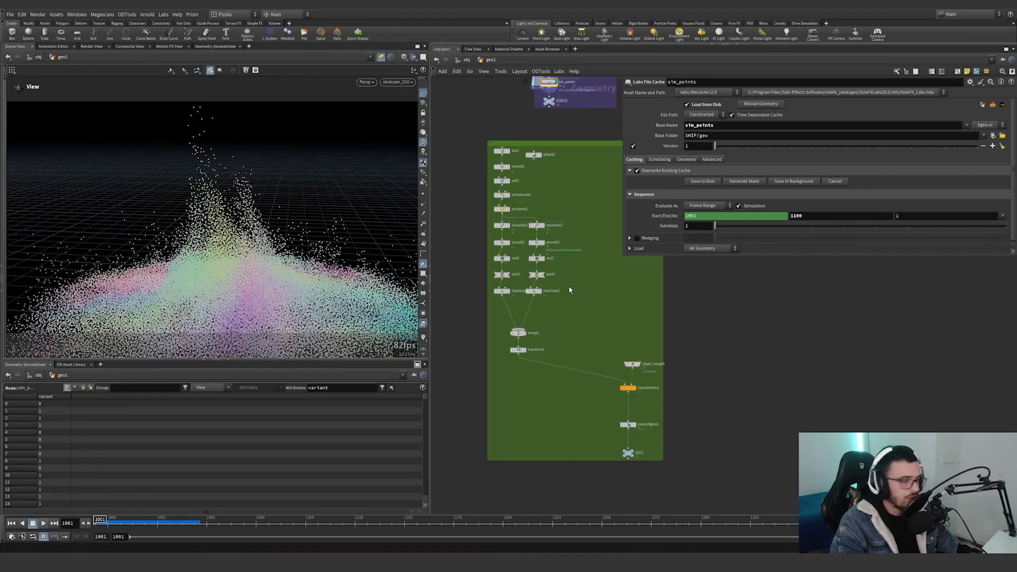
left_click_drag(622, 256, 776, 234)
middle_click_drag(563, 173, 638, 230)
scroll(588, 225, "up", 5)
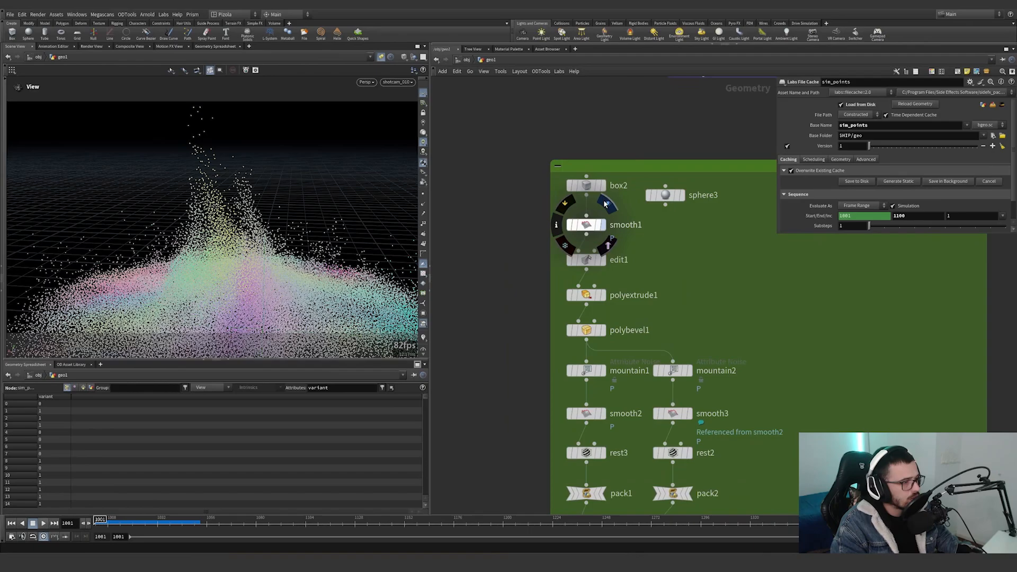
left_click(606, 191)
key("g")
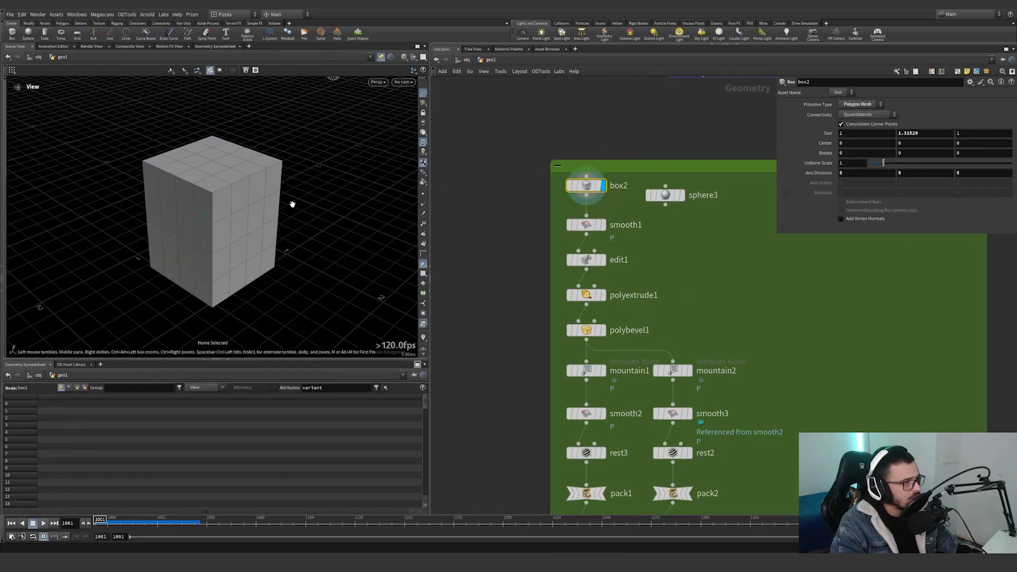
Display smooth1 and then edit1, showing their settings and orbiting around the flattened shape.
left_click(604, 225)
left_click(586, 224)
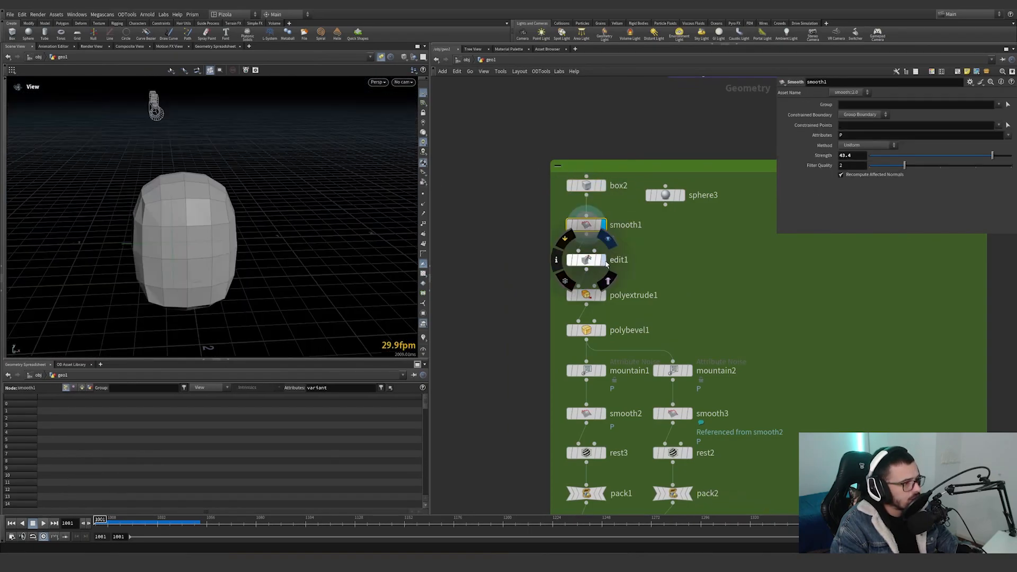
left_click(604, 260)
left_click_drag(648, 275, 545, 252)
left_click_drag(345, 255, 318, 215)
left_click(565, 241)
left_click(565, 241)
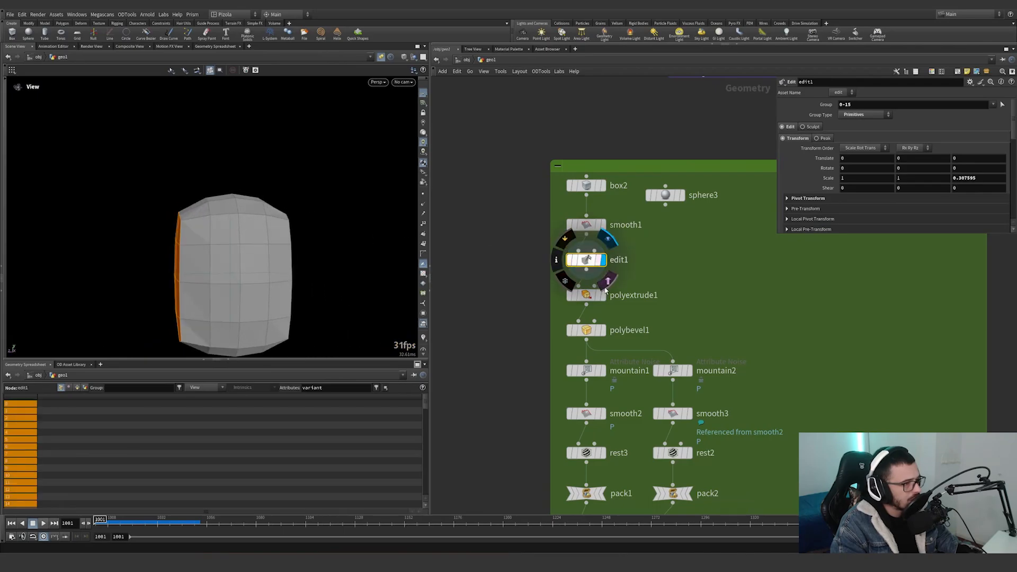
Display polyextrude1, show its extrusion settings and orbit to the inset face.
left_click(604, 295)
left_click_drag(660, 310, 554, 283)
left_click_drag(244, 246, 334, 248)
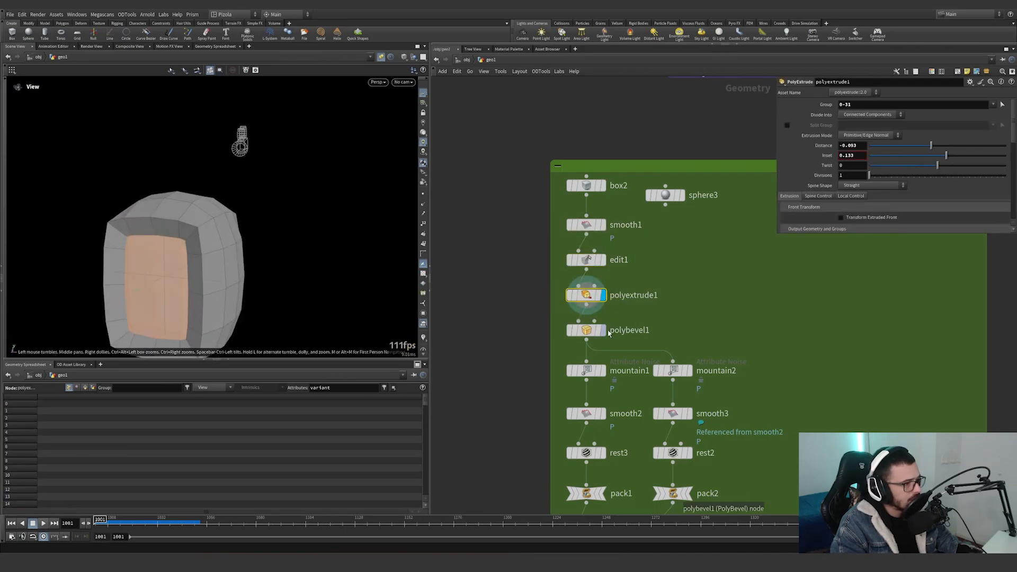
Display polybevel1, show its edge bevel settings and inspect the bevelled rim.
left_click(603, 330)
left_click_drag(672, 311, 561, 338)
left_click_drag(241, 251, 265, 233)
middle_click_drag(612, 382, 586, 285)
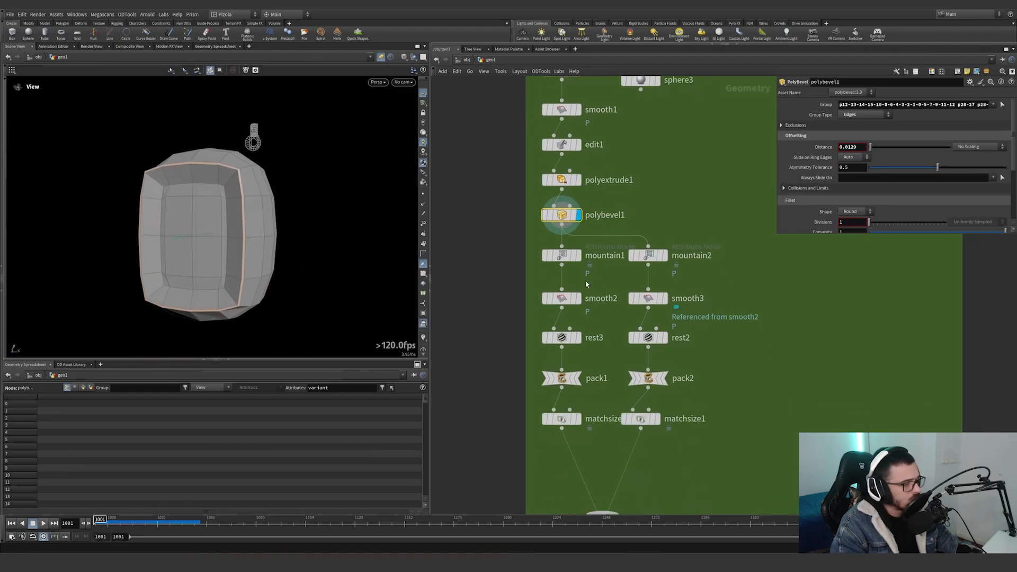
Compare the two grain variants by displaying mountain1 and mountain2, and their smoothed results smooth2 and smooth3, showing smooth3's settings.
left_click(579, 257)
left_click_drag(581, 266, 536, 258)
left_click(665, 257)
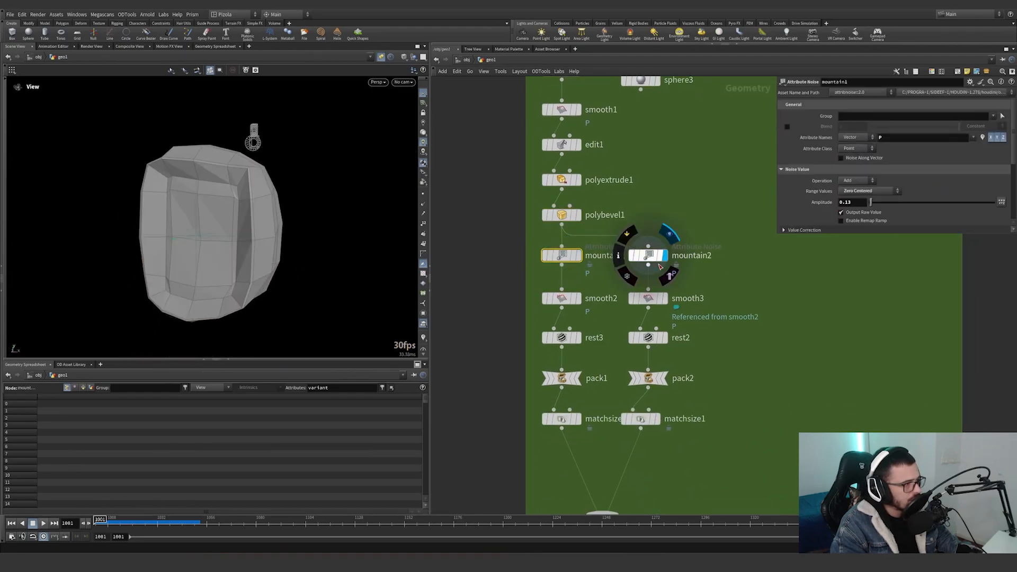
left_click(578, 298)
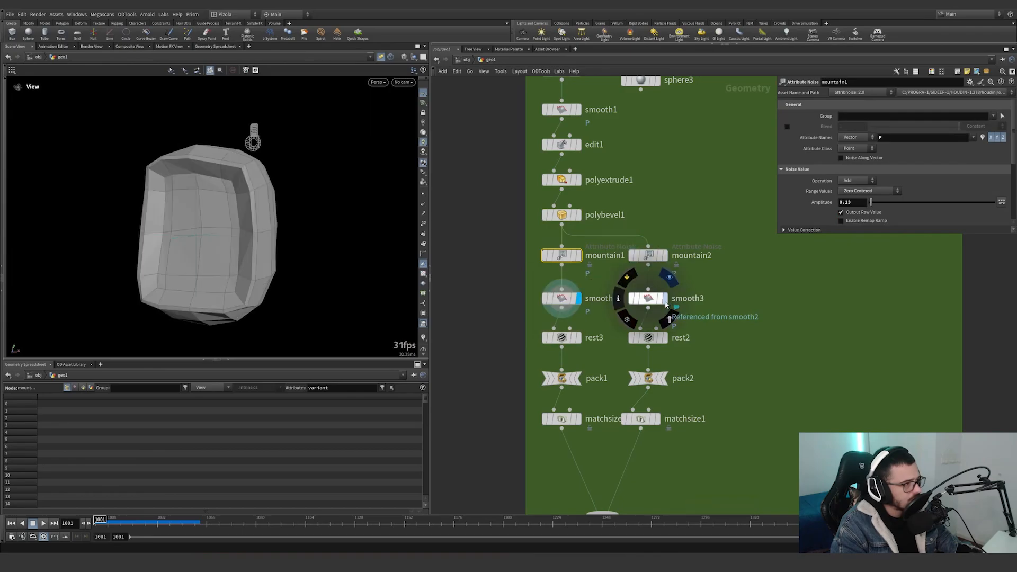
left_click(665, 298)
left_click(647, 299)
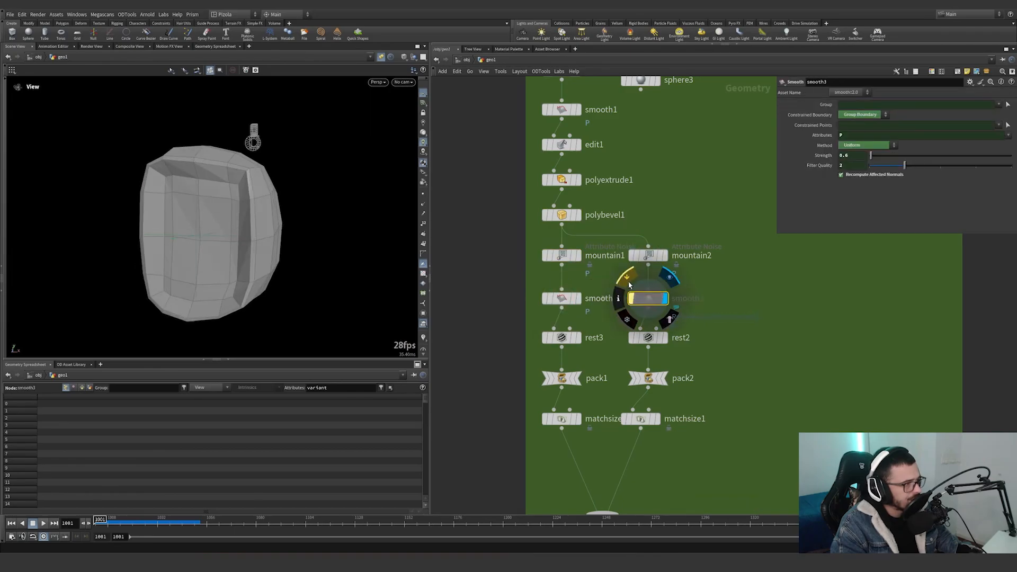
Display rest2 and rest3 in turn and show their rest position settings.
left_click(665, 337)
left_click(647, 337)
left_click(578, 340)
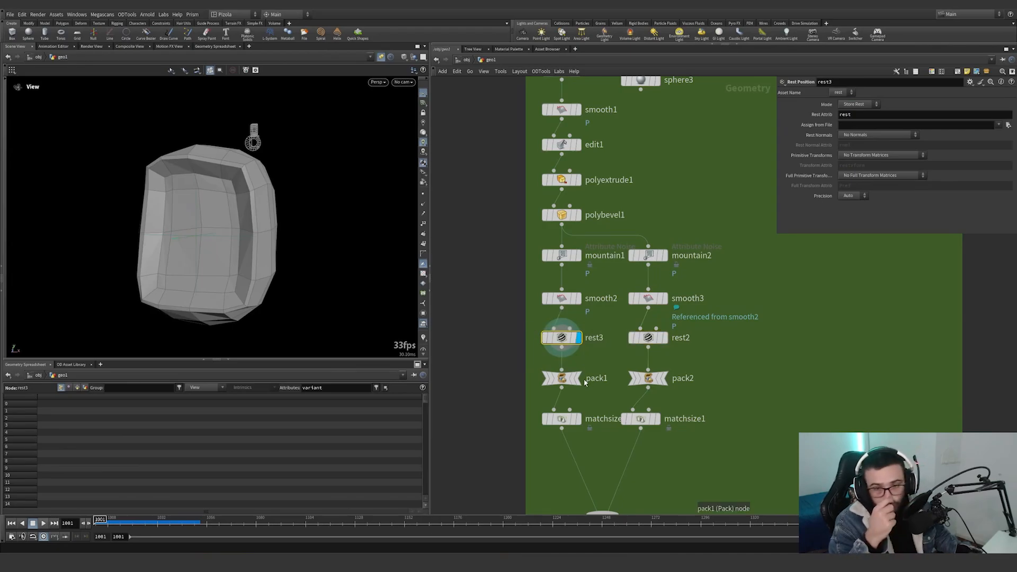
Step through pack1 and pack2, and the match size nodes below them, displaying each variant and its settings.
middle_click_drag(597, 374, 595, 332)
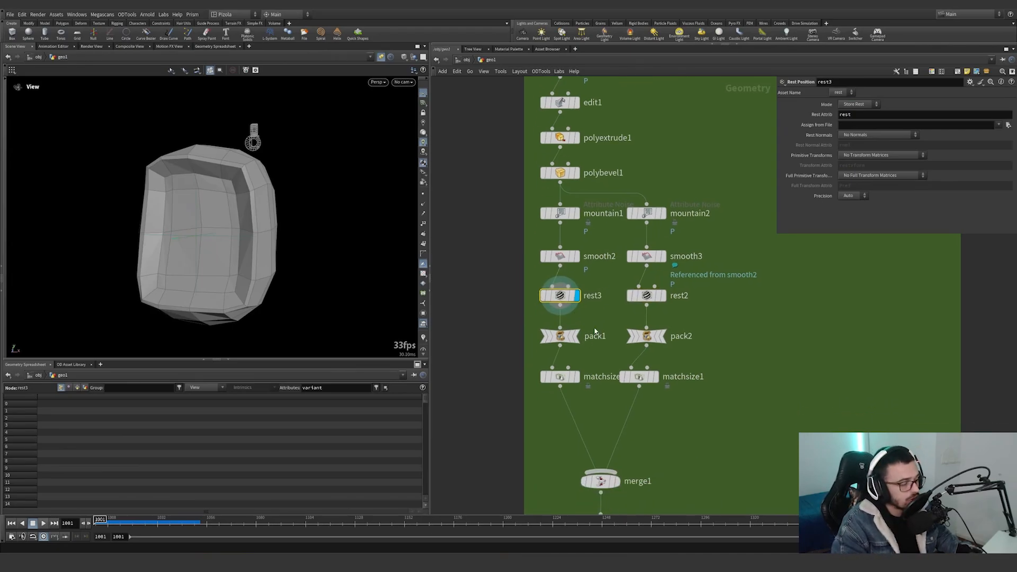
left_click(646, 336)
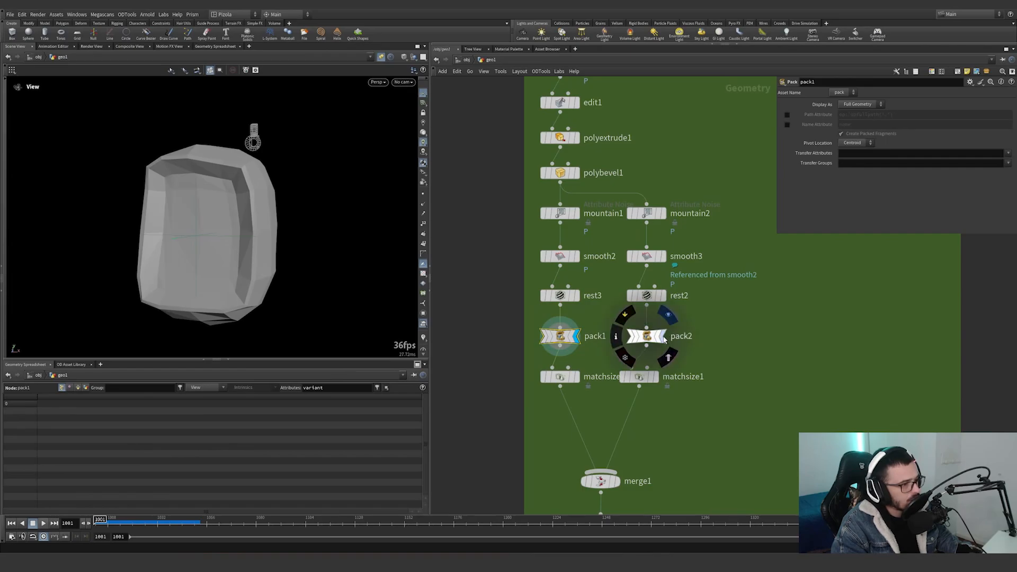
left_click(663, 336)
left_click(582, 356)
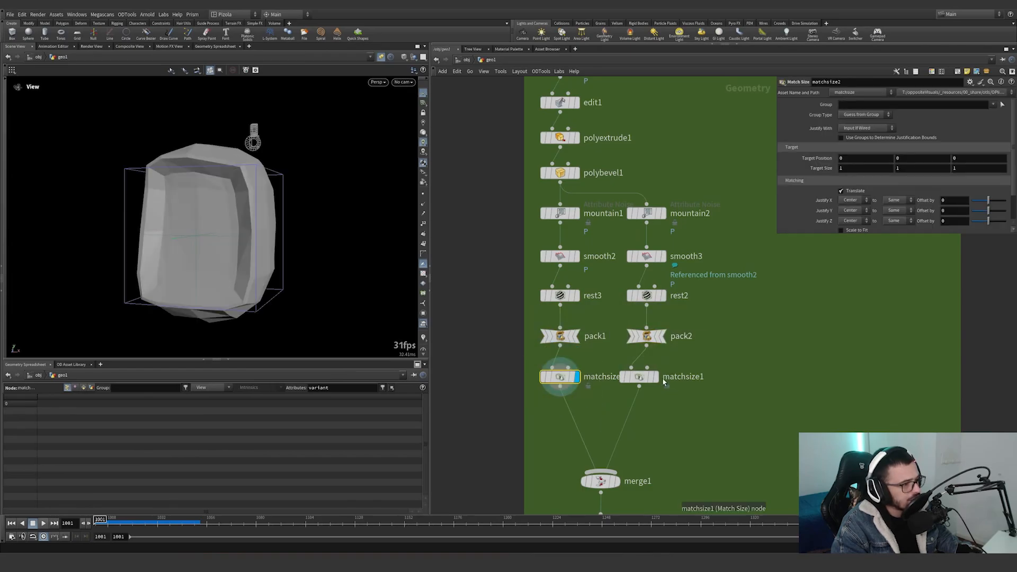
left_click(658, 379)
middle_click_drag(668, 416, 666, 295)
Display merge1, orbit around the two overlapping variants, and display transform2 with its uniform scale setting.
left_click(617, 360)
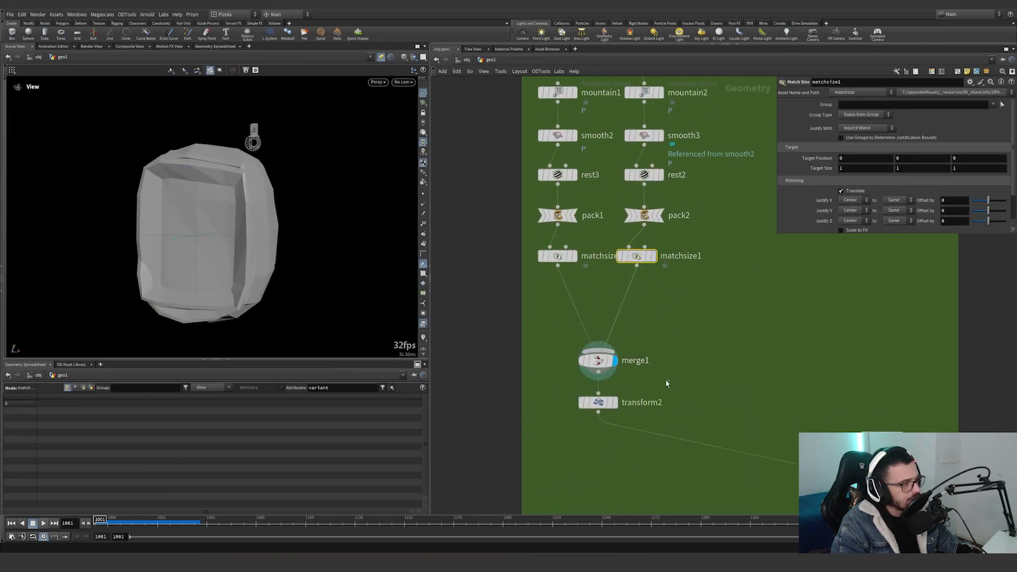
left_click(600, 361)
left_click_drag(205, 230, 248, 224)
key("s")
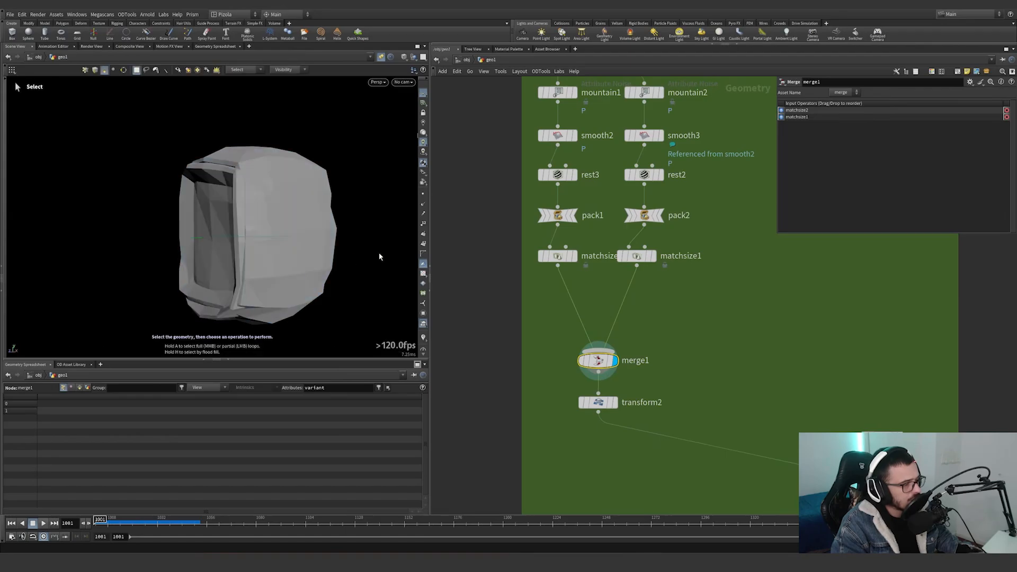
left_click(614, 402)
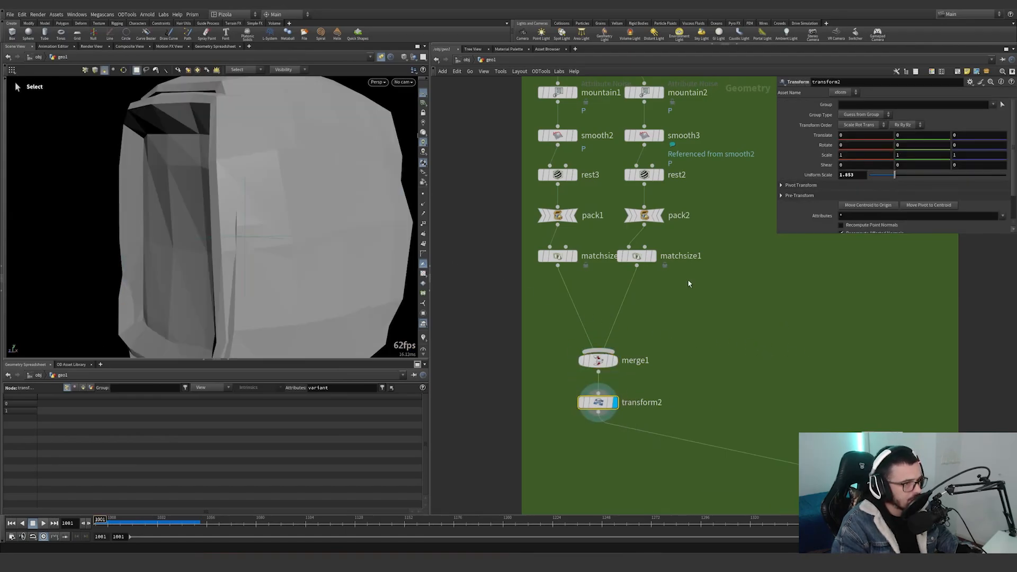
Go to the copy section of the green group, display object_merge4 and show its settings and imported point cloud.
scroll(188, 264, "down", 5)
scroll(707, 348, "down", 3)
middle_click_drag(707, 348, 507, 184)
scroll(507, 184, "up", 3)
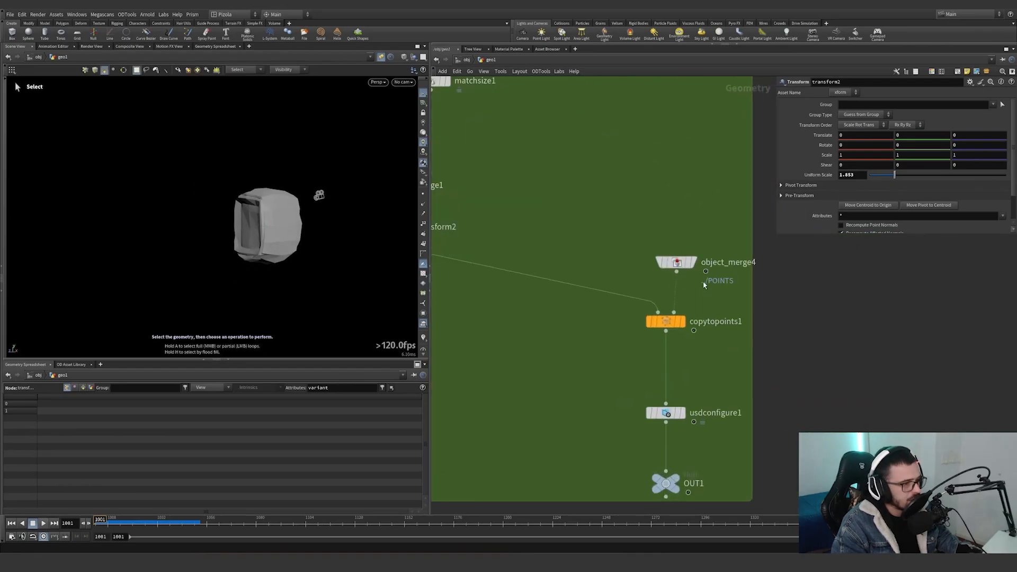
left_click(694, 263)
scroll(232, 181, "up", 1)
scroll(232, 181, "up", 3)
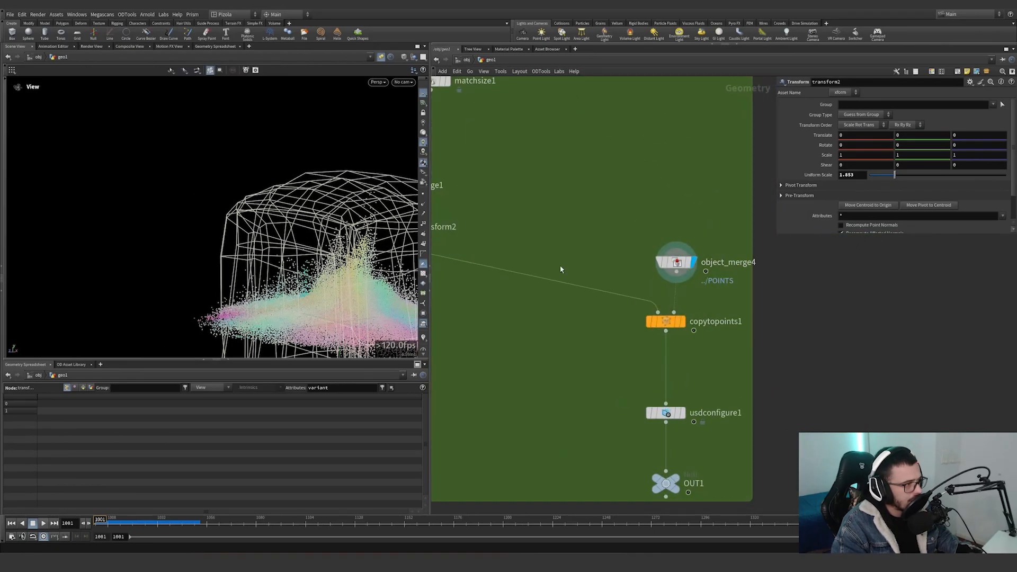
key("s")
left_click(677, 262)
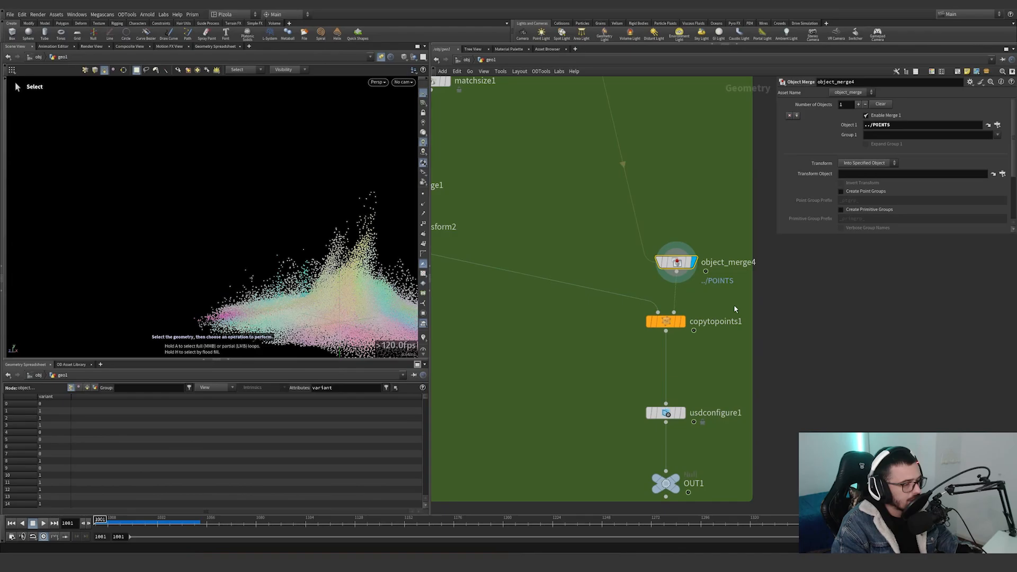
Highlight the variant piece attribute in the copytopoints1 settings and trace it back to the matchsize1 node.
middle_click_drag(677, 262, 569, 247)
middle_click_drag(479, 244, 480, 255)
left_click(667, 321)
double_click(866, 136)
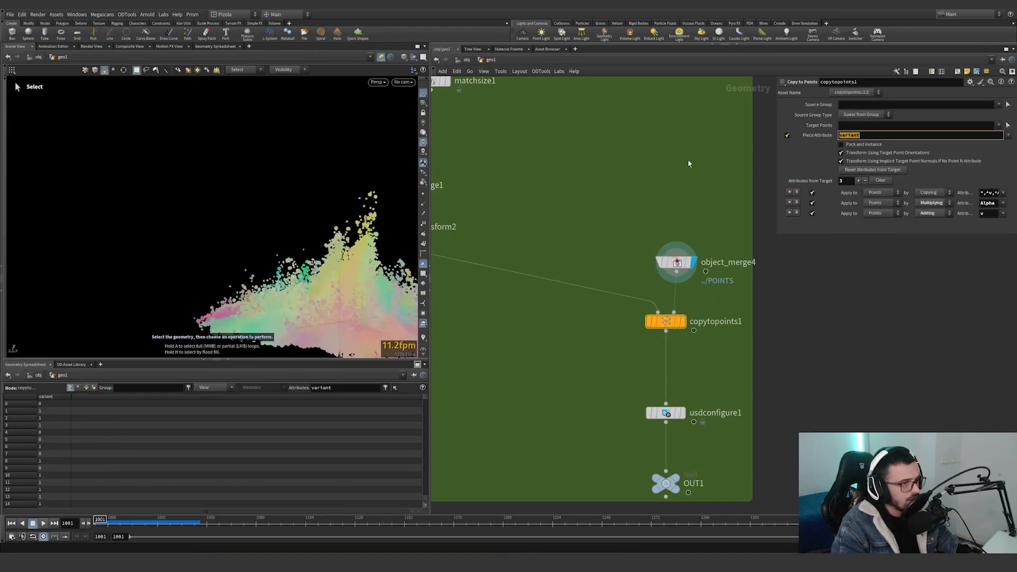
middle_click_drag(603, 208, 790, 322)
left_click(546, 194)
left_click_drag(682, 234, 595, 177)
key("h")
scroll(666, 365, "up", 5)
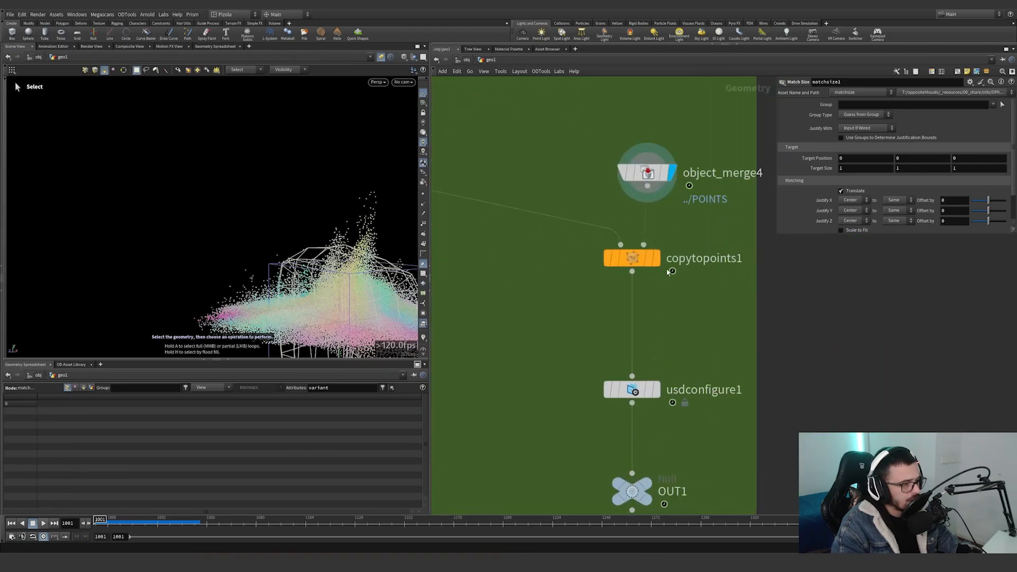
Display copytopoints1 and orbit close to the instanced grains.
left_click(657, 259)
left_click_drag(705, 302, 642, 258)
right_click_drag(345, 277, 377, 238, "alt")
mouse_move(376, 239)
left_mouse_down("alt")
mouse_move(349, 251)
mouse_move(362, 266)
mouse_move(377, 241)
left_mouse_up("alt")
Try feeding sphere3 into mountain2 as the second variant's base shape, and undo the connection.
scroll(528, 216, "down", 4)
middle_click_drag(492, 134, 636, 390)
scroll(599, 209, "up", 3)
middle_click_drag(628, 207, 657, 388)
middle_click_drag(612, 301, 597, 204)
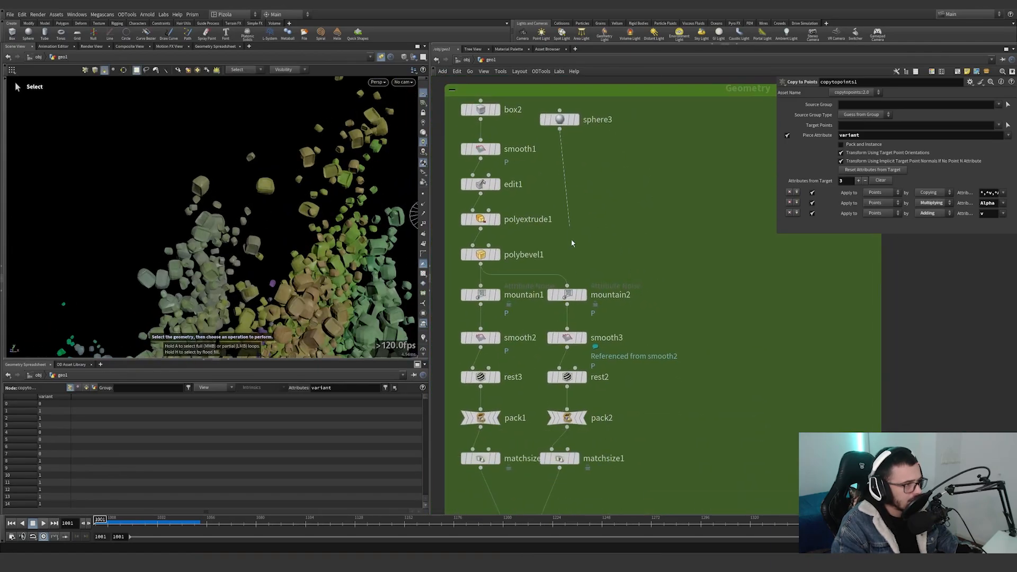
left_click_drag(572, 244, 573, 279)
key("ctrl+z")
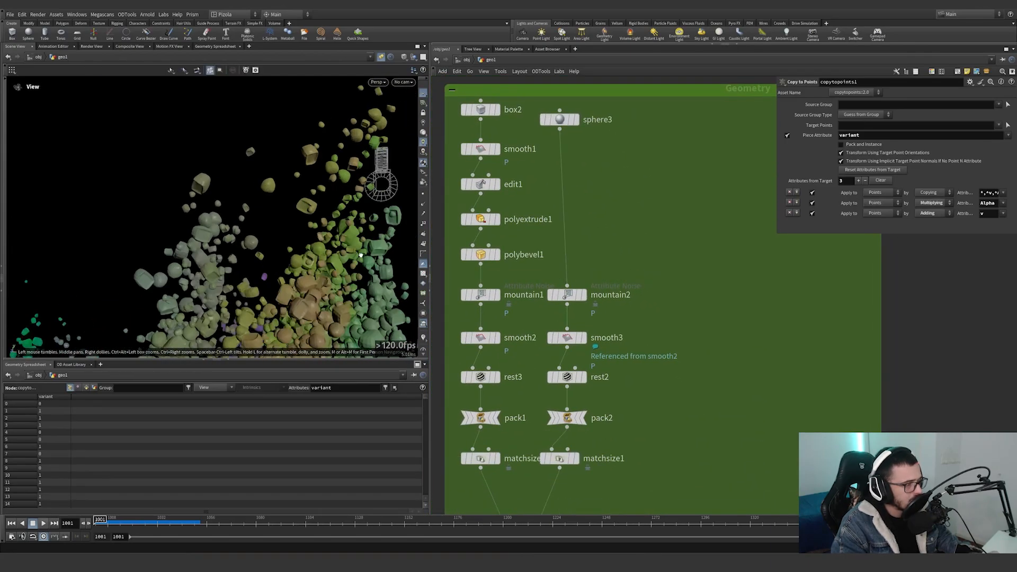
Display usdconfigure1 and examine its primitive definition settings, including Packed Primitives set to Create Point Instancer.
scroll(756, 382, "down", 5)
middle_click_drag(757, 382, 704, 311)
middle_click_drag(762, 422, 732, 371)
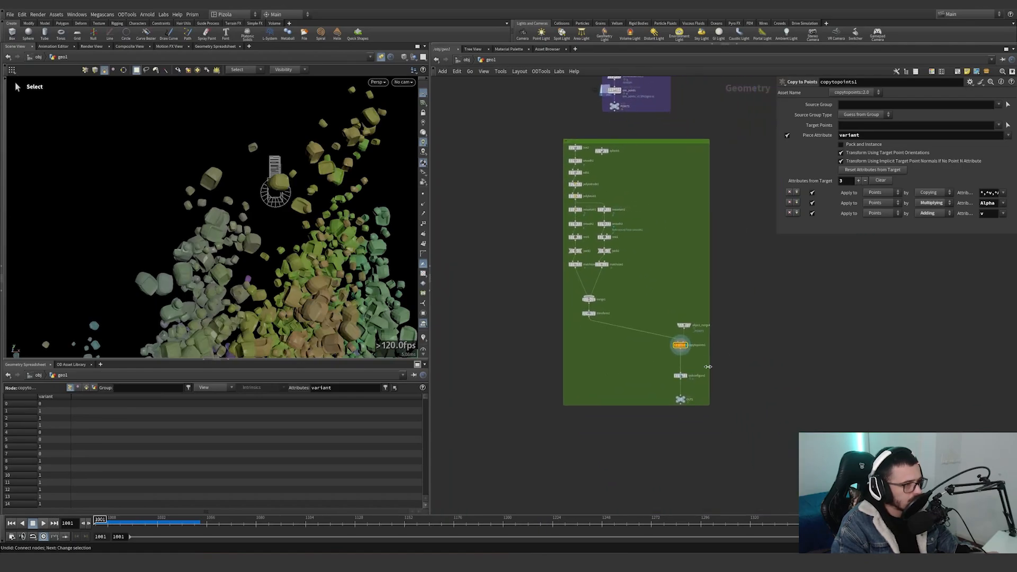
scroll(690, 388, "up", 5)
left_click(684, 365)
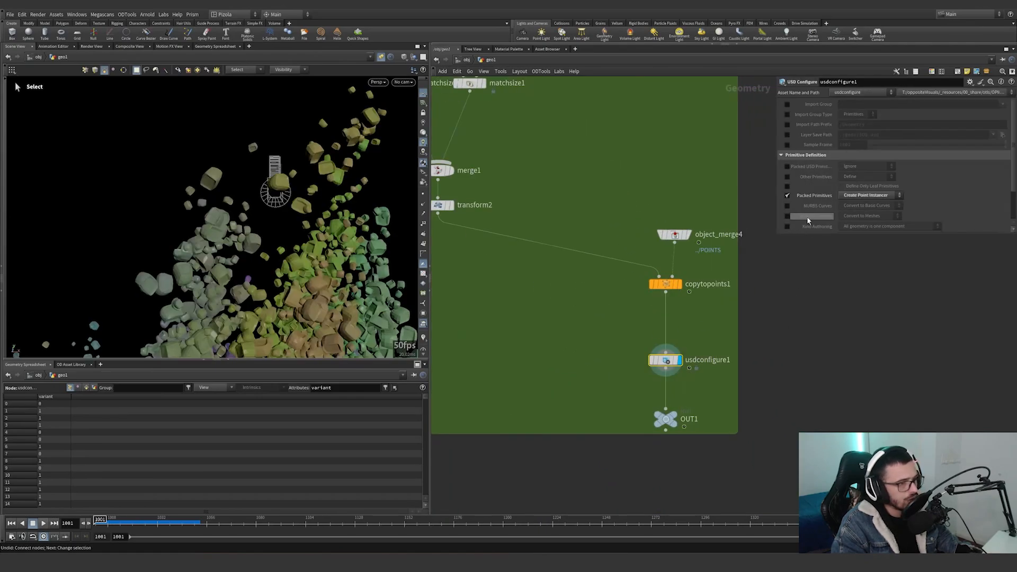
scroll(817, 200, "down", 2)
scroll(818, 200, "up", 2)
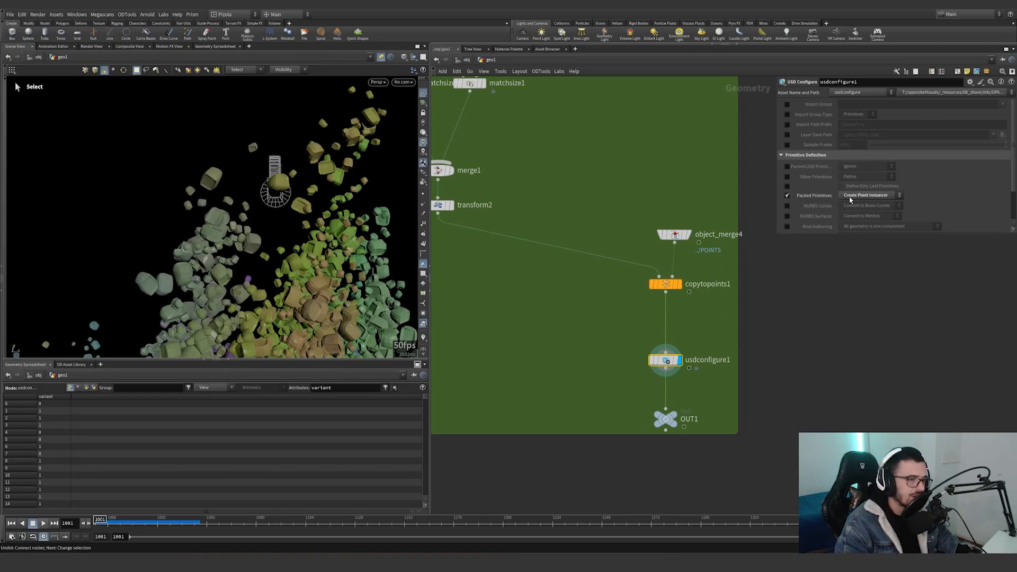
left_click_drag(718, 335, 624, 412)
left_click_drag(622, 387, 716, 335)
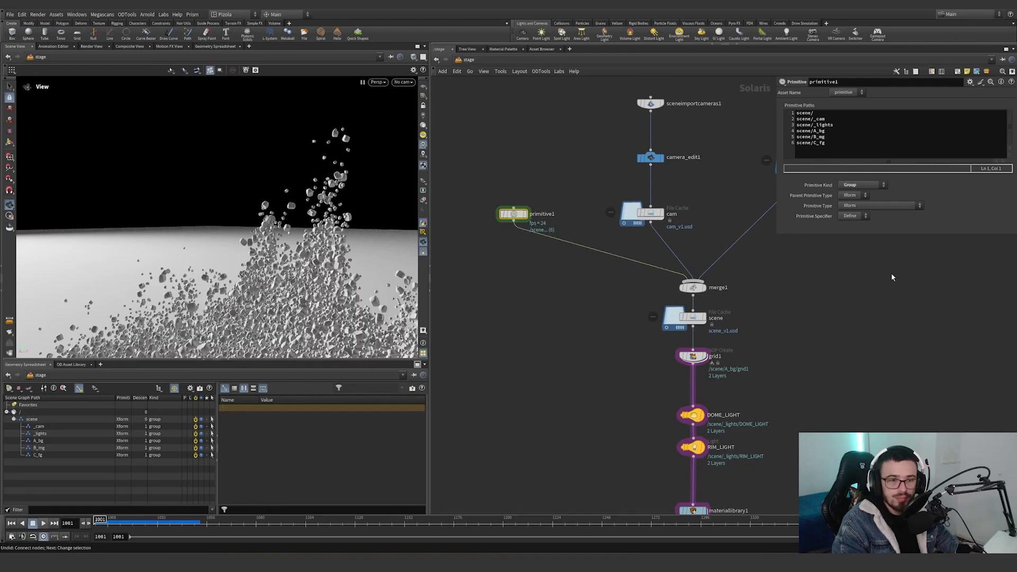
In the Solaris stage, highlight primitive1's list of primitive paths and select the A_bg group in the scene graph.
scroll(546, 203, "up", 3)
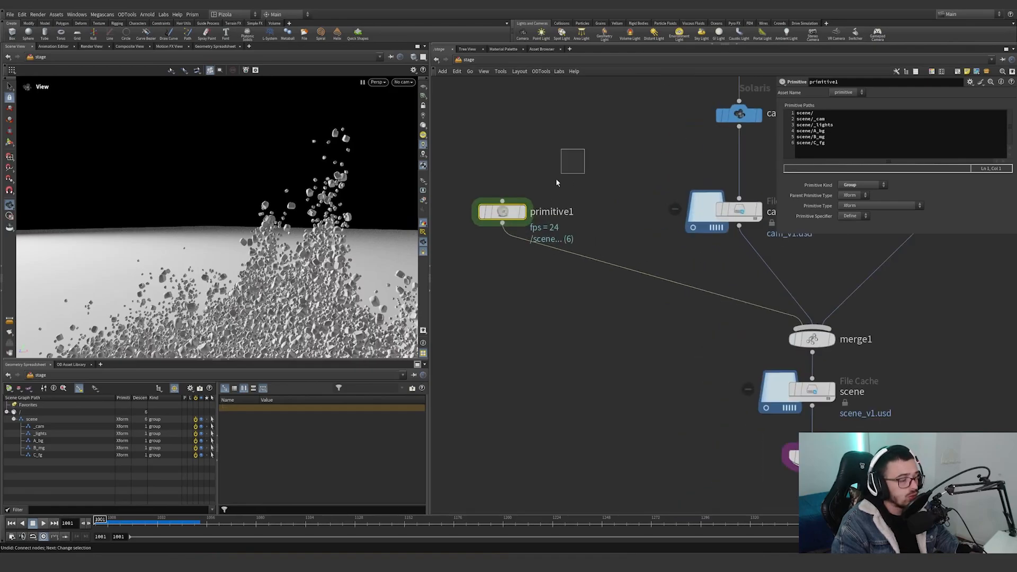
left_click_drag(861, 151, 766, 113)
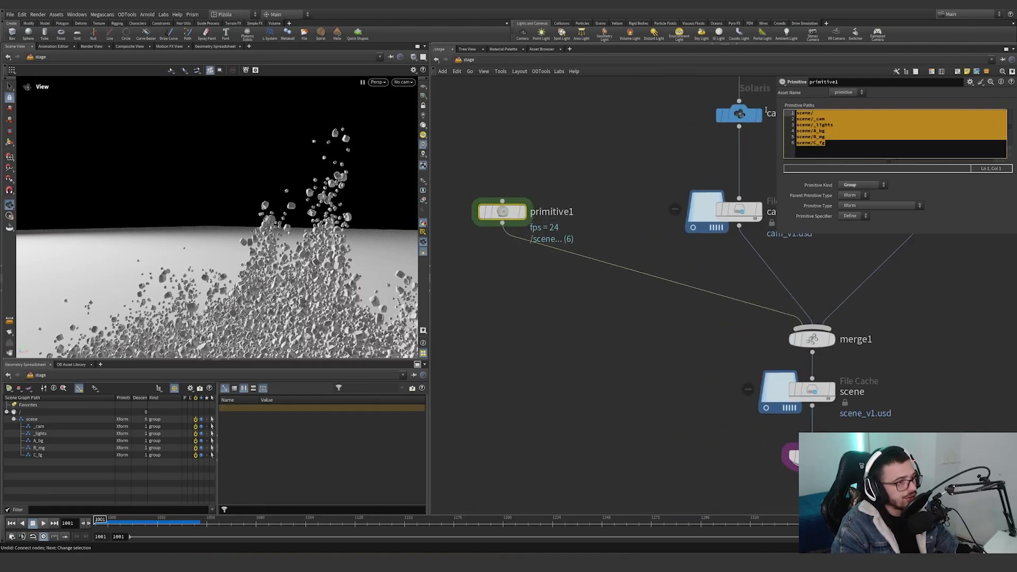
left_click(38, 454)
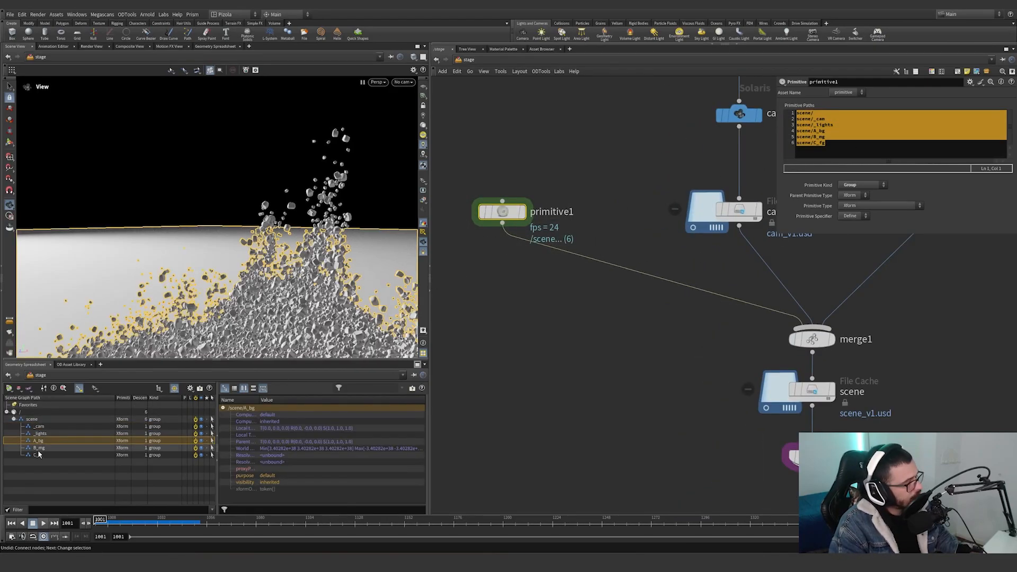
left_click(39, 440)
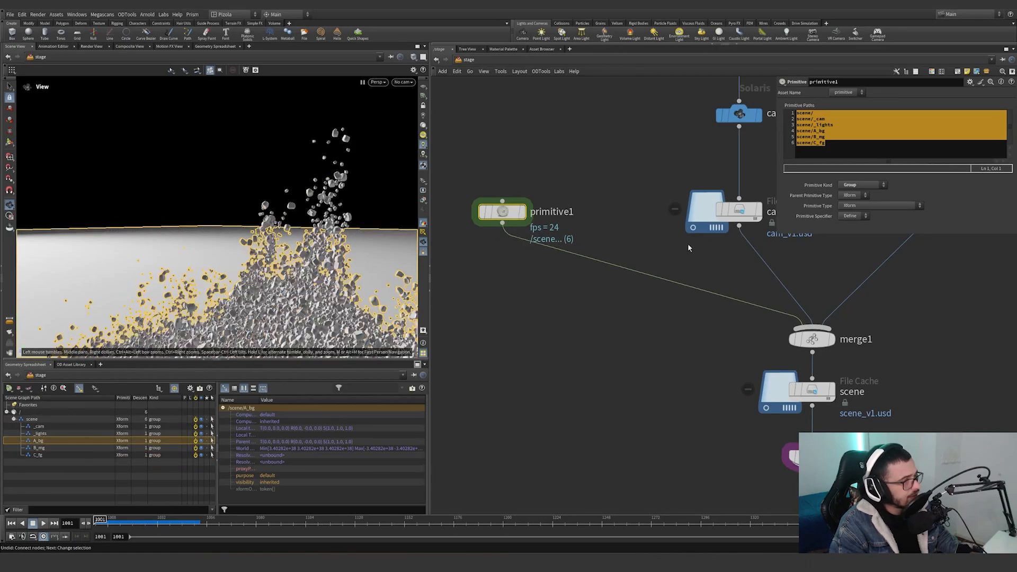
Bring the camera branch into view and display primitive1, followed by the cam file cache.
middle_click_drag(633, 248, 545, 291)
scroll(577, 251, "down", 3)
scroll(494, 250, "up", 1)
left_click(495, 254)
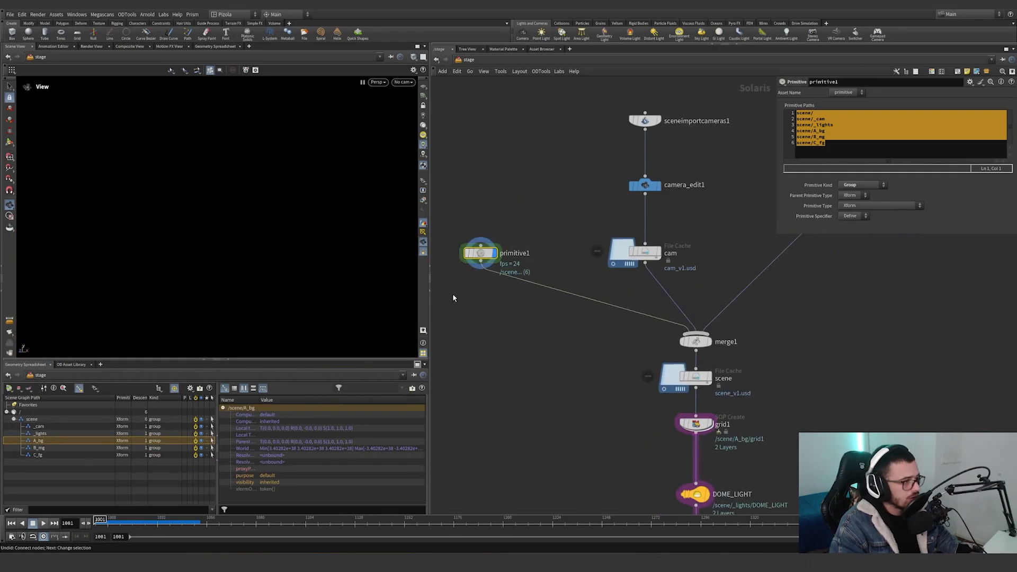
left_click(661, 253)
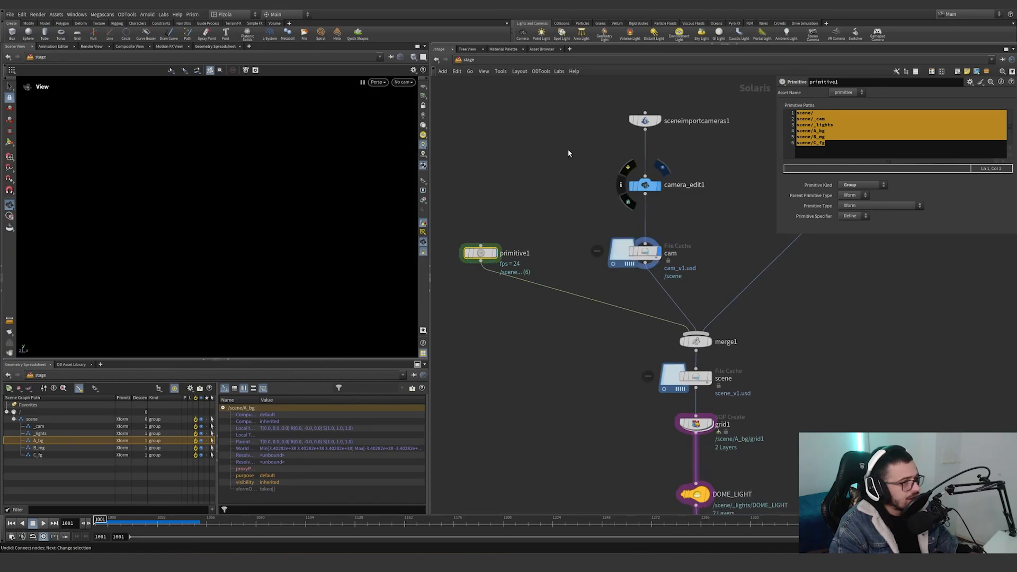
Display camera_edit1 with its settings, frame the shot camera in the viewport and turn on the reference grid.
left_click_drag(598, 157, 698, 208)
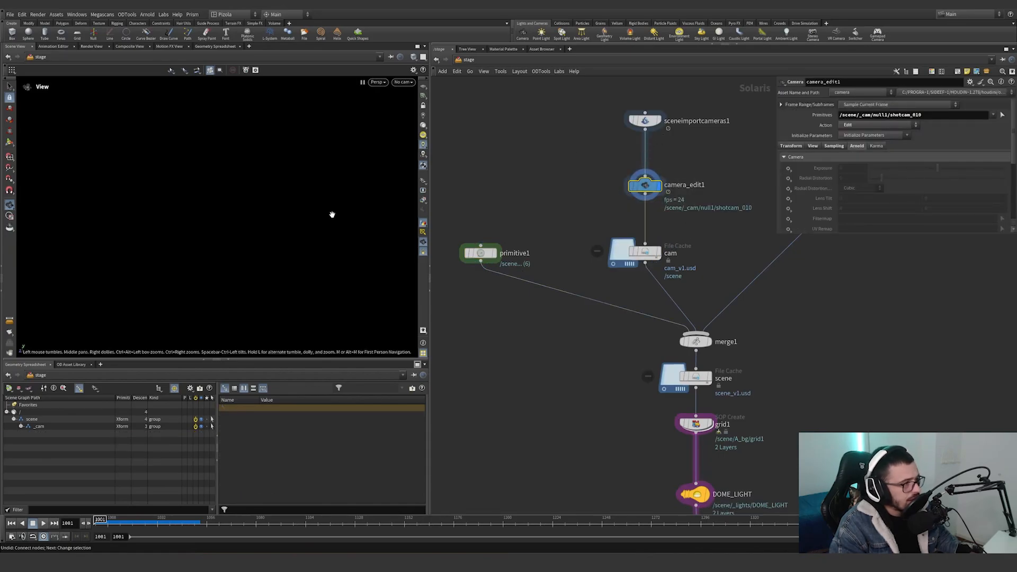
key("space+g")
scroll(267, 216, "down", 4)
left_click(424, 86)
scroll(248, 227, "down", 8)
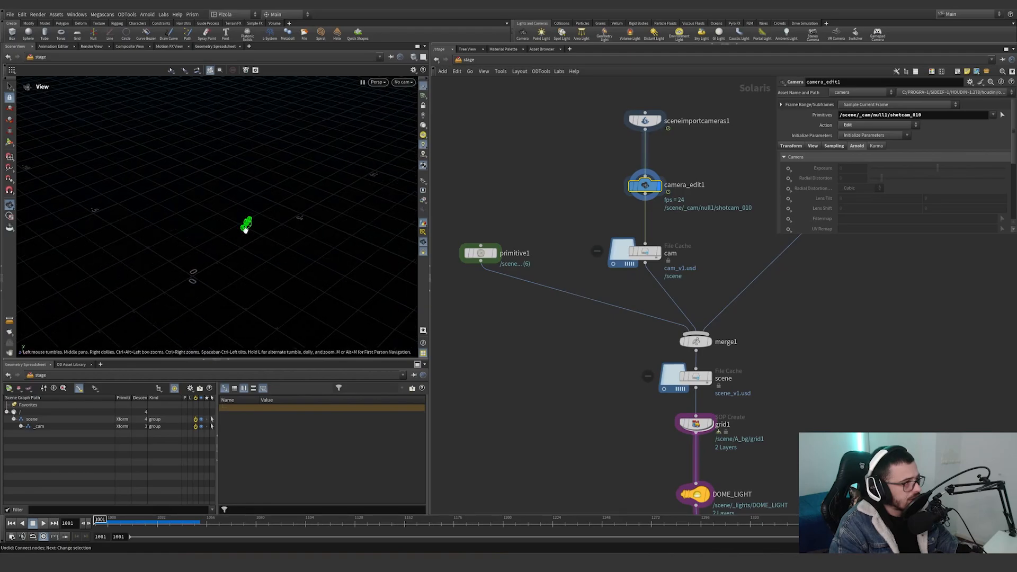
Orbit around the shot camera and its focus handles, and show camera_edit1's sampling settings for focus distance and F-stop.
mouse_move(244, 228)
left_mouse_down()
mouse_move(212, 225)
mouse_move(259, 227)
left_mouse_up()
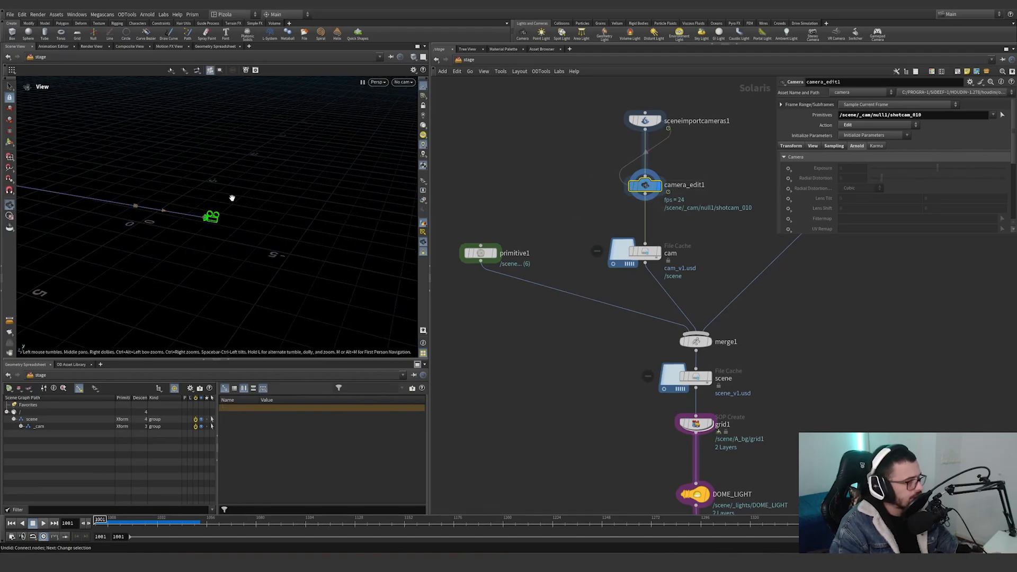
left_click_drag(230, 200, 384, 182)
scroll(383, 182, "up", 4)
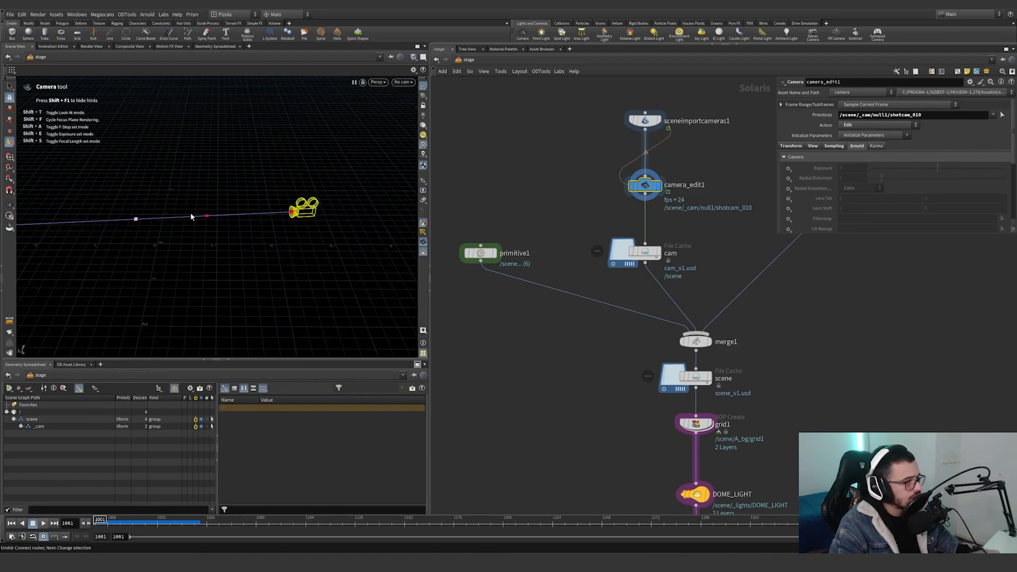
left_click(836, 146)
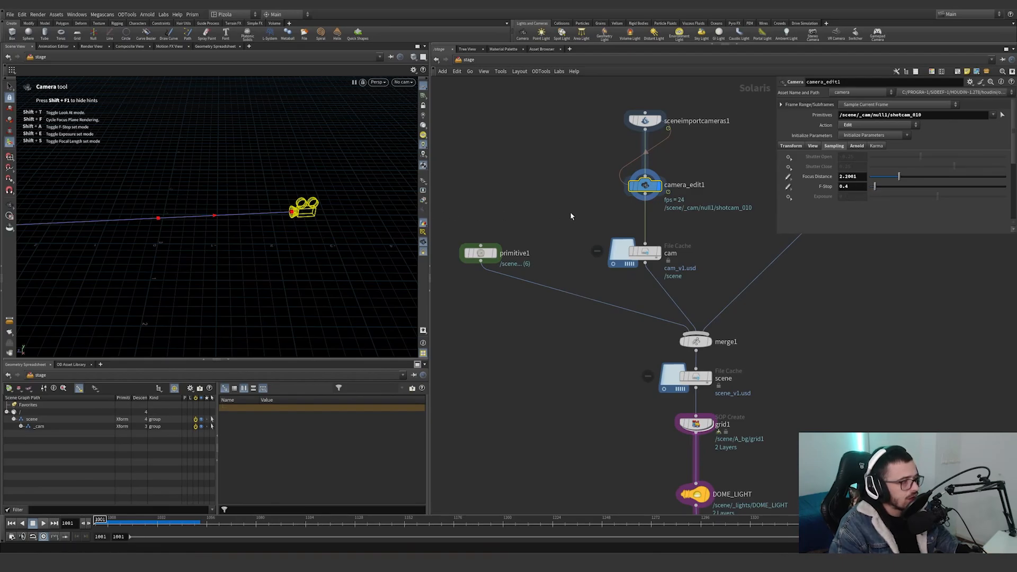
Display the cam file cache and highlight its base folder path.
middle_click_drag(733, 220, 649, 242)
scroll(630, 248, "down", 2)
left_click(585, 264)
left_click_drag(637, 250, 532, 297)
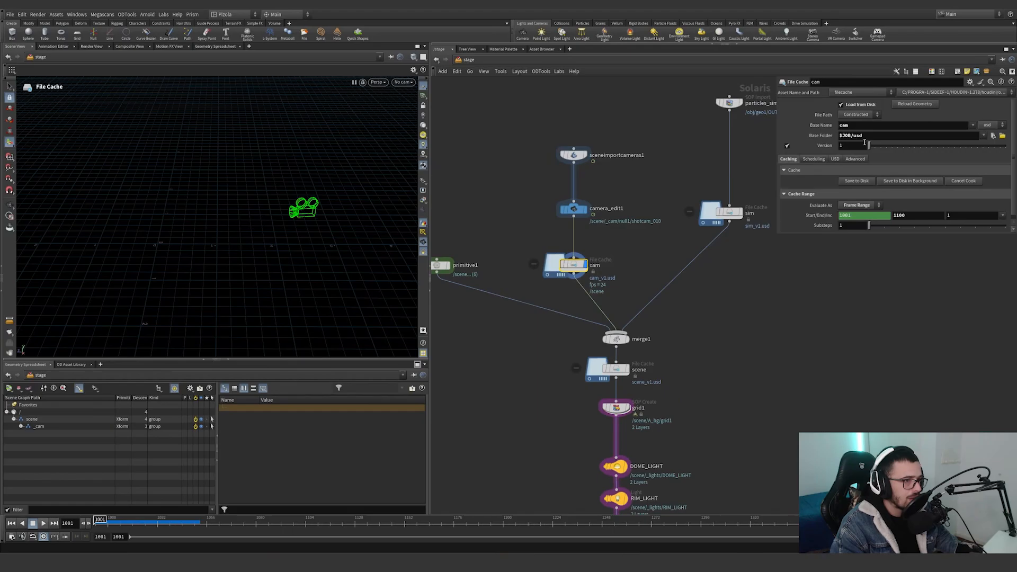
Open the Set Project dialog to show where the project folder is defined, and close it without choosing a folder.
left_click(10, 15)
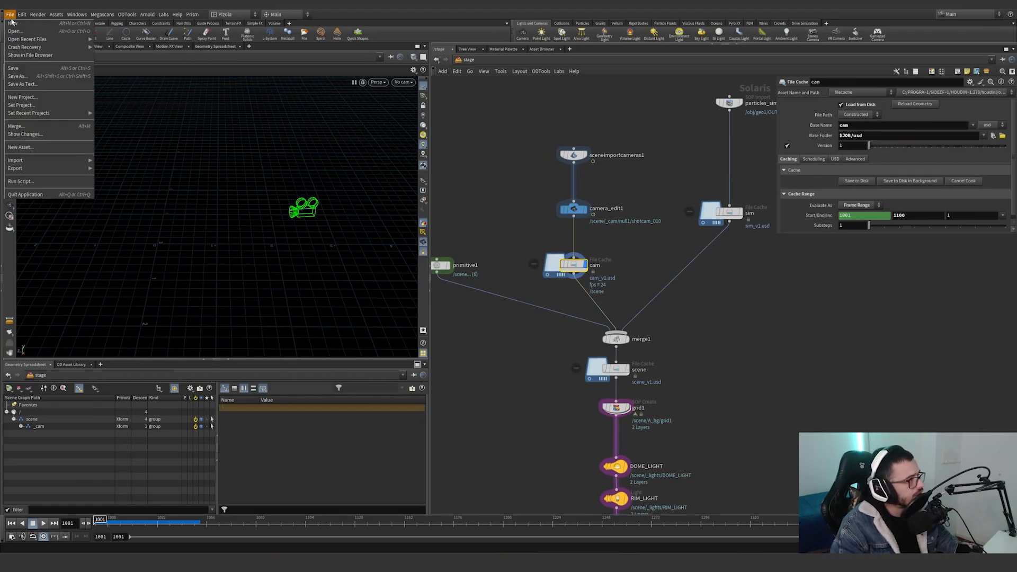
left_click(21, 105)
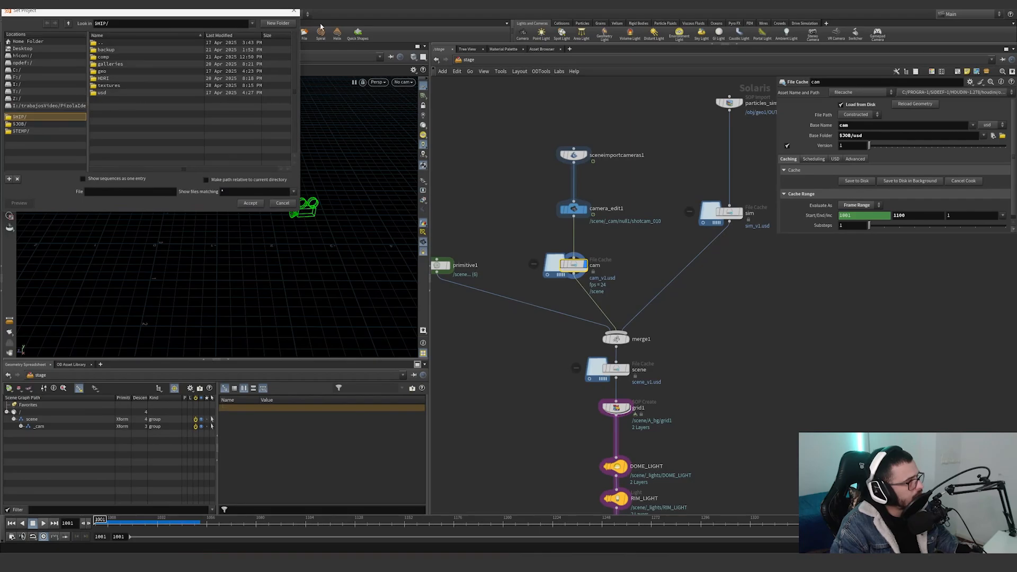
left_click(293, 12)
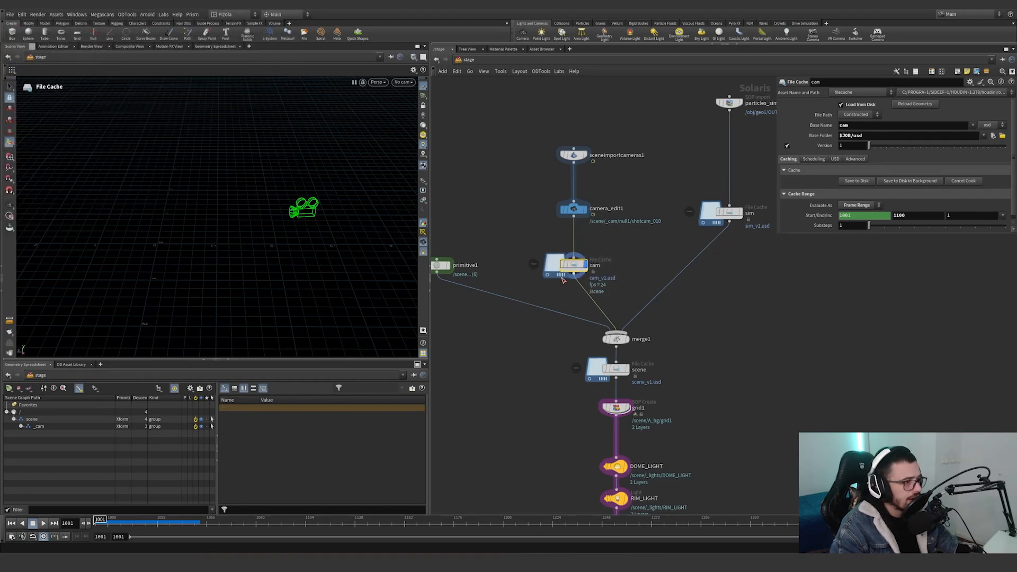
Display the particles_sim SOP Import and orbit around the imported grains in the viewport.
left_click_drag(632, 239, 522, 283)
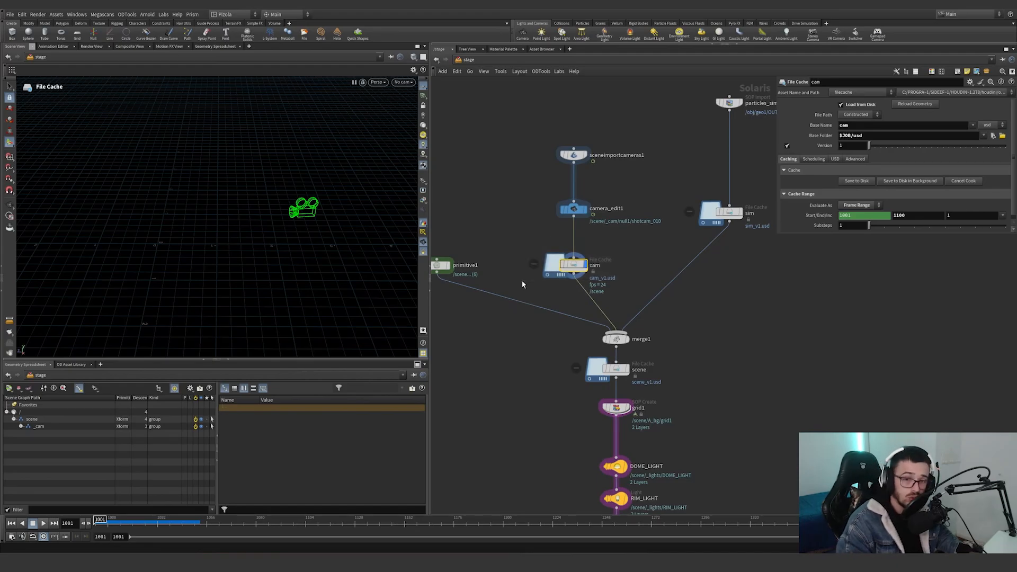
left_click_drag(521, 248, 624, 298)
middle_click_drag(674, 267, 552, 314)
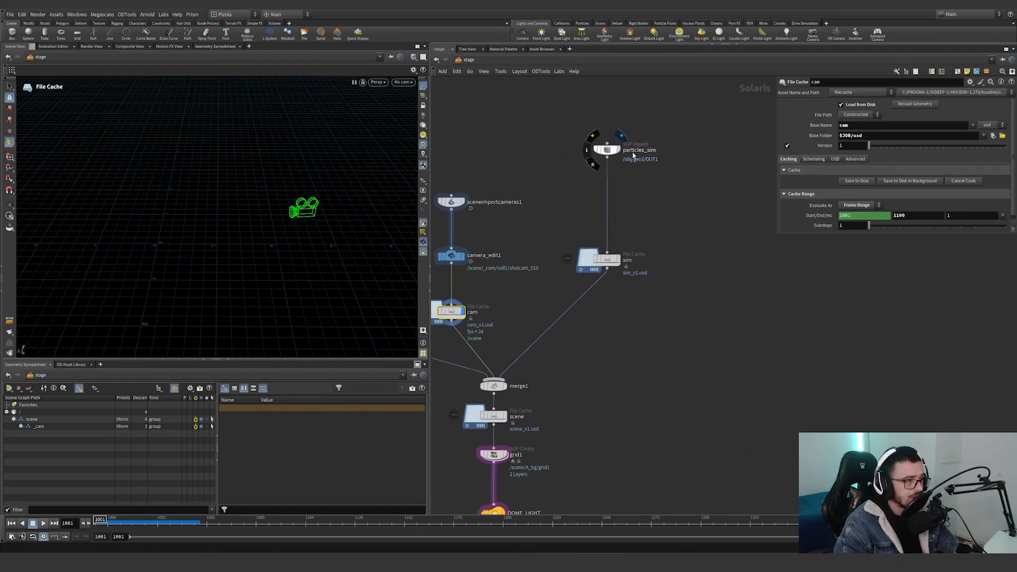
left_click(607, 150)
left_click_drag(273, 248, 182, 227, "alt")
right_click_drag(182, 227, 230, 202, "alt")
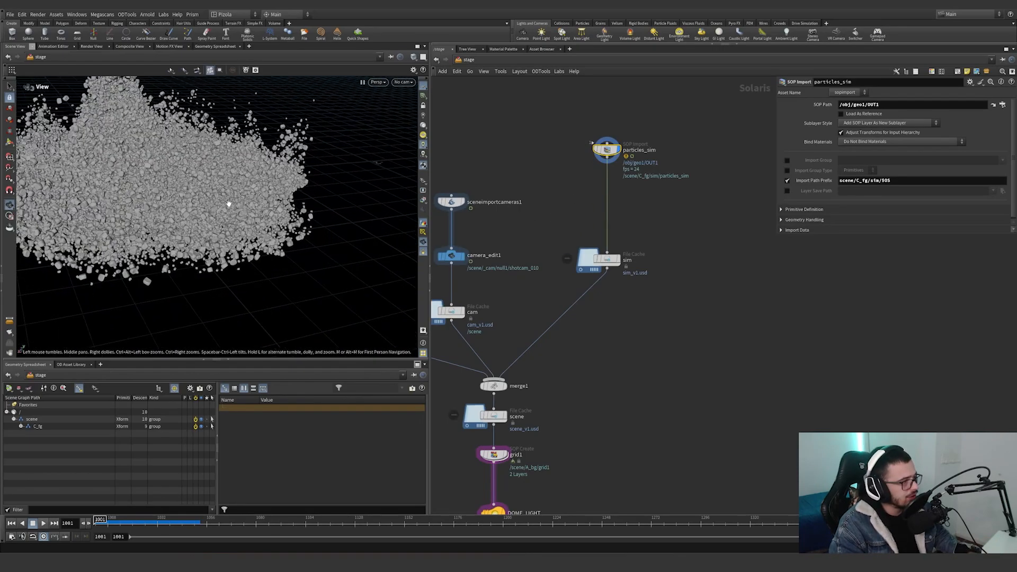
Scrub the timeline to preview the grain motion and point out particles_sim's import path prefix.
left_click_drag(230, 202, 226, 481, "alt")
mouse_move(158, 522)
left_mouse_down()
mouse_move(184, 520)
mouse_move(123, 520)
mouse_move(152, 520)
mouse_move(138, 520)
left_mouse_up()
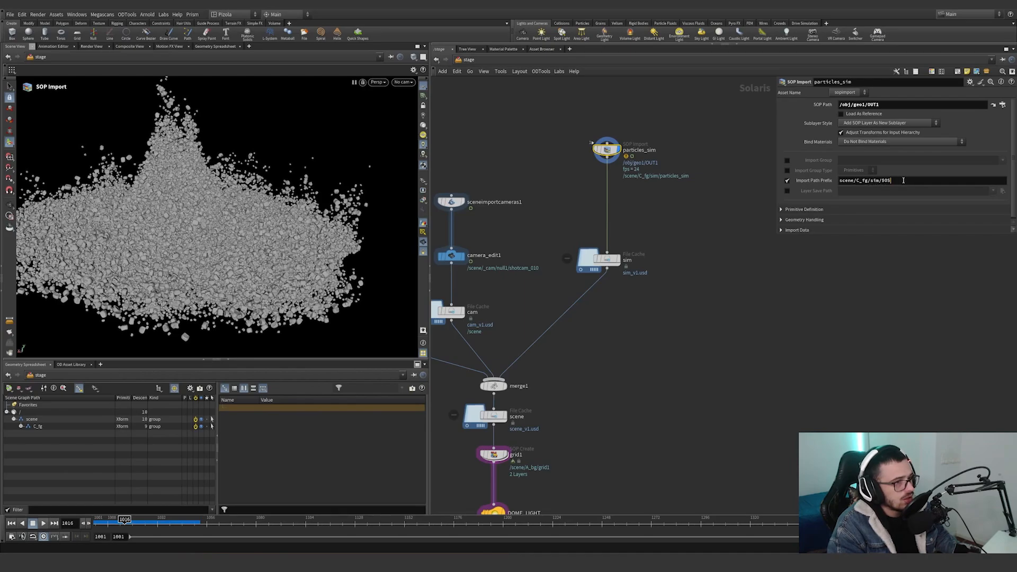
key("Return")
Select primitive1 to review its primitive paths, and inspect merge1 where the branches are combined.
middle_click_drag(446, 303, 572, 307)
left_click(444, 316)
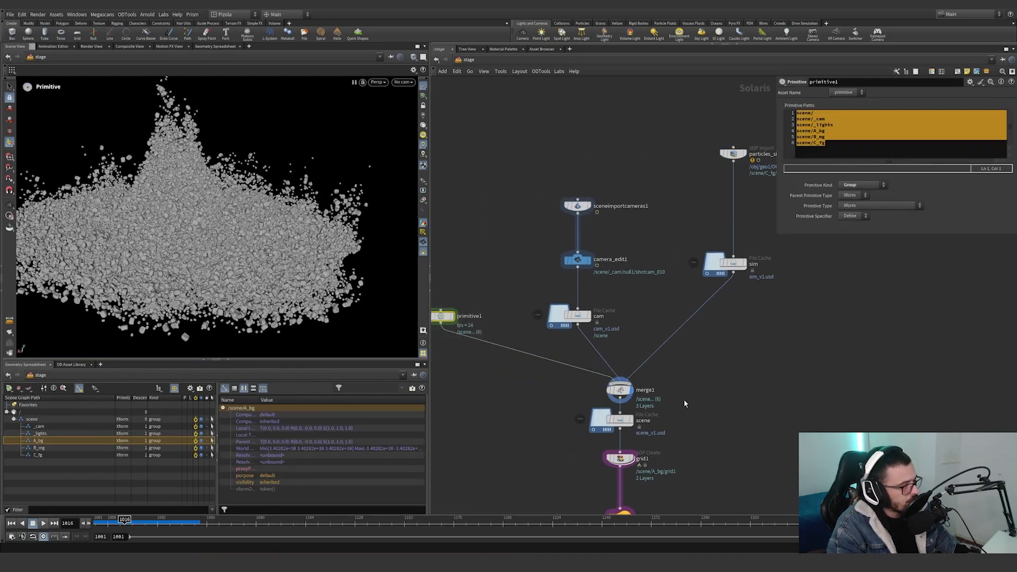
left_click(621, 390)
middle_click_drag(729, 357, 651, 414)
Scrub the timeline on the merged stage and display the particles_sim import again.
left_click_drag(128, 524, 197, 524)
left_click(652, 321)
left_click(667, 212)
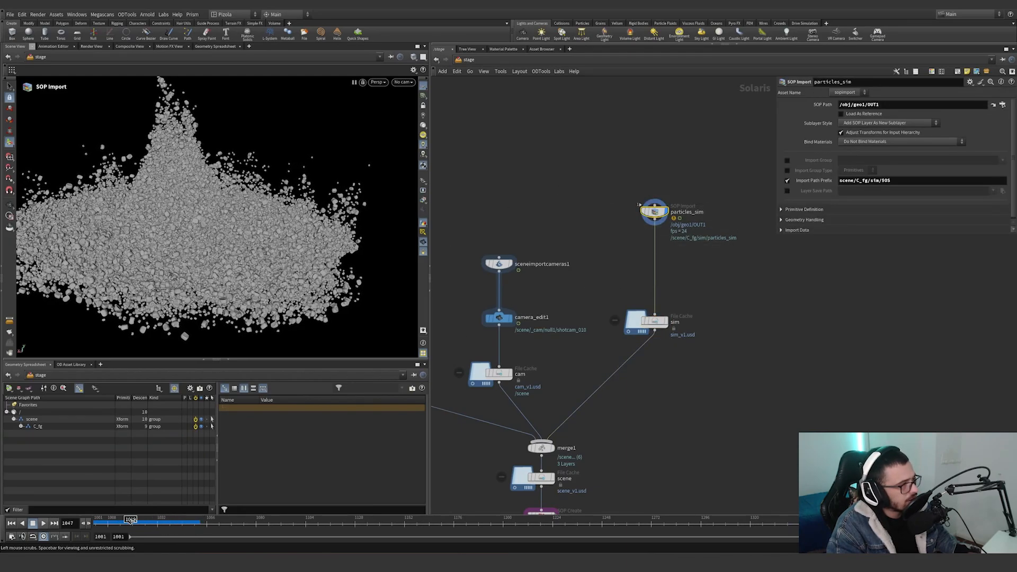
Display the sim file cache and expand C_fg in the scene graph down to the instance prototypes.
left_click(654, 321)
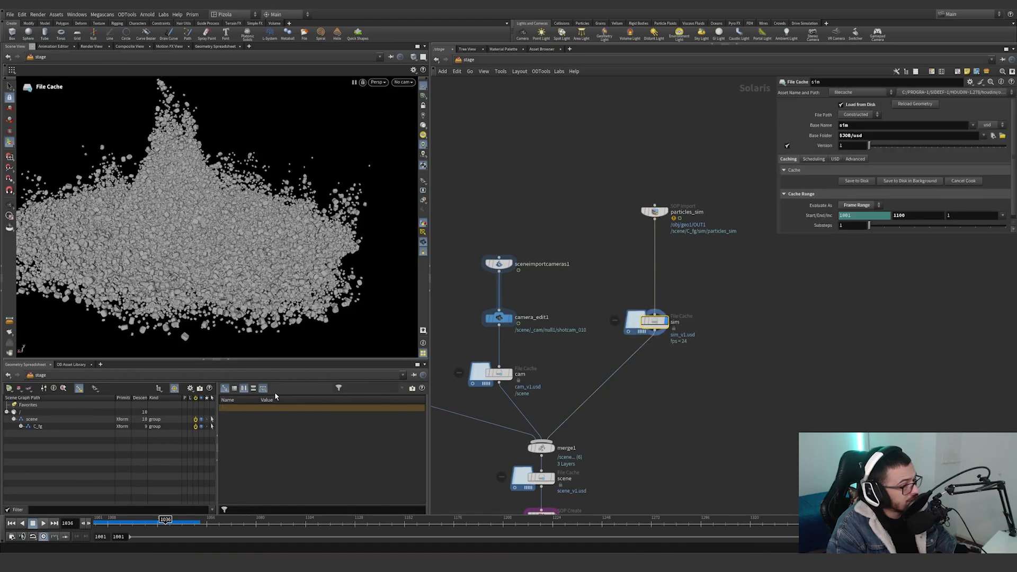
left_click(21, 427, "shift")
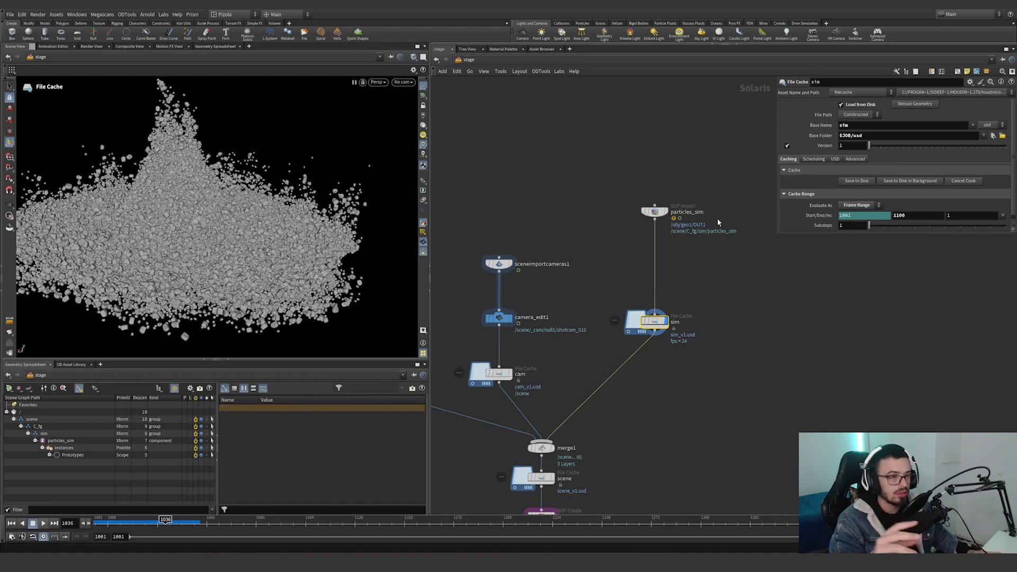
left_click(49, 456)
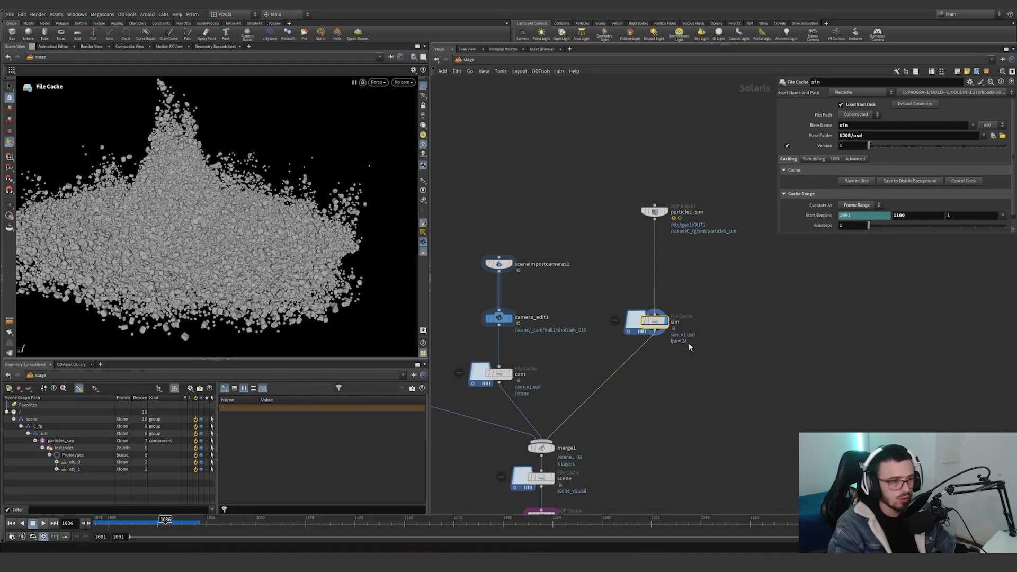
middle_click_drag(689, 343, 716, 335)
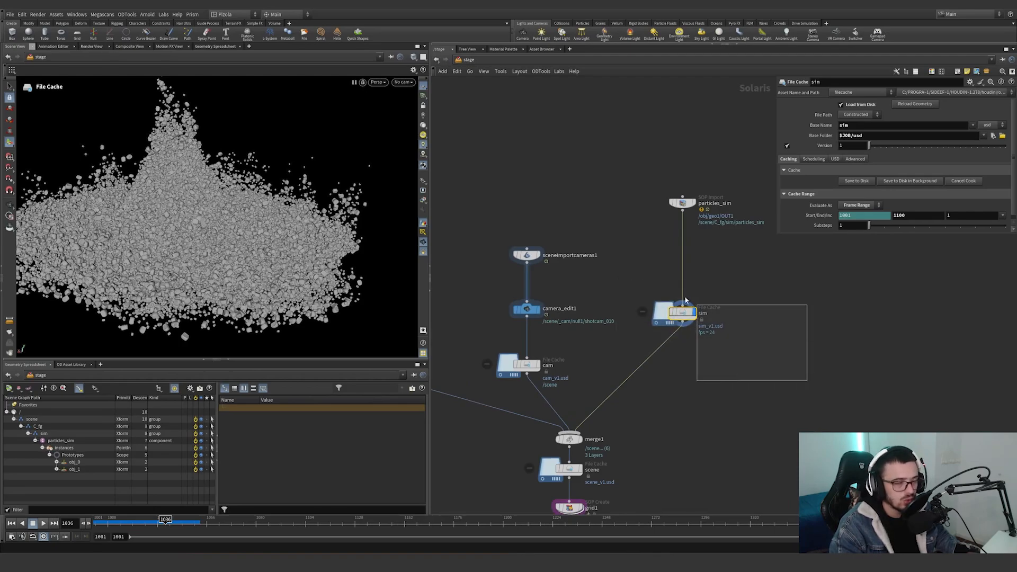
middle_click_drag(685, 300, 734, 236)
Switch between merge1 and the sim file cache to compare their scene graph hierarchies, ending with merge1 displayed.
left_click(615, 377)
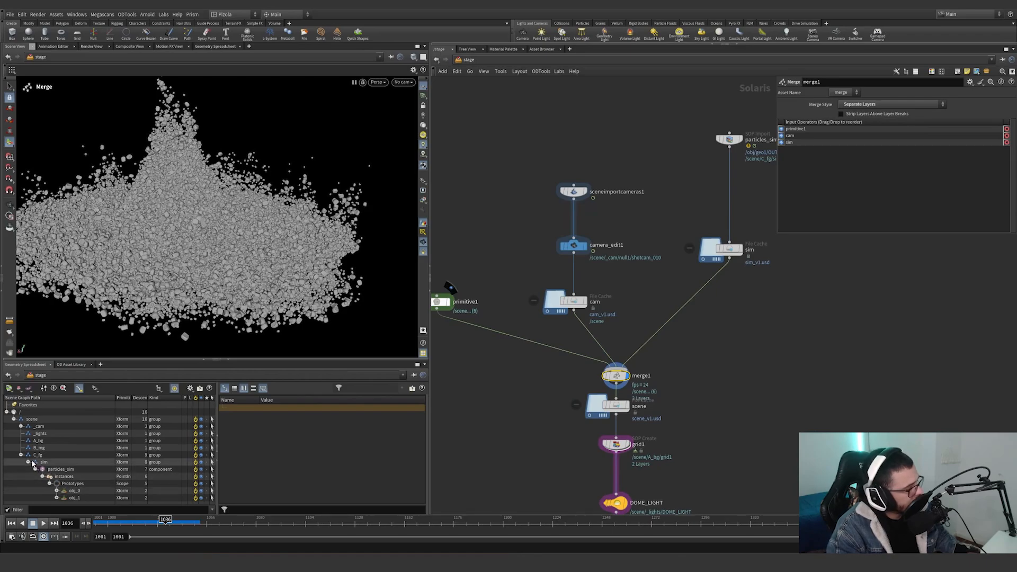
middle_click_drag(753, 367, 837, 350)
left_click_drag(586, 365, 495, 262)
left_click(657, 284)
middle_click_drag(755, 289, 619, 332)
left_click_drag(765, 326, 622, 240)
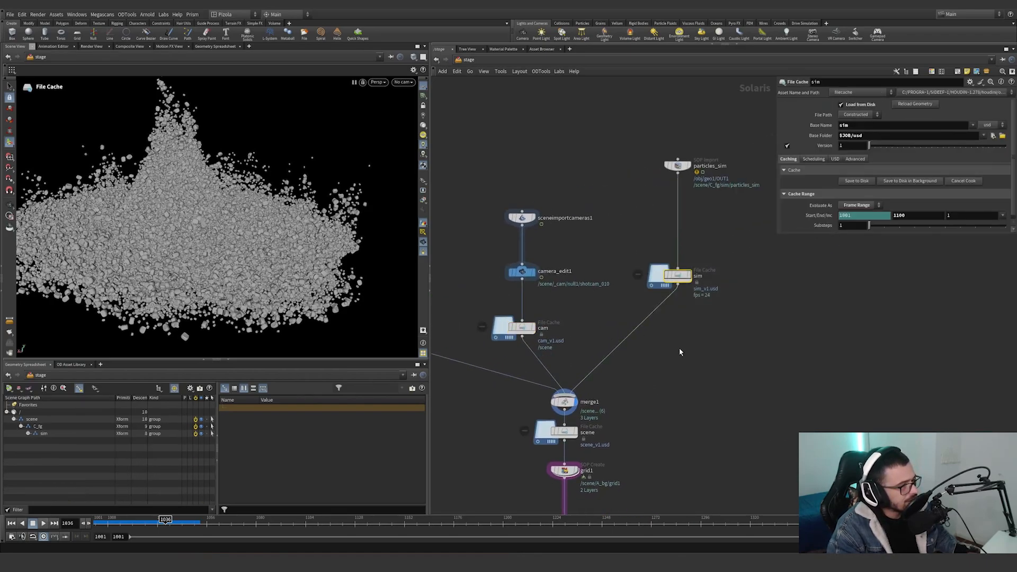
middle_click_drag(679, 349, 717, 278)
left_click(602, 331)
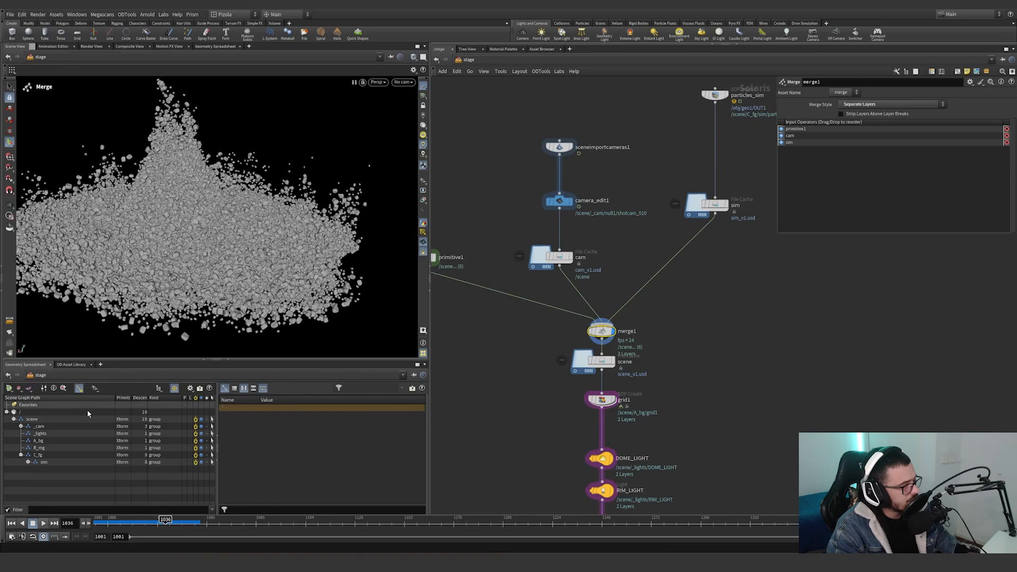
Display the scene file cache below merge1, outline the upstream branches and scrub the timeline to frame 1031.
left_click(603, 362)
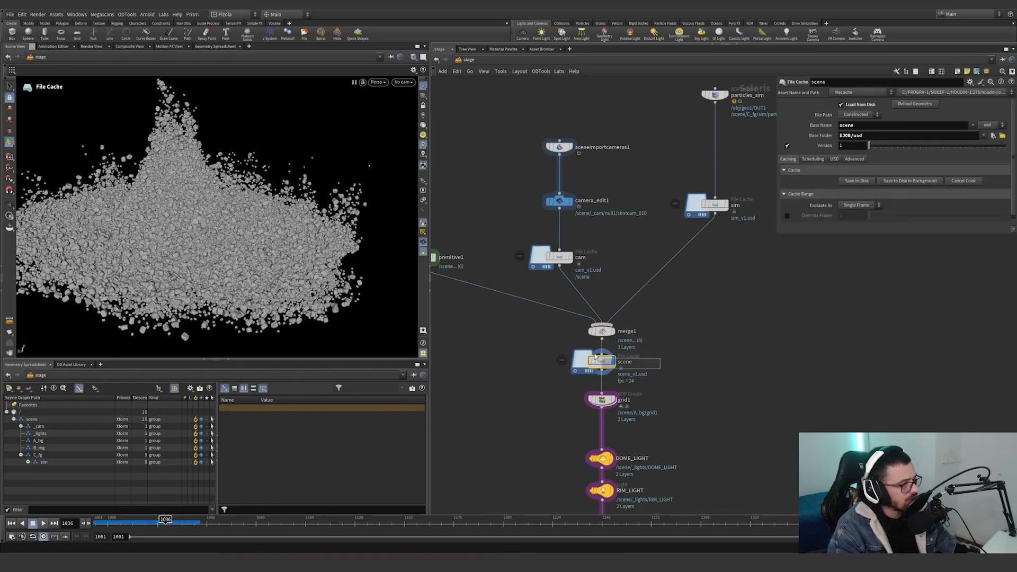
left_click(559, 258)
left_click_drag(756, 261, 688, 175)
middle_click_drag(741, 329, 769, 303)
left_click(630, 338)
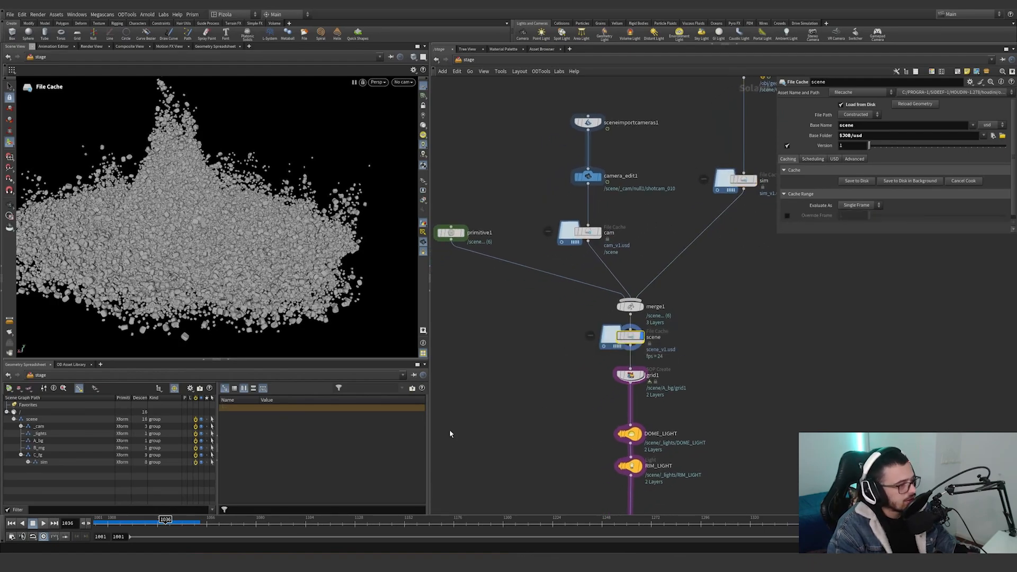
left_click_drag(166, 522, 155, 523)
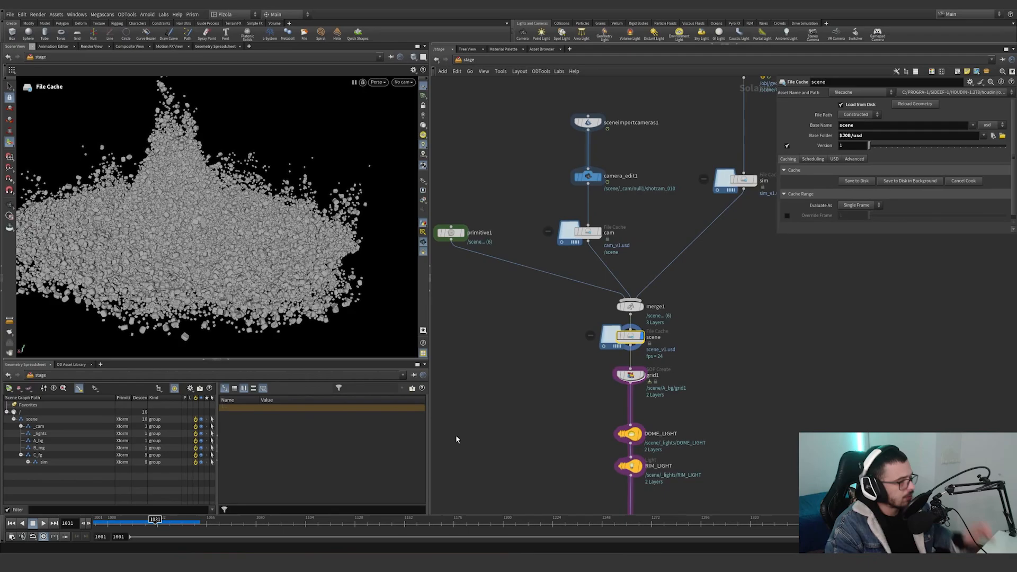
Enter the grid1 SOP Create network, pull the view back from the grains and display edit1.
double_click(630, 375)
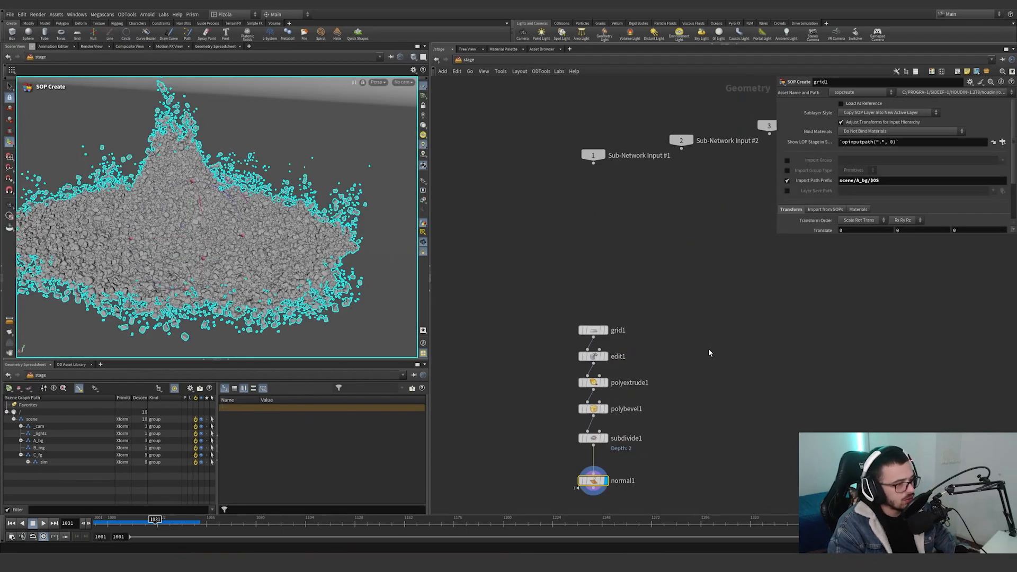
scroll(274, 205, "down", 6)
left_click_drag(273, 204, 365, 197, "alt")
left_click(596, 357)
left_click(607, 357)
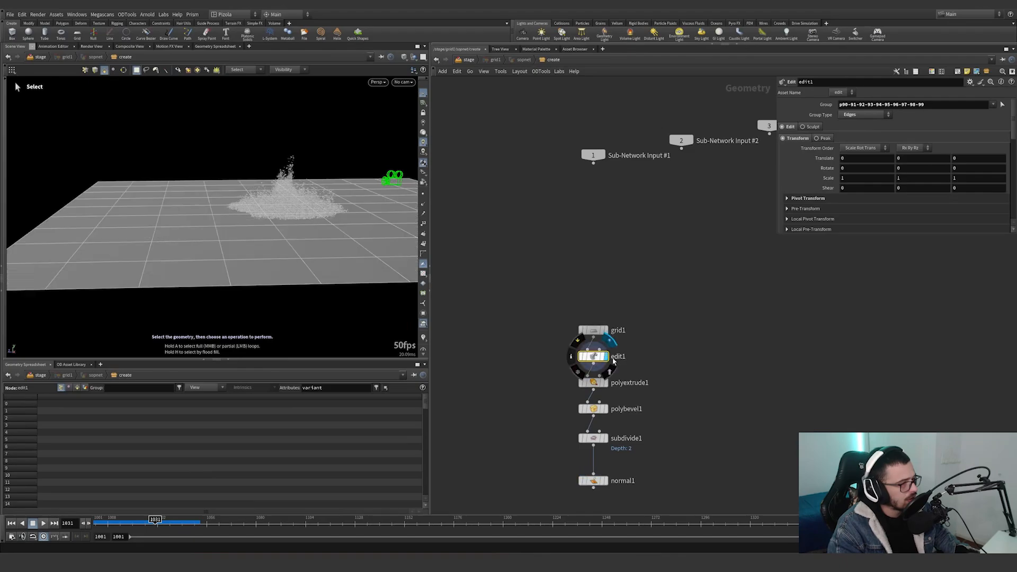
Display polyextrude1, polybevel1, subdivide1 and normal1 one after another to show how the curved backdrop is built.
left_click(607, 383)
left_click_drag(652, 395, 571, 377)
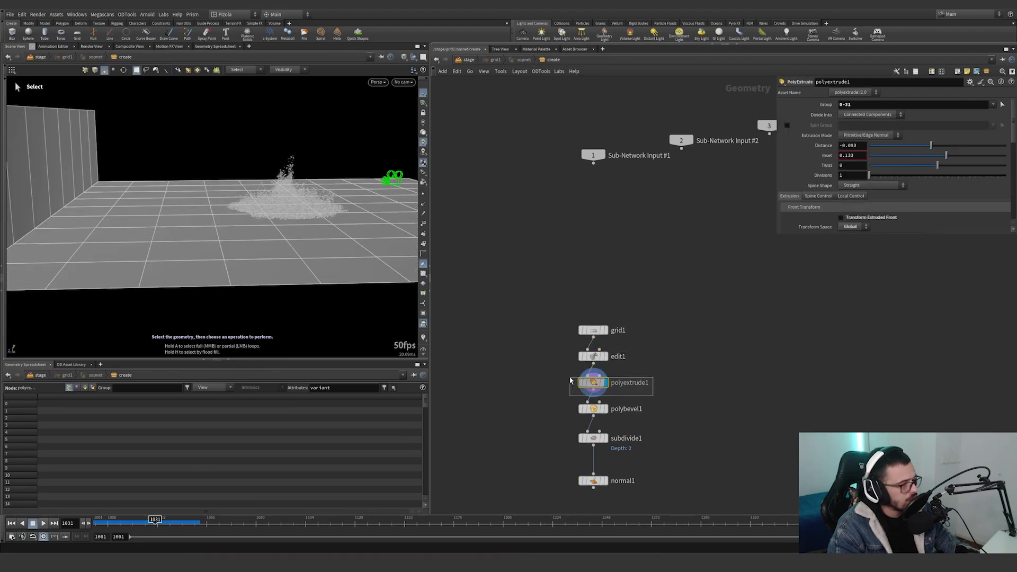
left_click(607, 409)
left_click(593, 409)
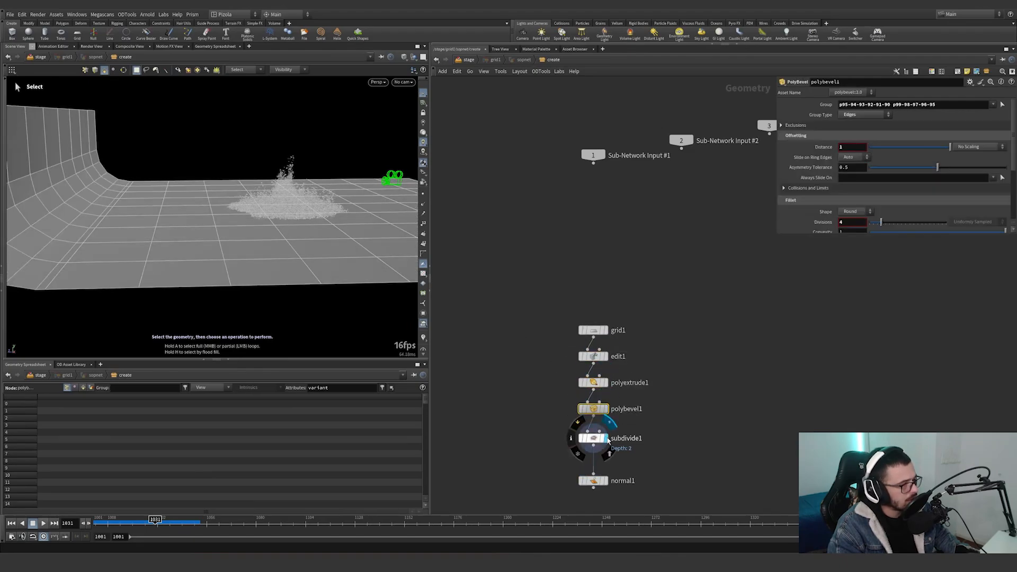
left_click(607, 439)
left_click(594, 439)
left_click(607, 481)
left_click(593, 481)
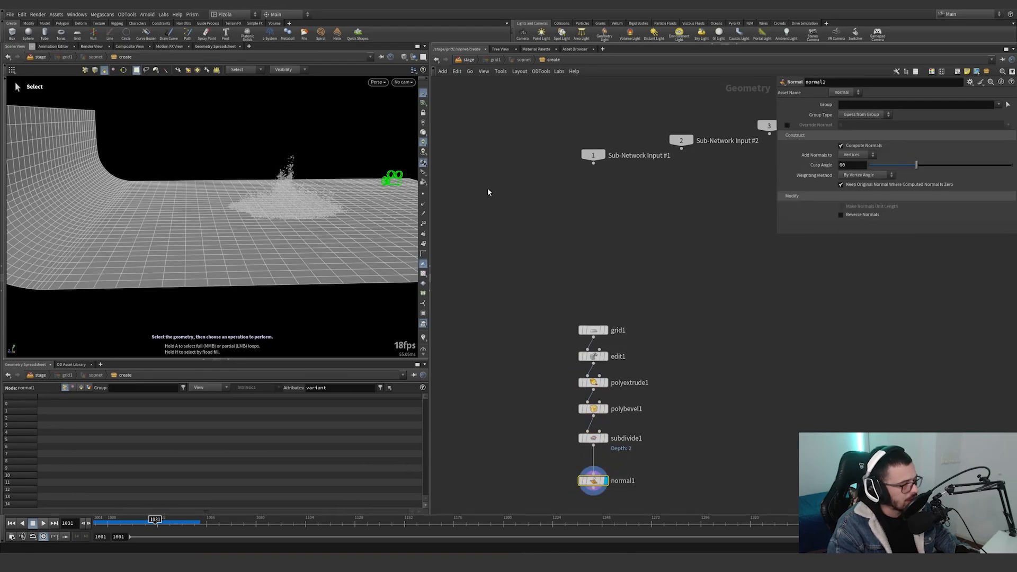
Return to the stage, display DOME_LIGHT and look through the shotcam_010 camera.
key("u")
left_click(606, 342)
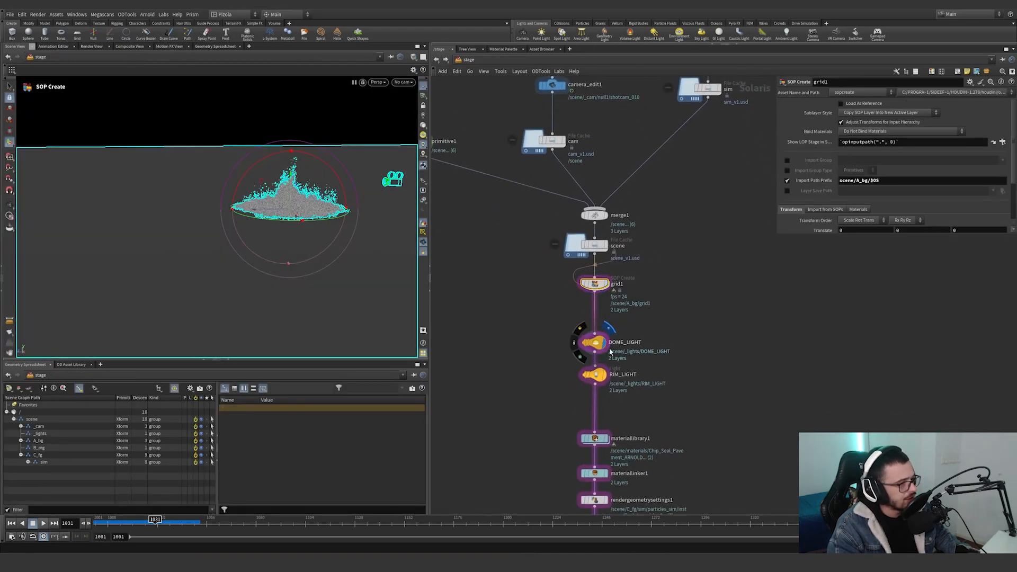
left_click(593, 342)
left_click(403, 82)
left_click(411, 91)
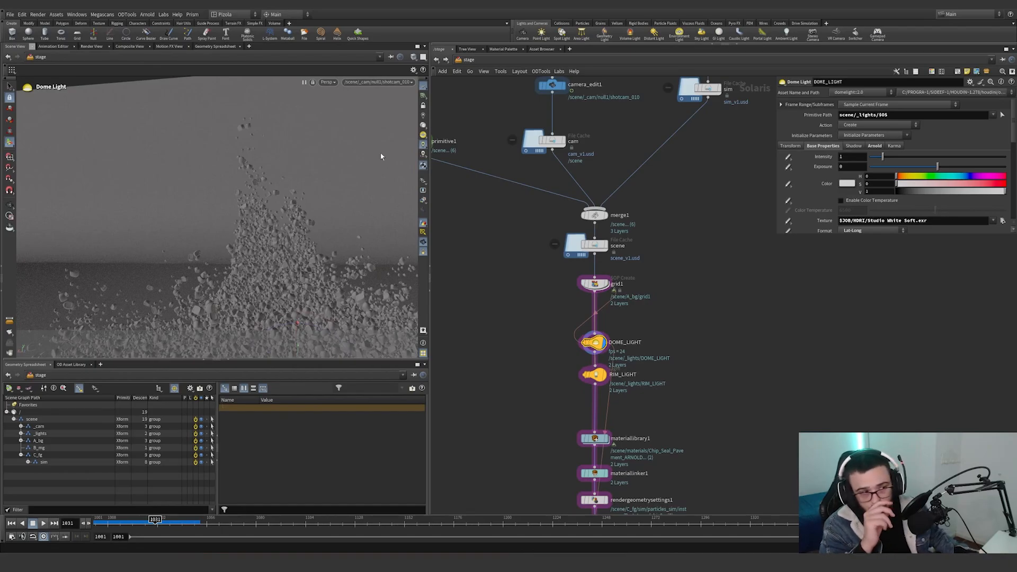
Point out DOME_LIGHT's texture path and switch the viewport renderer to Arnold.
left_click(867, 221)
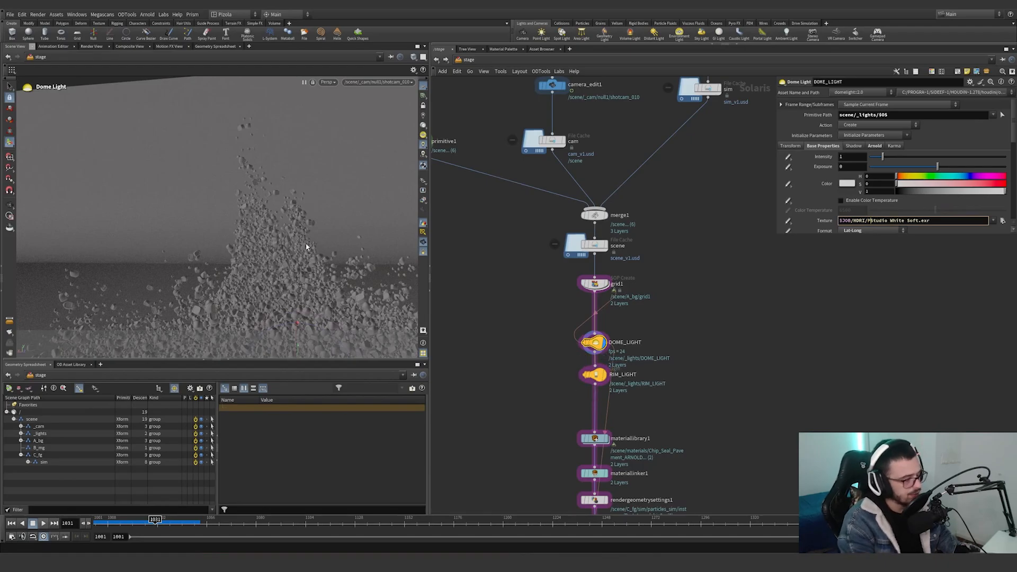
left_click(327, 82)
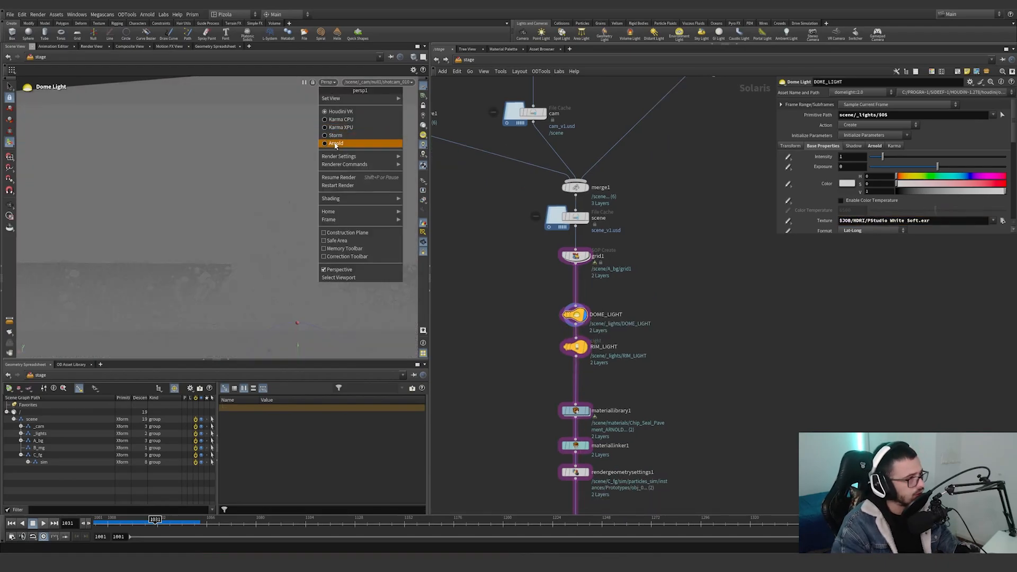
left_click(336, 144)
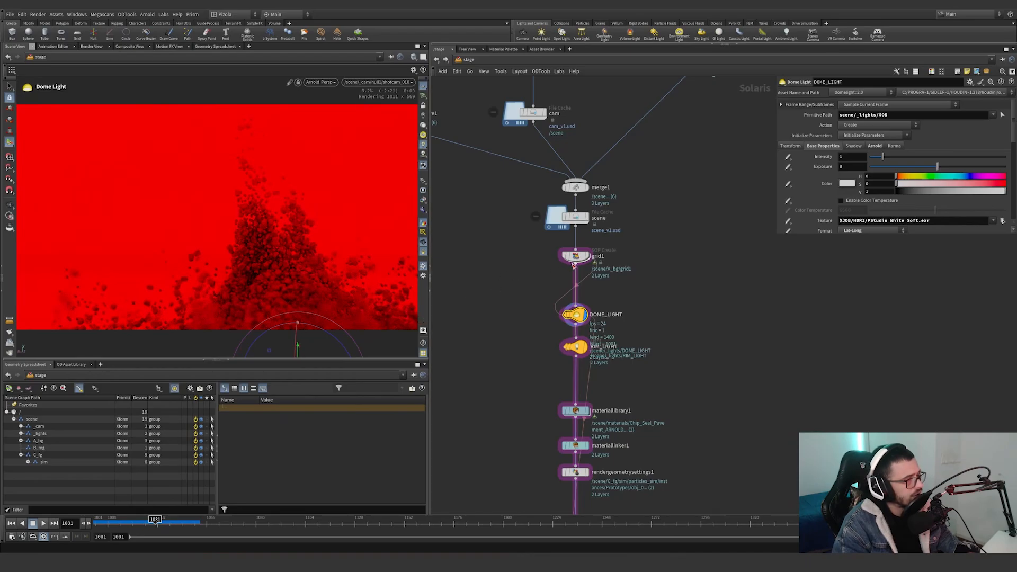
Correct DOME_LIGHT's texture path to $JOB/HDRI/Studio White Soft.exr.
left_click(575, 347)
left_click(575, 315)
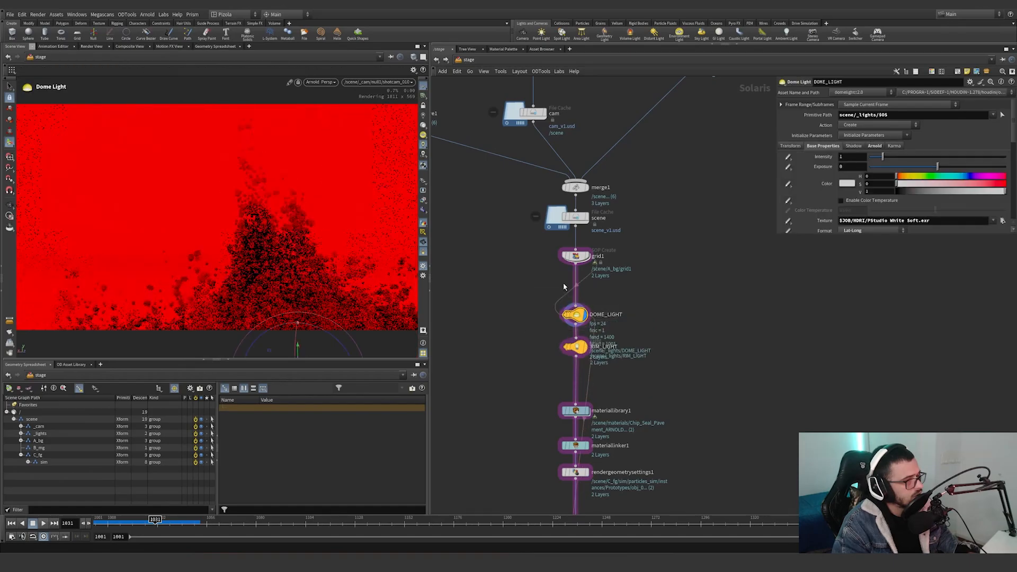
left_click(10, 14)
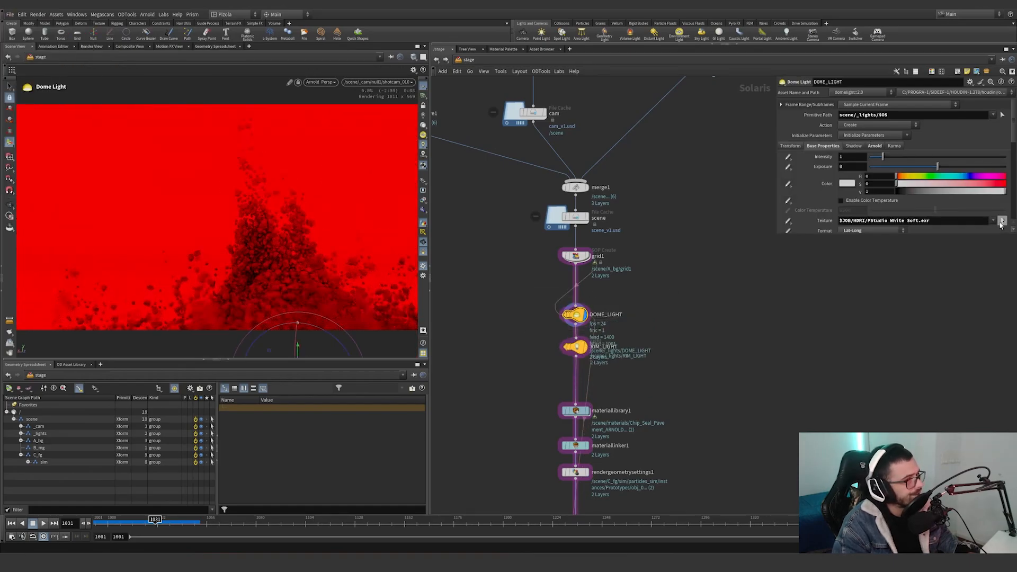
left_click(1002, 221)
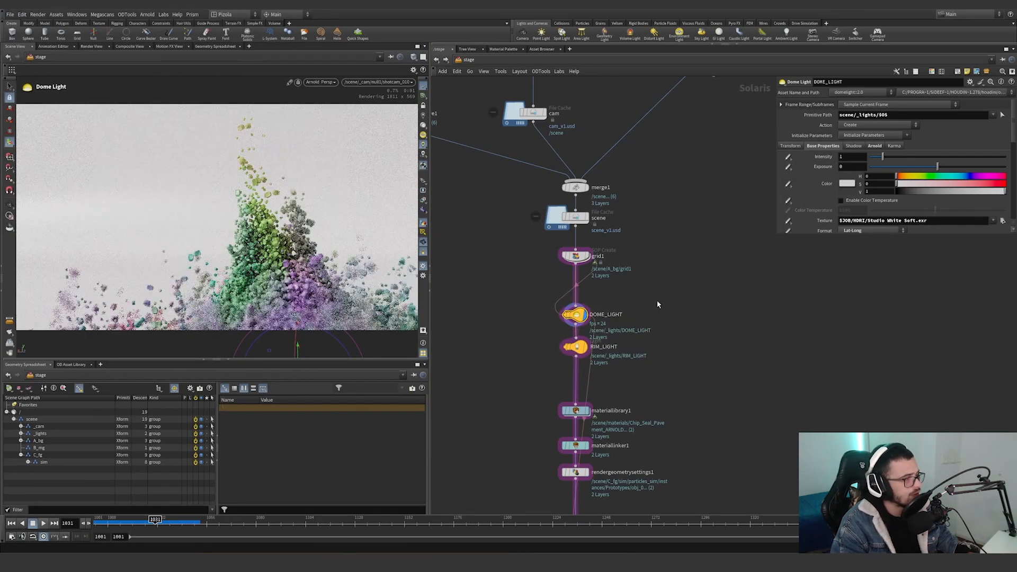
Save the scene file and bring the light nodes closer in the network.
middle_click_drag(701, 304, 711, 256)
key("ctrl+s")
scroll(619, 328, "up", 3)
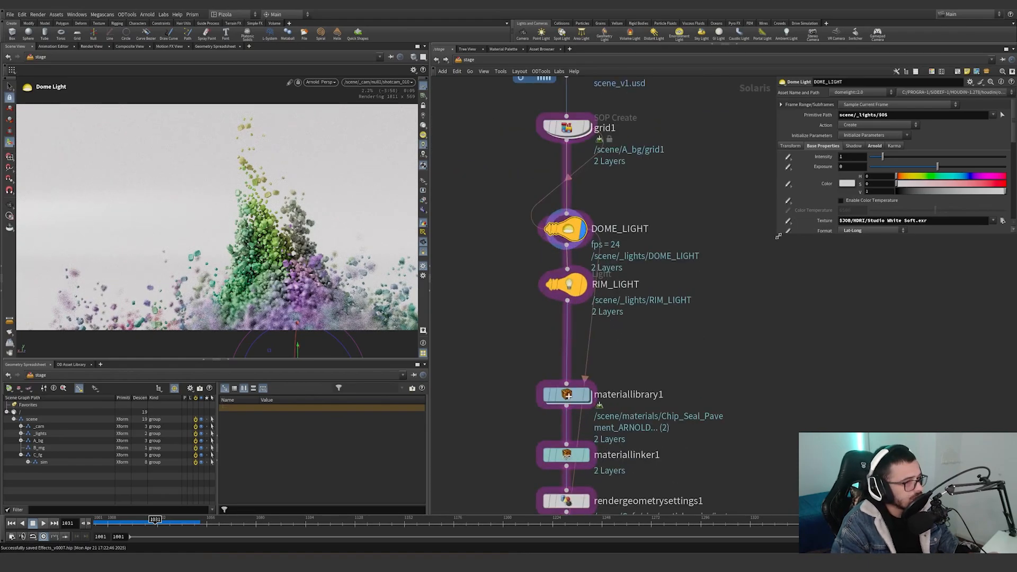
Enlarge the parameter area and show DOME_LIGHT's Arnold light settings.
left_click_drag(778, 236, 763, 367)
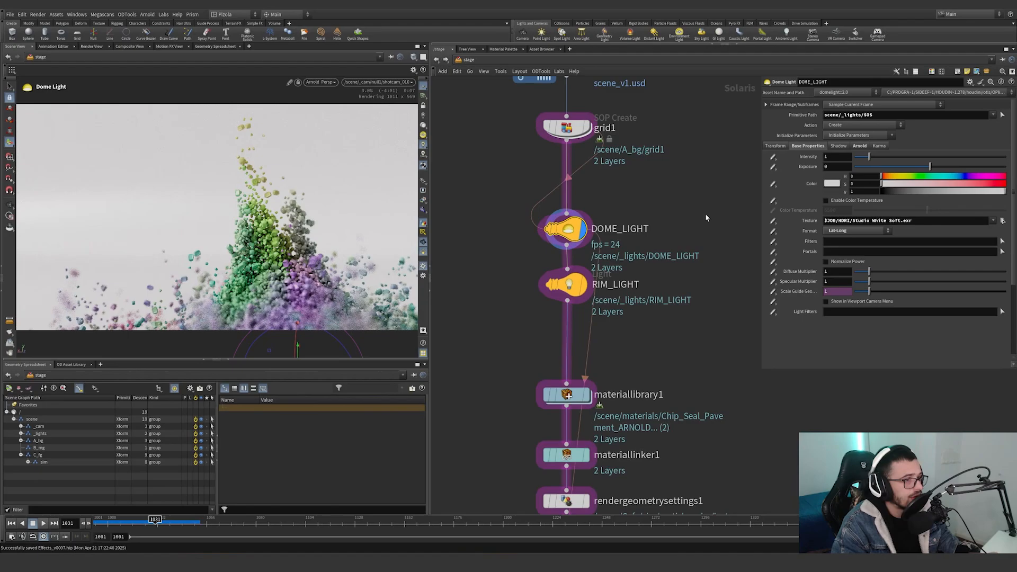
middle_click_drag(706, 217, 643, 222)
left_click(858, 147)
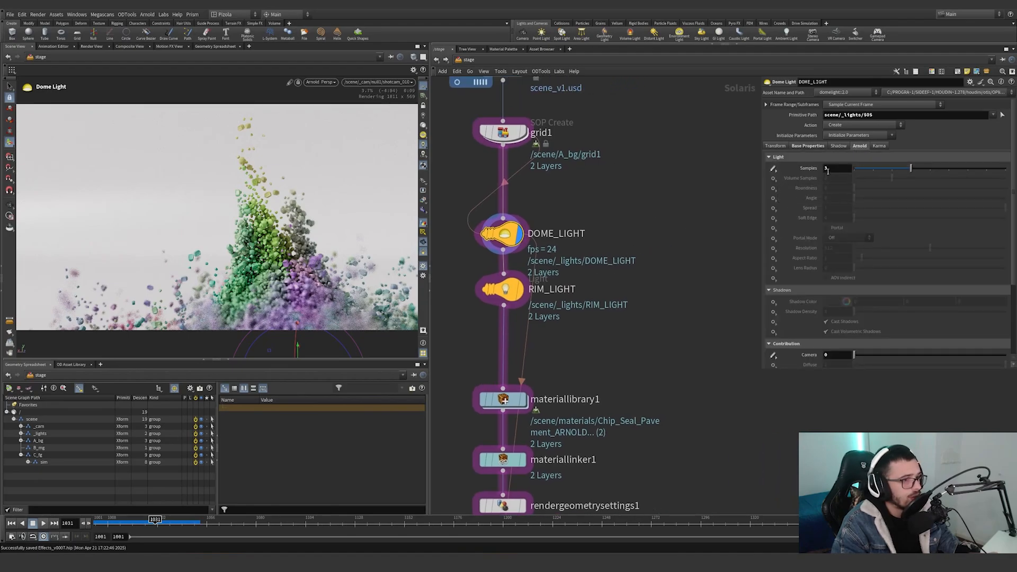
Point out the Camera contribution and AOV Light Group values in DOME_LIGHT's Arnold settings.
scroll(796, 271, "down", 3)
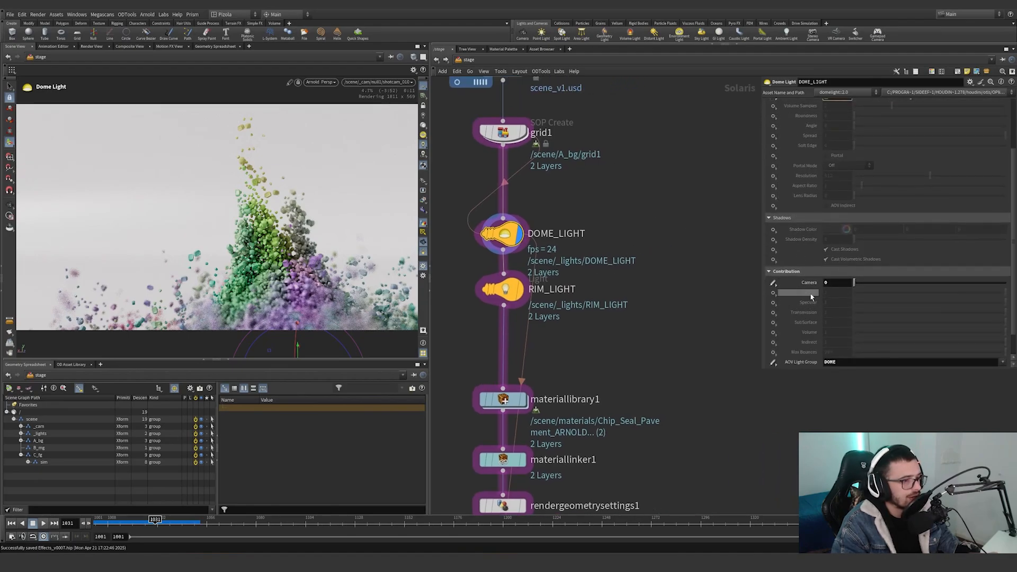
left_click(833, 283)
scroll(842, 338, "down", 1)
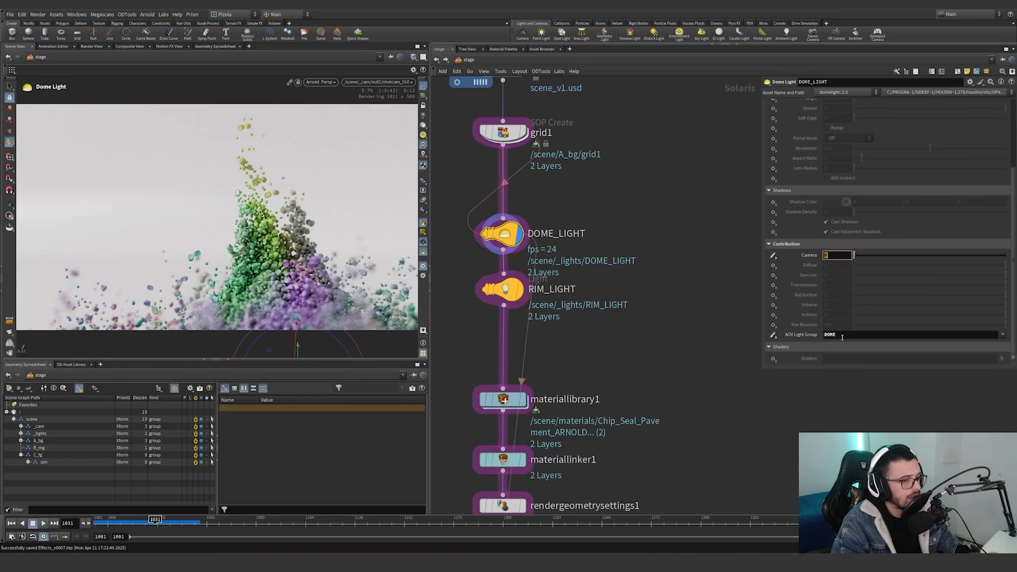
double_click(844, 335)
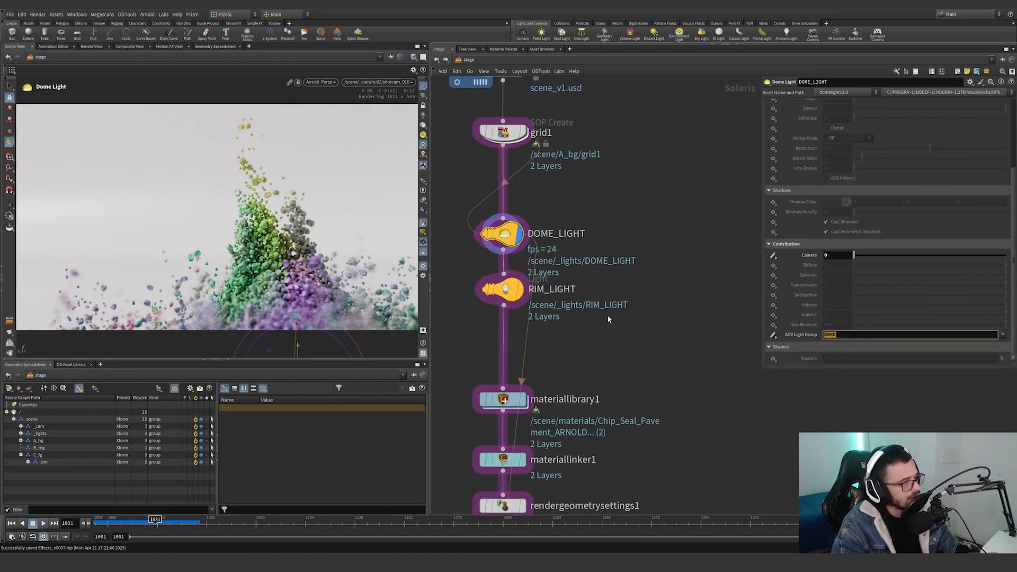
Display the stage at RIM_LIGHT and show the light's handles in the viewport.
left_click(503, 289)
middle_click_drag(580, 264, 663, 296)
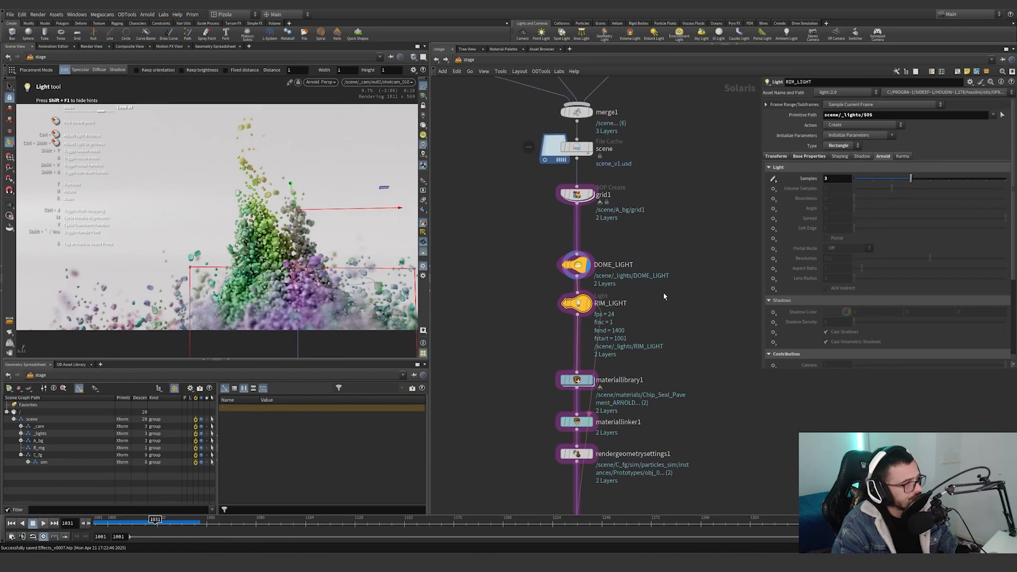
left_click_drag(658, 345, 560, 293)
left_click(590, 304)
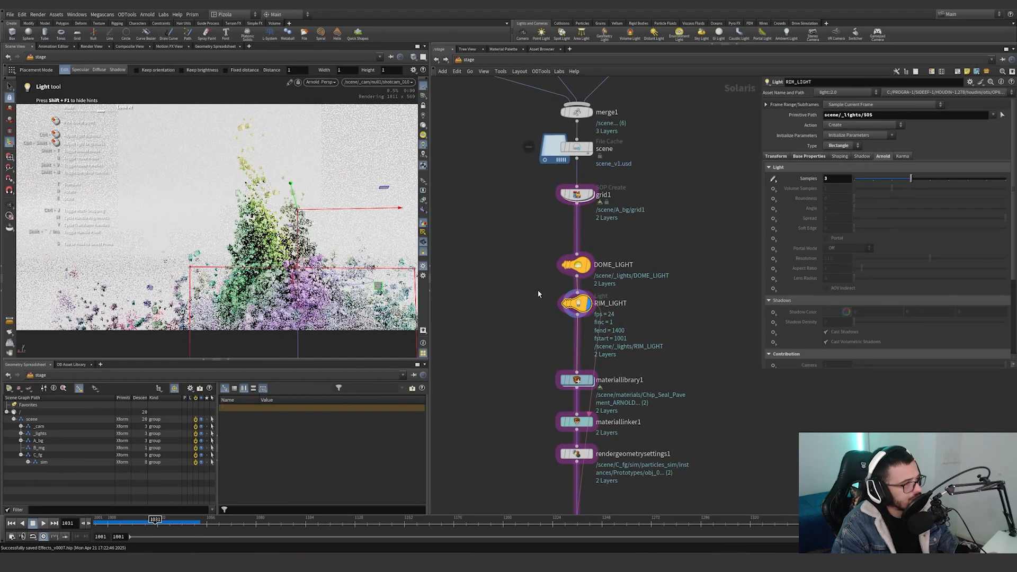
key("Escape")
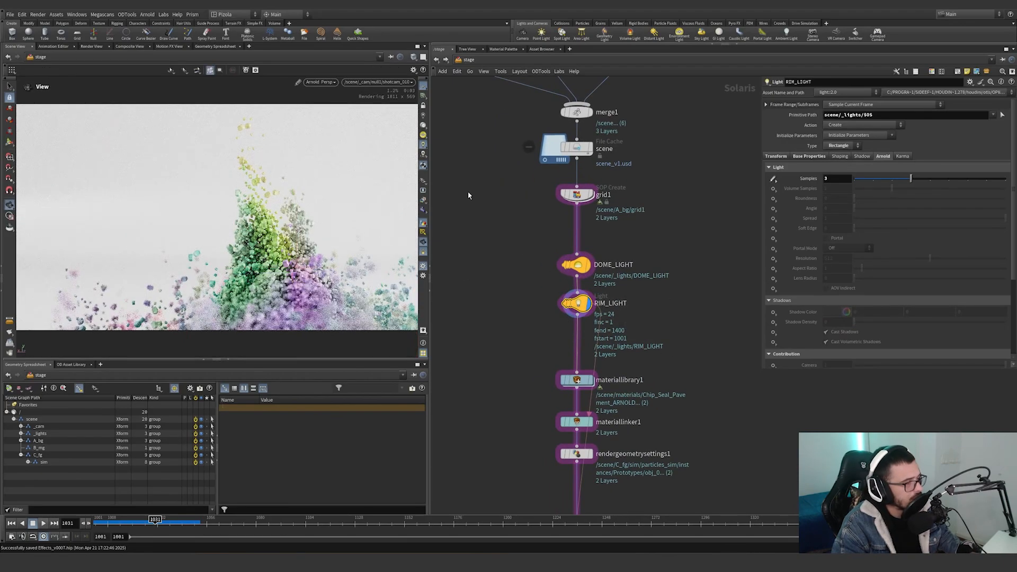
key("Return")
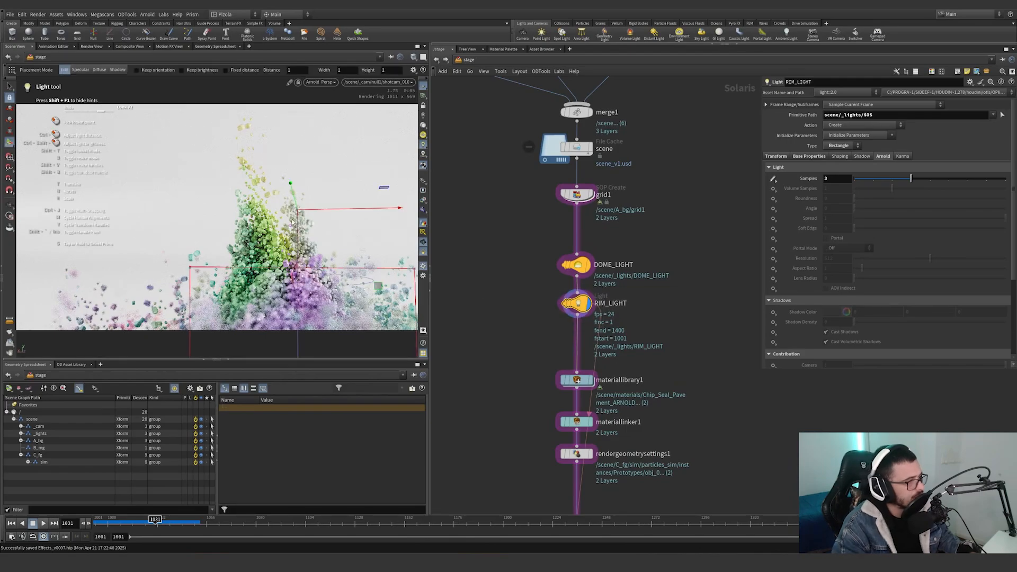
Try changing RIM_LIGHT's height with its viewport handle and undo the change.
left_click_drag(292, 223, 295, 307, "alt")
scroll(254, 249, "down", 8)
scroll(280, 279, "up", 5)
key("ctrl+z")
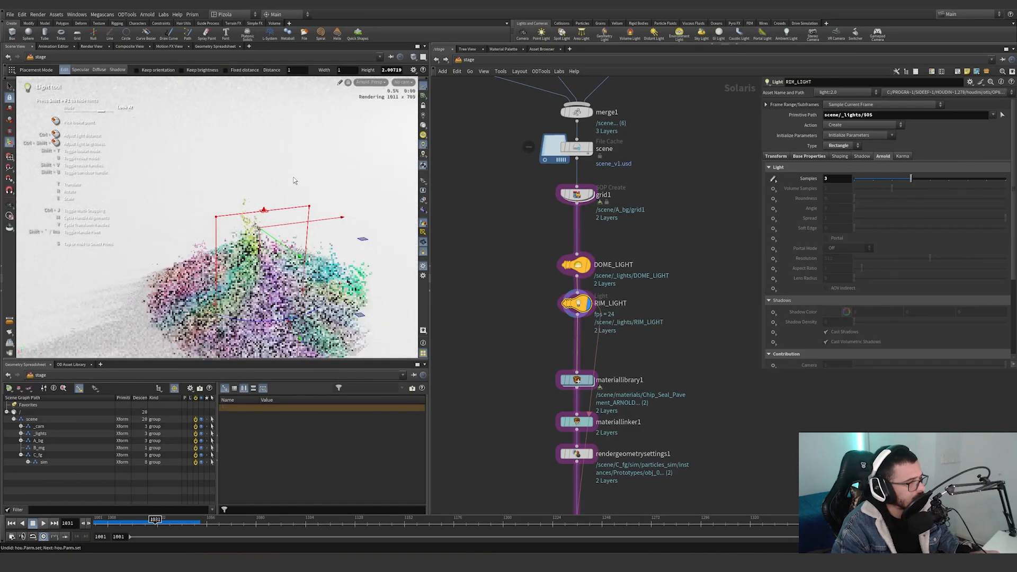
left_click_drag(264, 209, 282, 348)
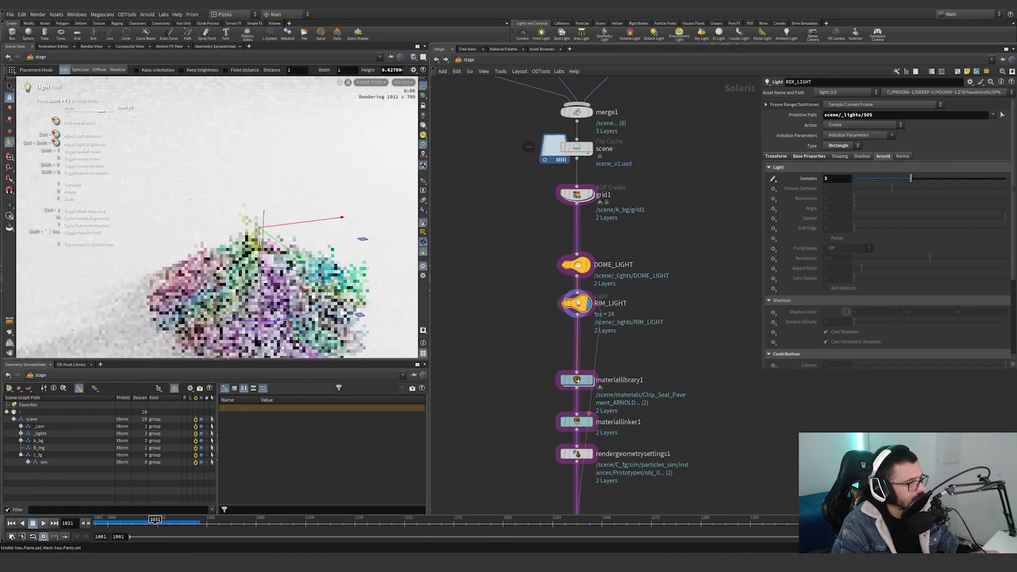
key("ctrl+z")
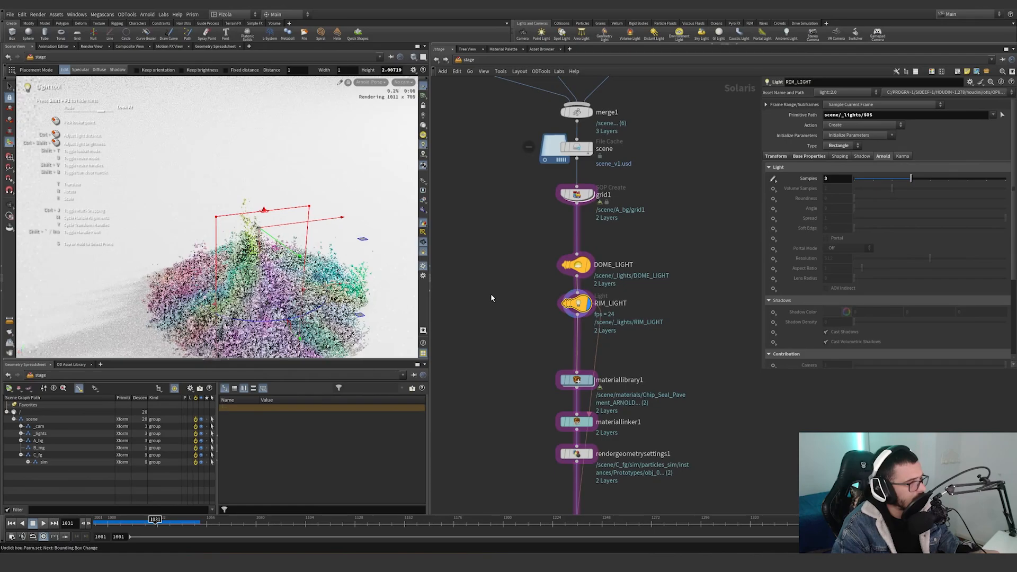
key("ctrl+z")
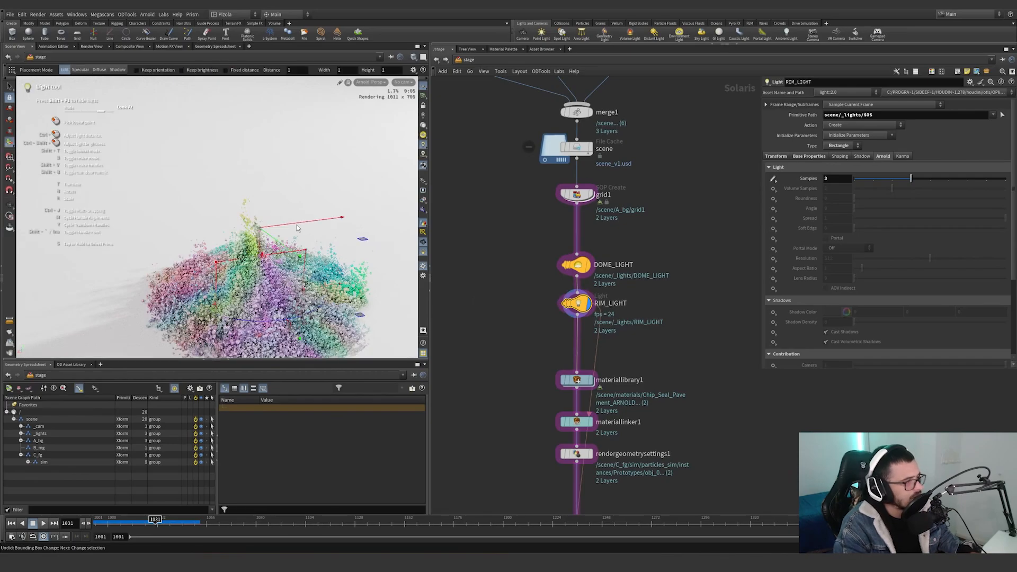
Inspect RIM_LIGHT's placement against the curved backdrop in a free perspective view, and set the viewport renderer back to Arnold.
left_click(398, 83)
mouse_move(446, 103)
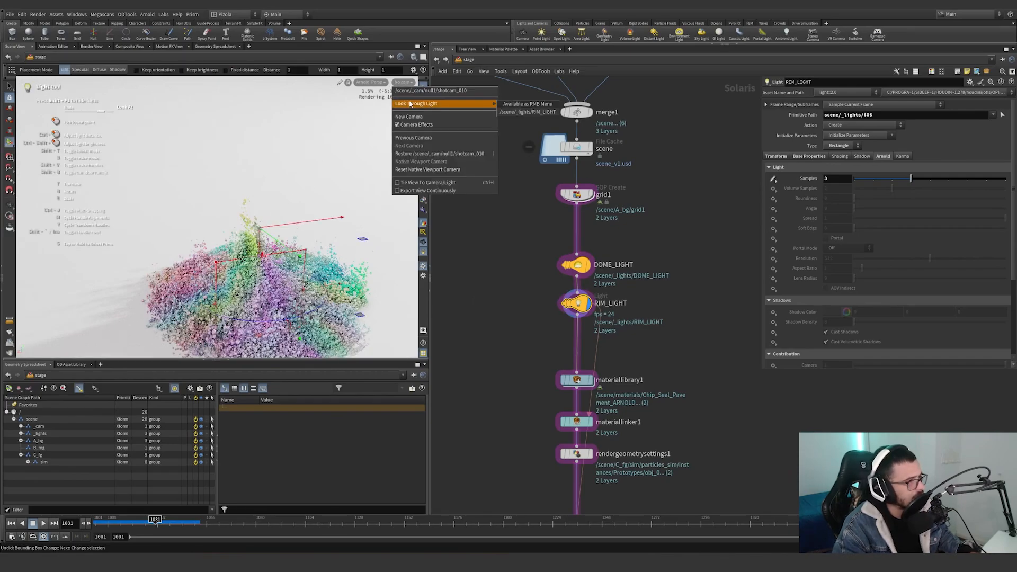
left_click(522, 103)
right_click_drag(212, 227, 64, 348, "alt")
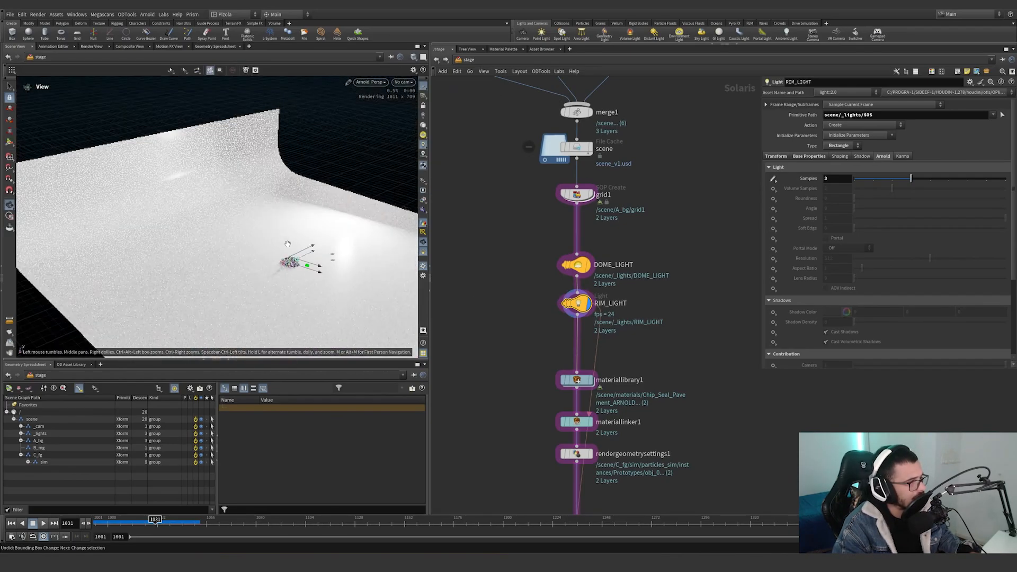
left_click_drag(84, 308, 207, 204, "alt")
left_click_drag(205, 334, 135, 324)
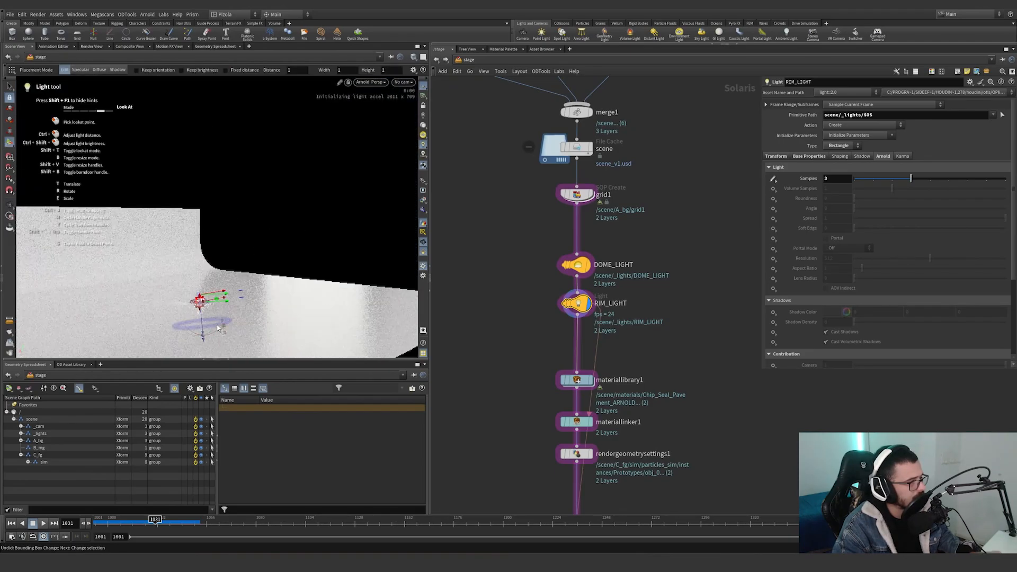
left_click(377, 83)
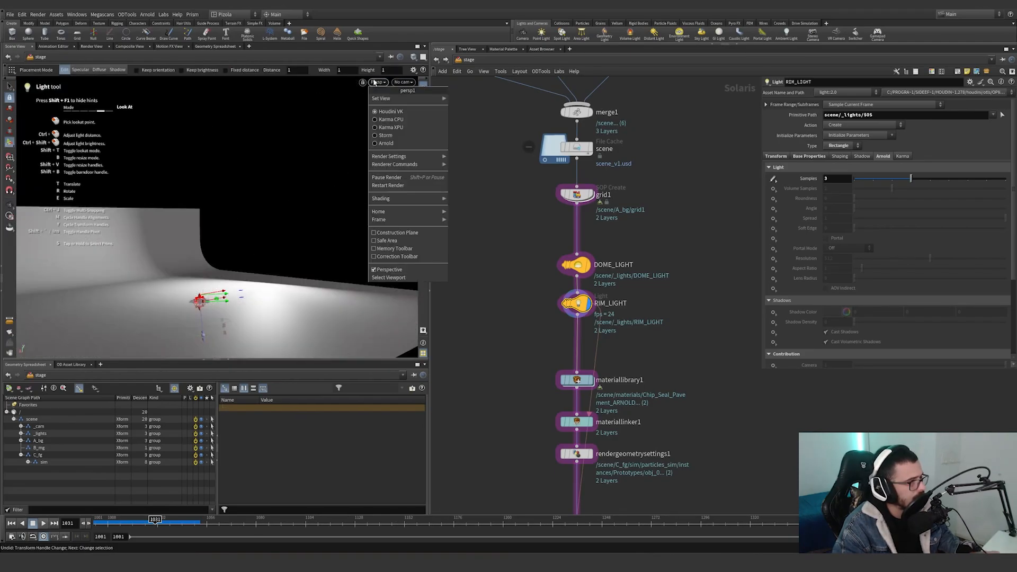
left_click(385, 143)
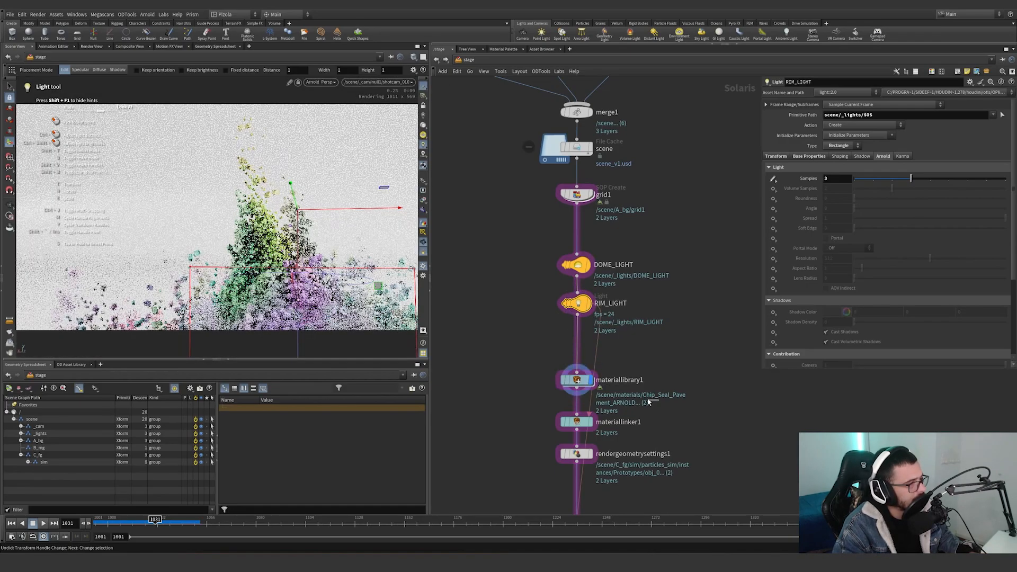
Display materiallibrary1 and materiallinker1 in turn to compare the grains before and after the materials are linked.
left_click(590, 380)
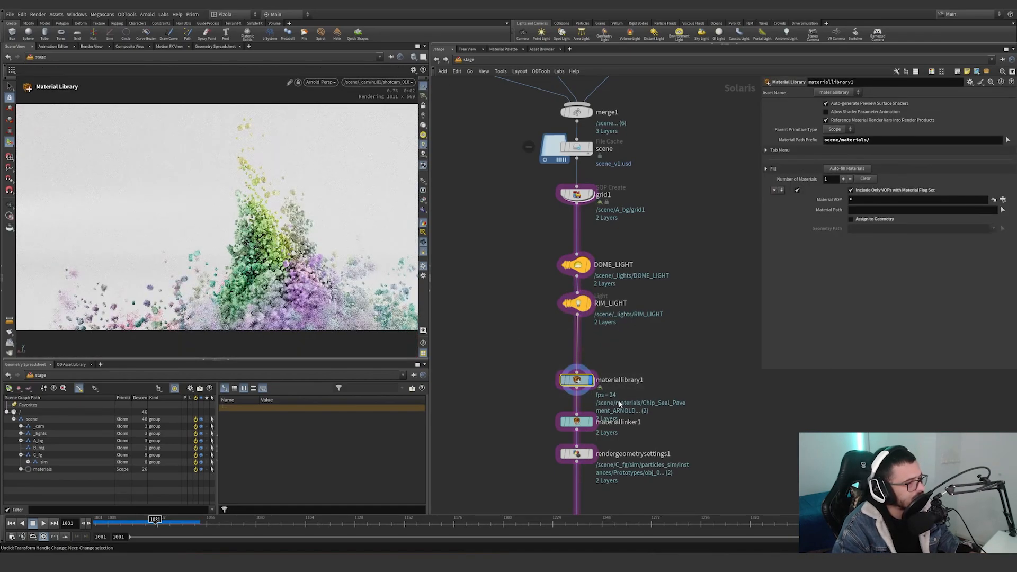
left_click(576, 422)
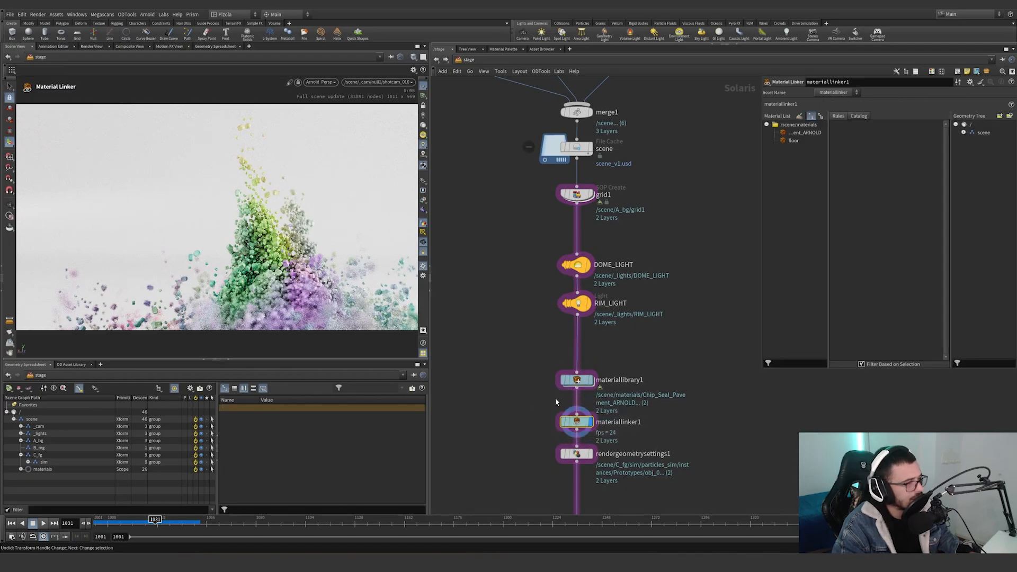
middle_click_drag(678, 350, 656, 333)
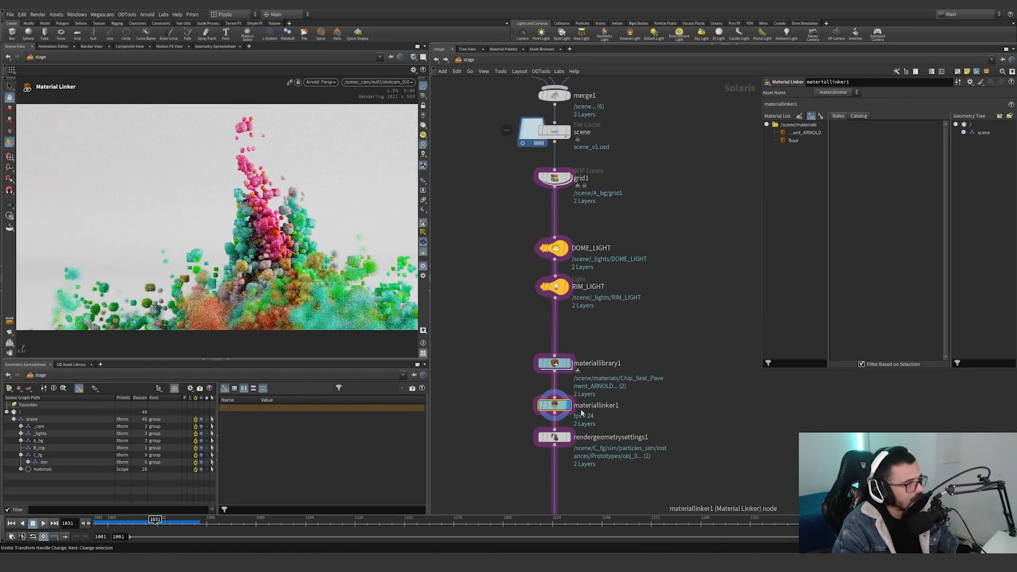
Display rendergeometrysettings1 and review its Karma settings and its Arnold Subdivision and Displacement settings.
left_click(567, 438)
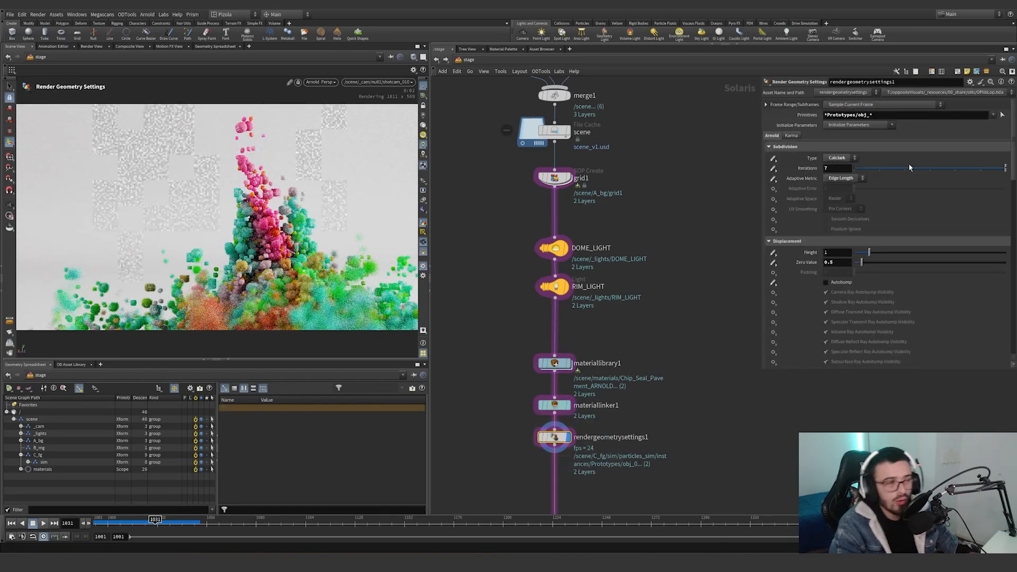
left_click(791, 136)
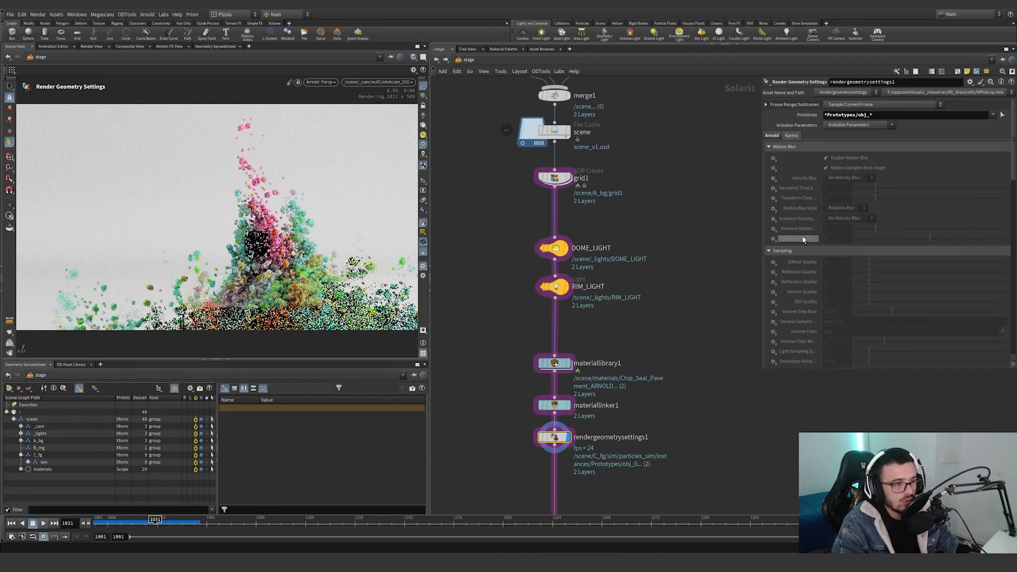
scroll(803, 268, "down", 10)
scroll(804, 271, "down", 3)
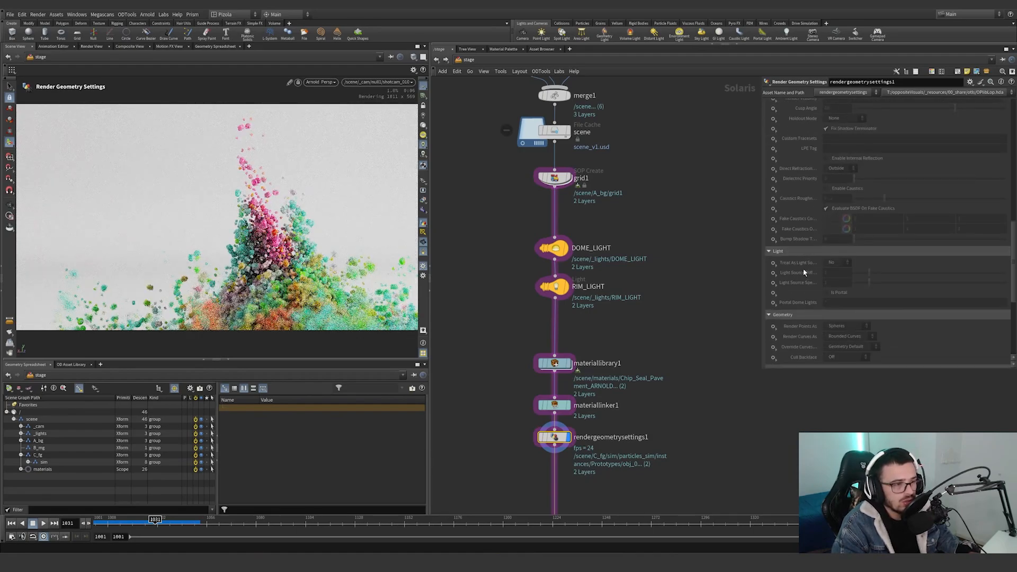
scroll(791, 319, "down", 5)
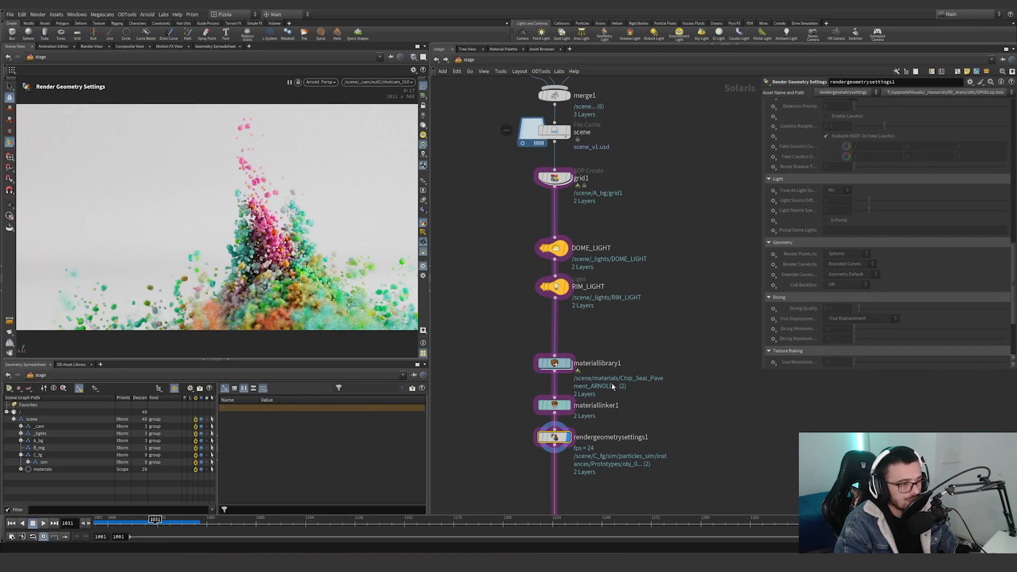
scroll(804, 228, "up", 10)
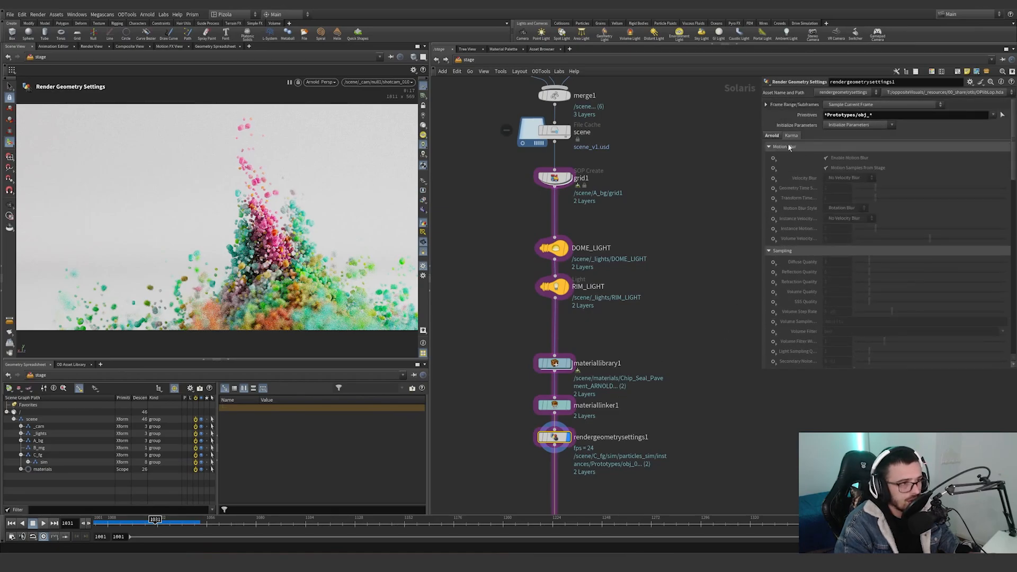
left_click(775, 137)
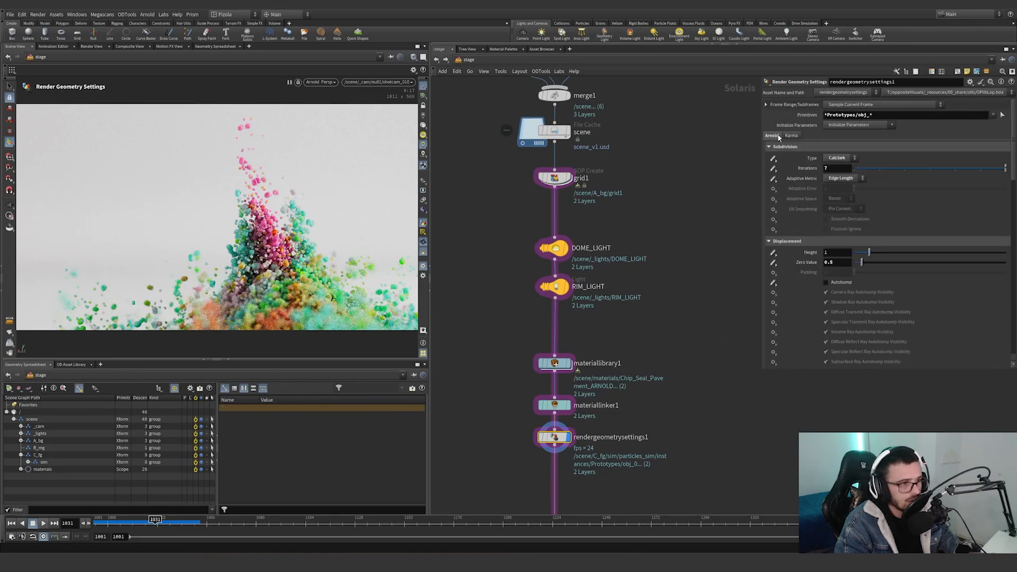
double_click(832, 169)
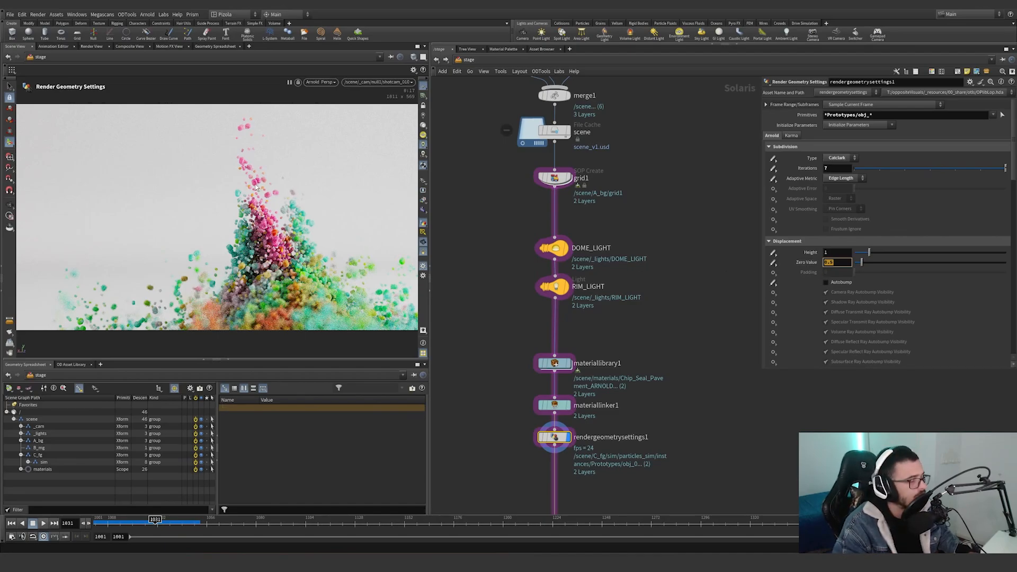
Bypass the grid1 backdrop and bring the floating pink grains close in a free view.
left_click(542, 178)
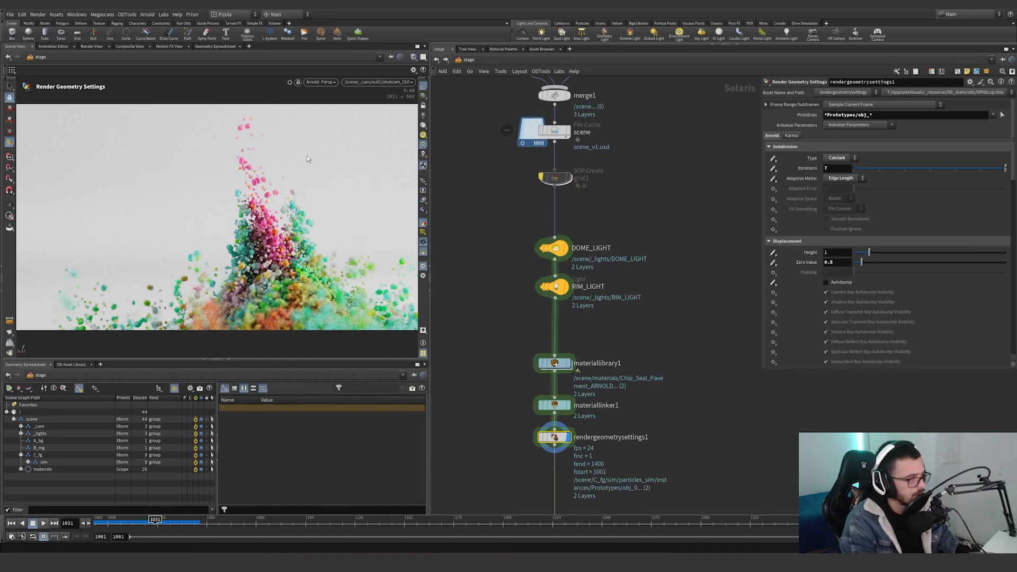
key("Escape")
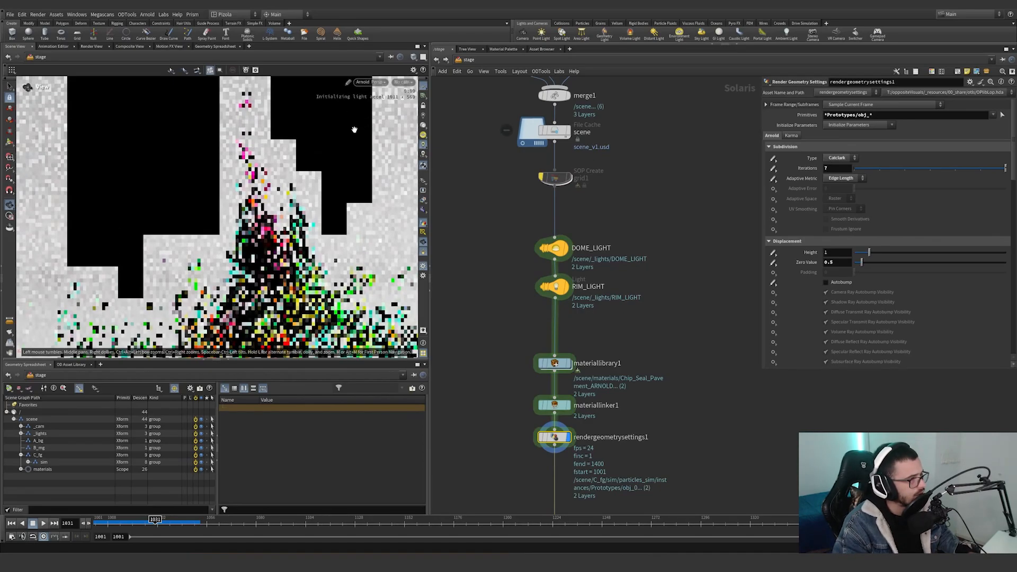
key("Return")
key("d")
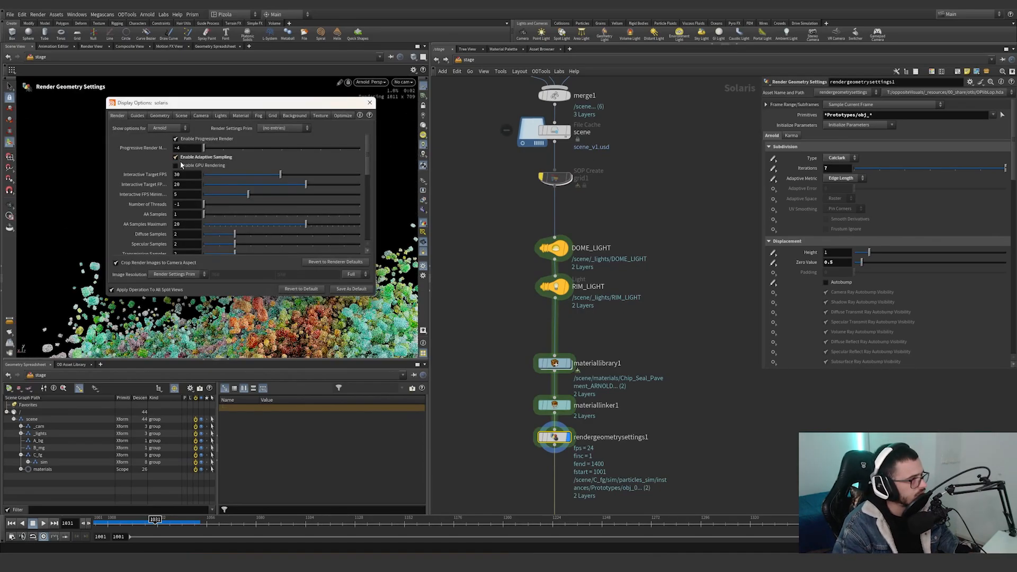
left_click(369, 104)
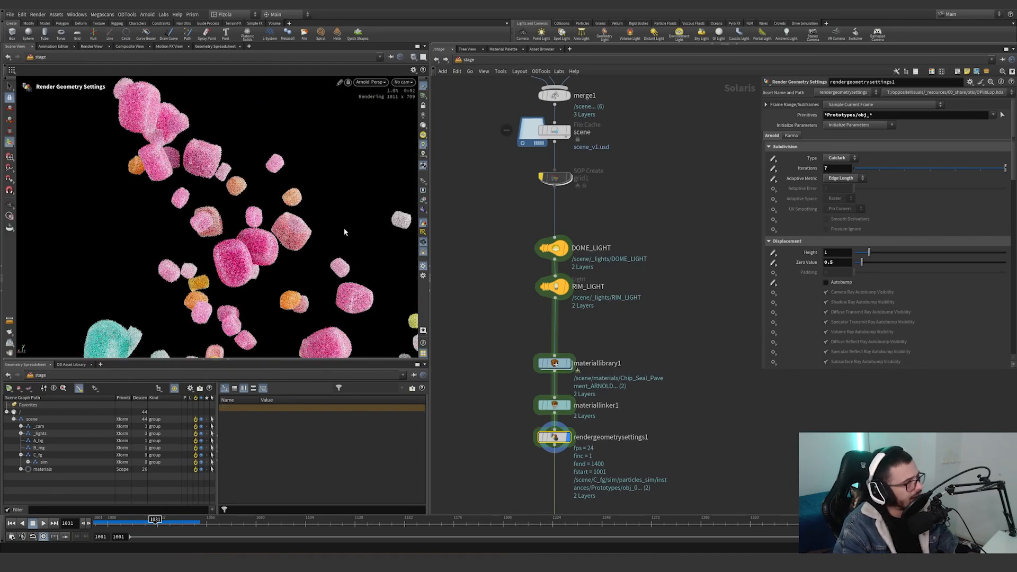
Render the pink grains within a drawn region, and clear that region after returning to the shotcam_010 view.
left_click(9, 216)
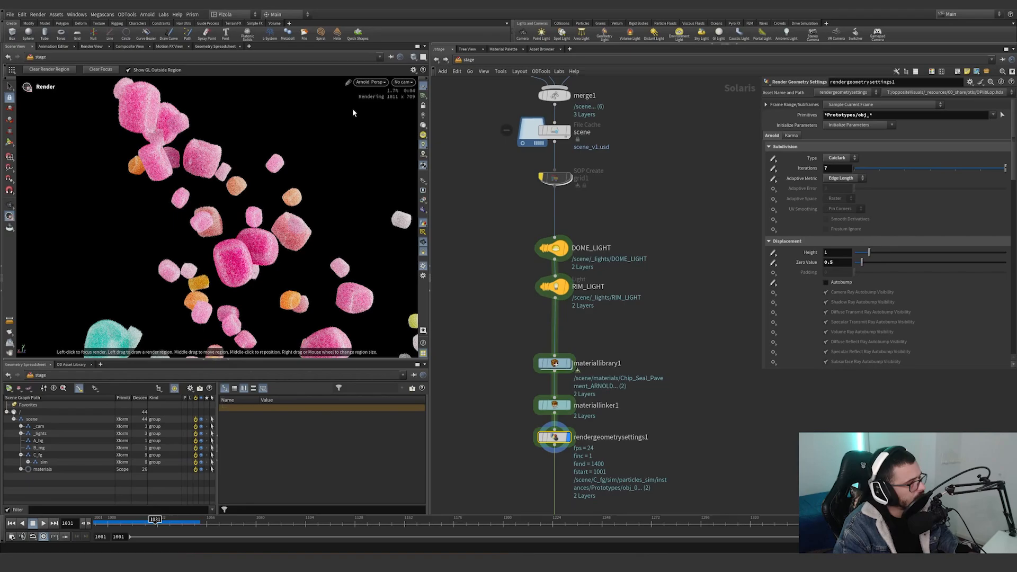
left_click_drag(352, 109, 144, 332)
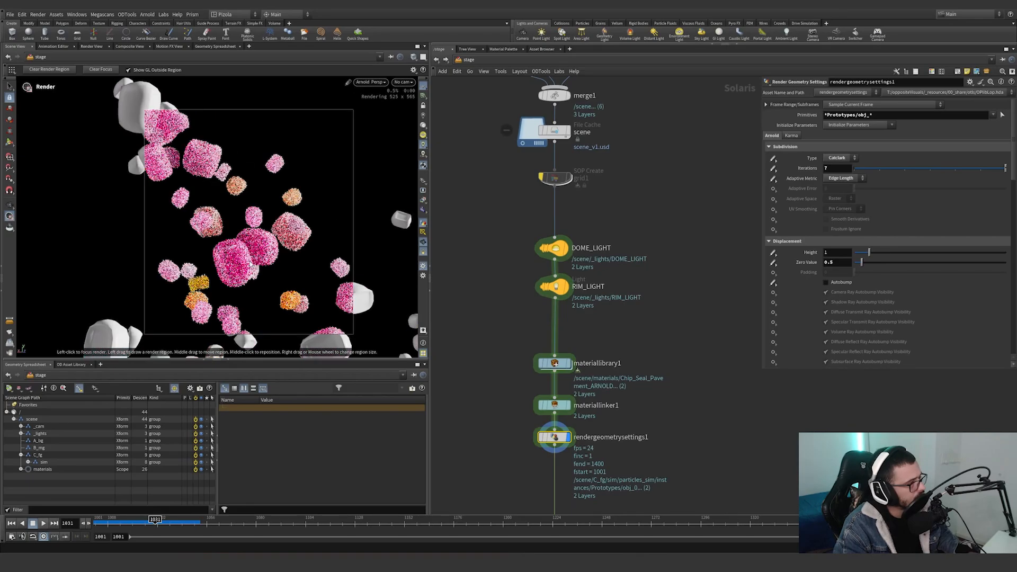
left_click(403, 81)
left_click(424, 95)
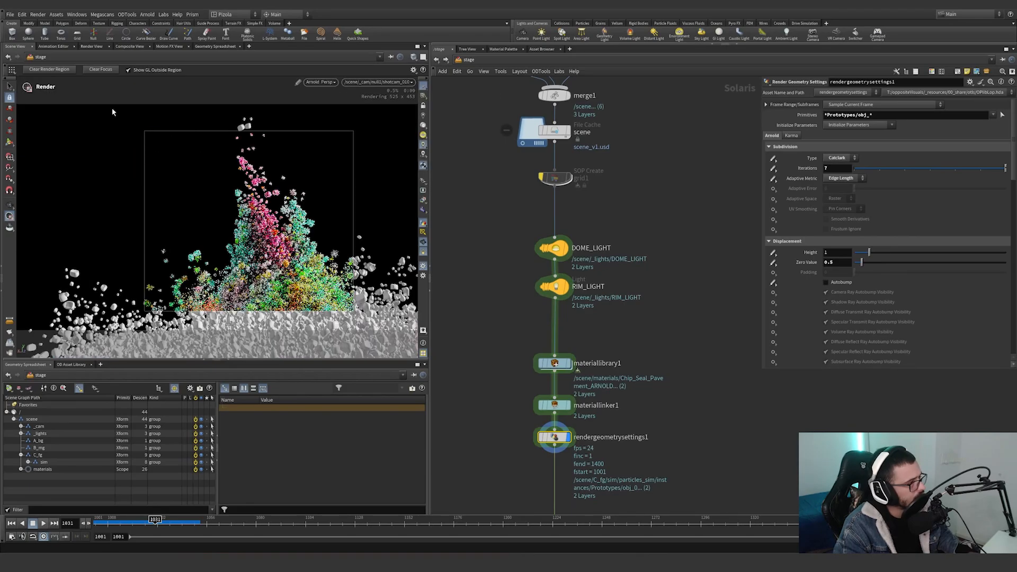
left_click(59, 71)
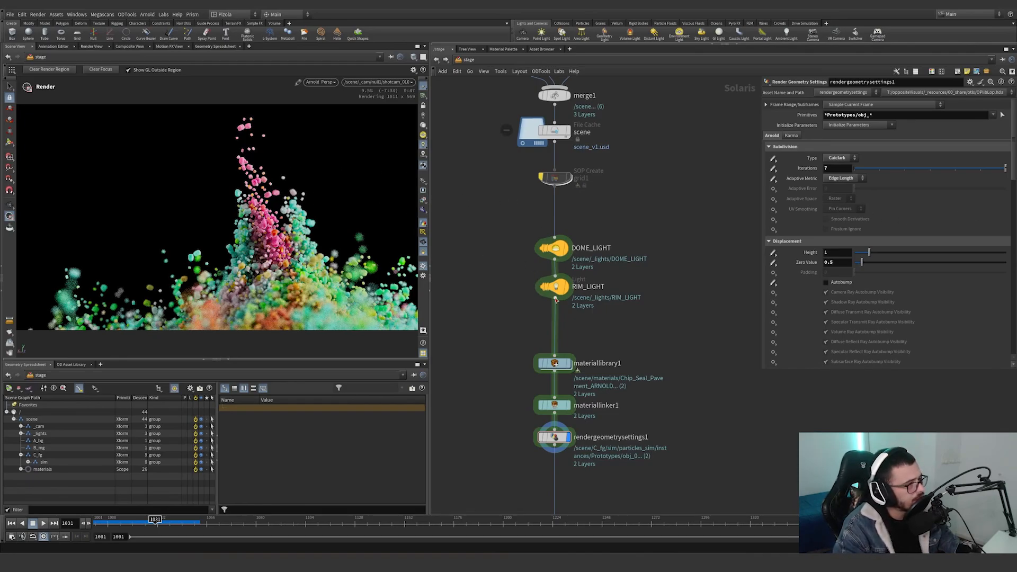
Open the Chip_Seal_Pavement_ARNOLD material inside materiallibrary1 and look over its shader network.
double_click(554, 363)
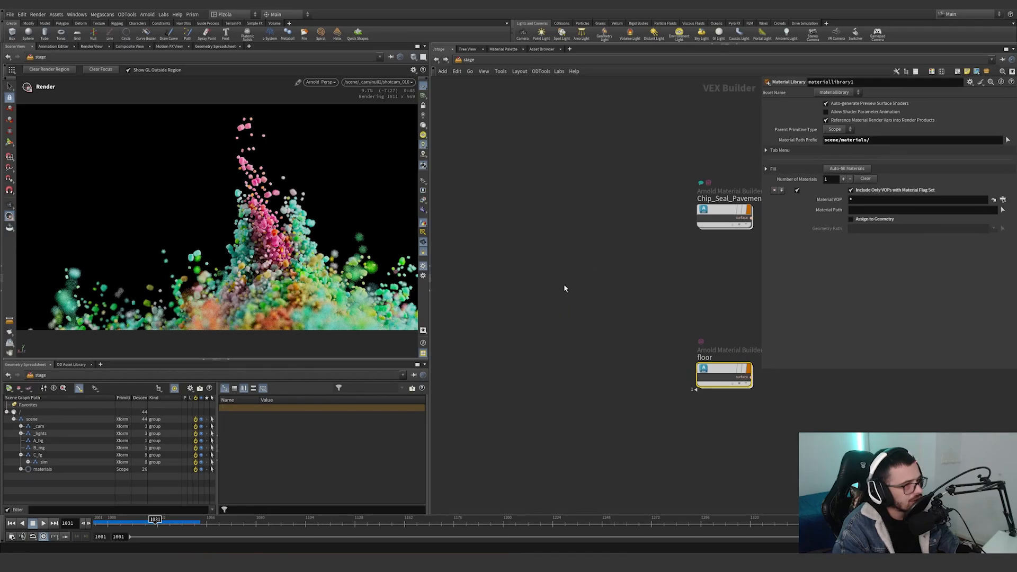
middle_click_drag(565, 285, 526, 319)
double_click(553, 269)
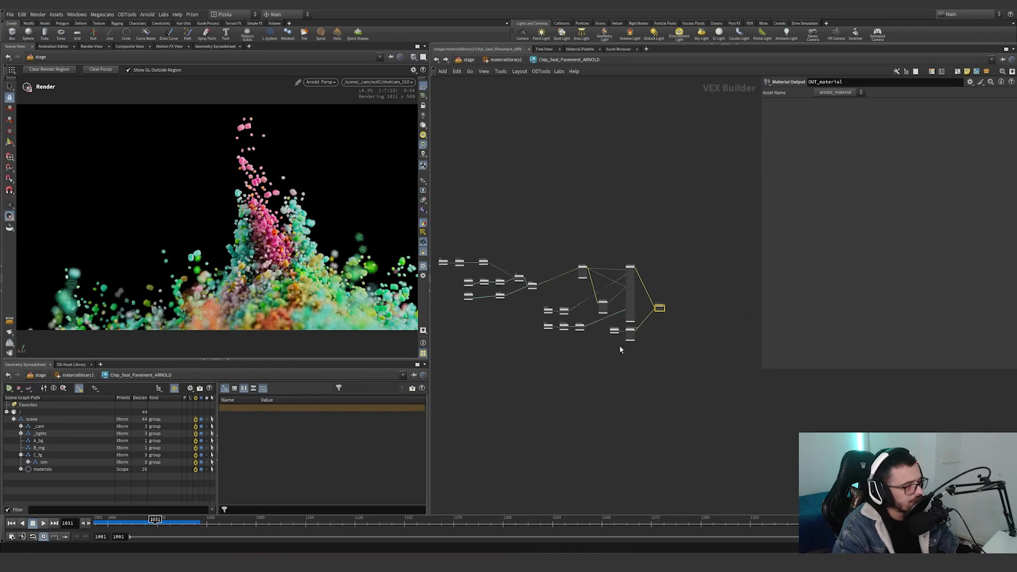
scroll(583, 344, "up", 5)
scroll(644, 351, "down", 5)
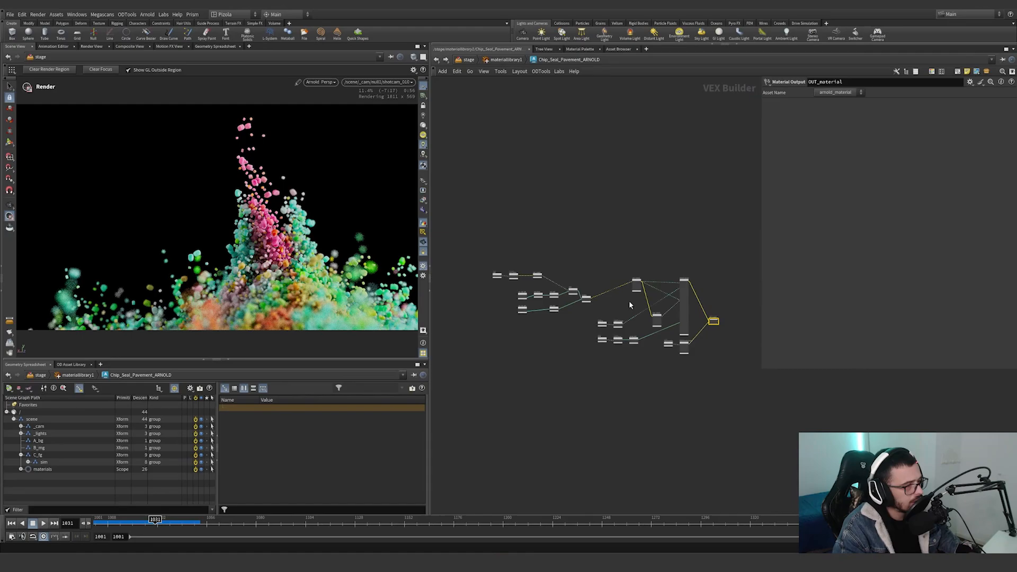
scroll(705, 328, "up", 3)
scroll(659, 303, "down", 5)
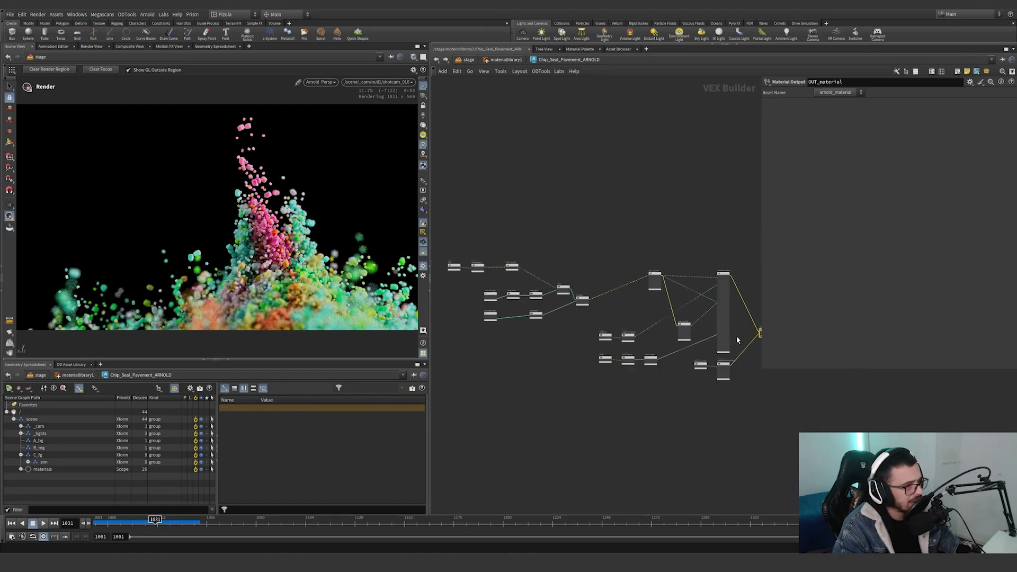
Move displacementTex and its companion displacement node away from the shader, into the empty area below the network.
left_click(706, 367)
left_click(723, 369, "shift")
left_click_drag(723, 369, 606, 417)
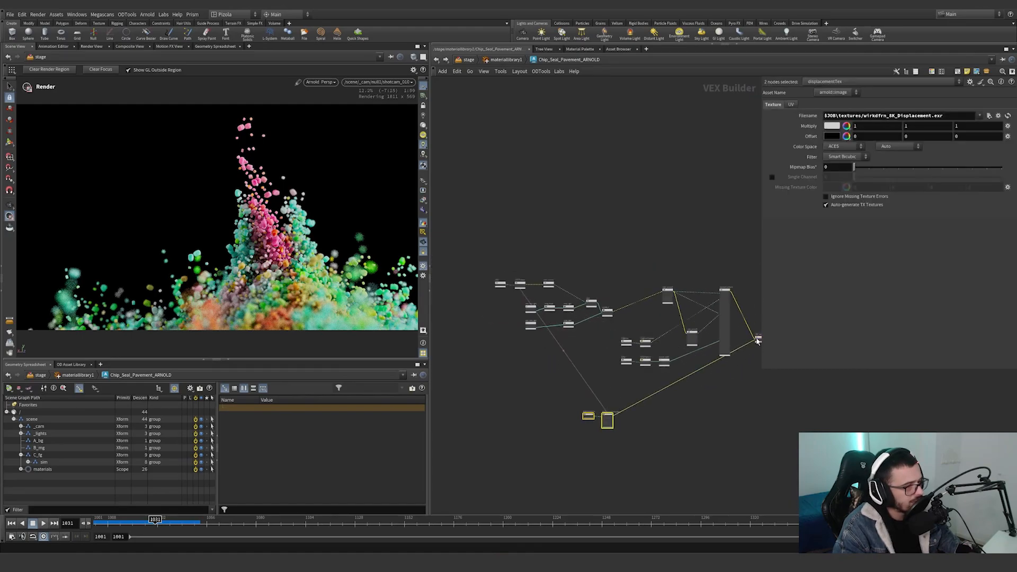
Move OUT_material near the color texture nodes and try to wire the color image's output into it.
left_click_drag(758, 339, 594, 340)
scroll(560, 320, "up", 4)
middle_click_drag(656, 342, 696, 356)
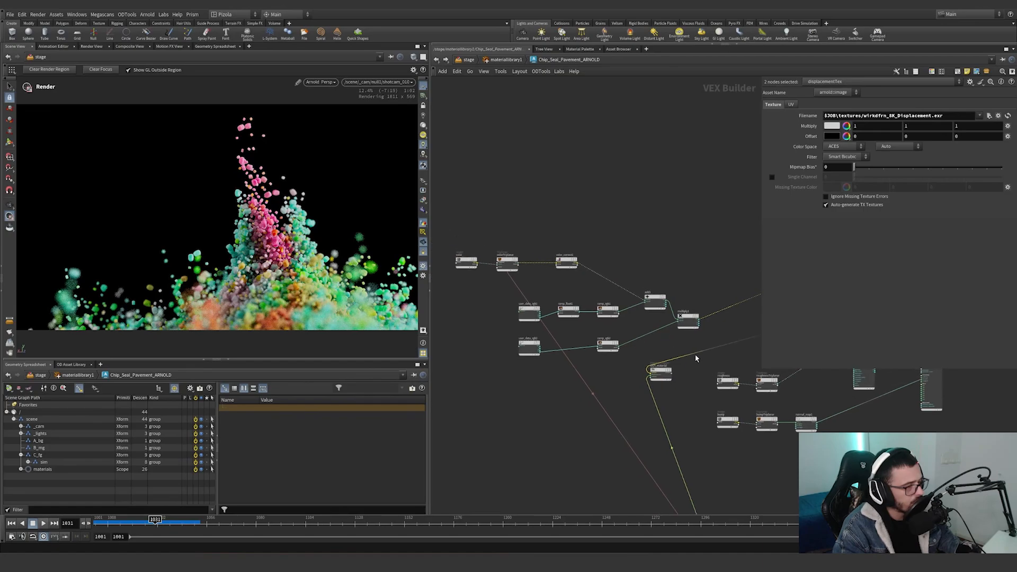
left_click_drag(696, 355, 482, 266)
left_click(482, 267)
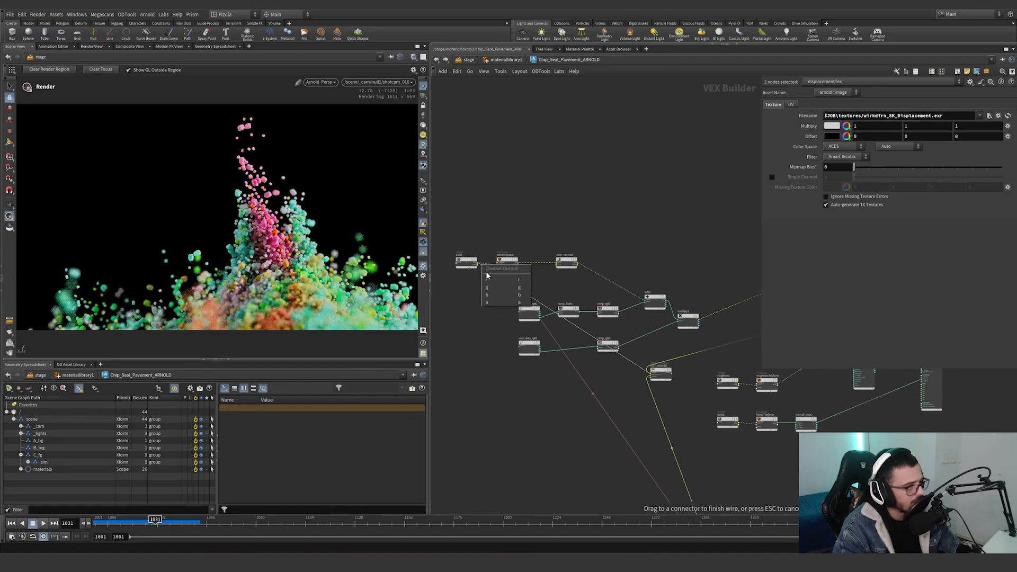
left_click(472, 284)
scroll(473, 266, "up", 4)
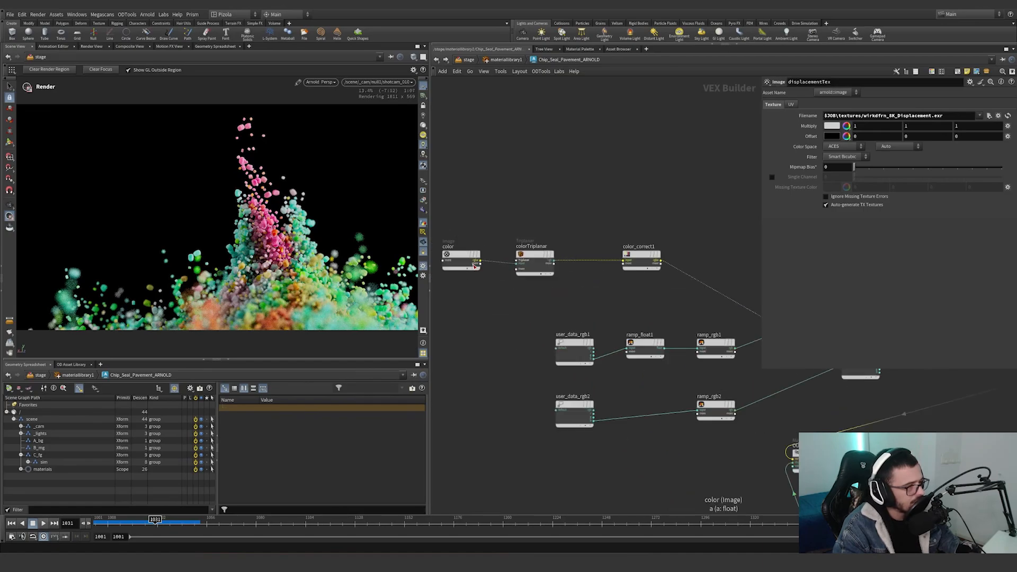
scroll(474, 266, "up", 3)
scroll(511, 282, "down", 3)
Connect the color image to OUT_material's surface input, place OUT_material beside it, and review the albedo texture's settings.
middle_click_drag(657, 370, 638, 347)
left_click_drag(786, 438, 464, 252)
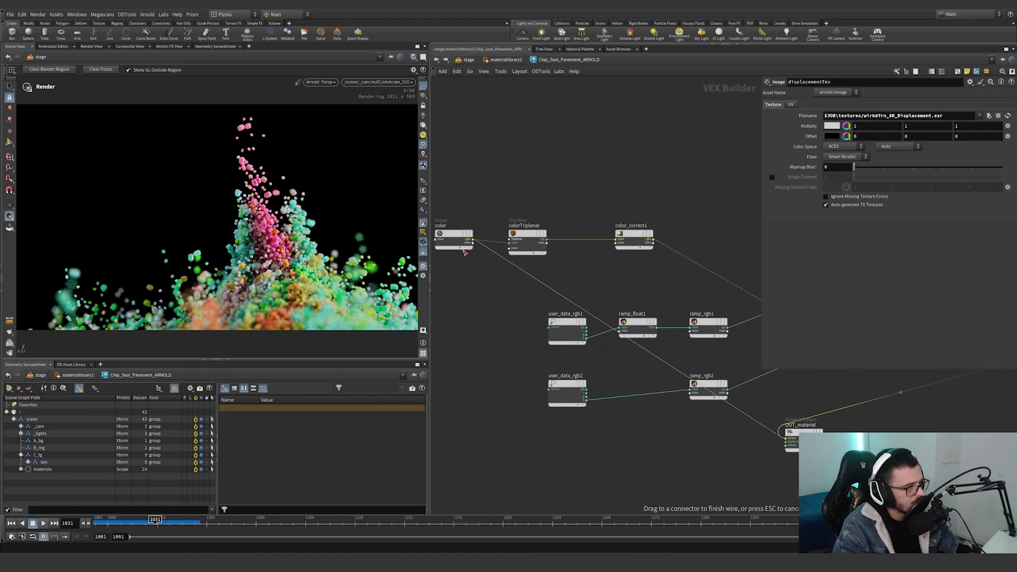
left_click(465, 252)
left_click(483, 261)
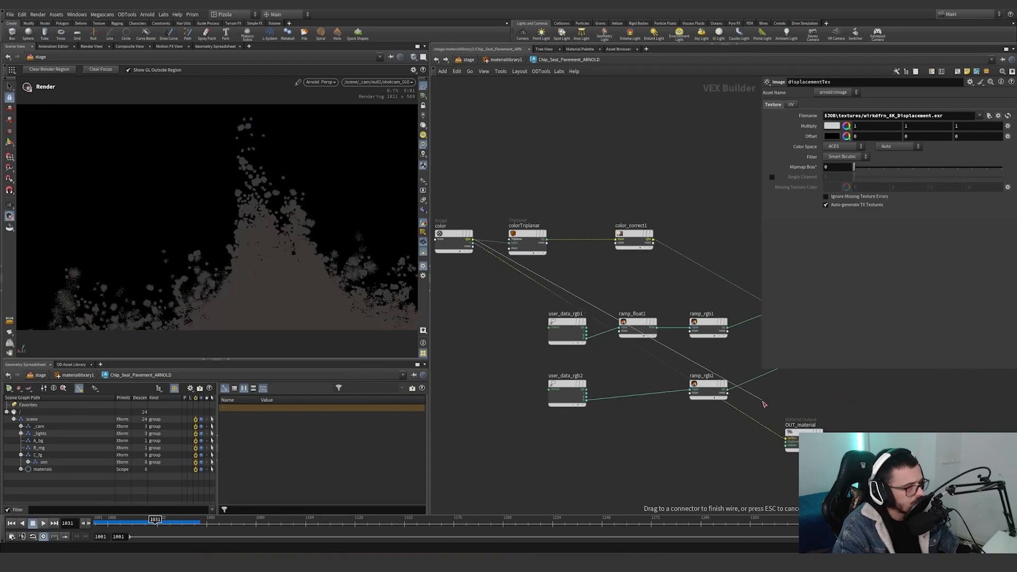
left_click(784, 438)
left_click_drag(799, 431, 503, 285)
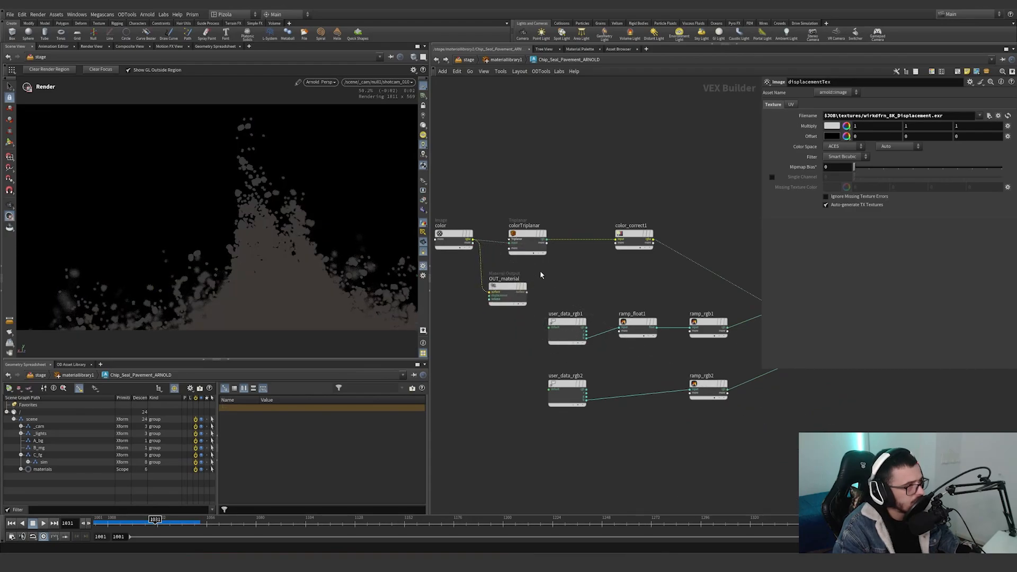
left_click(507, 292)
middle_click_drag(594, 284, 622, 299)
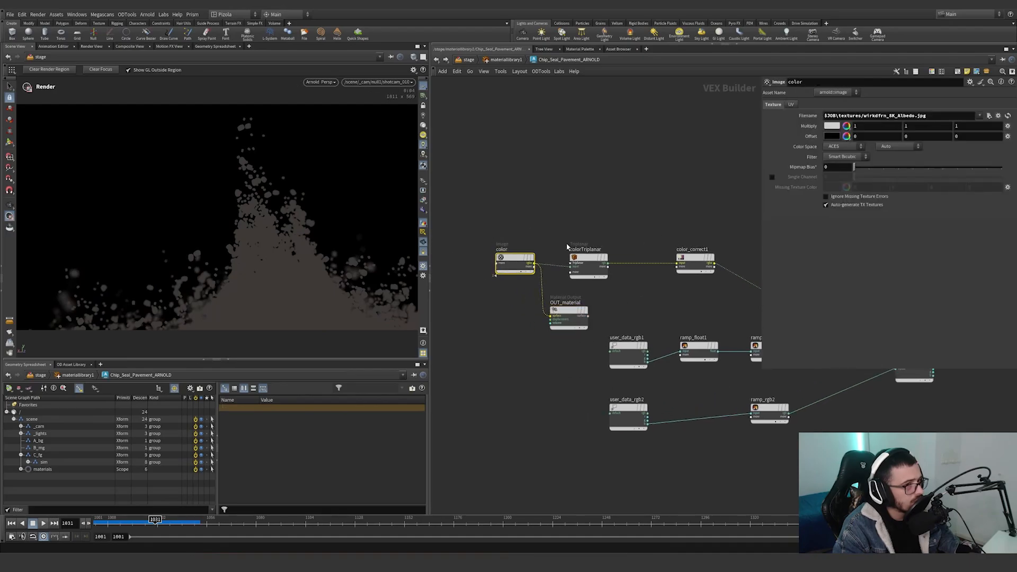
Wire colorTriplanar into OUT_material's surface input instead and review its triplanar scale, coordinate space and blend settings.
left_click_drag(549, 301, 626, 299)
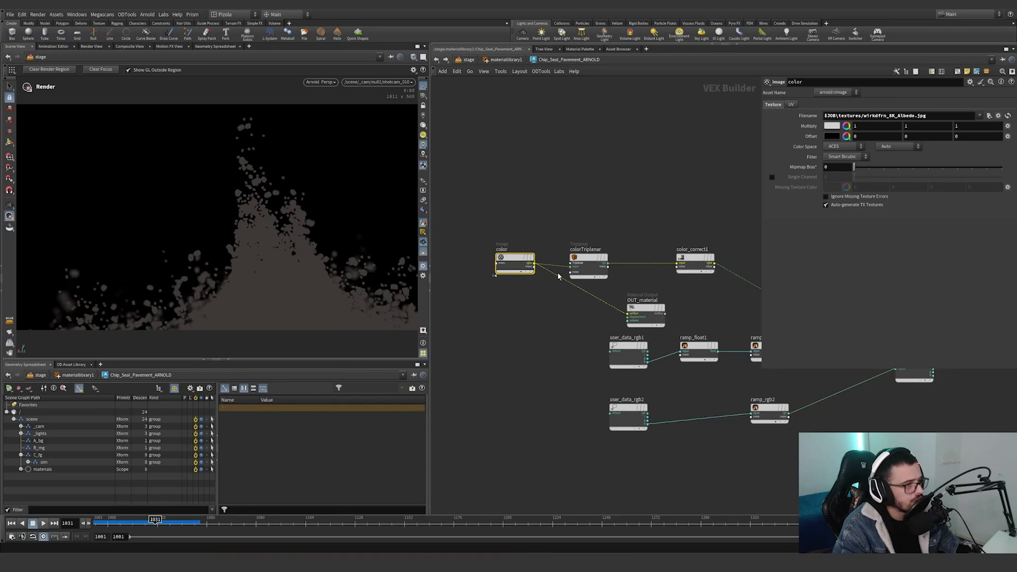
left_click_drag(546, 270, 585, 273)
middle_click_drag(649, 275, 625, 282)
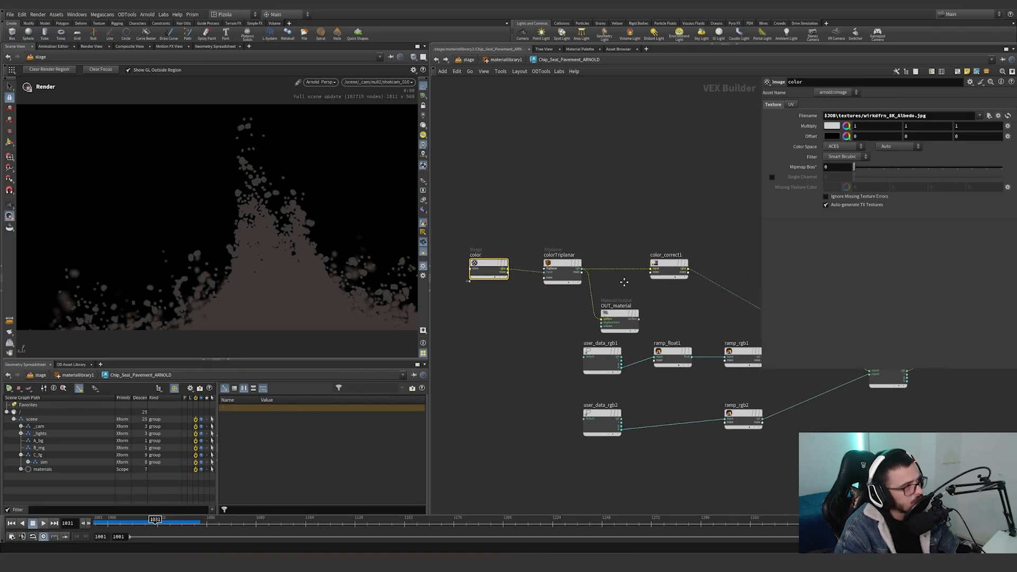
left_click(550, 277)
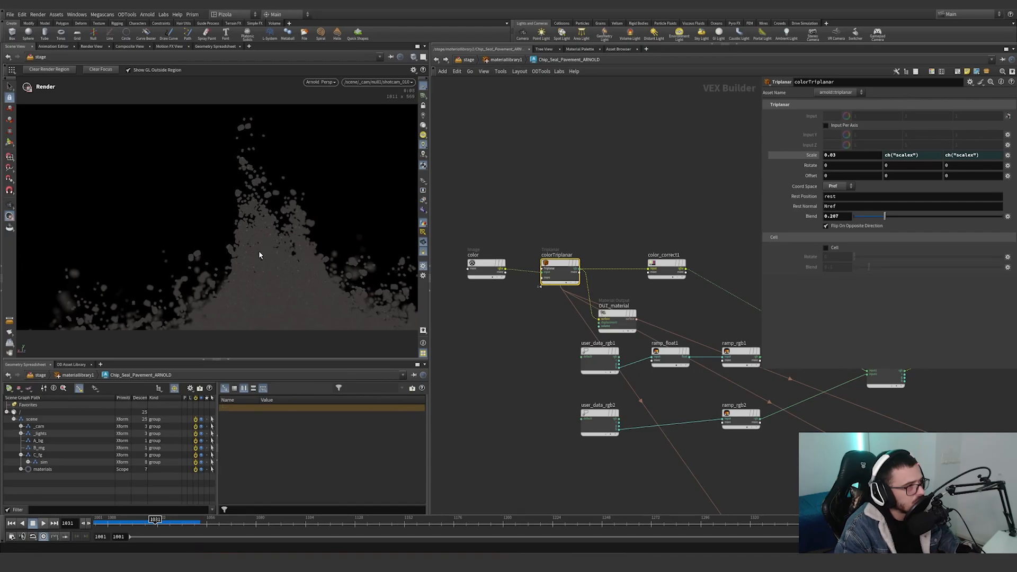
Route color_correct1 into OUT_material, move OUT_material clear of the ramps, and review color_correct1's settings.
left_click_drag(581, 286, 690, 271)
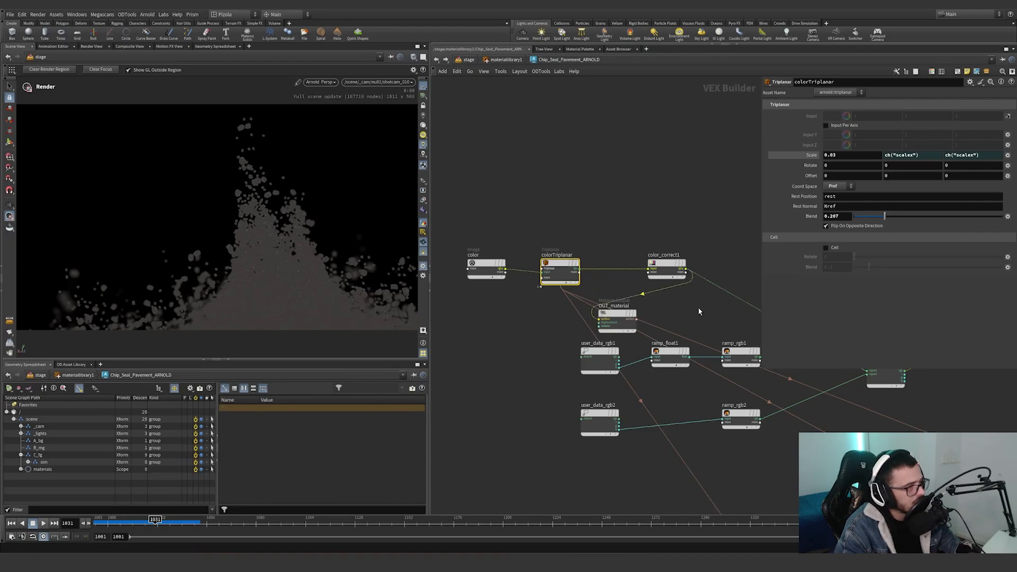
left_click_drag(617, 313, 651, 456)
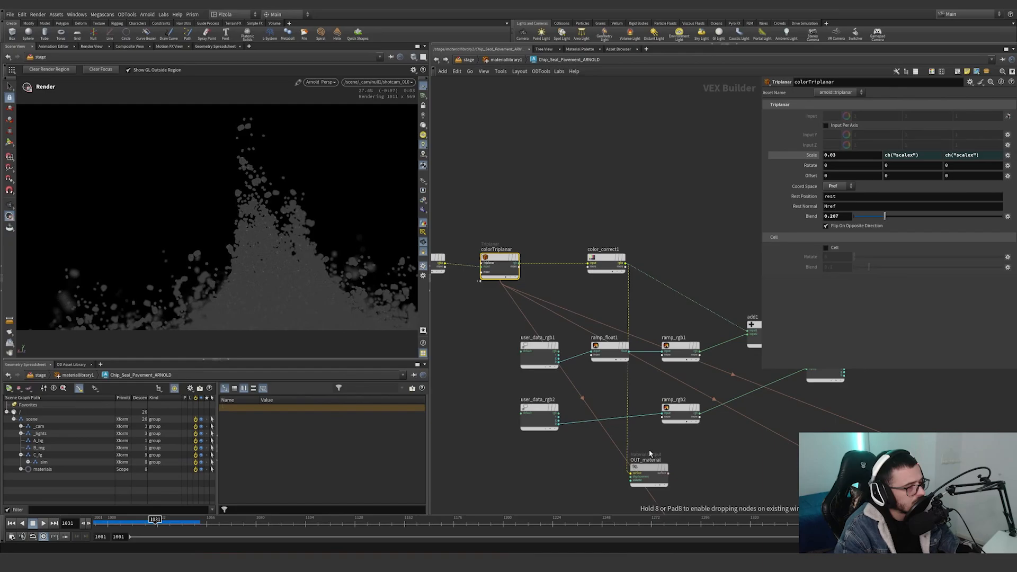
left_click(607, 265)
middle_click_drag(672, 257, 588, 209)
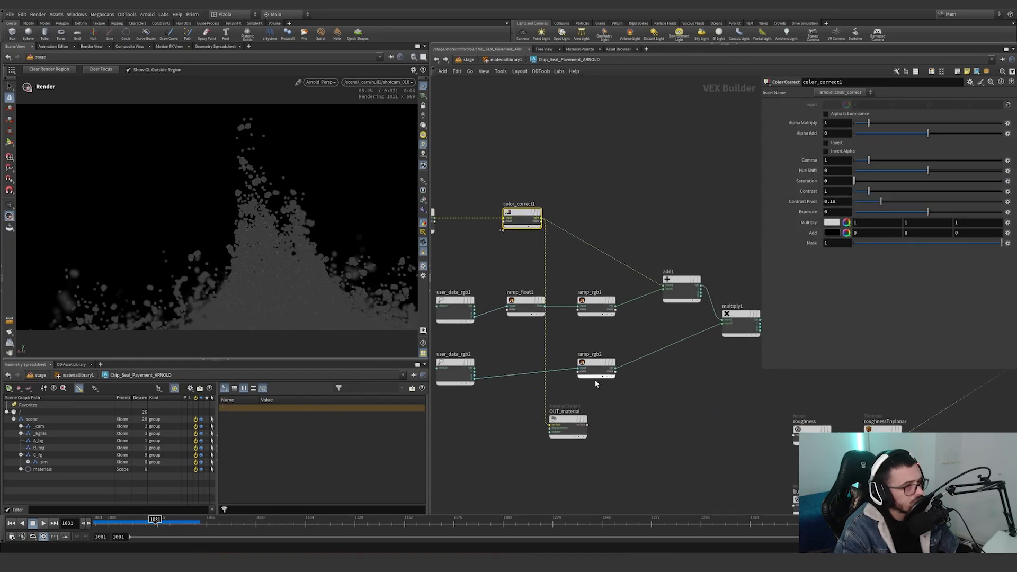
Preview user_data_rgb1 and ramp_float1 on the grains by wiring each in turn into OUT_material's surface input.
left_click_drag(568, 424, 672, 428)
left_click_drag(655, 427, 476, 315)
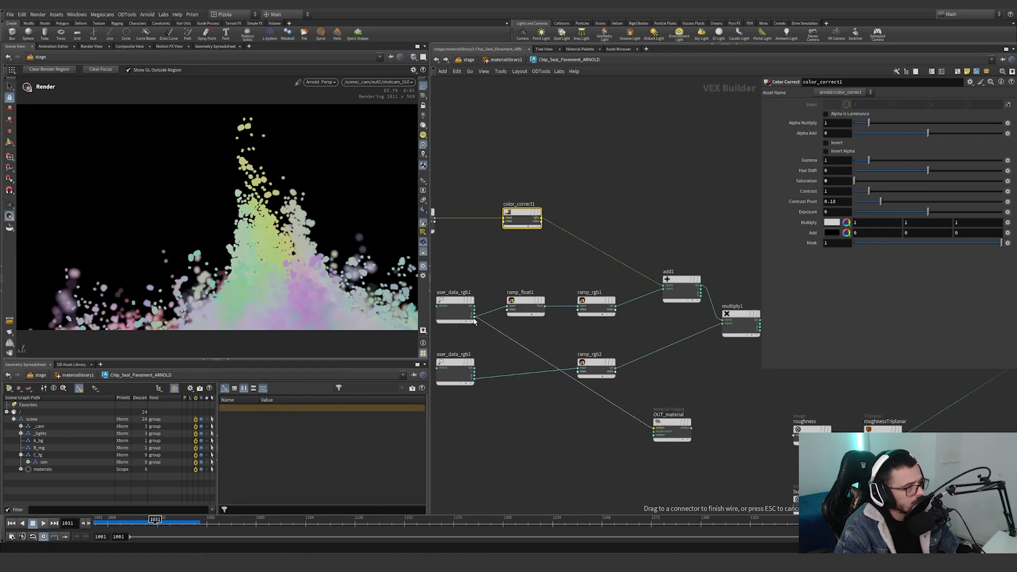
left_click_drag(494, 339, 549, 311)
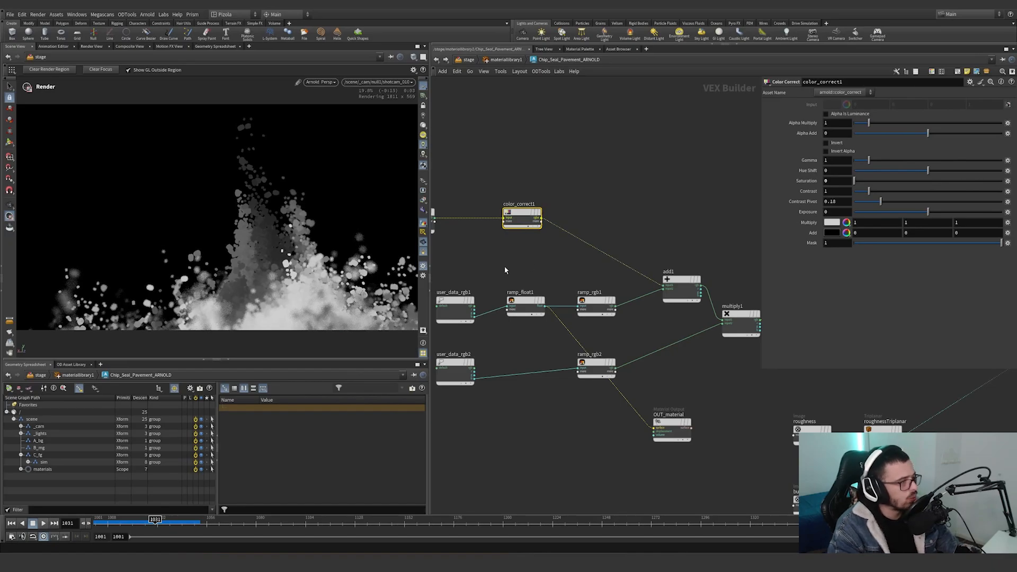
Check ramp_float1's version choices, keeping arnold::ramp_float, and view the Asset Definition Toolbar display options.
left_click(525, 307)
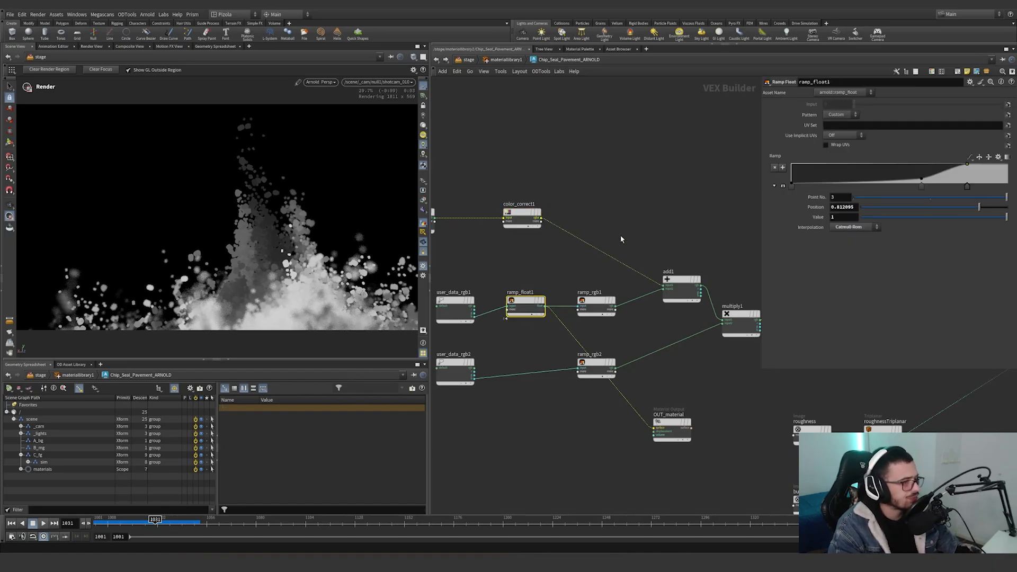
left_click(839, 92)
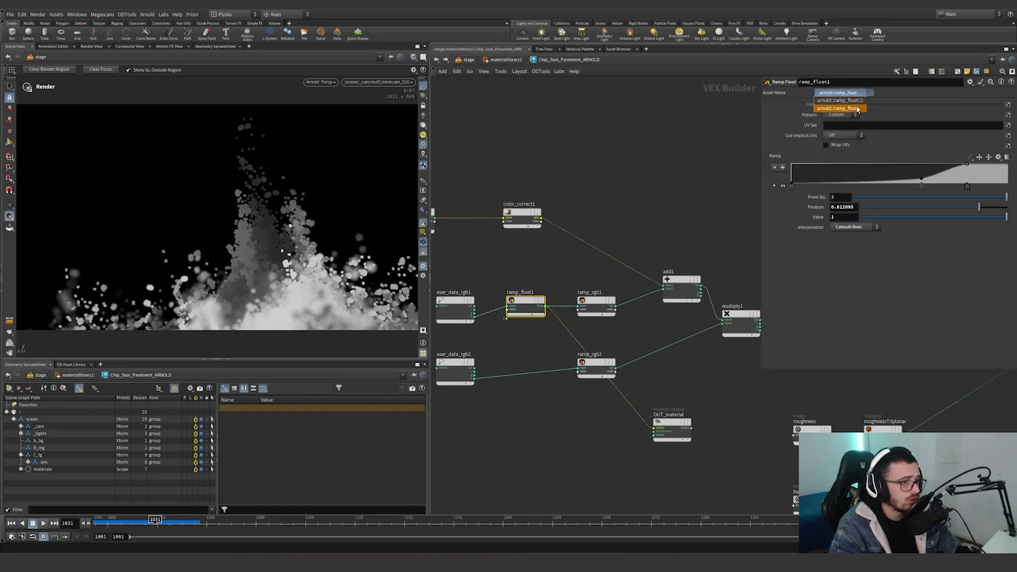
left_click(862, 107)
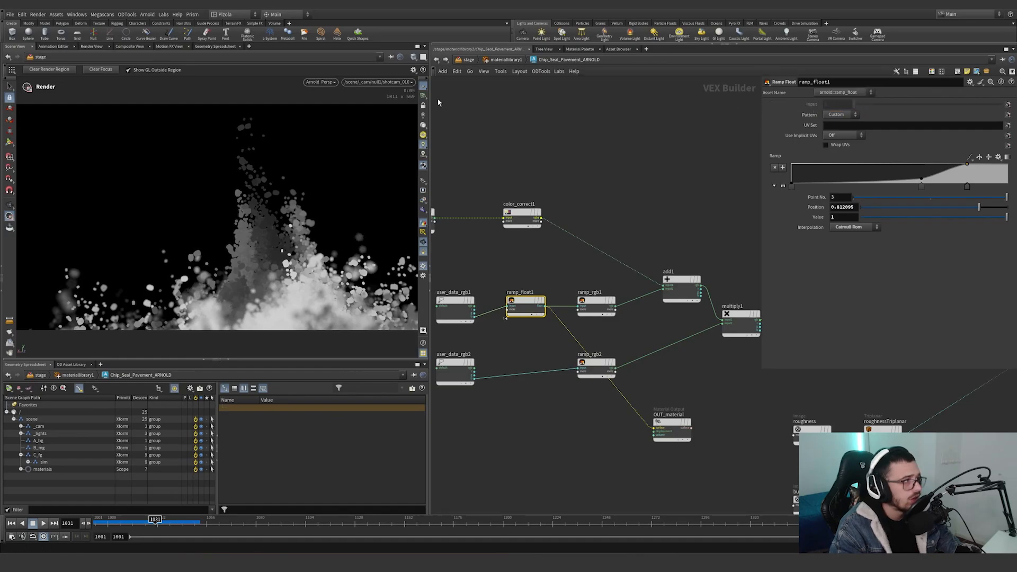
left_click(56, 15)
mouse_move(64, 39)
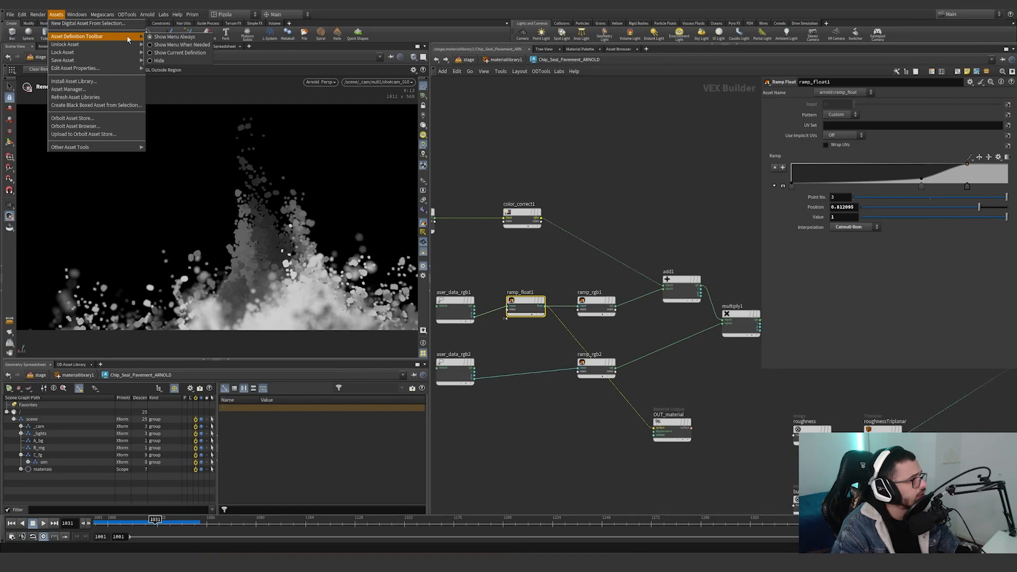
left_click(664, 343)
Preview ramp_rgb1 through OUT_material and review the ramp's colors and the attributes read by user_data_rgb2 and user_data_rgb1.
left_click(671, 423)
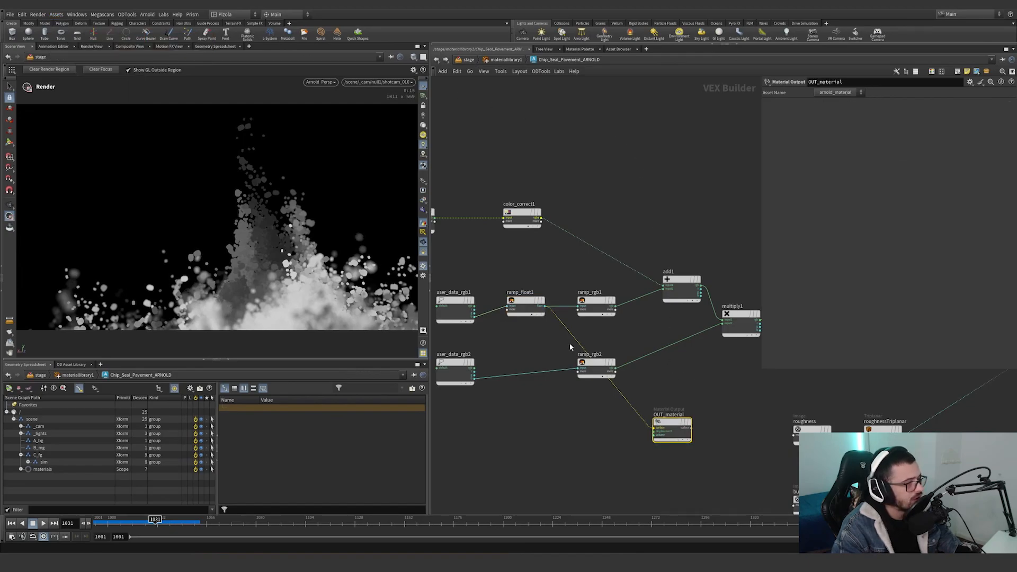
left_click_drag(564, 326, 617, 307)
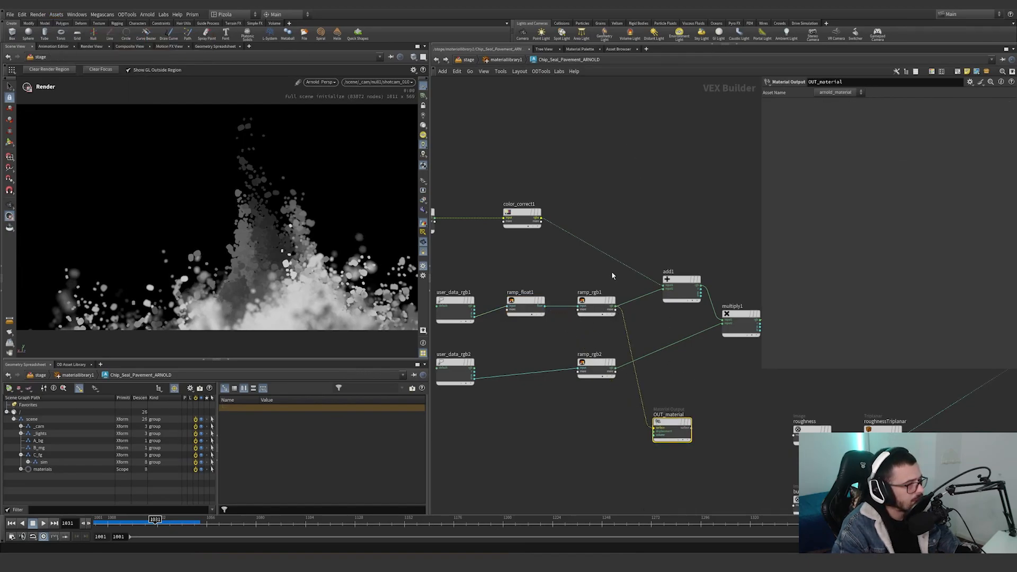
left_click(597, 301)
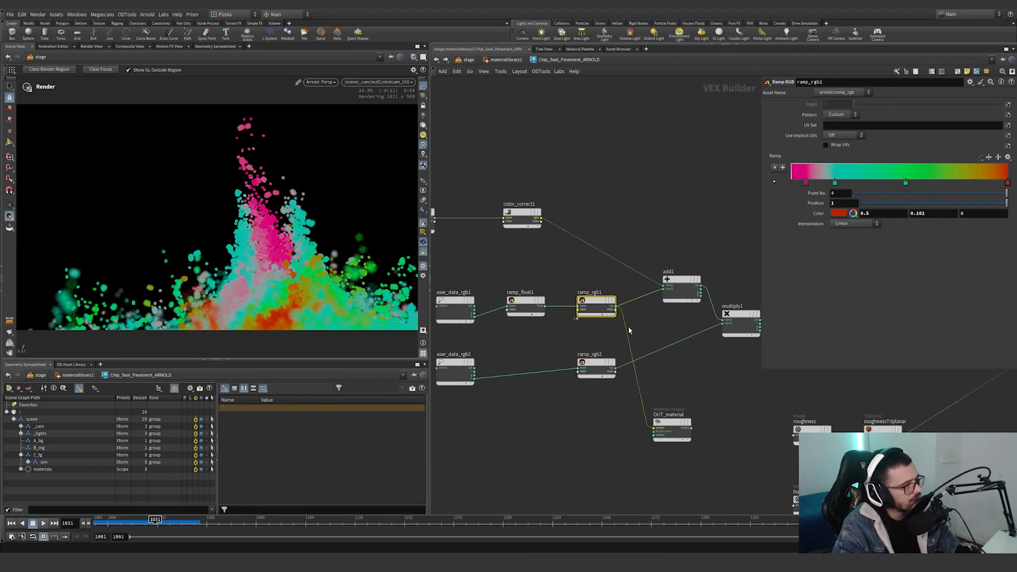
left_click(455, 371)
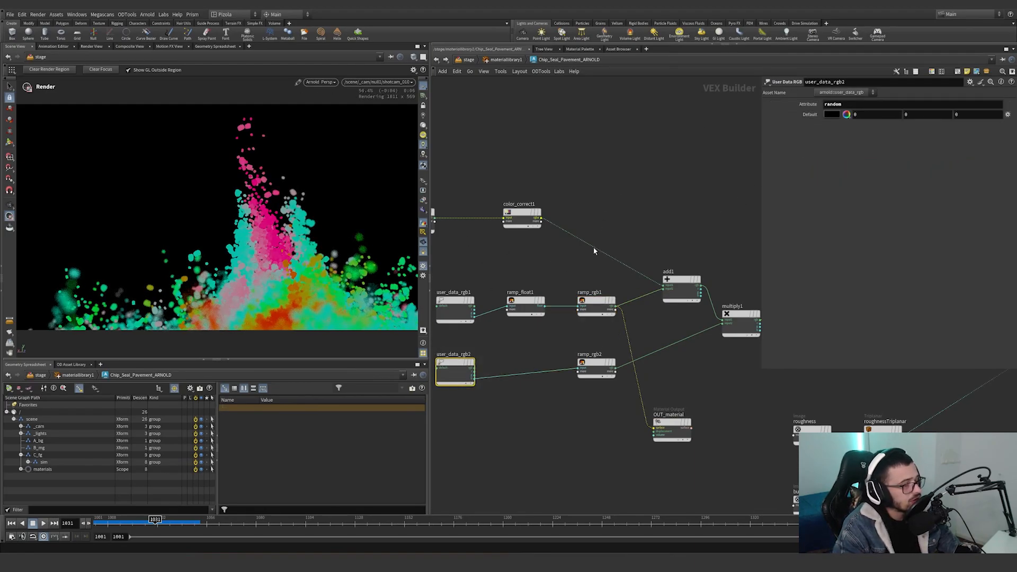
left_click_drag(447, 325, 448, 324)
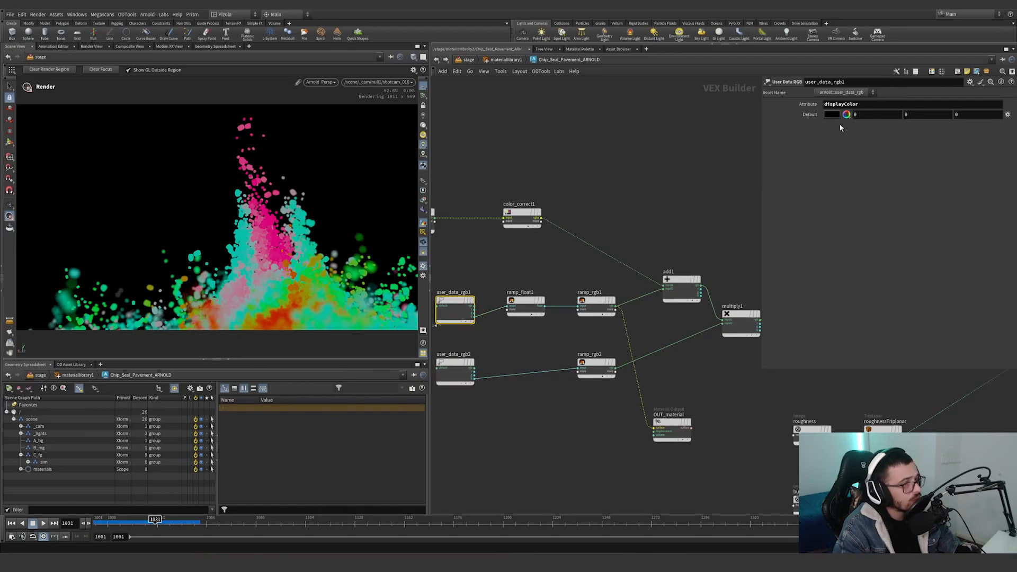
Preview ramp_rgb2, add1 and multiply1 on the grains by wiring each in turn into OUT_material.
left_click_drag(627, 323, 618, 368)
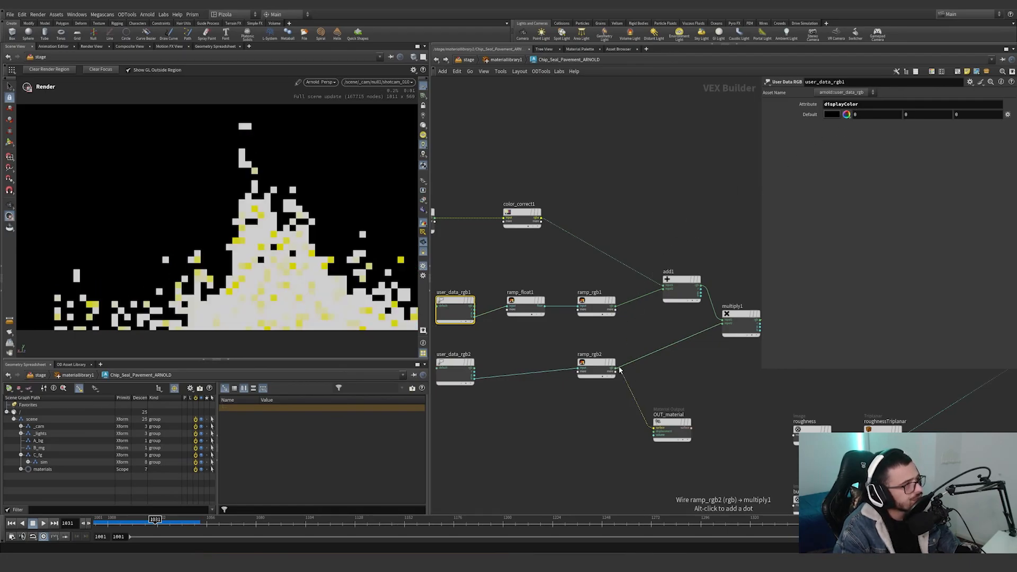
middle_click_drag(649, 378, 593, 373)
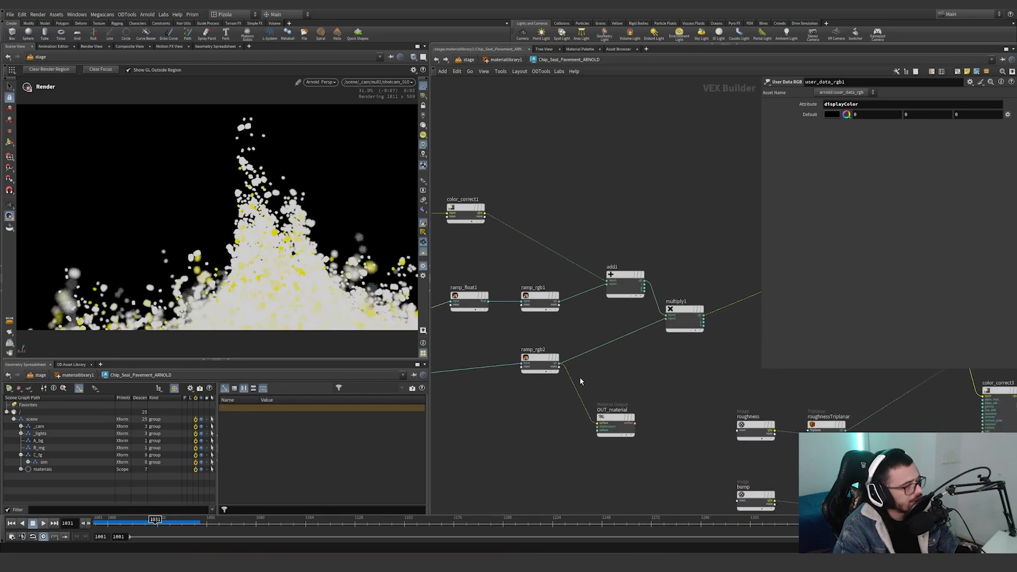
left_click_drag(569, 378, 647, 281)
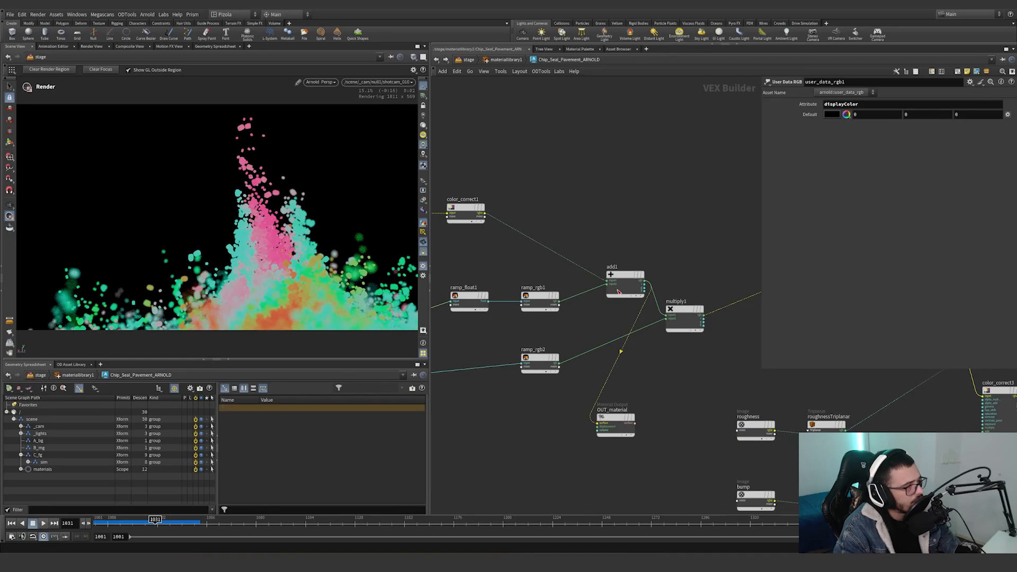
left_click_drag(639, 317, 705, 316)
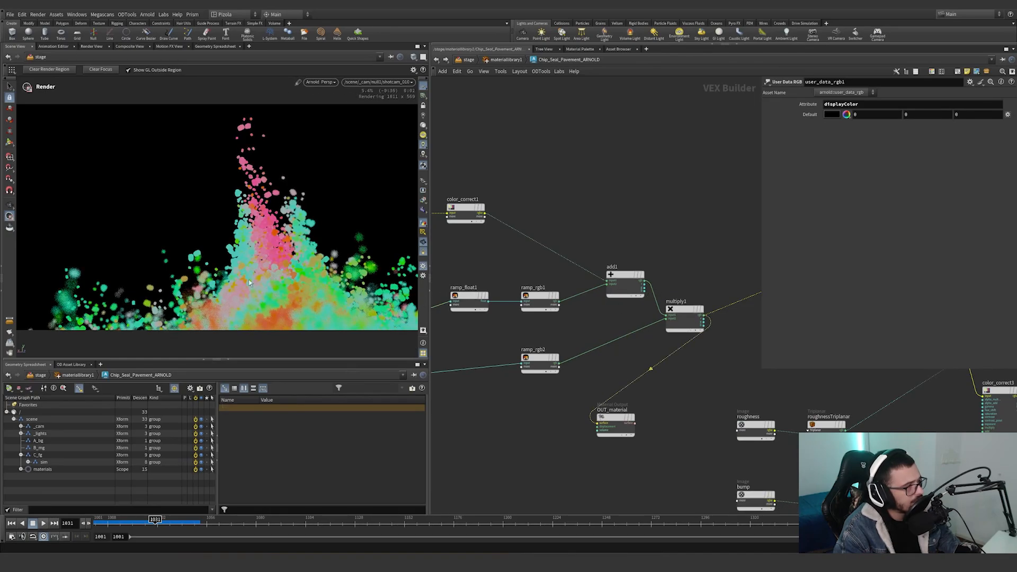
Wire color_correct2 into OUT_material to preview it, and move OUT_material over beside standard_surface1.
scroll(550, 345, "down", 2)
middle_click_drag(607, 354, 503, 354)
scroll(505, 354, "down", 1)
scroll(584, 357, "up", 1)
left_click_drag(518, 348, 699, 273)
left_click_drag(473, 395, 813, 448)
middle_click_drag(903, 444, 749, 419)
scroll(579, 323, "up", 3)
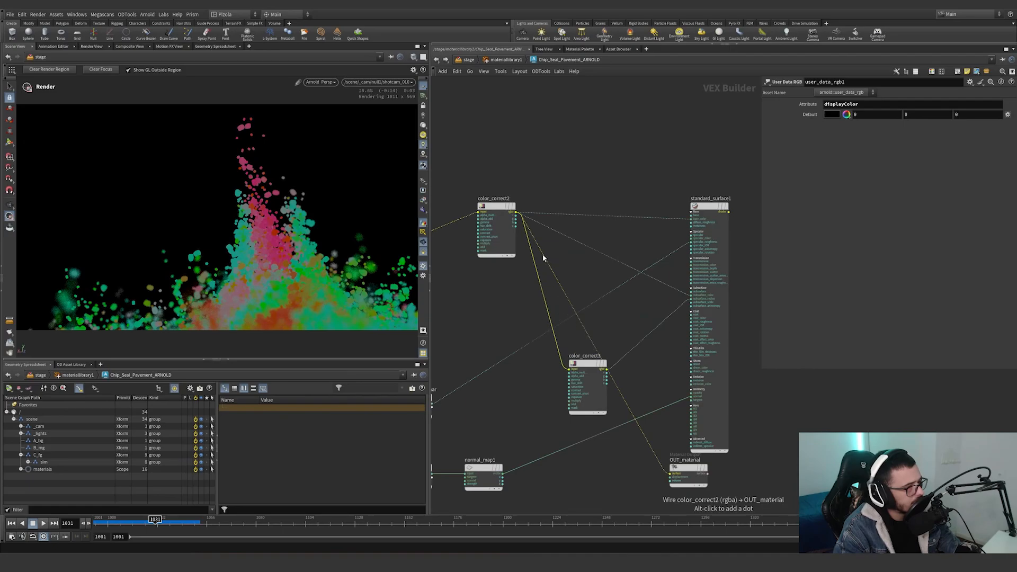
Preview color_correct3 through OUT_material and review its saturation and exposure settings.
left_click_drag(543, 254, 608, 370)
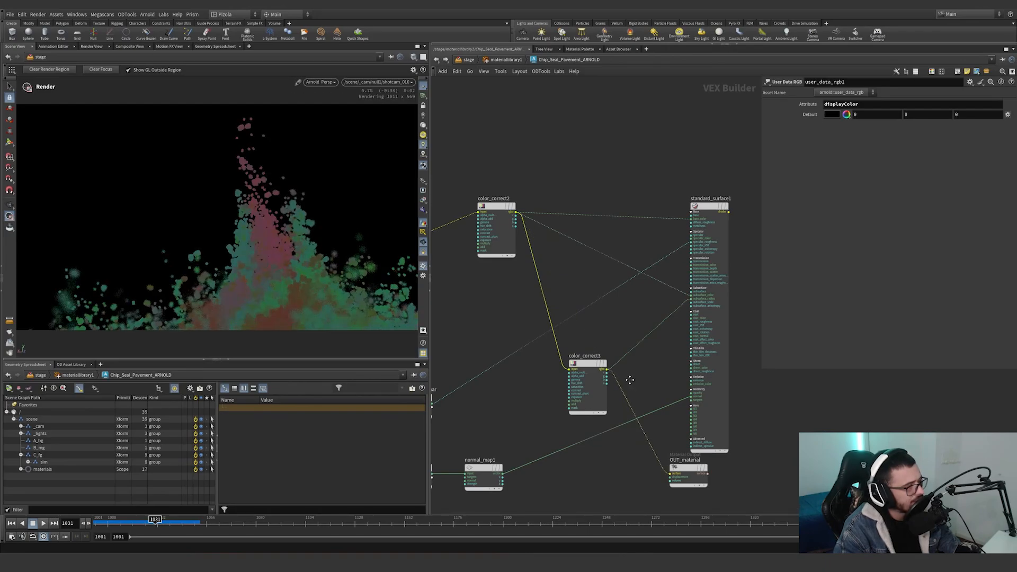
middle_click_drag(629, 380, 608, 351)
left_click(571, 365)
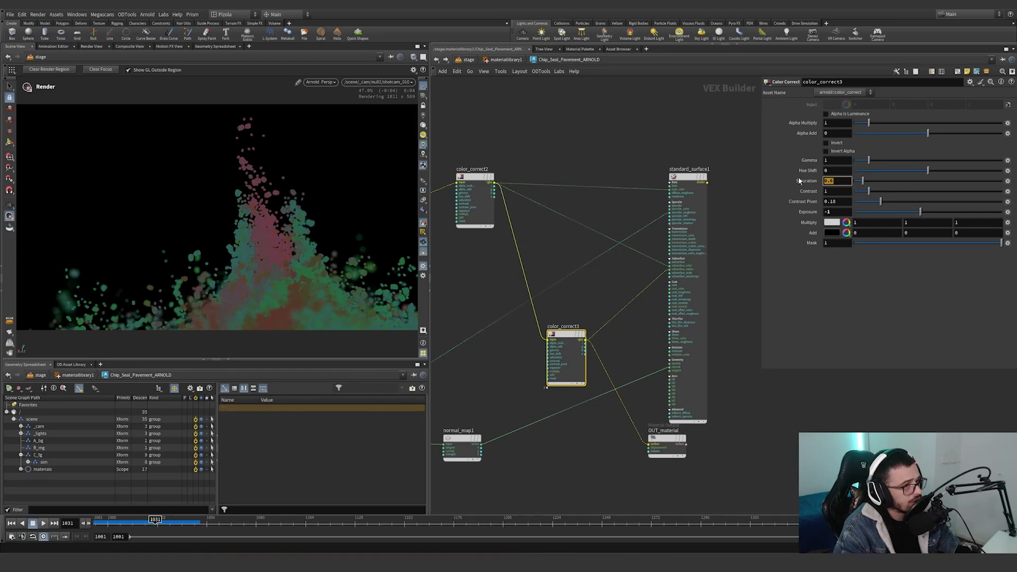
Move OUT_material clear of standard_surface1 and review the surface shader's subsurface type, weight and scale.
left_click_drag(668, 441, 815, 430)
left_click(693, 265)
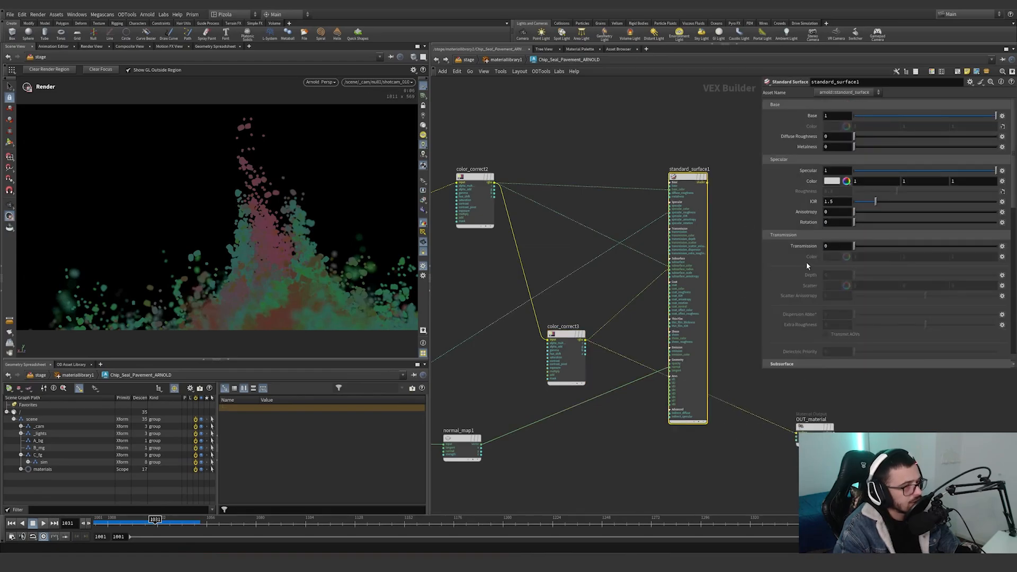
scroll(805, 262, "down", 5)
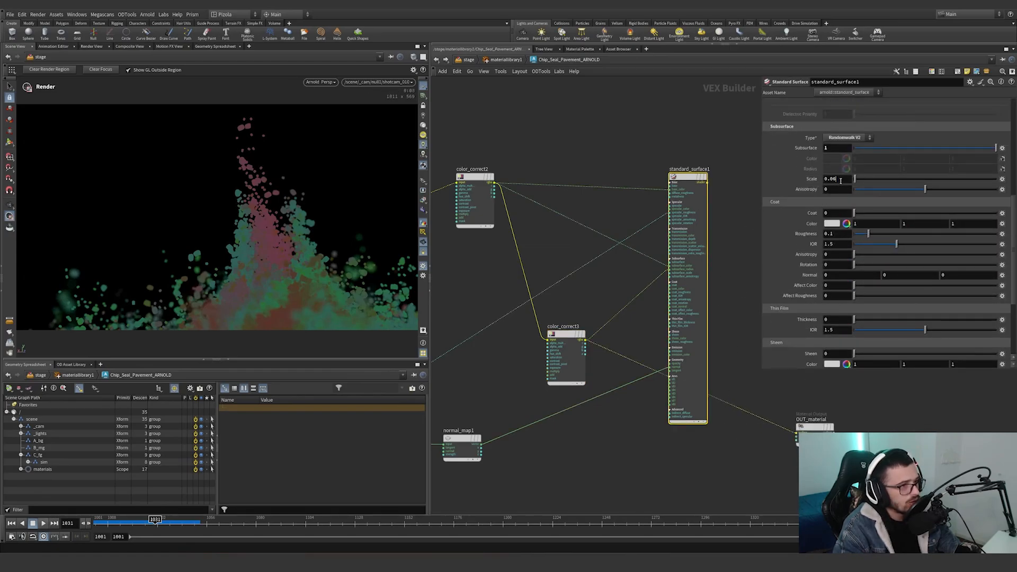
left_click_drag(841, 181, 821, 183)
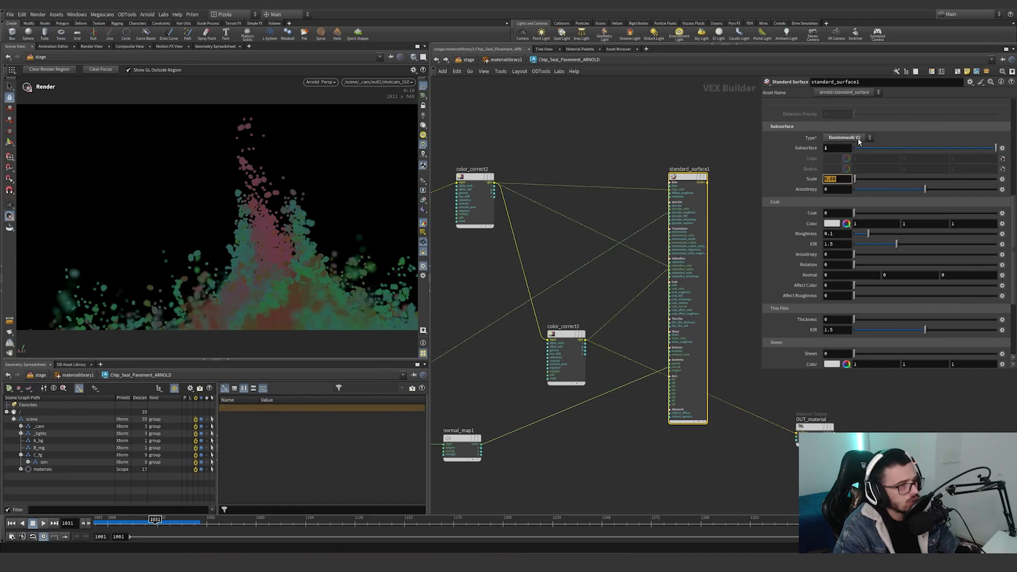
scroll(752, 202, "down", 5)
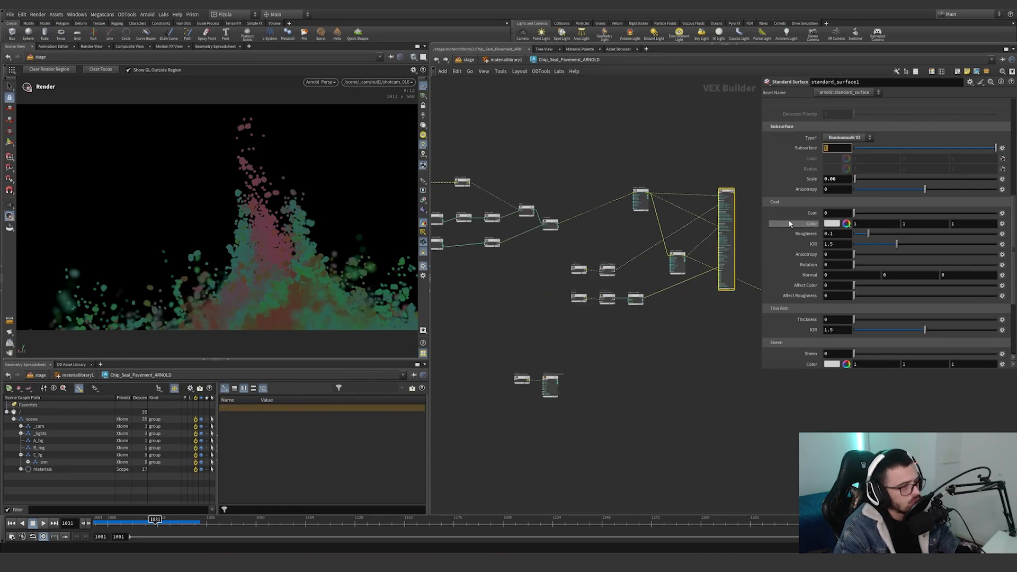
scroll(791, 225, "up", 9)
scroll(725, 320, "up", 4)
Move OUT_material next to roughnessTriplanar and wire roughnessTriplanar into its surface input to preview the roughness texture.
middle_click_drag(723, 321, 653, 350)
scroll(654, 349, "down", 4)
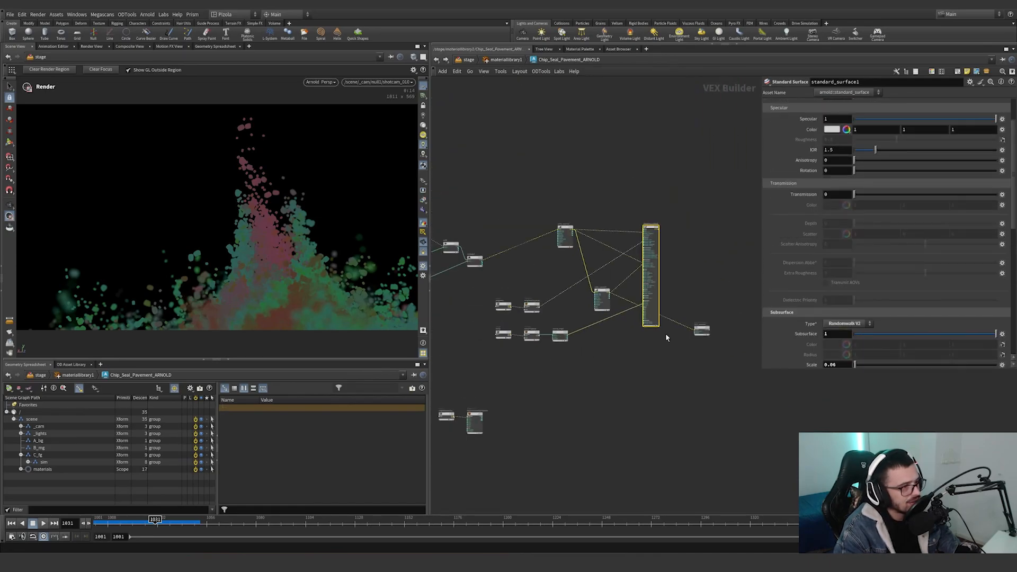
left_click_drag(701, 329, 563, 315)
scroll(573, 306, "up", 6)
middle_click_drag(578, 308, 661, 306)
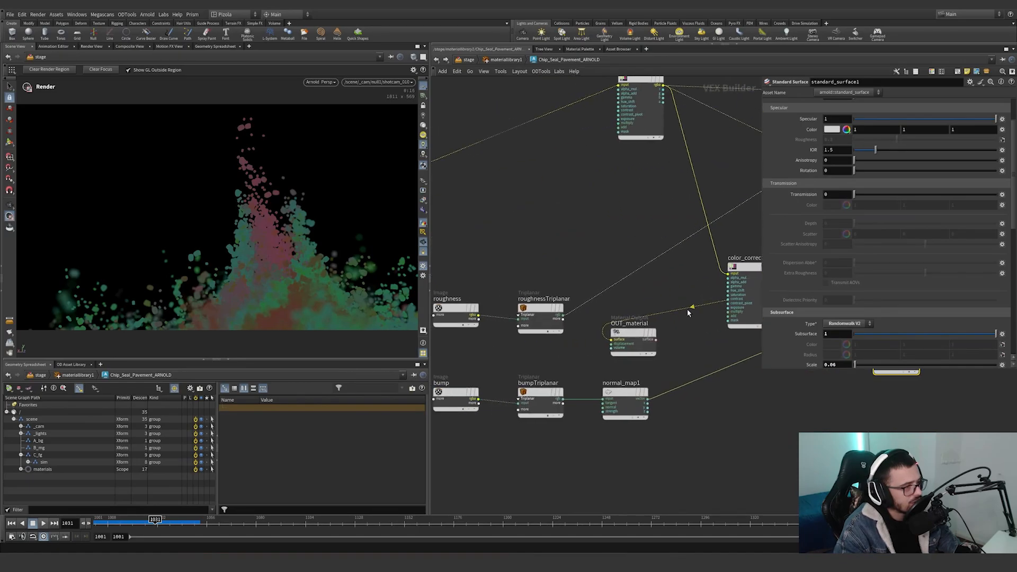
left_click_drag(670, 312, 572, 315)
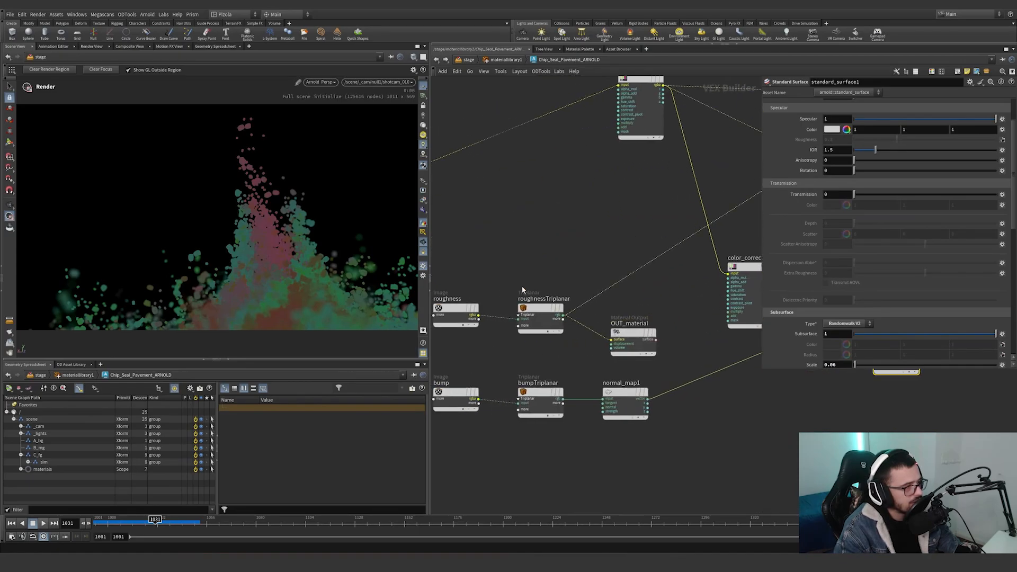
Review the texture files of the roughness and bump images and the projection settings of roughnessTriplanar.
left_click(457, 323)
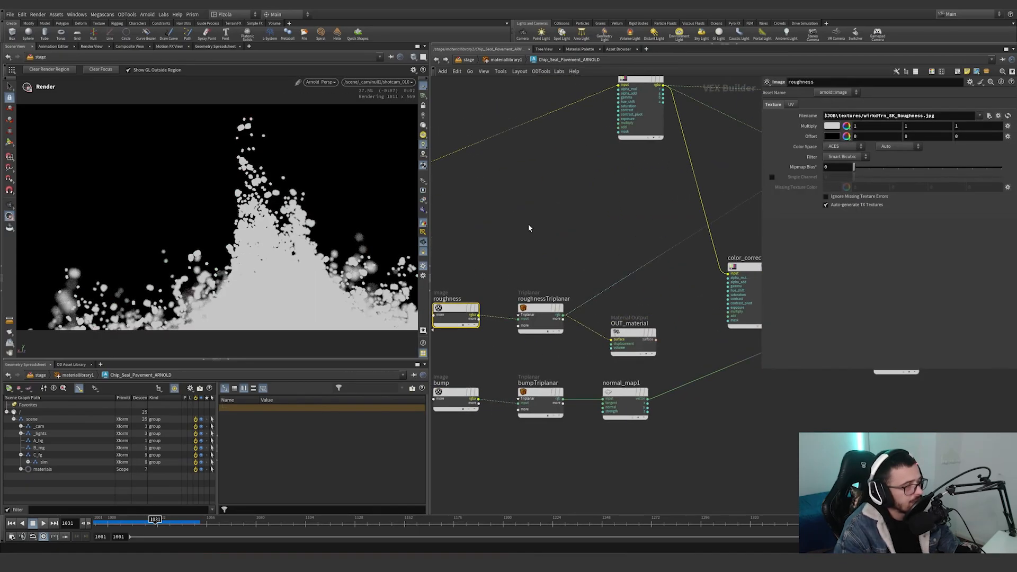
left_click_drag(529, 227, 526, 341)
left_click_drag(488, 375, 440, 420)
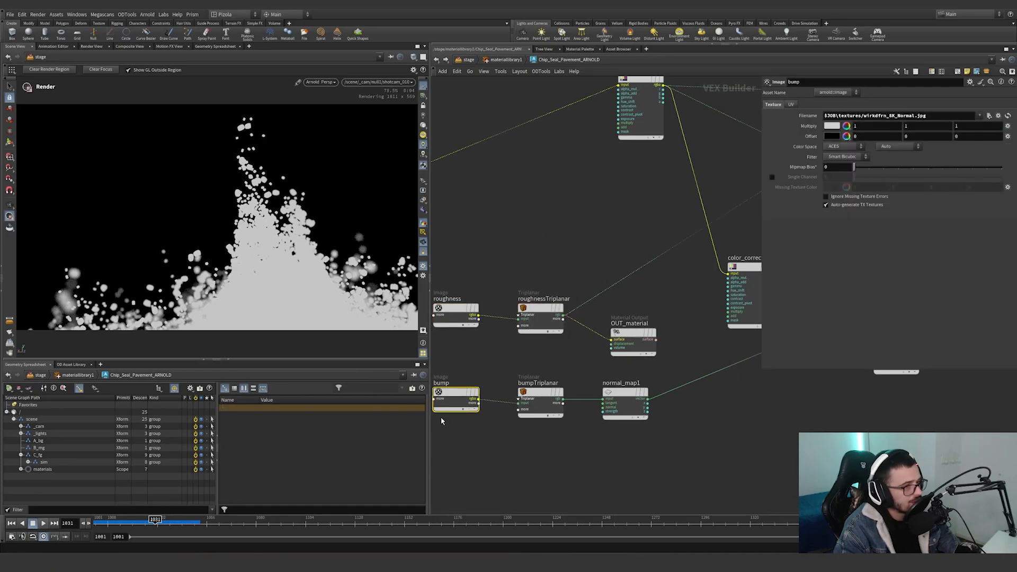
left_click_drag(538, 344, 511, 282)
middle_click_drag(511, 282, 586, 288)
scroll(586, 287, "down", 1)
left_click_drag(601, 274, 598, 323)
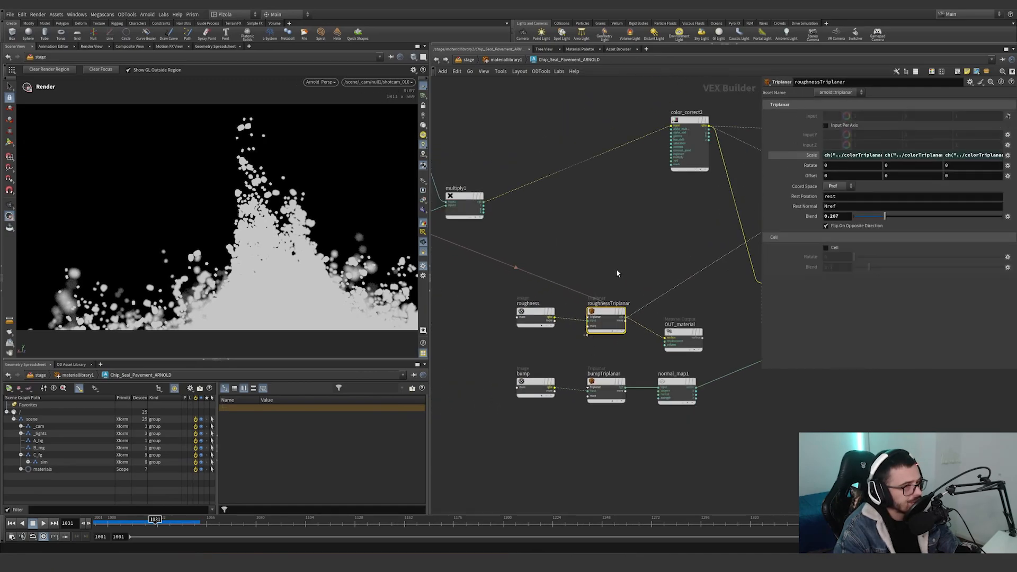
Set the roughness image's color space family to Utility and look through the color spaces it offers.
left_click_drag(549, 269, 539, 317)
left_click(892, 150)
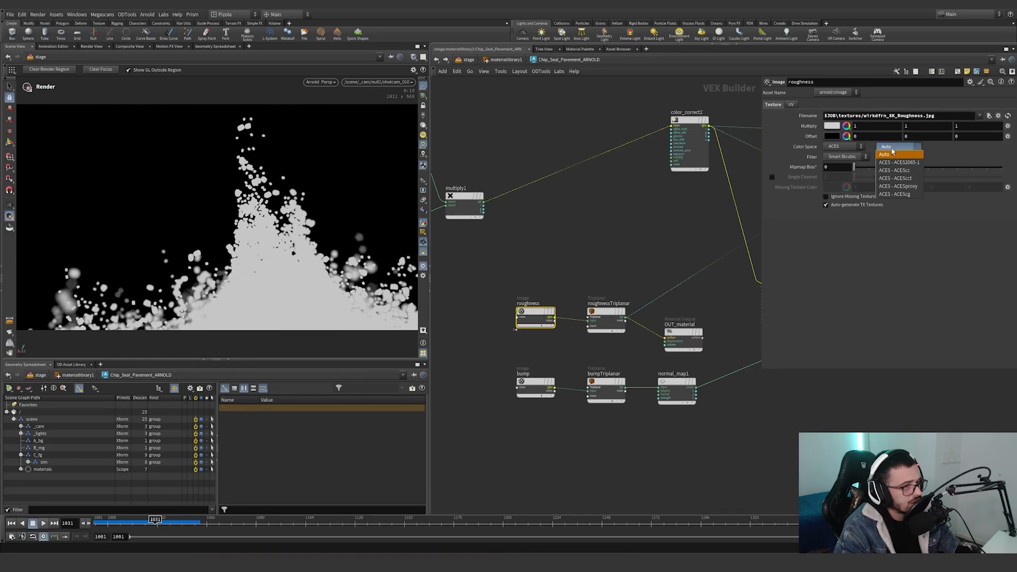
left_click(852, 151)
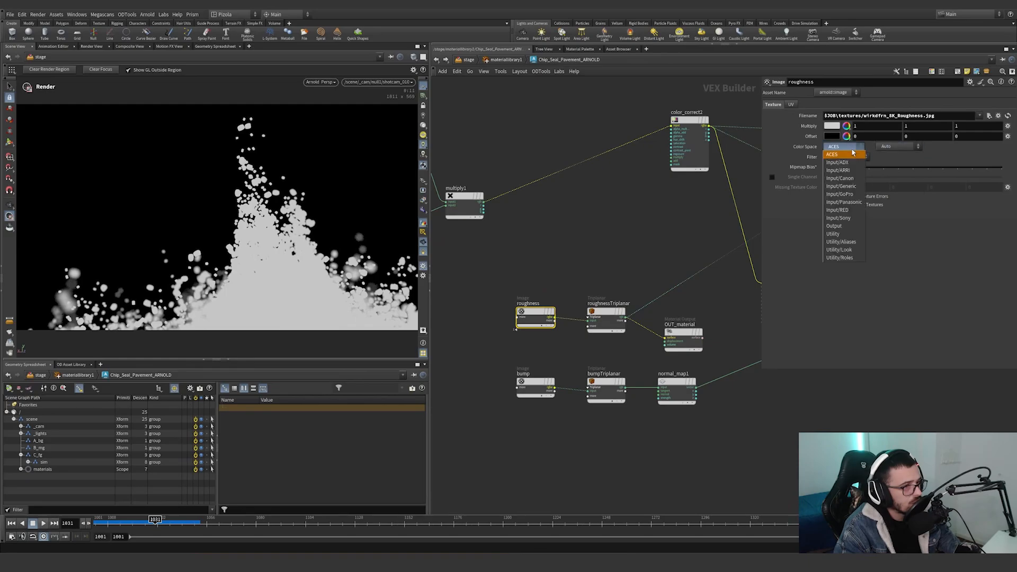
left_click(840, 233)
left_click(895, 151)
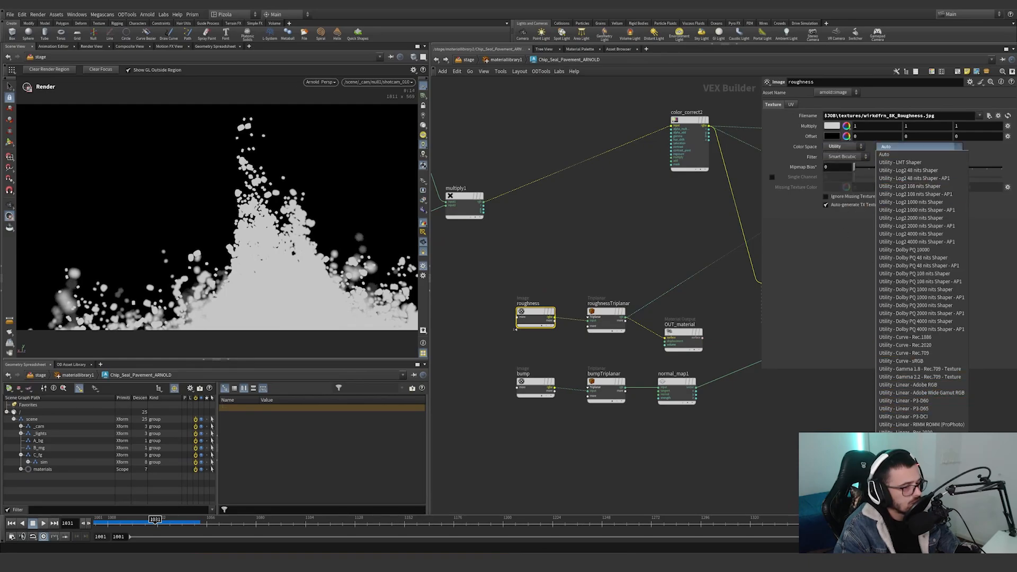
key("Escape")
Set the bump image's color space family to Utility and go through its list of color spaces.
left_click(536, 387)
left_click(842, 147)
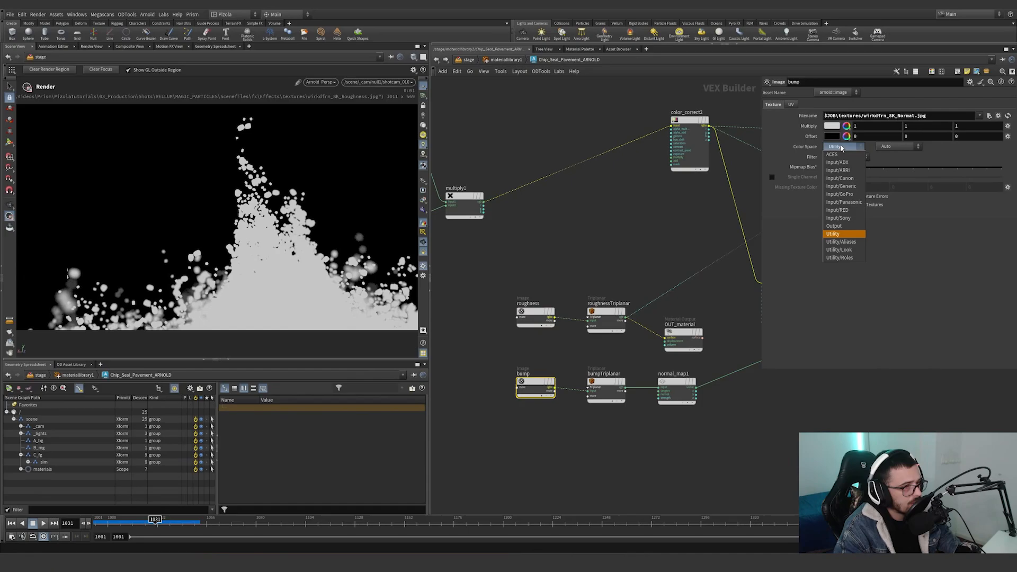
left_click(833, 234)
left_click(895, 146)
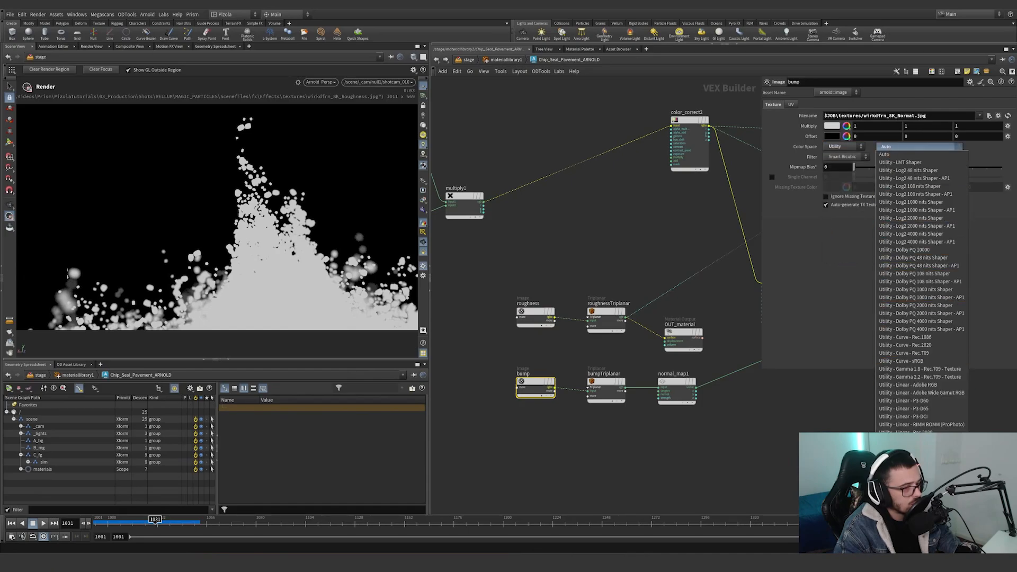
left_click(895, 456)
Inspect the color image's settings and browse the texture files in $JOB/textures/ without choosing another file.
middle_click_drag(599, 294, 858, 397)
scroll(549, 308, "down", 2)
middle_click_drag(549, 308, 705, 320)
left_click_drag(534, 211, 566, 267)
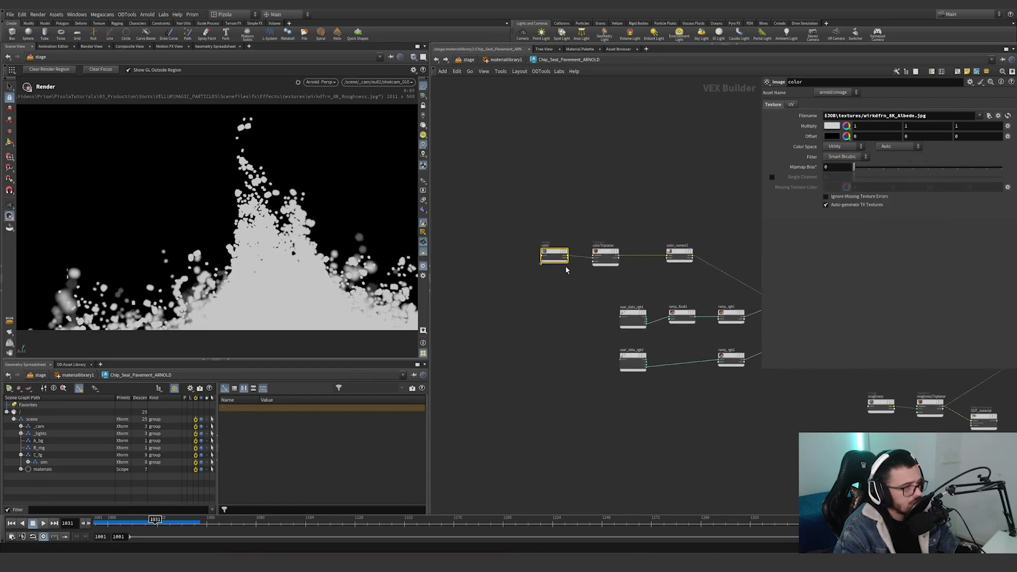
left_click(988, 116)
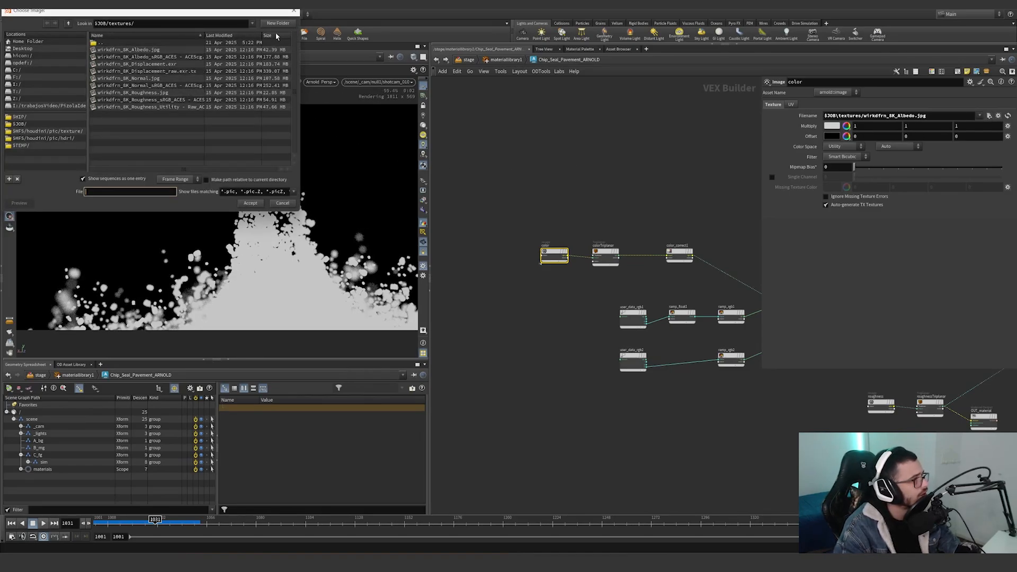
left_click_drag(301, 112, 510, 139)
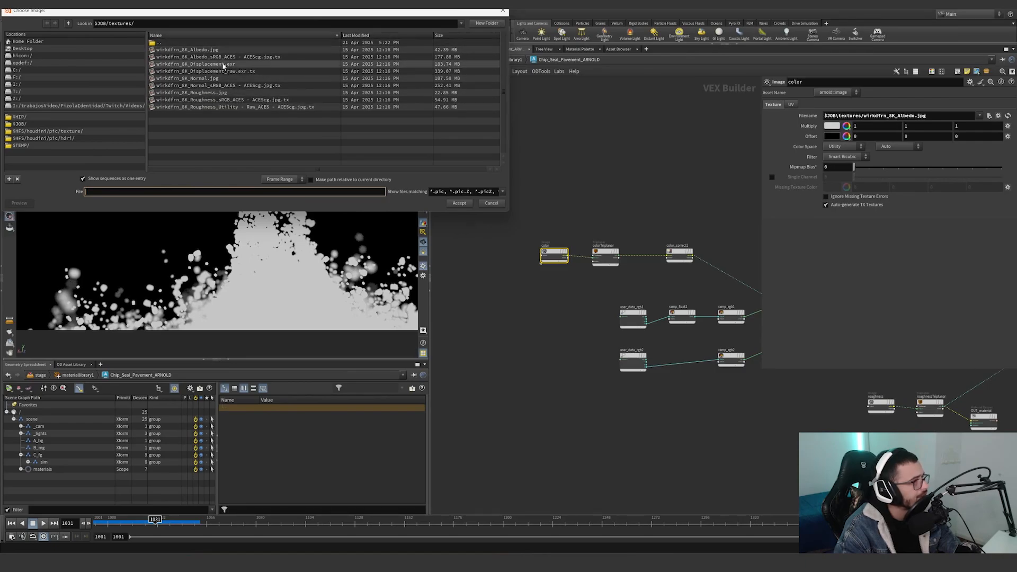
left_click(503, 11)
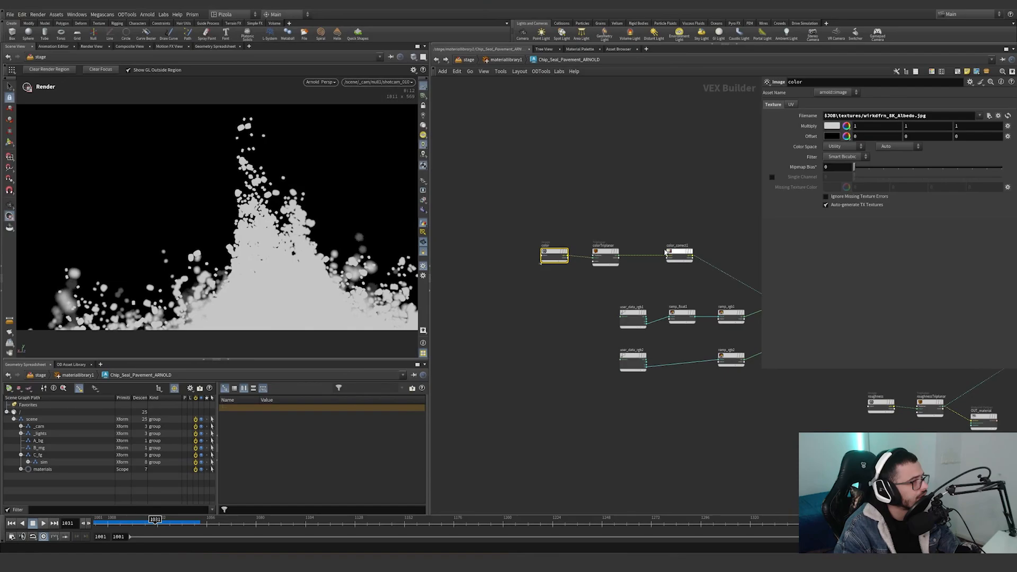
Move OUT_material away from the roughness and bump chains to a free spot below standard_surface1.
mouse_move(562, 215)
left_mouse_down()
mouse_move(486, 298)
mouse_move(552, 227)
left_mouse_up()
middle_click_drag(533, 217, 423, 200)
scroll(467, 205, "down", 3)
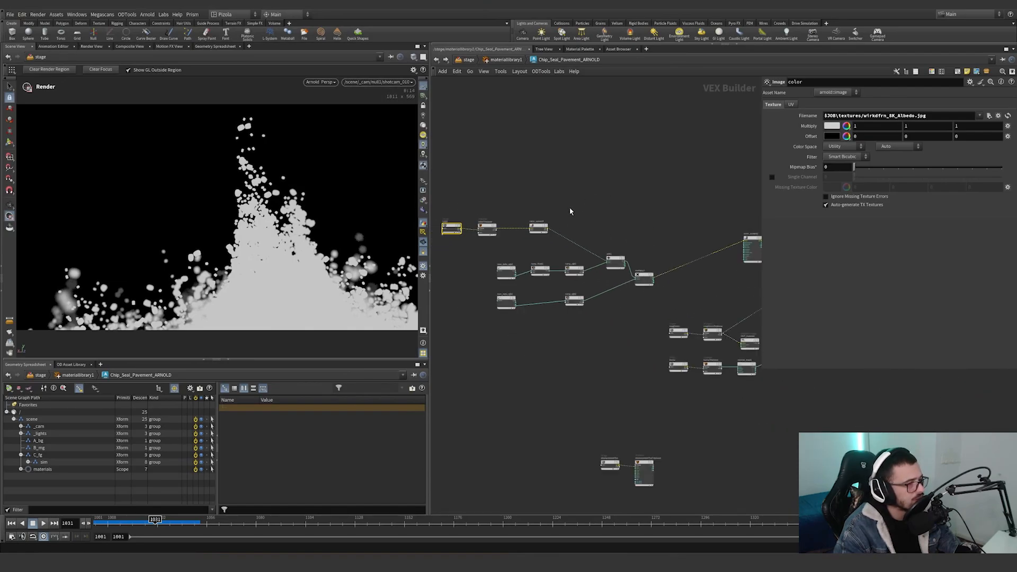
scroll(611, 267, "down", 3)
middle_click_drag(740, 368, 592, 363)
scroll(522, 331, "up", 4)
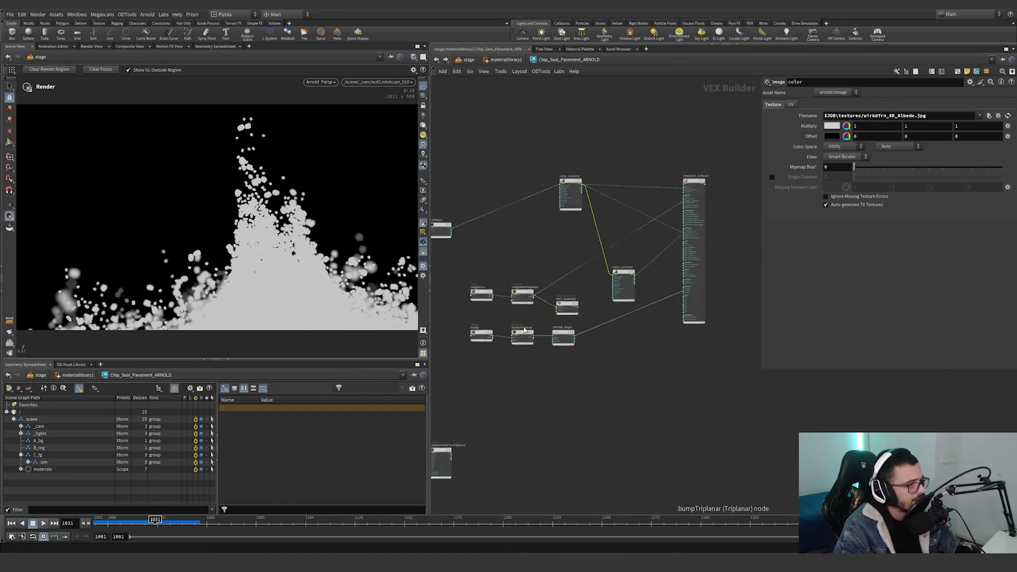
left_click_drag(572, 304, 693, 399)
Compare the linked scale expressions and rest attribute settings of bumpTriplanar and roughnessTriplanar.
left_click_drag(557, 319, 496, 373)
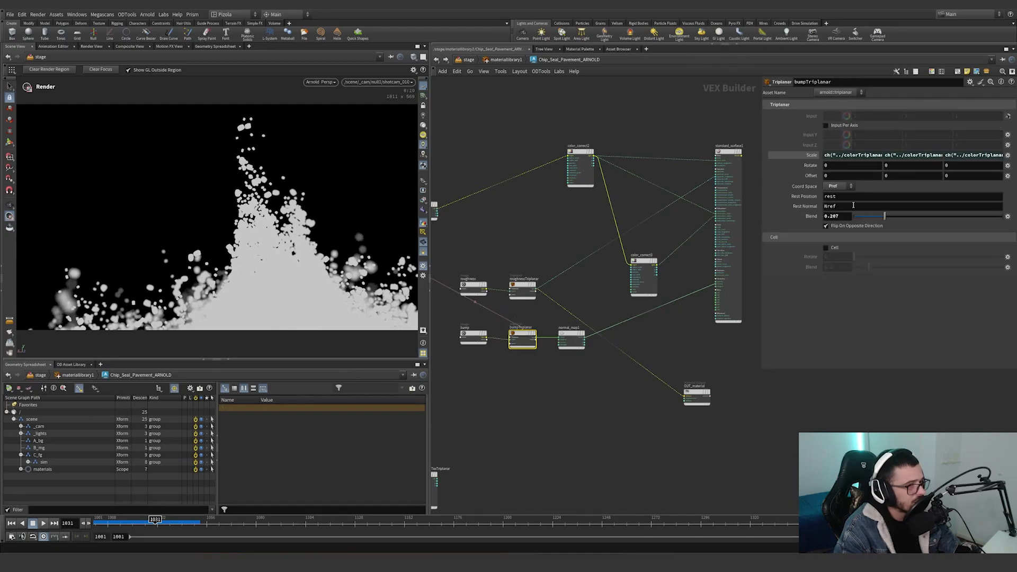
middle_click_drag(602, 298, 728, 302)
middle_click_drag(593, 247, 704, 277)
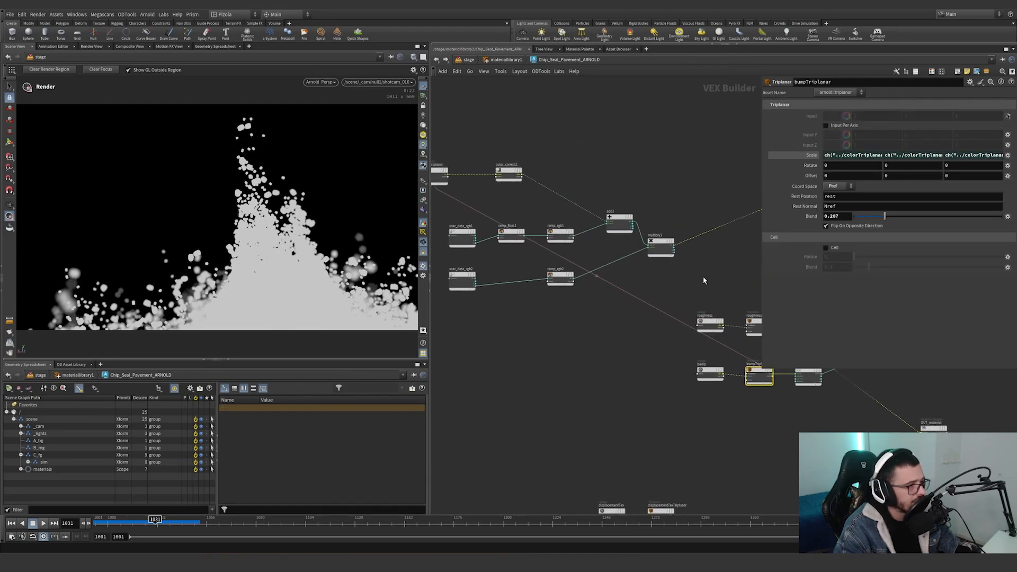
scroll(636, 276, "down", 4)
left_click(702, 305)
left_click(703, 332)
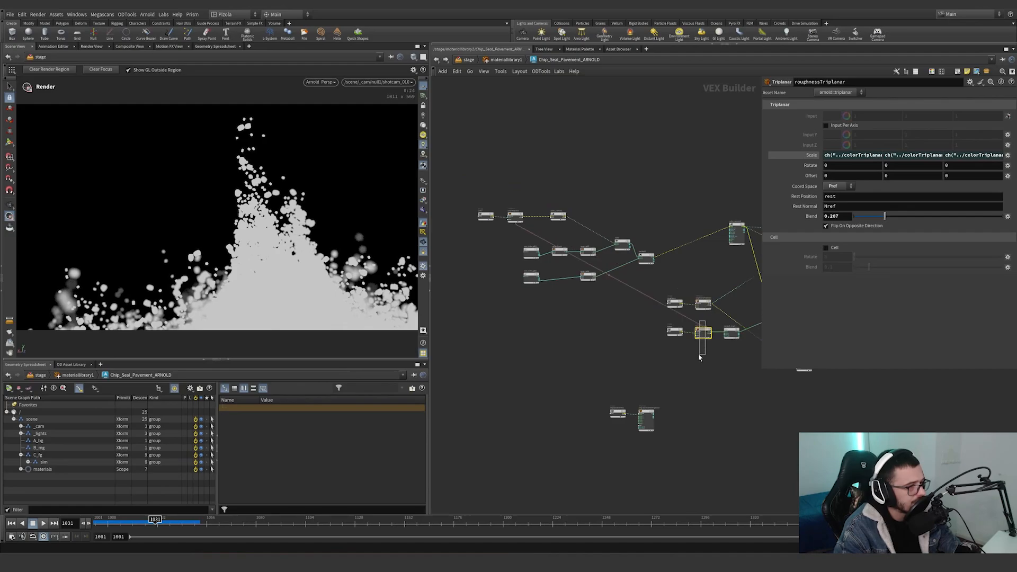
Create a reference copy of the color triplanar node below the original, and delete that copy.
left_click_drag(516, 216, 516, 337, "ctrl+alt")
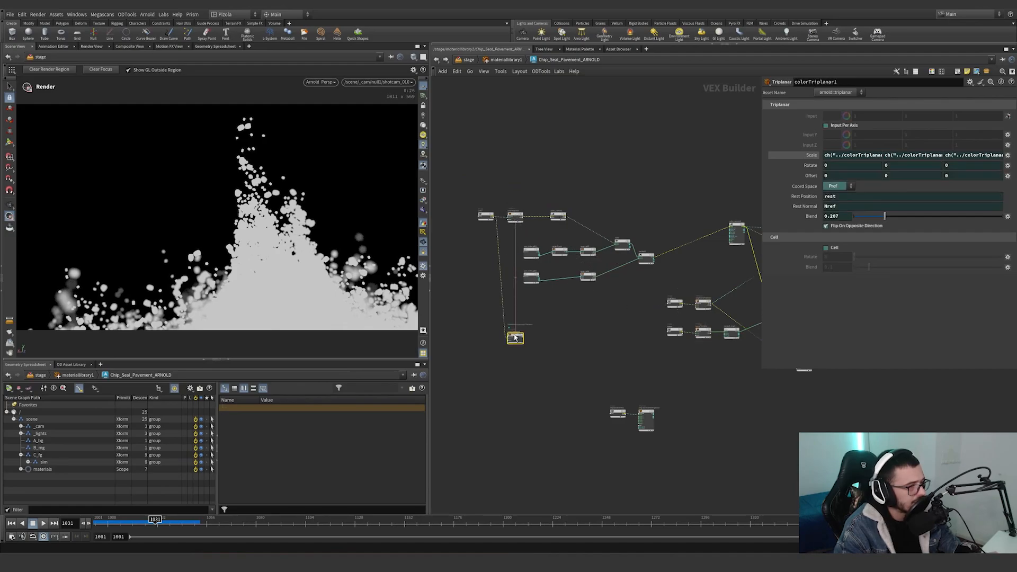
left_click_drag(553, 367, 491, 318)
key("Delete")
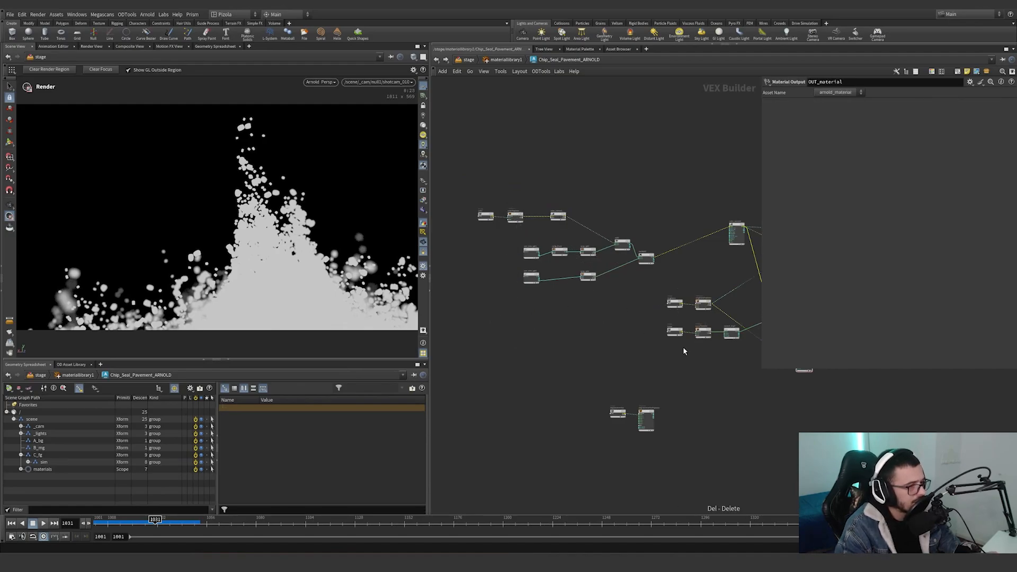
Recheck bumpTriplanar, shift OUT_material aside, and place displacementTex and displacementTexTriplanar directly beneath the bump chain.
scroll(694, 328, "up", 2)
left_click(700, 331)
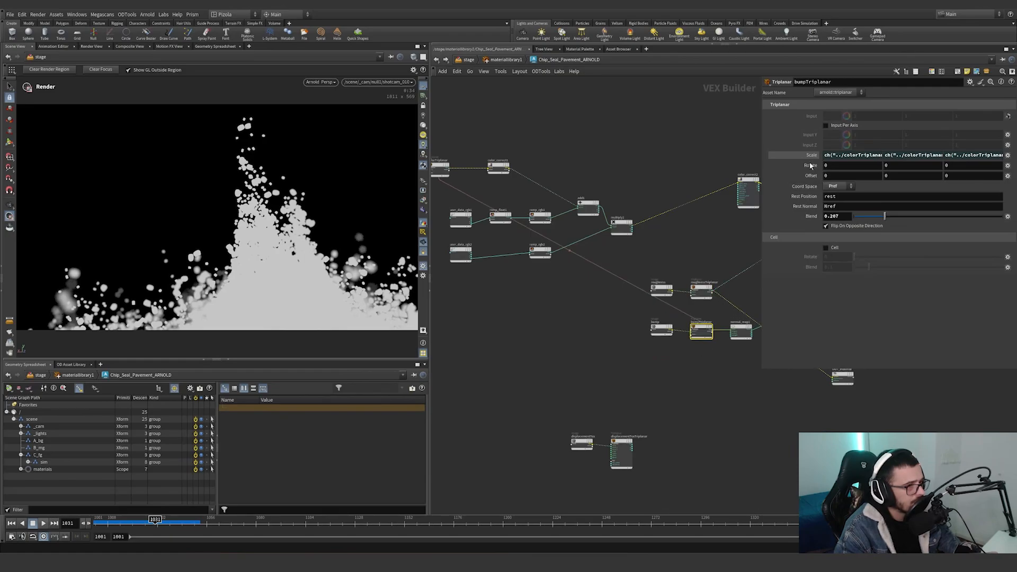
middle_click_drag(810, 371, 623, 396)
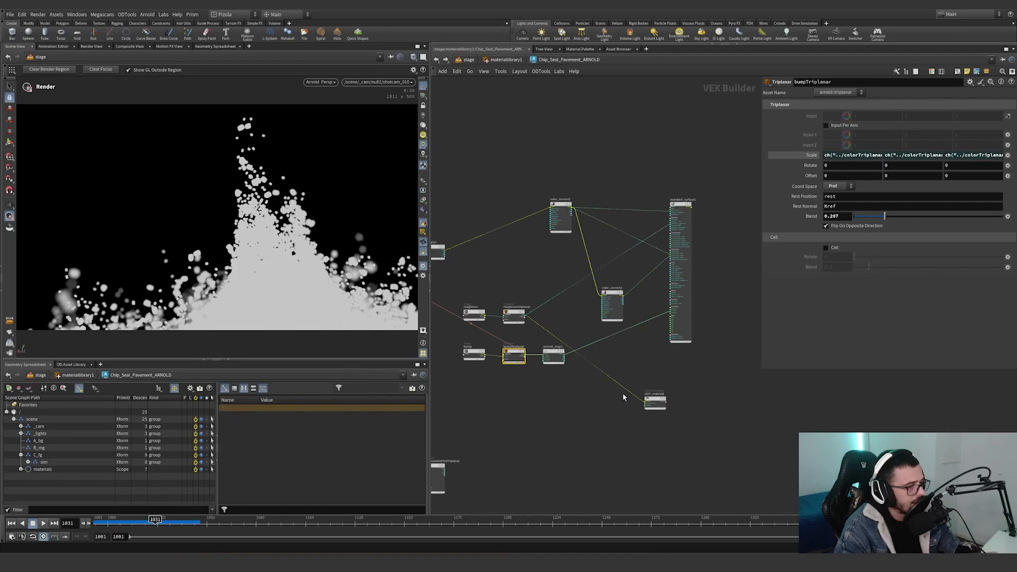
left_click_drag(656, 399, 717, 384)
middle_click_drag(562, 429, 665, 384)
left_click_drag(569, 458, 616, 354)
middle_click_drag(674, 362, 648, 361)
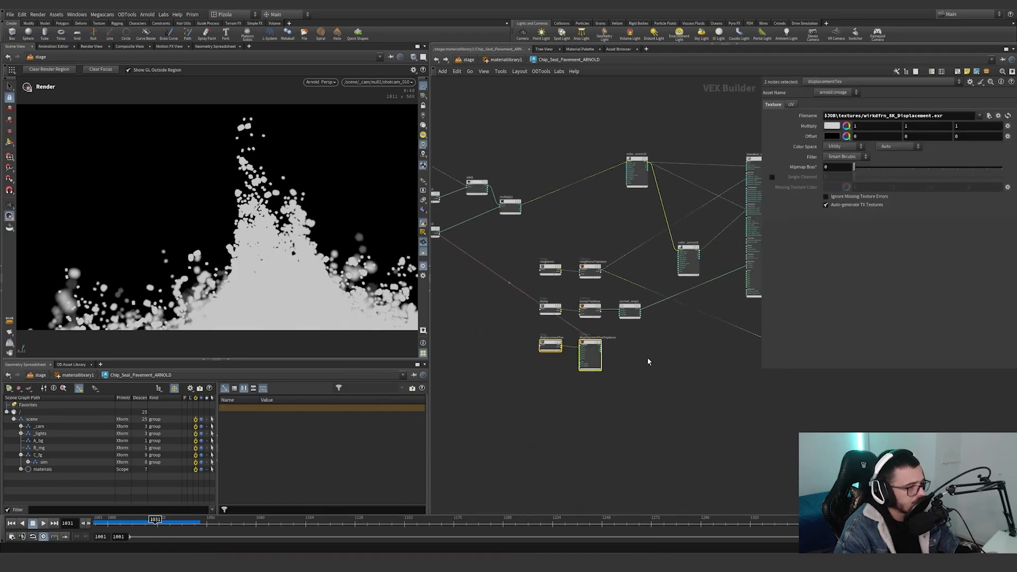
Wire the output of displacementTexTriplanar into the displacement input of OUT_material.
scroll(648, 362, "up", 6)
left_click_drag(519, 311, 649, 301)
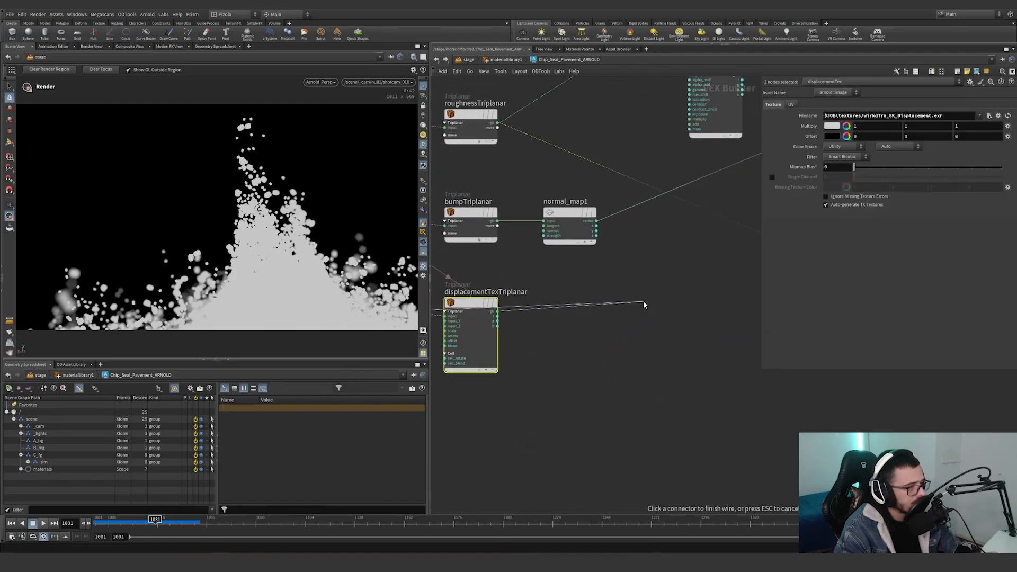
left_click(644, 301)
left_click(499, 311)
middle_click_drag(716, 289, 466, 326)
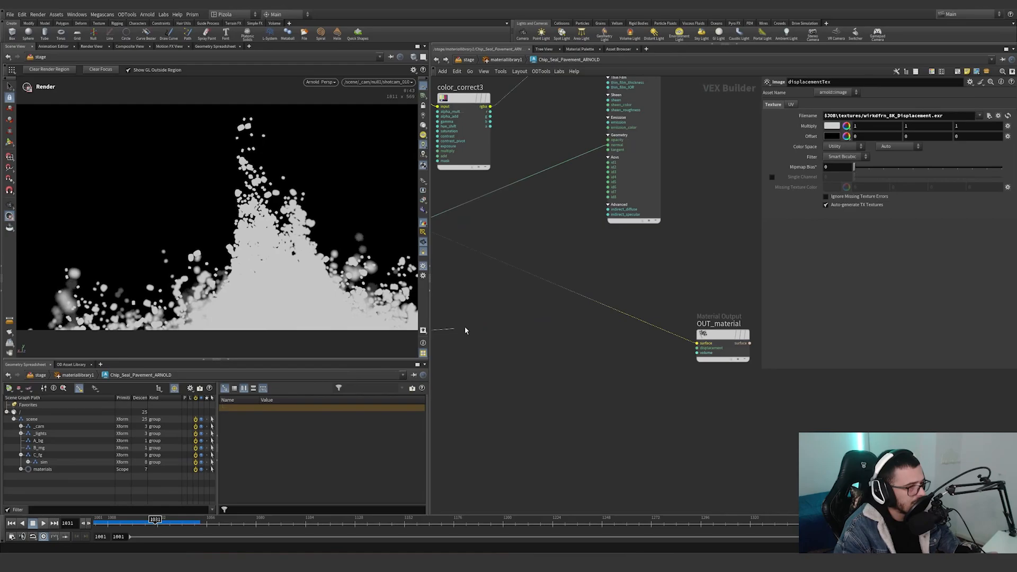
left_click(680, 345)
Wire standard_surface1 into the surface input of OUT_material and move OUT_material farther away from the shader.
scroll(564, 314, "down", 6)
middle_click_drag(512, 292, 615, 329)
scroll(615, 329, "down", 1)
left_click(593, 314)
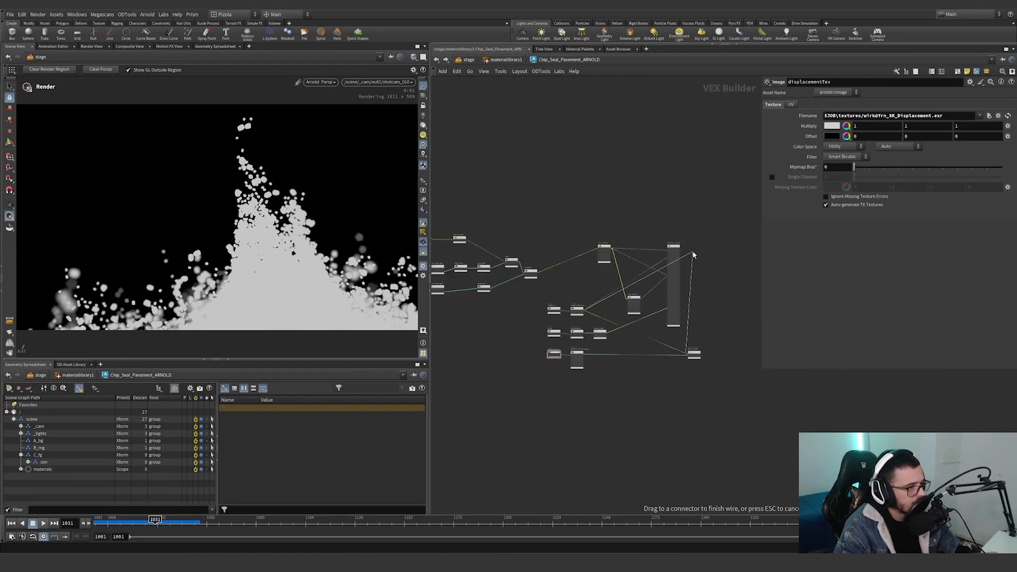
left_click(685, 247)
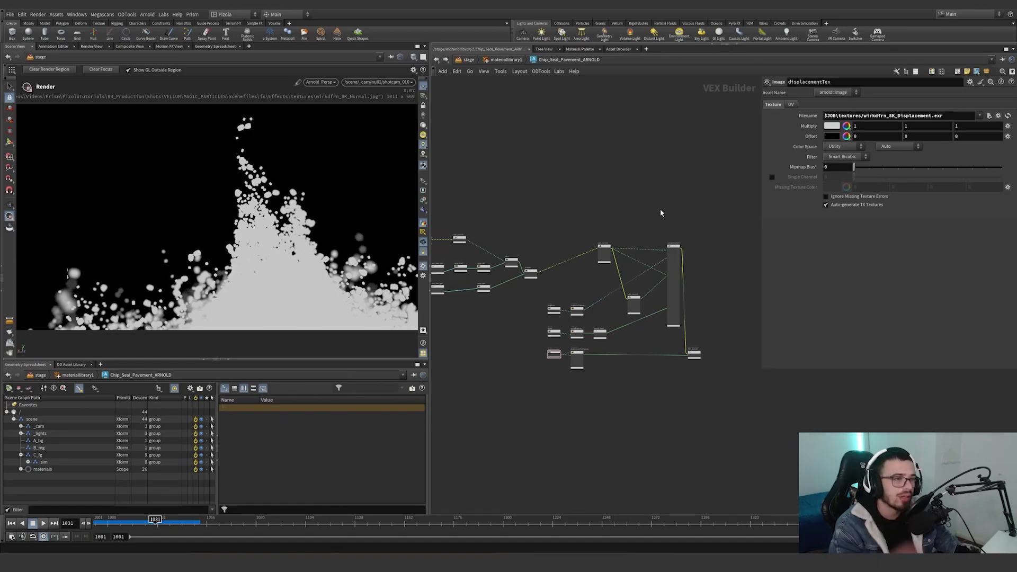
scroll(678, 370, "up", 3)
scroll(723, 393, "down", 4)
scroll(723, 393, "up", 3)
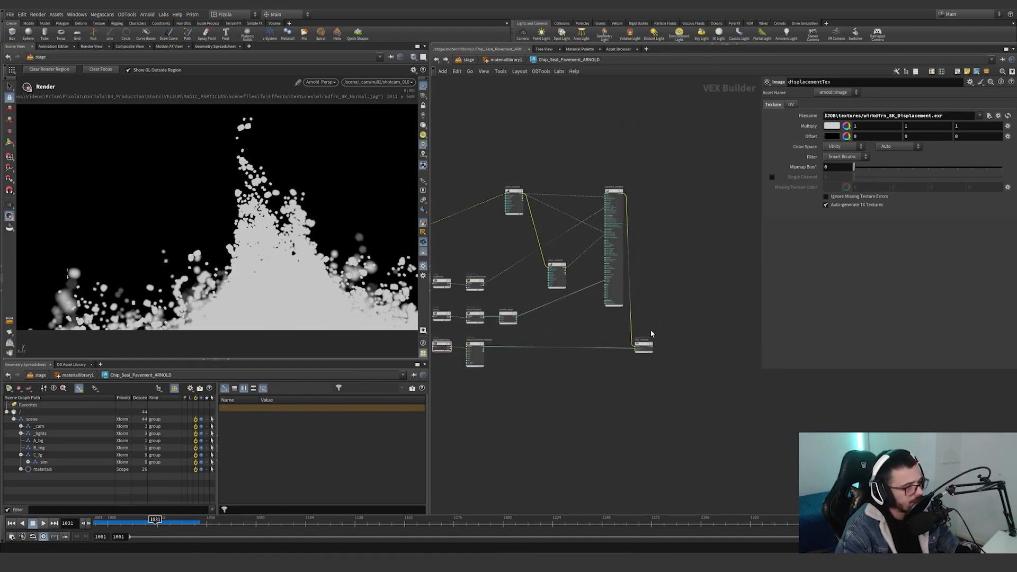
left_click_drag(645, 341, 703, 346)
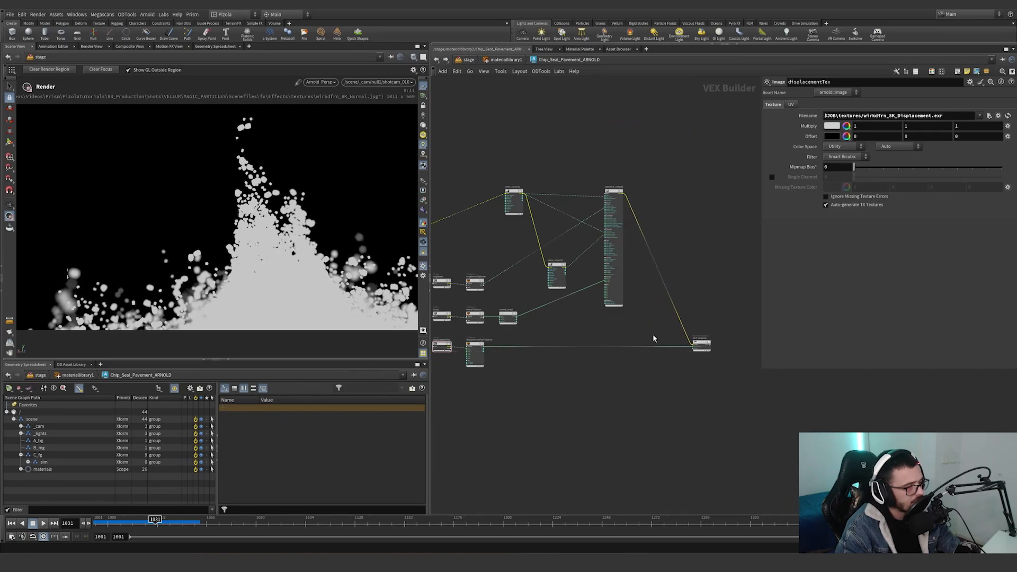
Leave the Chip_Seal_Pavement_ARNOLD network and open the floor material to view its standard_surface1 settings.
middle_click_drag(555, 365, 624, 366)
left_click(506, 60)
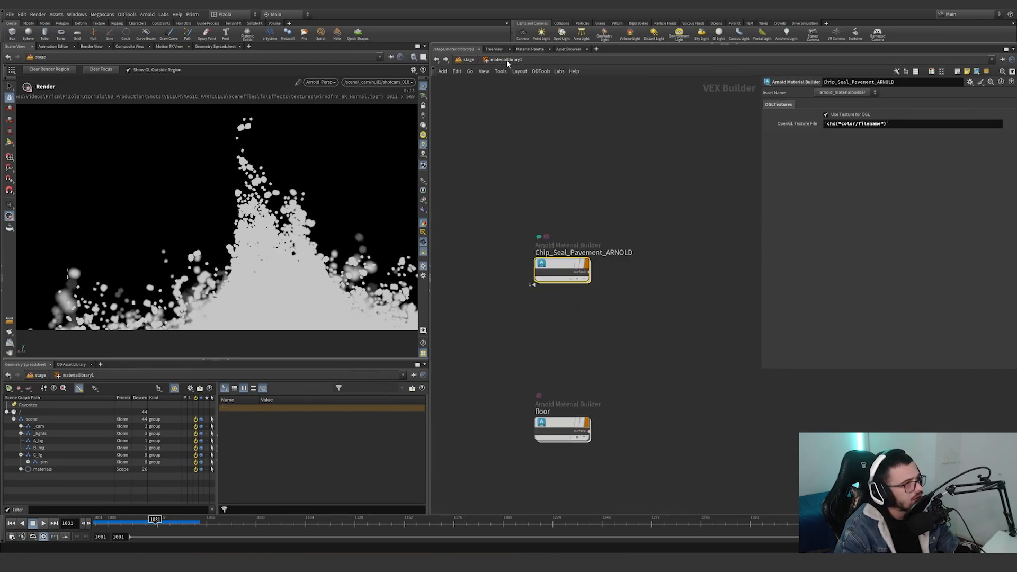
double_click(561, 421)
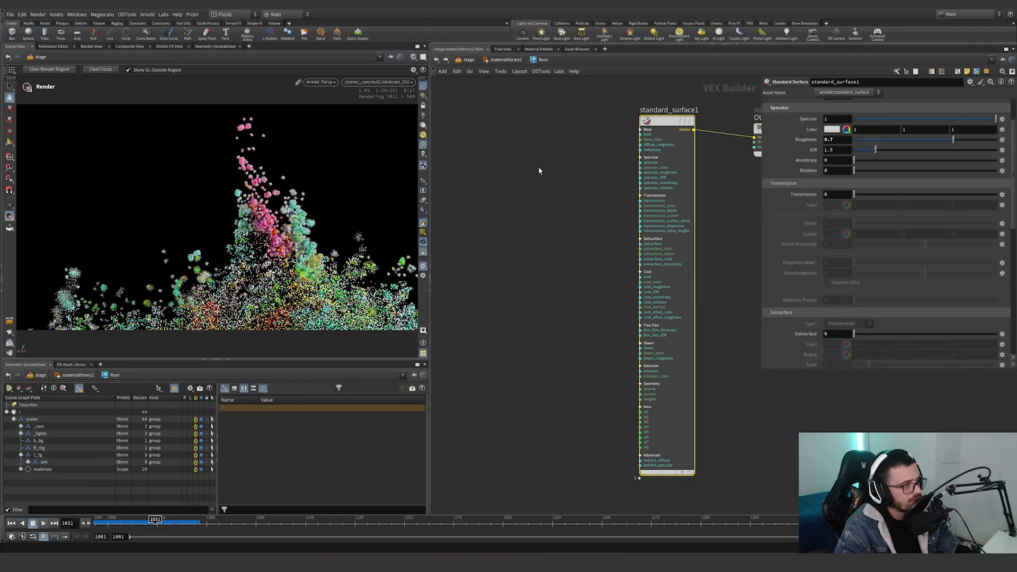
Return to the stage network and examine the Primitives pattern of rendergeometrysettings1.
key("u")
key("u")
scroll(598, 346, "up", 4)
left_click(563, 321)
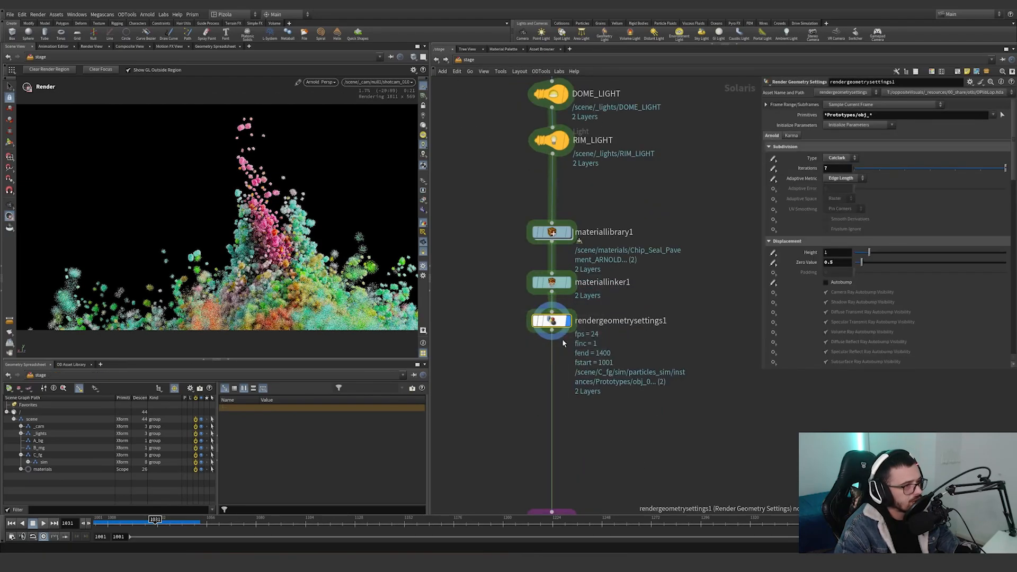
left_click_drag(877, 117, 815, 111)
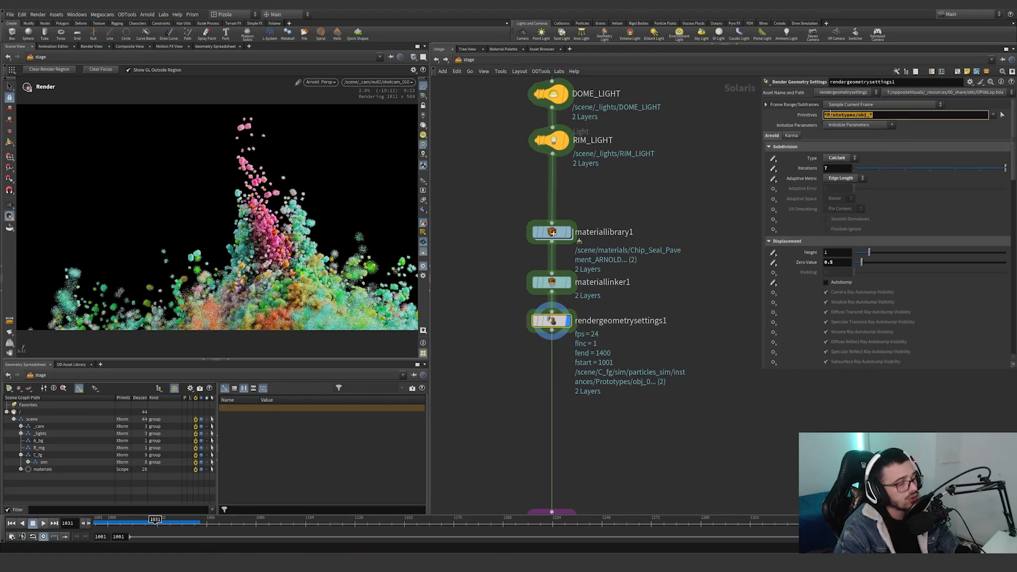
Review the assignments of both materials in materiallinker1 and recheck the Primitives pattern of rendergeometrysettings1.
left_click(553, 283)
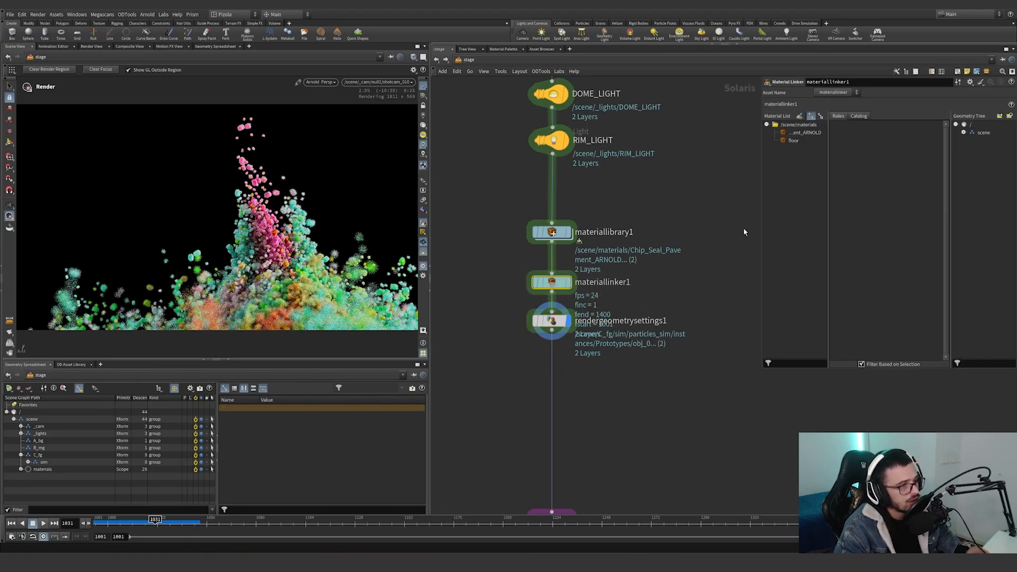
left_click(794, 141)
left_click(798, 134)
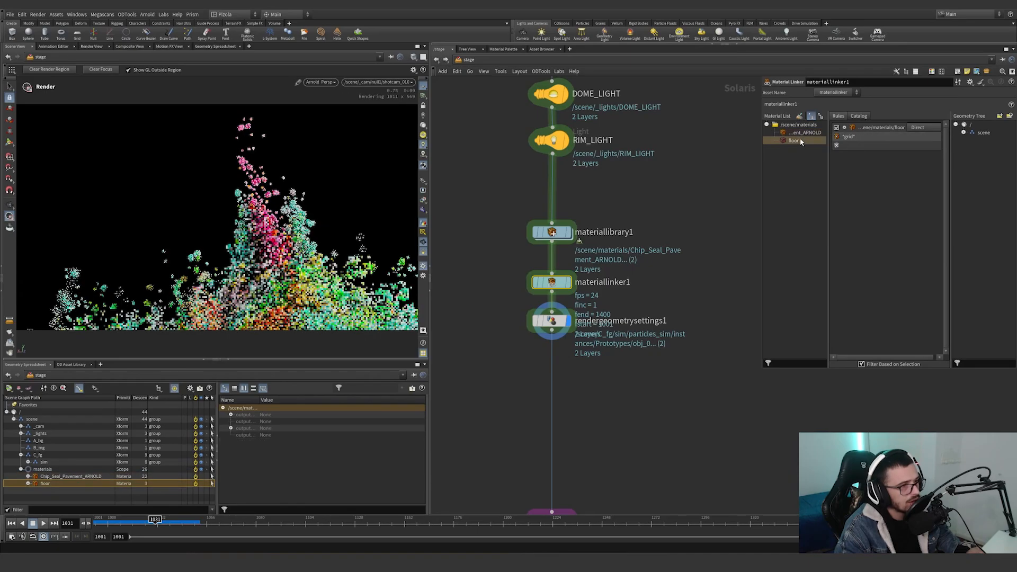
left_click(793, 141)
left_click_drag(610, 377, 509, 319)
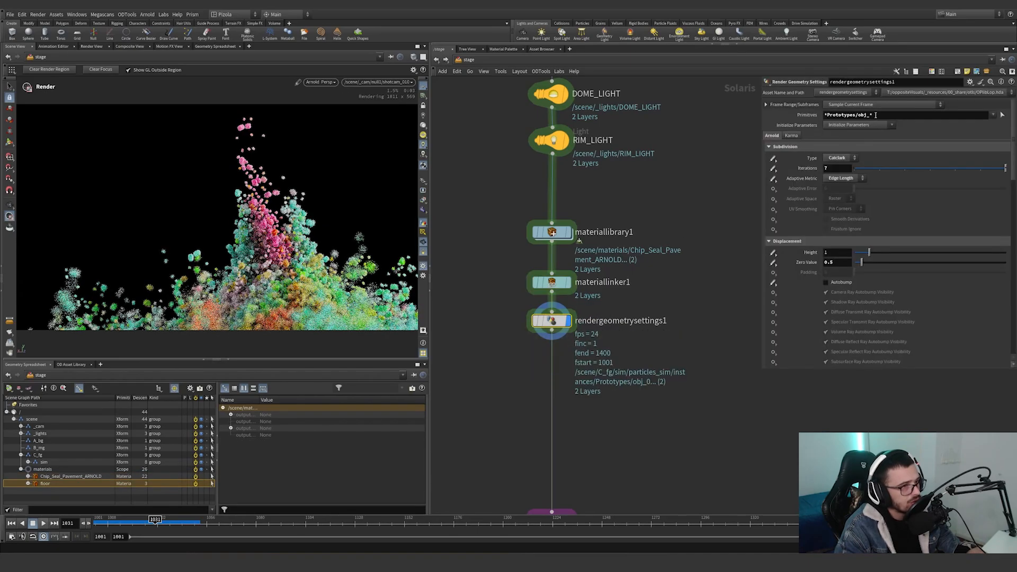
left_click_drag(887, 118, 666, 166)
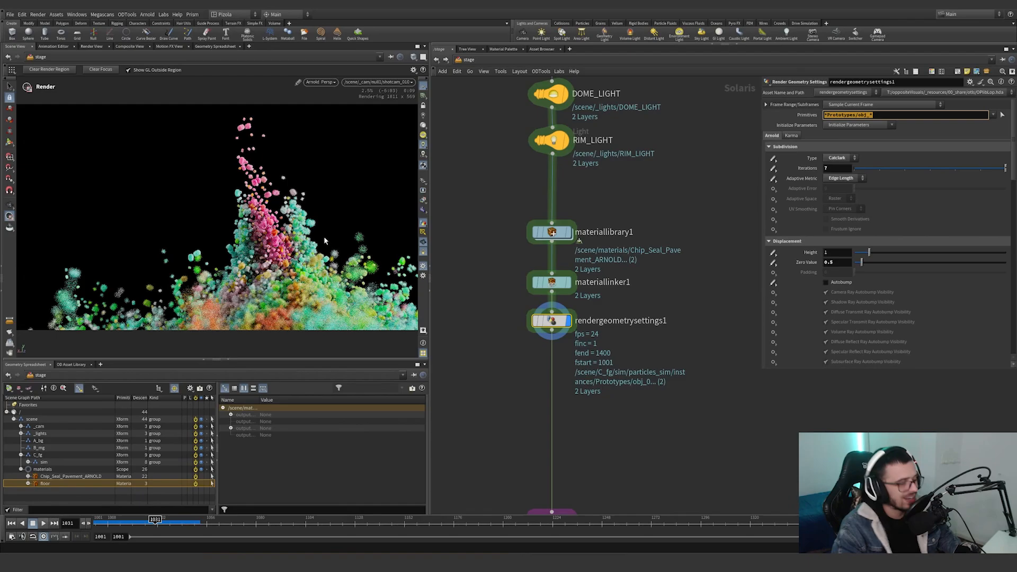
Display rendergeometrysettings4 and examine its Camera Ray Visibility override for the floor grid.
scroll(620, 456, "down", 1)
middle_click_drag(619, 457, 602, 350)
scroll(583, 407, "up", 2)
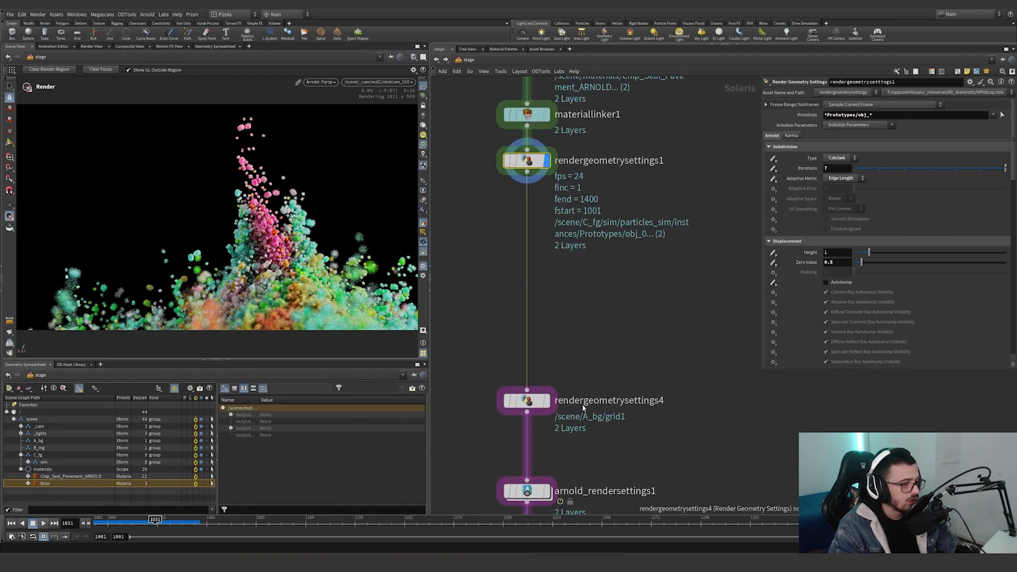
left_click(547, 401)
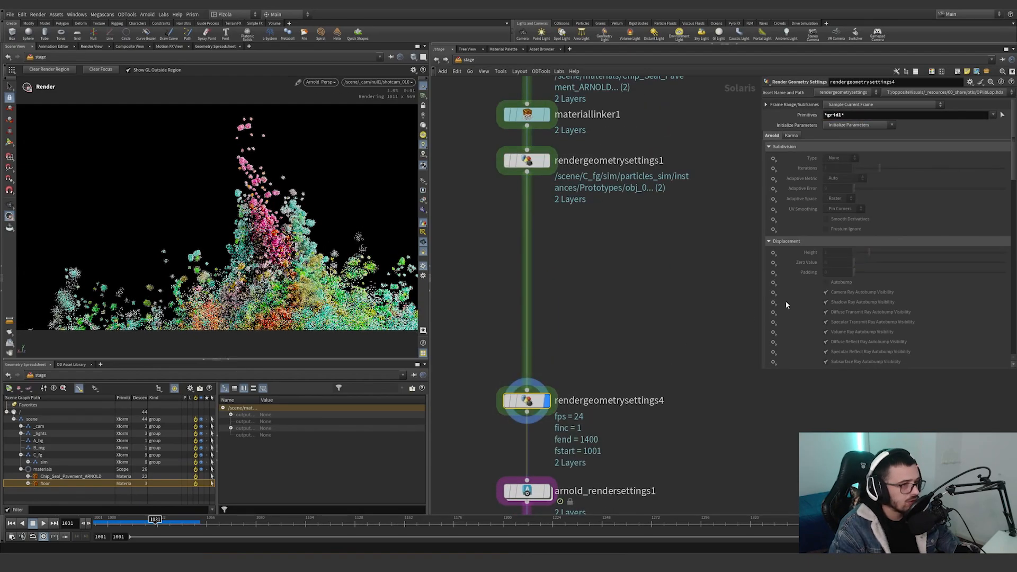
scroll(786, 301, "down", 6)
left_click(826, 266)
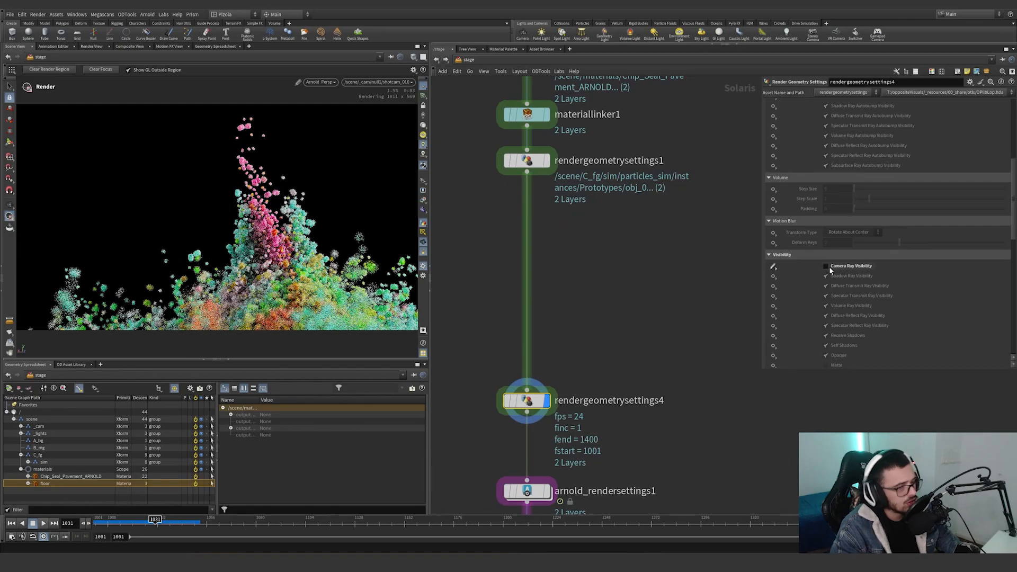
scroll(632, 369, "down", 6)
scroll(604, 238, "up", 5)
Turn off the bypass on the grid1 SOP Create node and review the visibility options of rendergeometrysettings4.
mouse_move(596, 138)
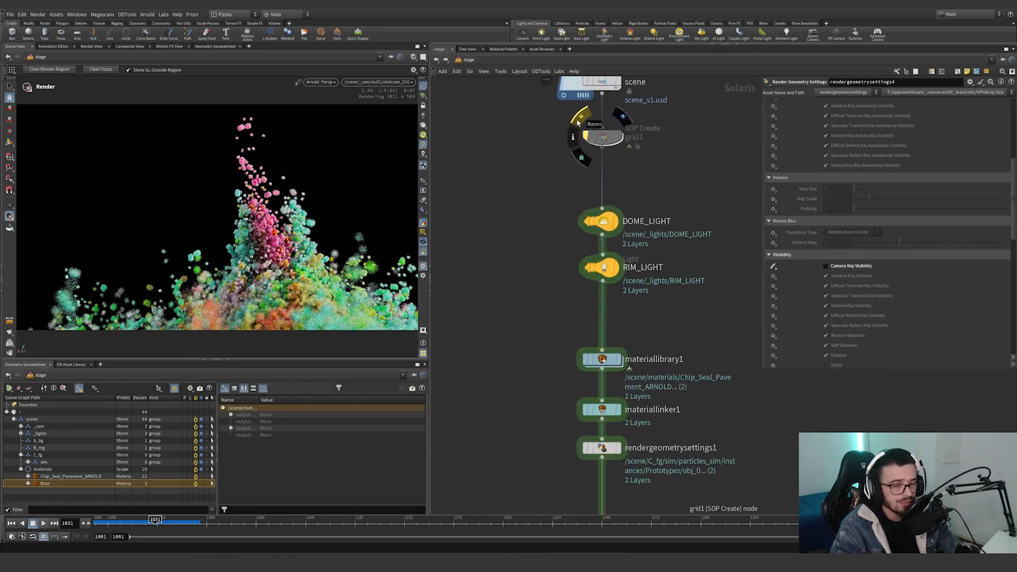
left_click(578, 123)
scroll(554, 205, "down", 3)
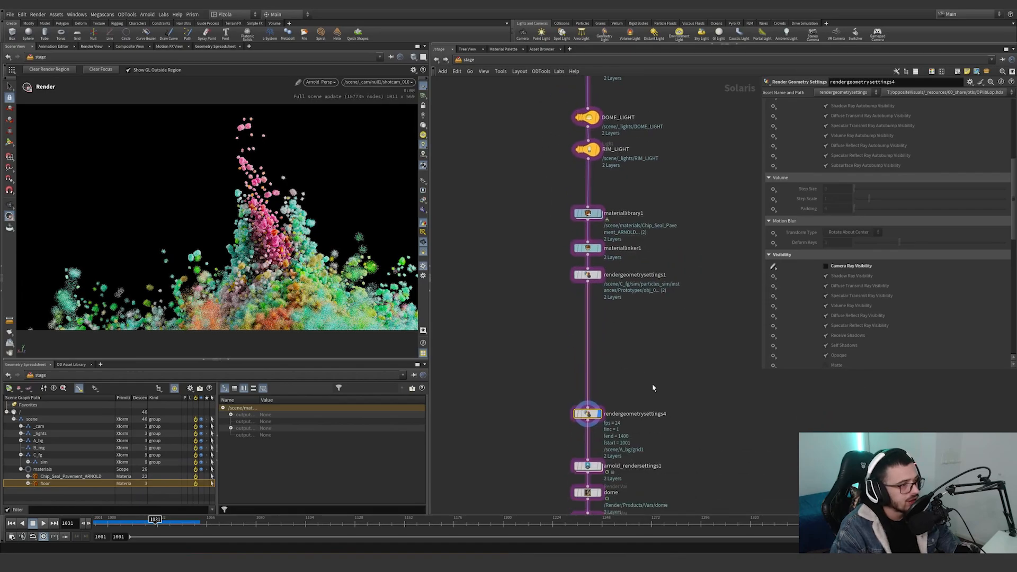
scroll(813, 283, "down", 2)
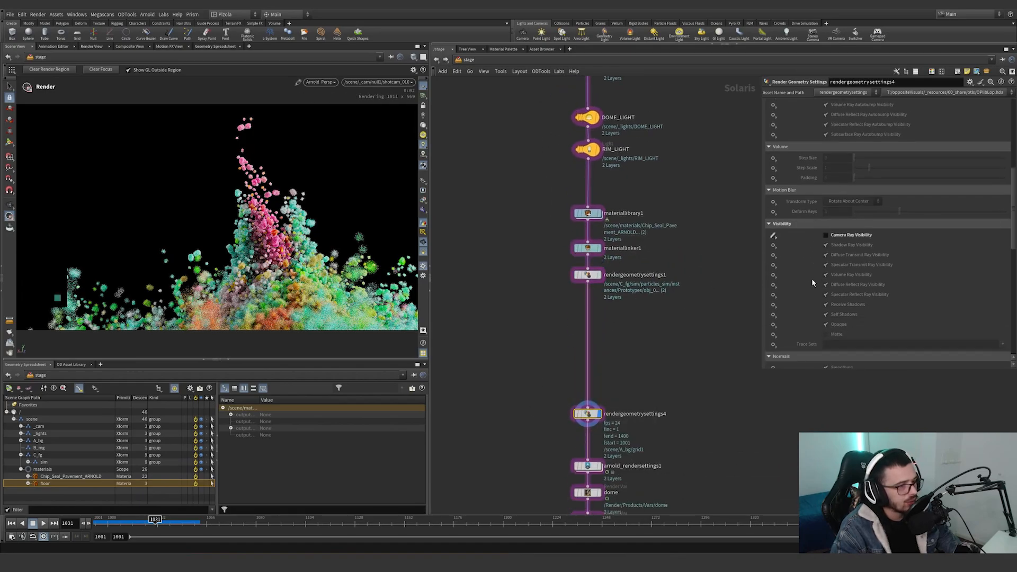
scroll(813, 284, "up", 10)
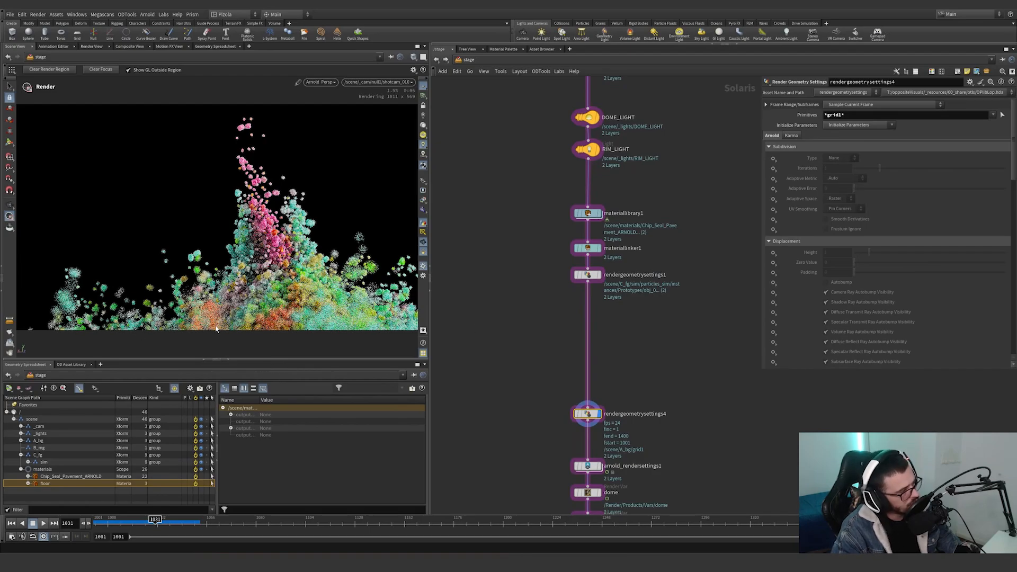
Set the display flag on arnold_rendersettings1, select the node and examine its Camera path.
middle_click_drag(659, 451, 645, 285)
scroll(614, 297, "up", 3)
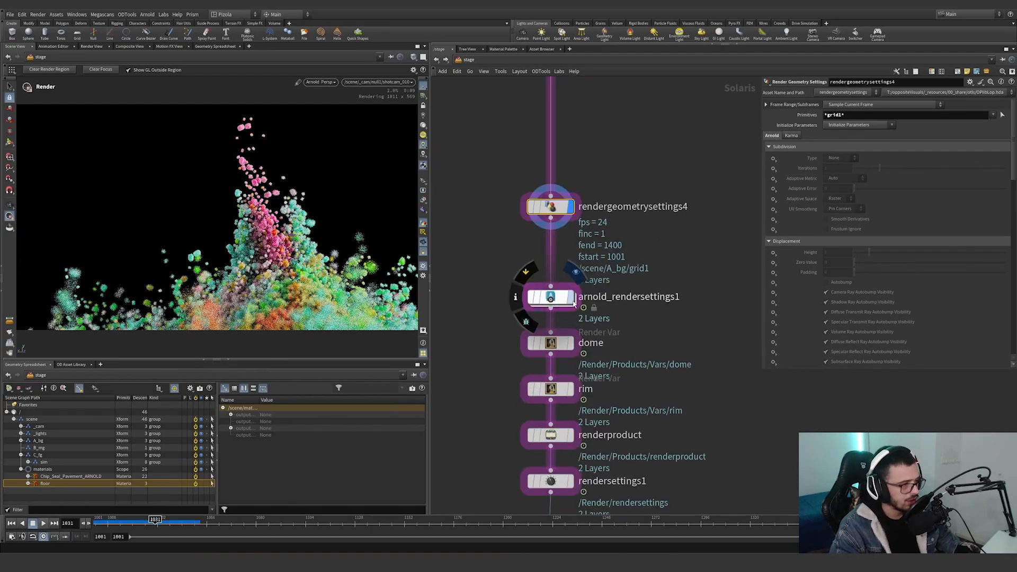
left_click(573, 301)
left_click_drag(640, 323, 502, 274)
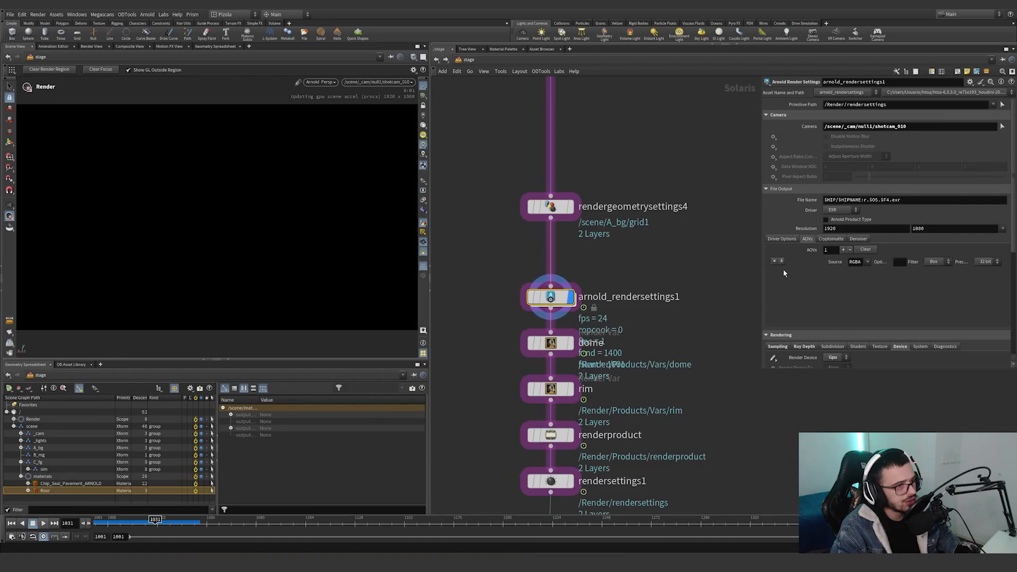
left_click(912, 126)
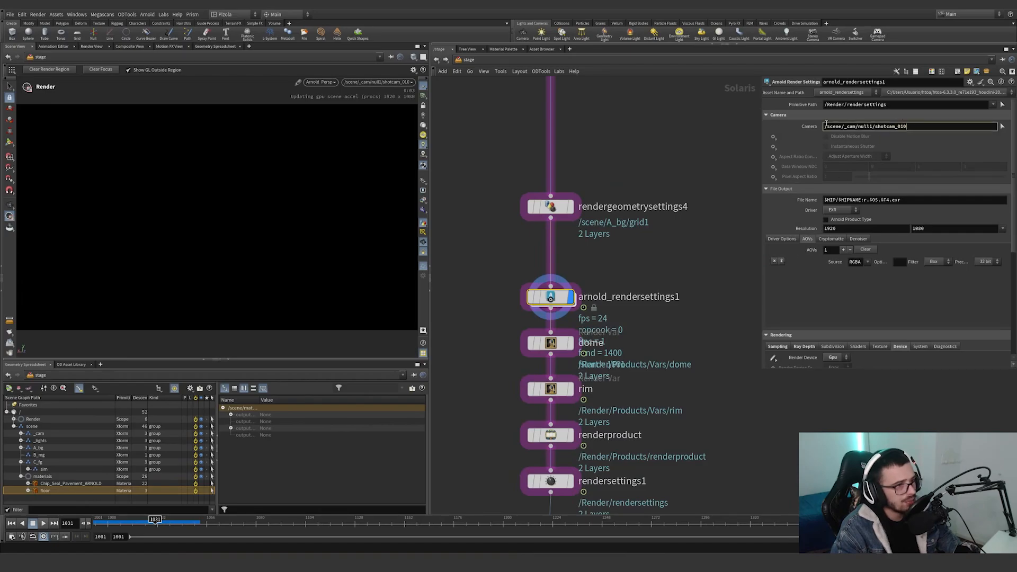
Check the destination path of the sceneimportcameras1 node, and reselect arnold_rendersettings1 to bring back its render settings.
scroll(635, 228, "down", 5)
scroll(619, 222, "up", 5)
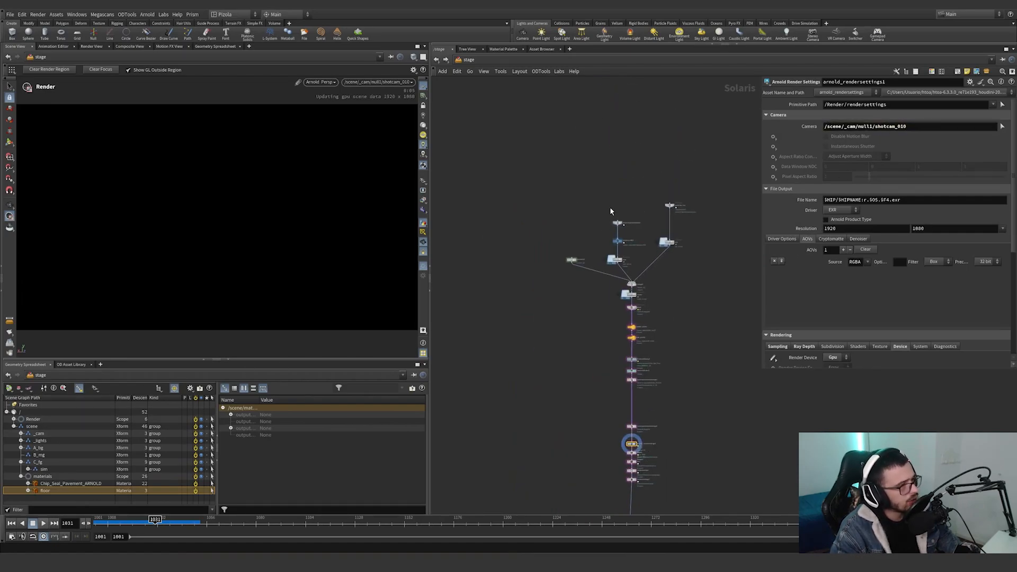
left_click(619, 221)
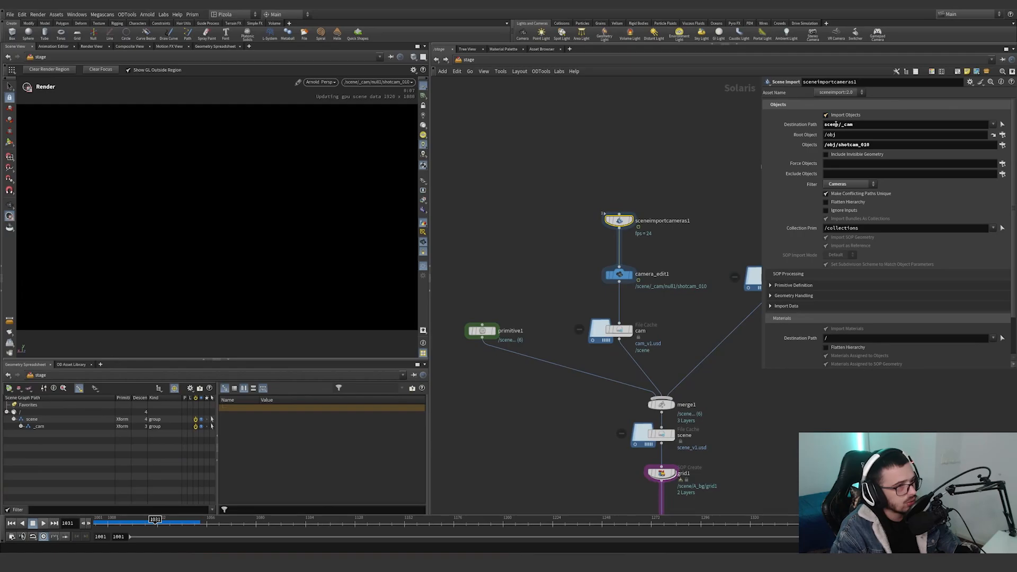
scroll(699, 201, "down", 5)
middle_click_drag(687, 448, 636, 314)
scroll(635, 312, "up", 7)
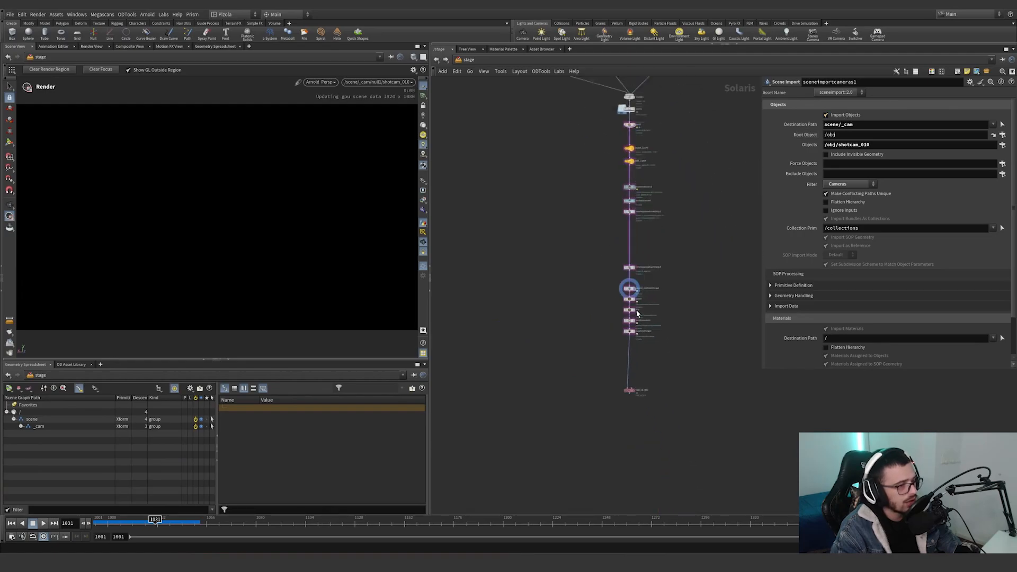
left_click_drag(692, 262, 556, 218)
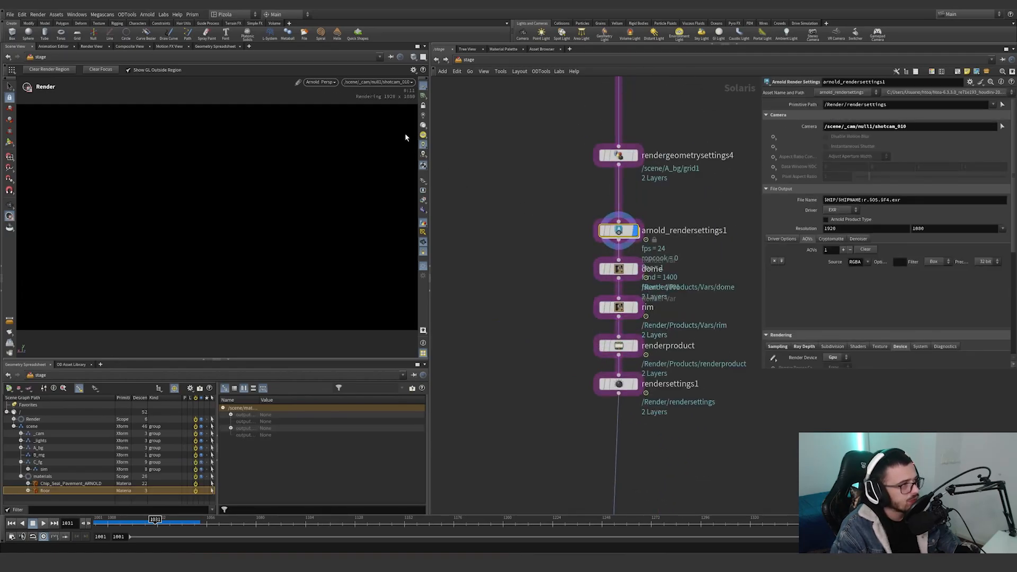
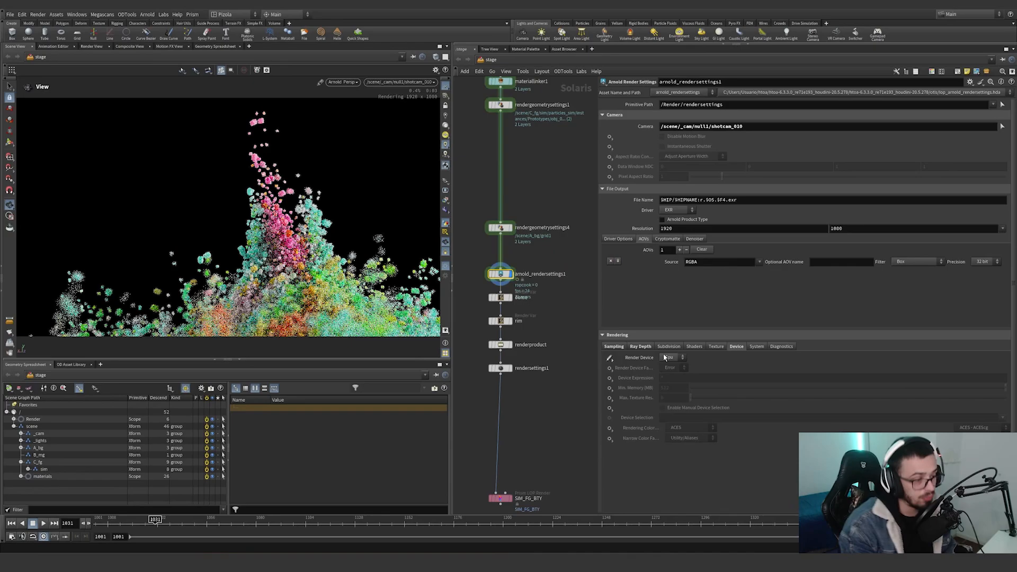
Review the ray depth settings of arnold_rendersettings1 and its sampling values for Camera (AA), Max. Camera (AA) and Adaptive Threshold.
left_click(641, 347)
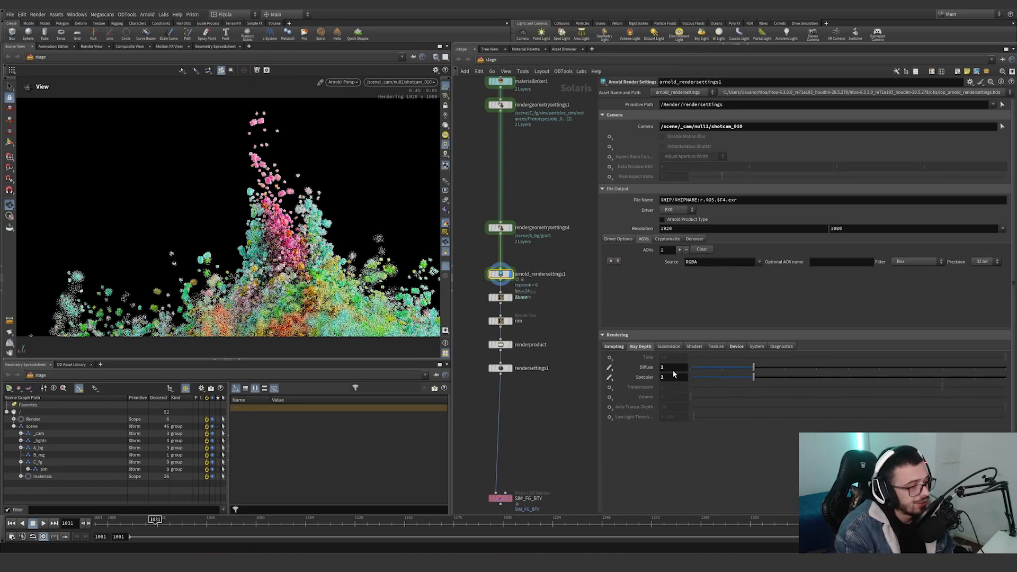
key("Tab")
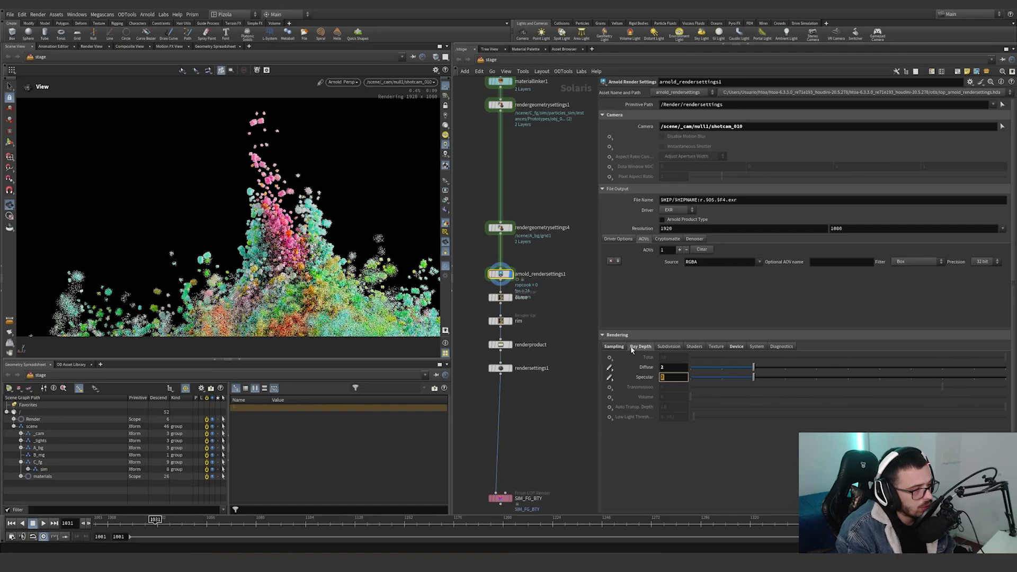
left_click(614, 347)
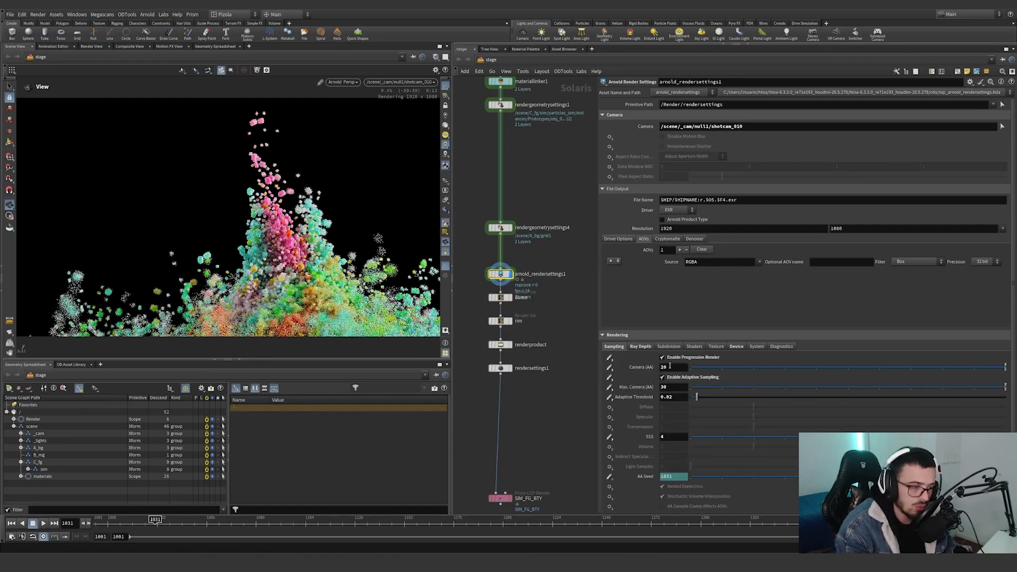
left_click(670, 366)
left_click(668, 387)
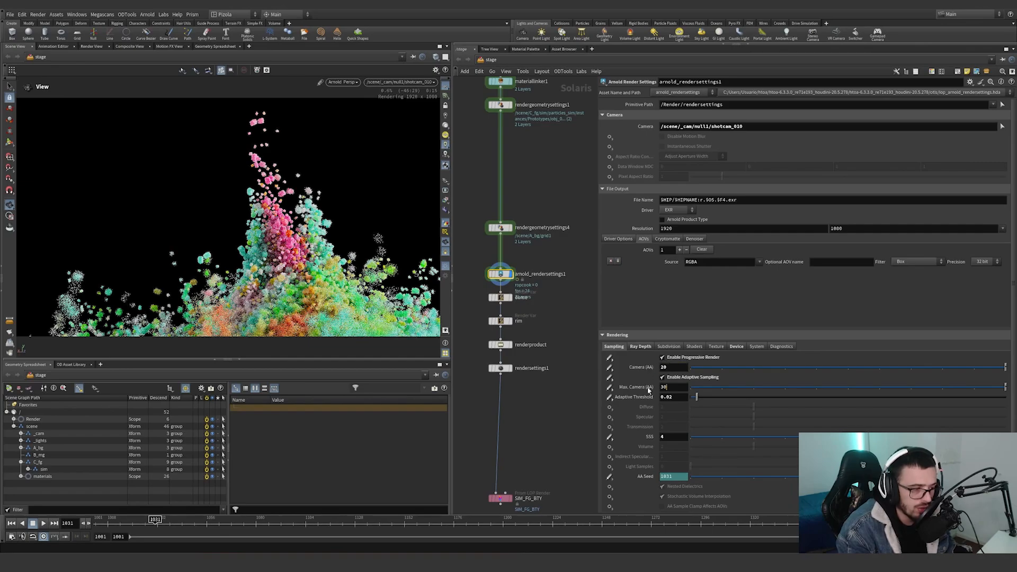
key("Return")
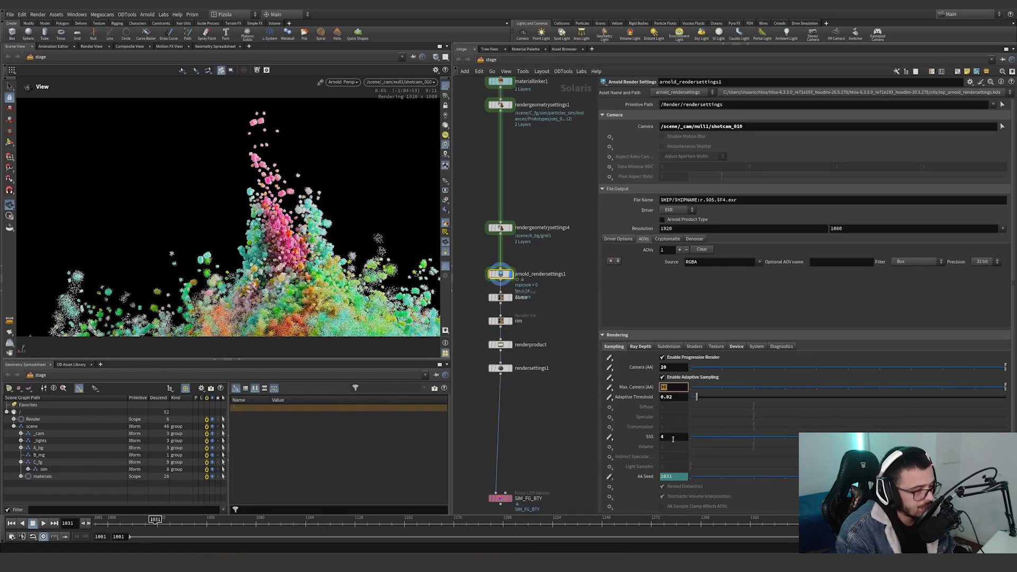
left_click(674, 398)
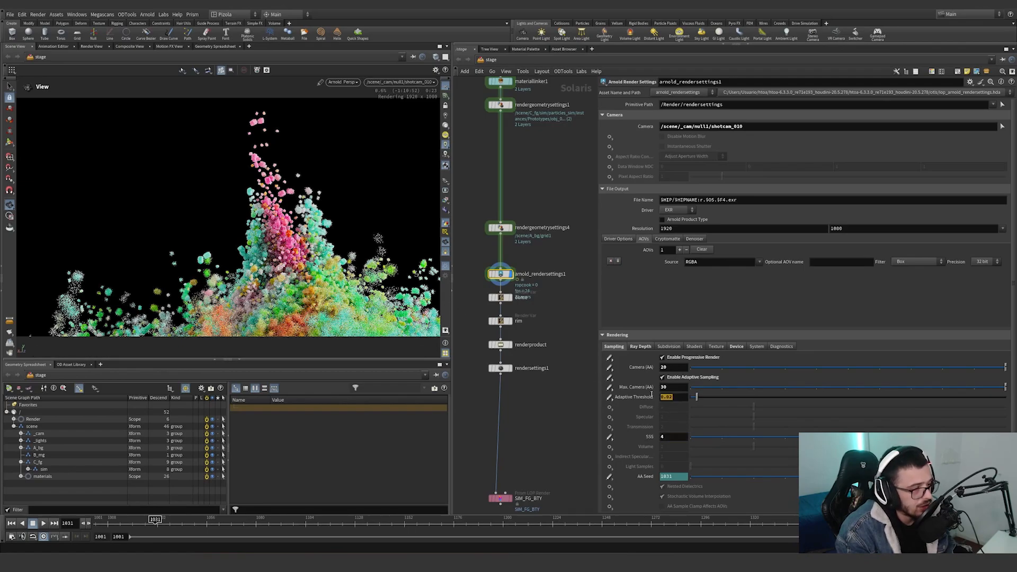
left_click(640, 347)
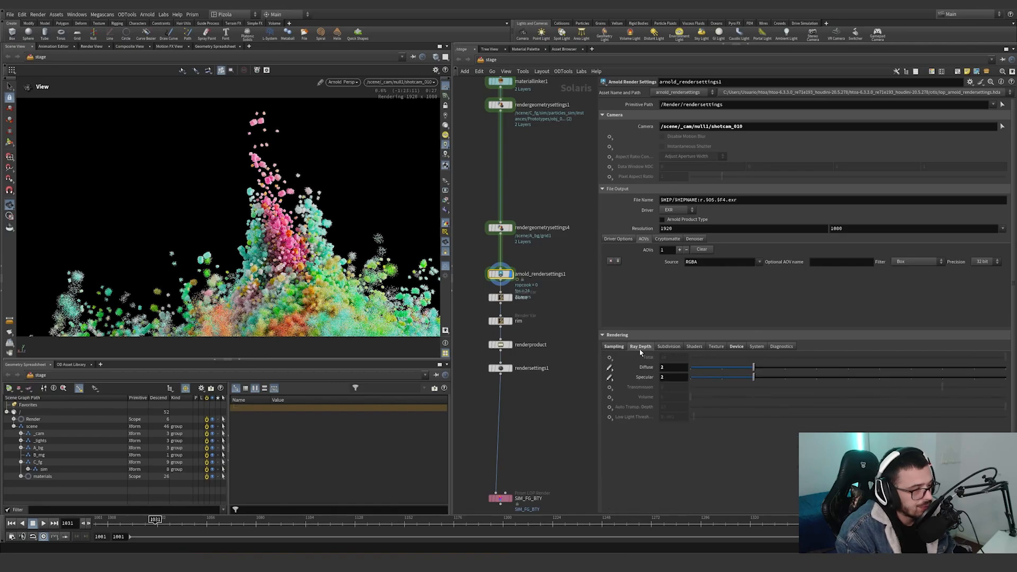
Set the display flag on the dome render var and show the evaluated values of its Name and Source Name expressions.
left_click_drag(555, 286, 483, 263)
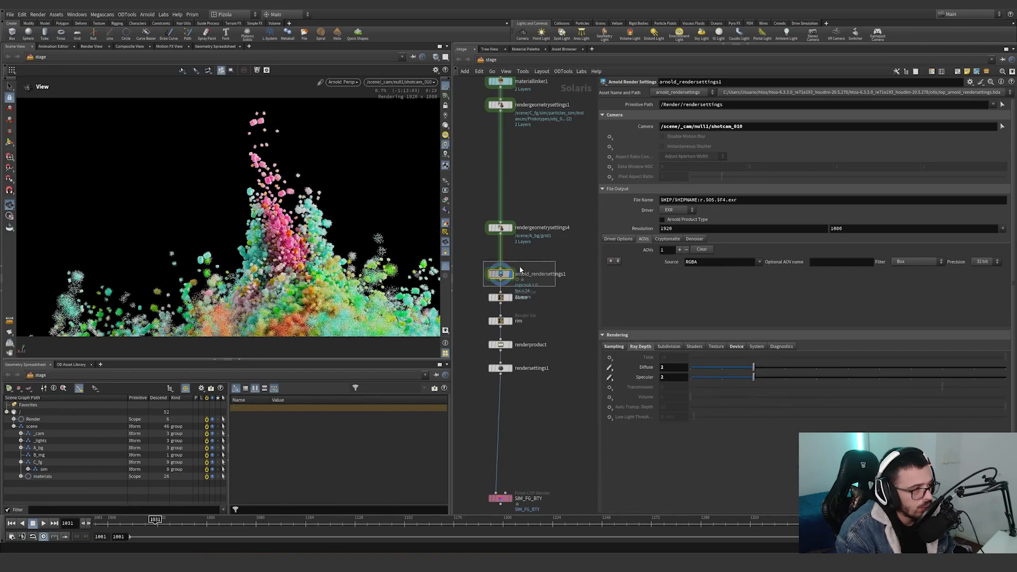
key("f")
scroll(576, 259, "down", 3)
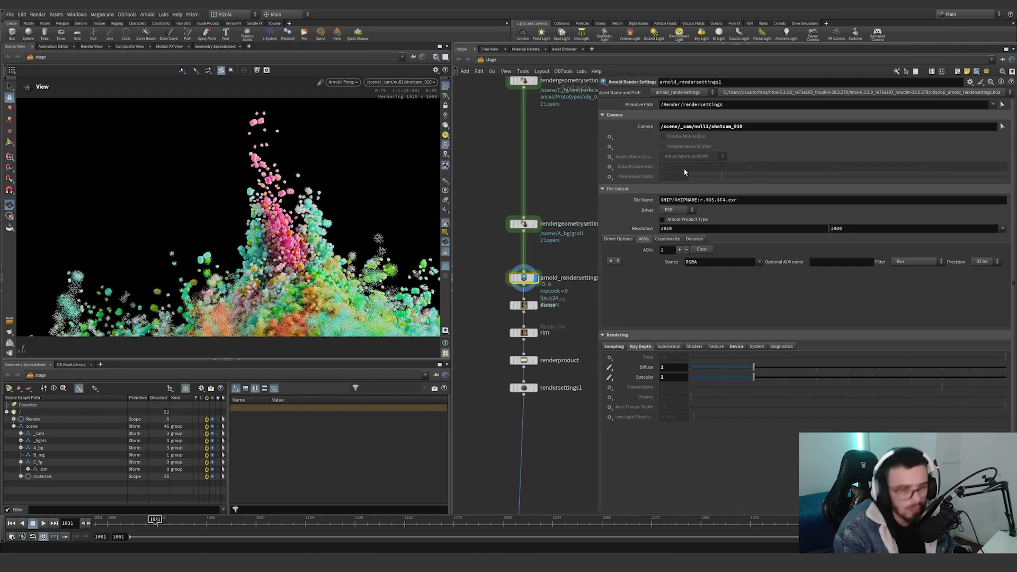
scroll(570, 313, "down", 4)
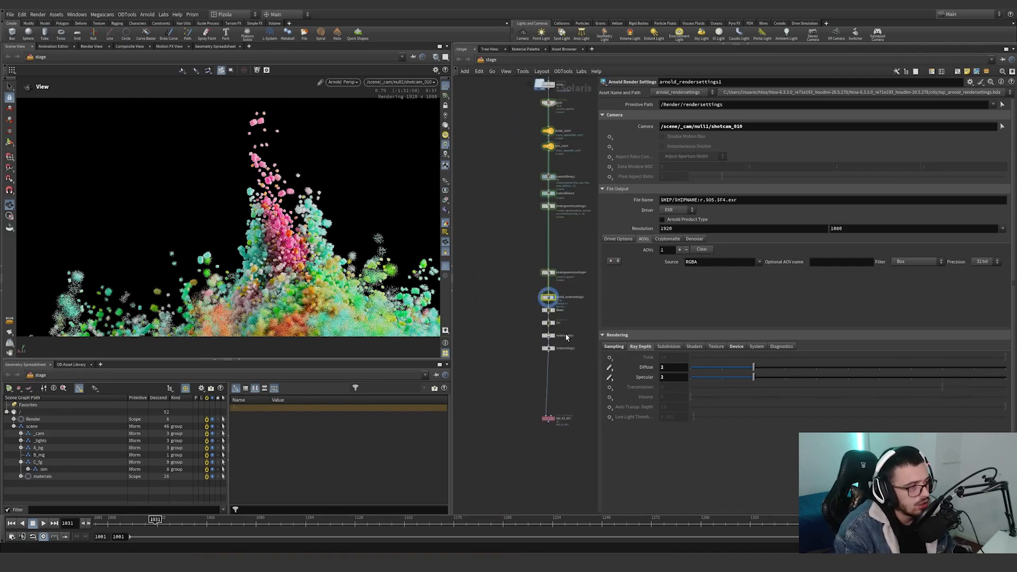
middle_click_drag(565, 332, 540, 352)
scroll(540, 351, "up", 5)
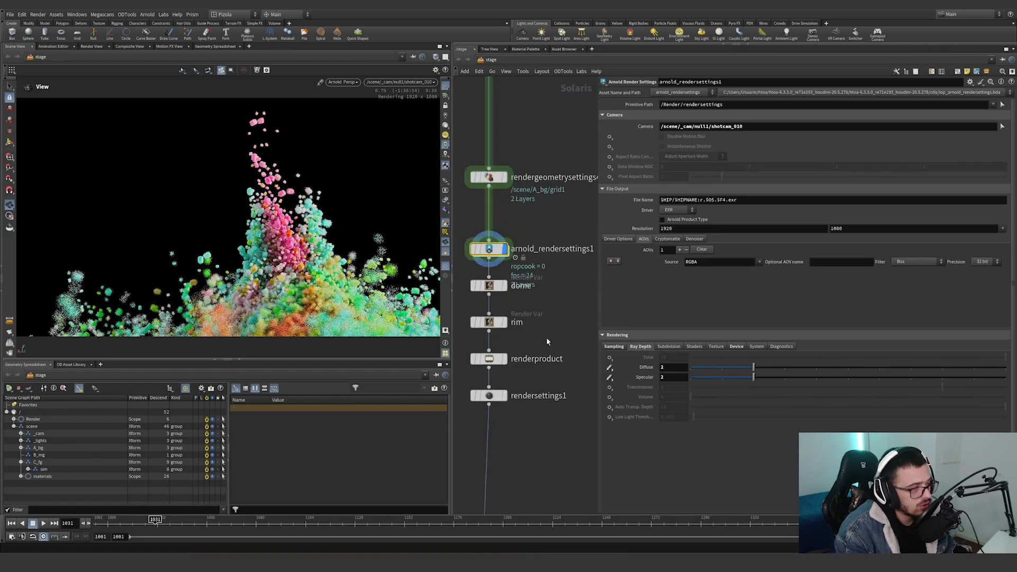
left_click(521, 291)
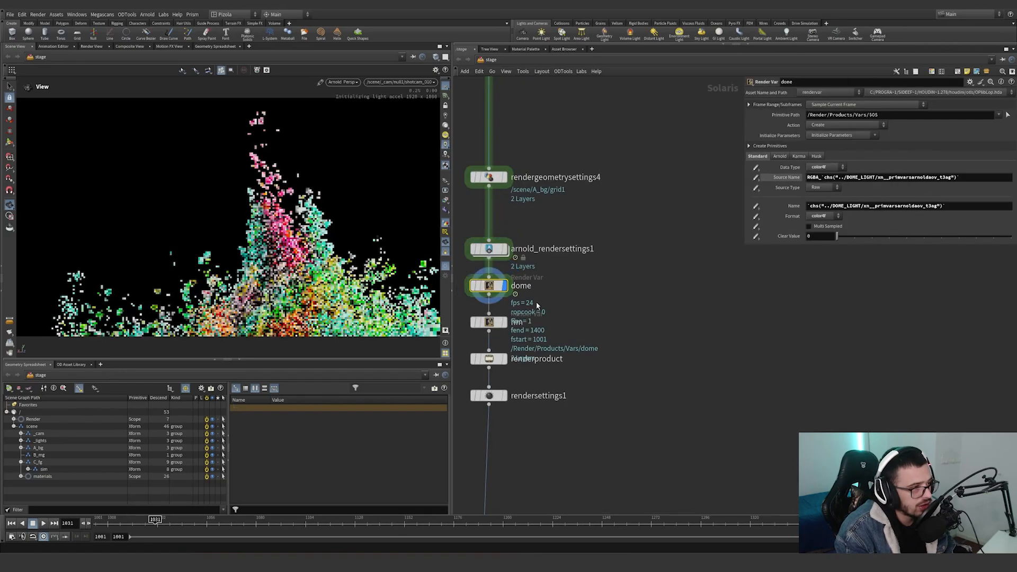
left_click(793, 206)
left_click(794, 179)
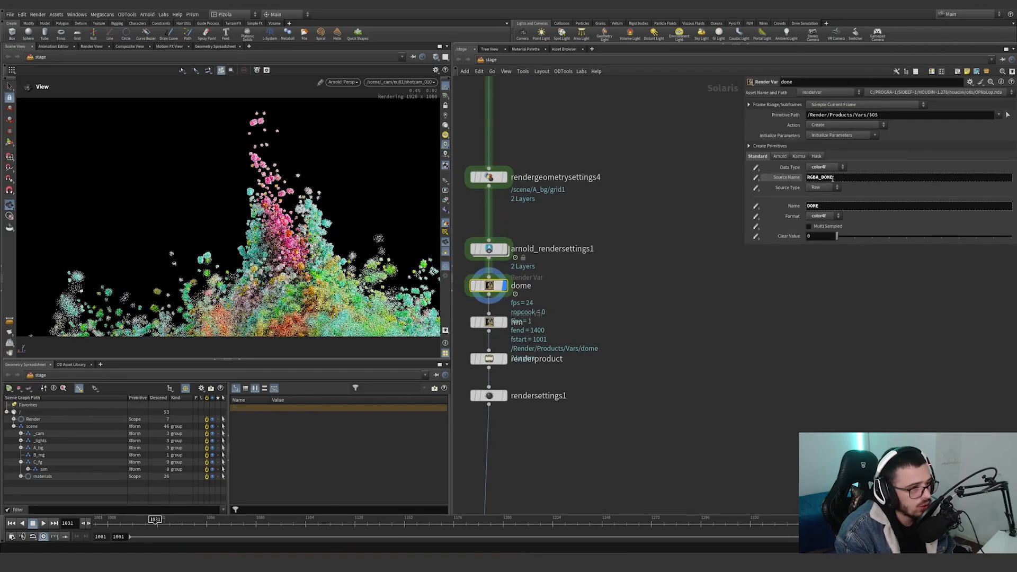
Examine the RGBA_ prefix and the DOME light tag within the Source Name of the dome render var.
middle_click_drag(650, 256, 756, 295)
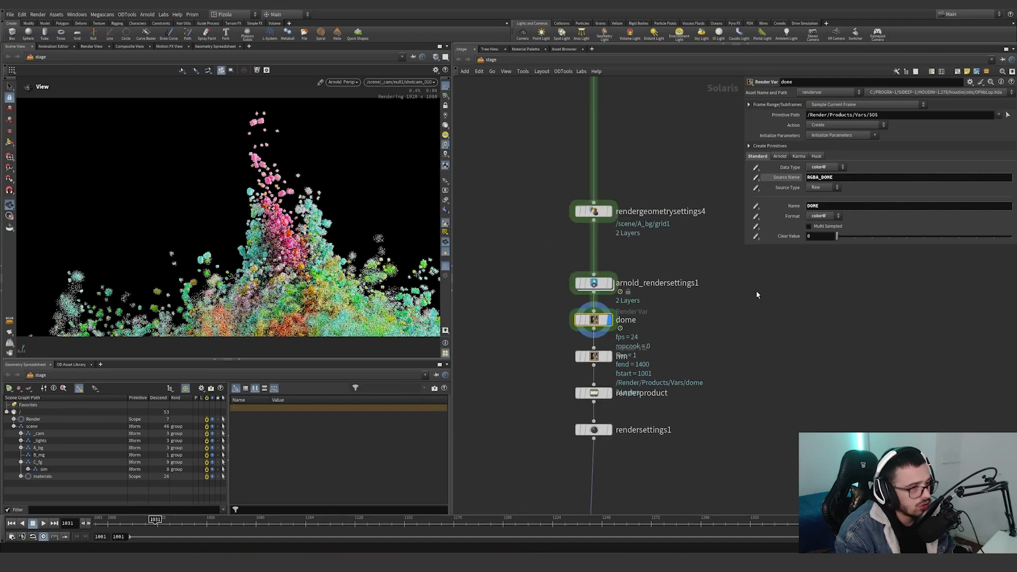
left_click(822, 178)
left_click(808, 178, "shift")
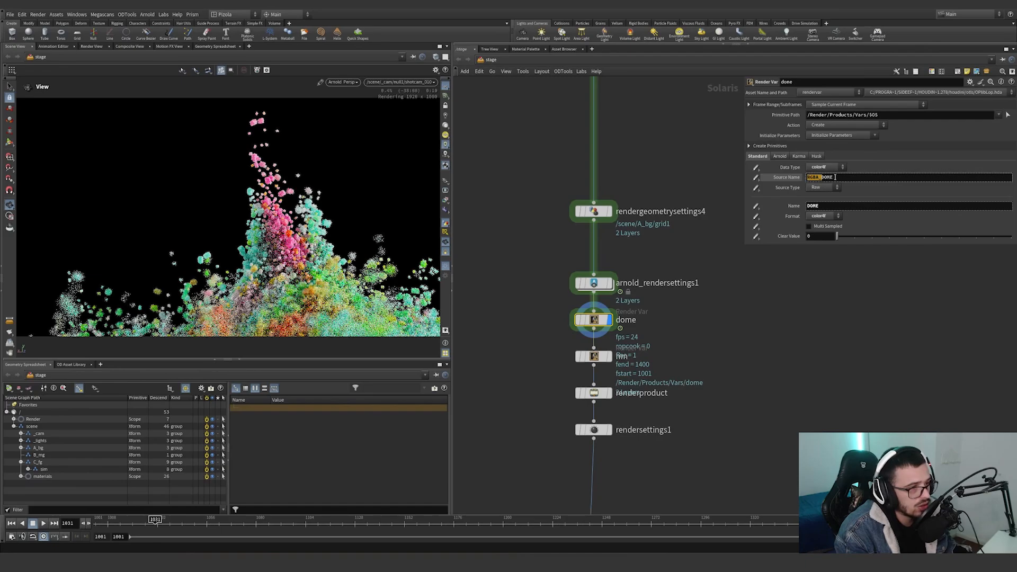
left_click_drag(838, 177, 821, 178)
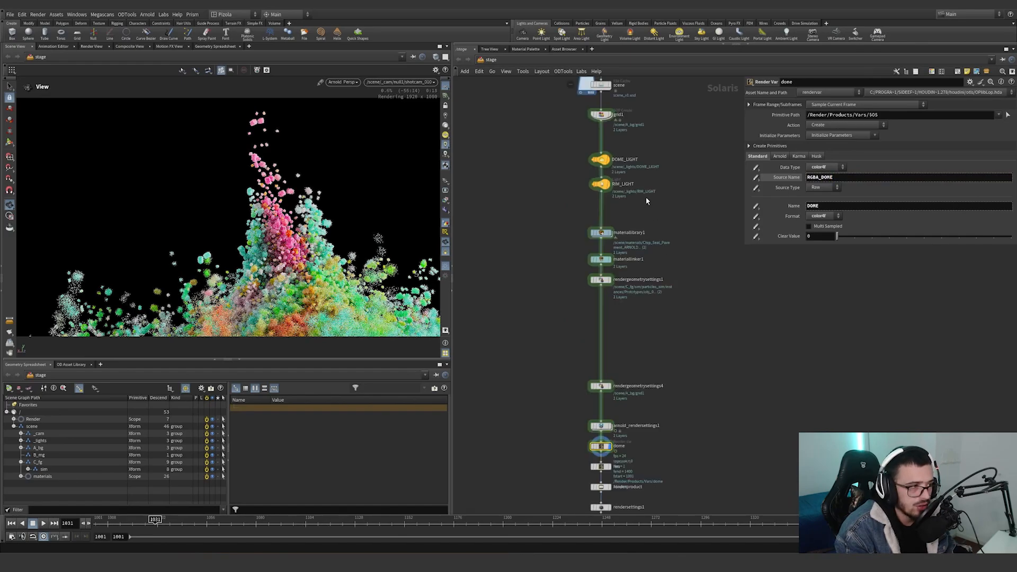
Set the display flag on the rim render var and show the evaluated values of its Name and Source Name expressions.
left_click_drag(648, 195, 582, 154)
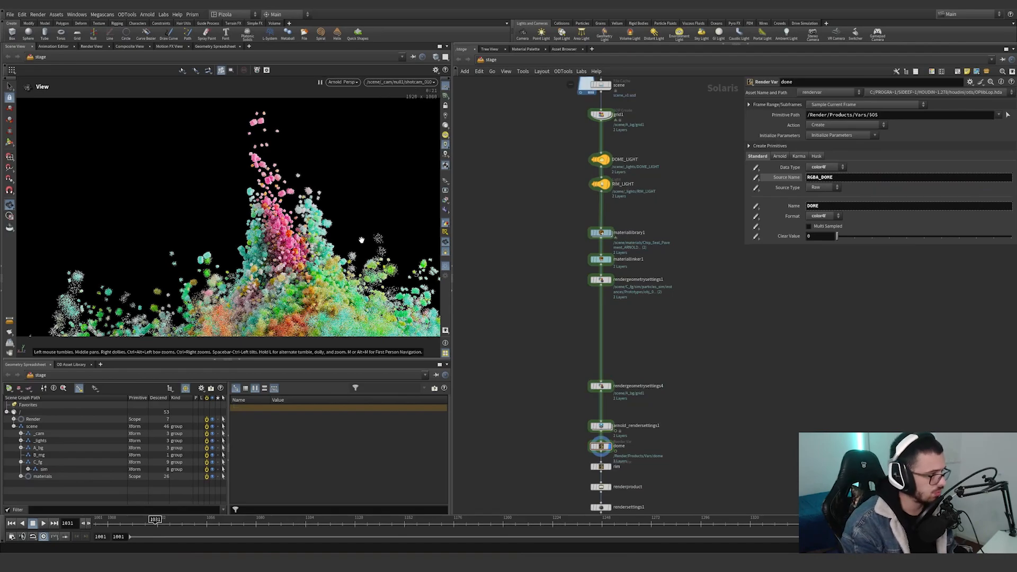
scroll(612, 392, "up", 3)
left_click(568, 365)
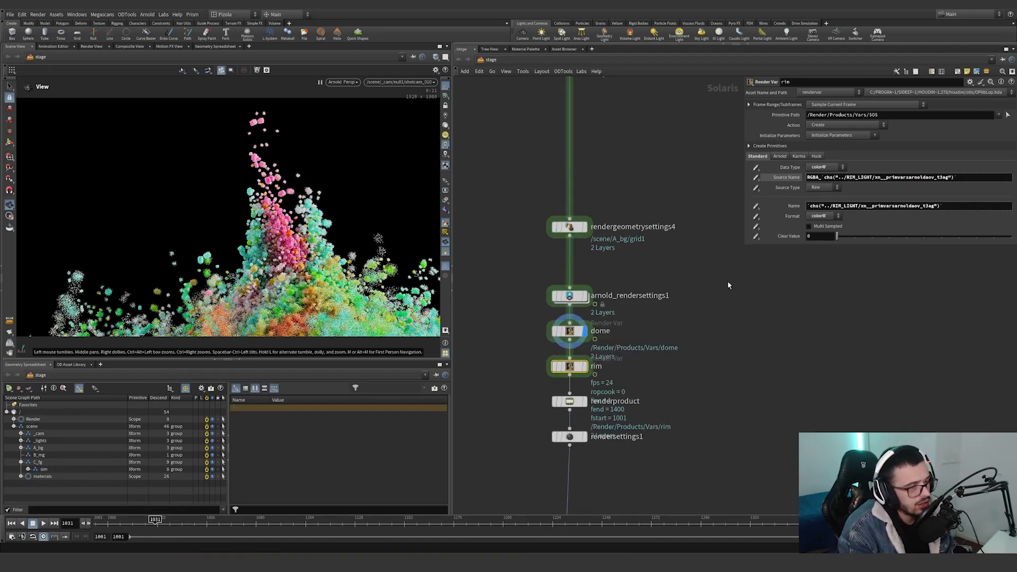
left_click(792, 206)
left_click(787, 177)
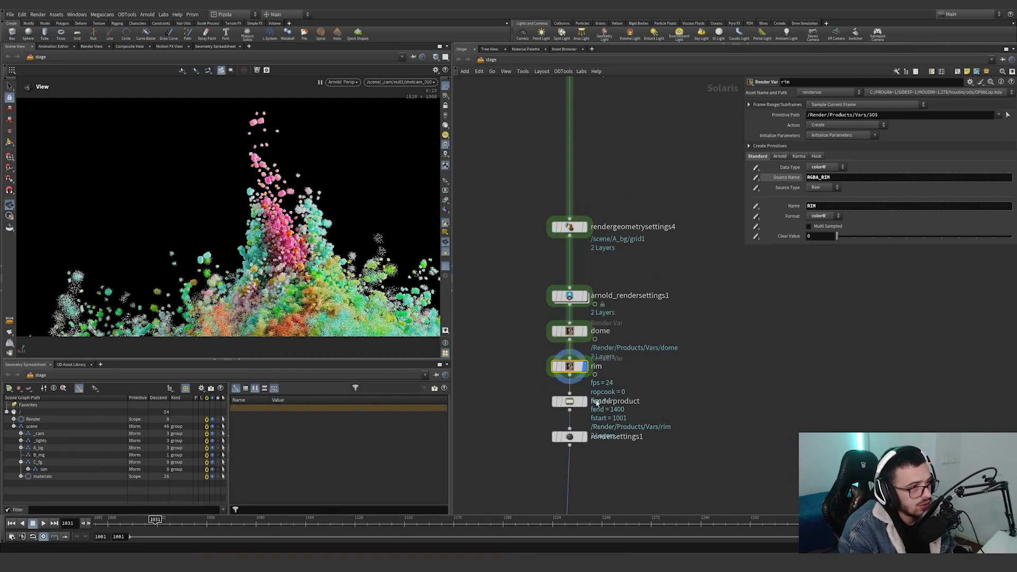
Set the display flag on renderproduct, check its Product Name, and expand Render and Products in the scene graph.
left_click(569, 401)
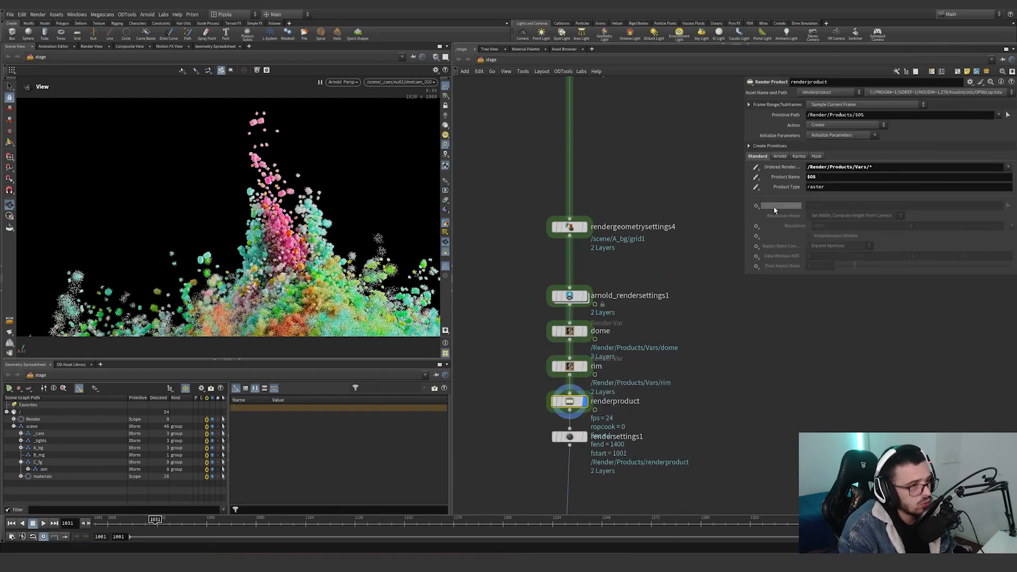
left_click(786, 177)
left_click(575, 367)
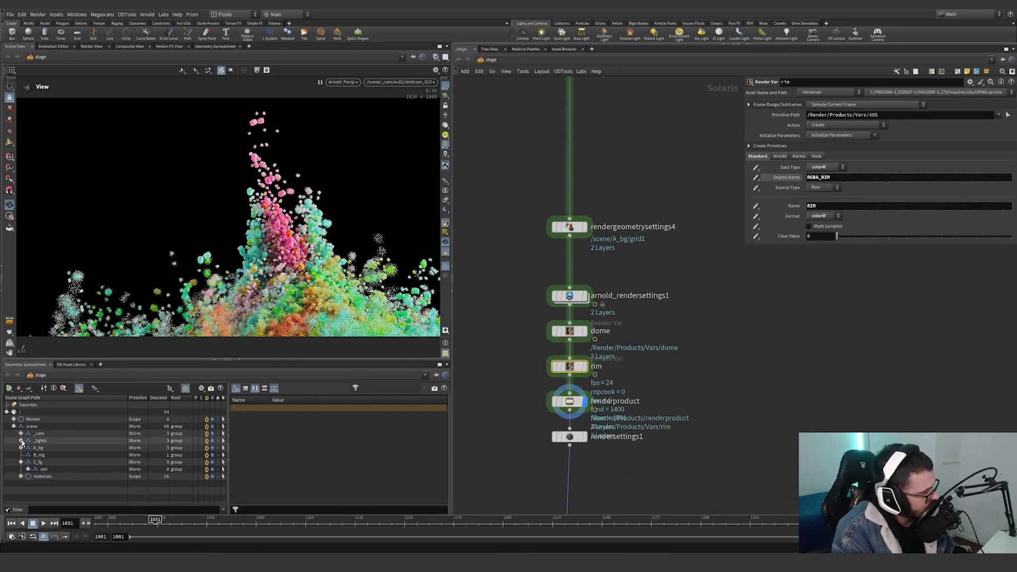
left_click(14, 419)
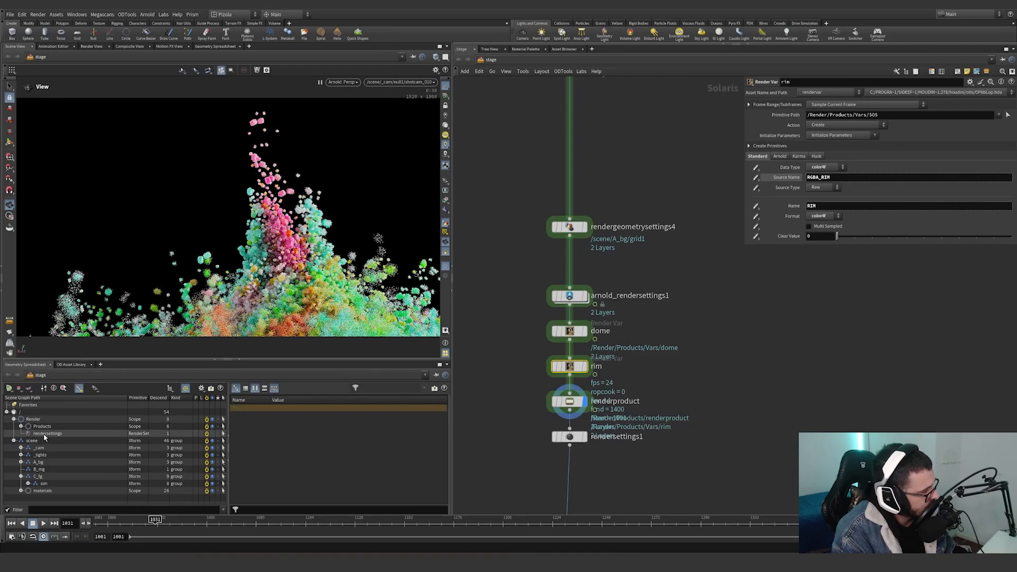
left_click(20, 426)
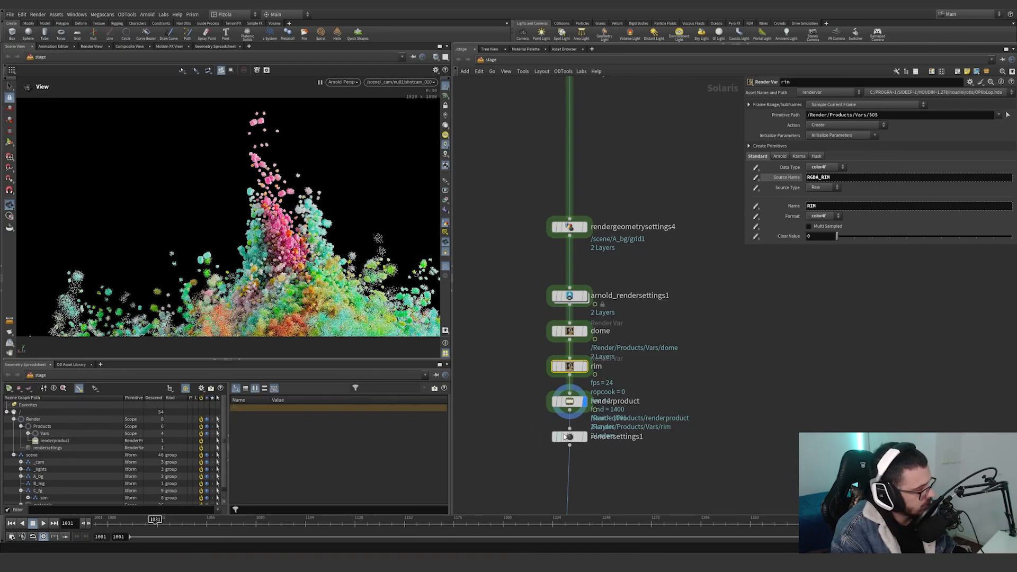
Try adding a 2 after $OS in the Product Name of renderproduct, and undo the edit.
left_click(570, 401)
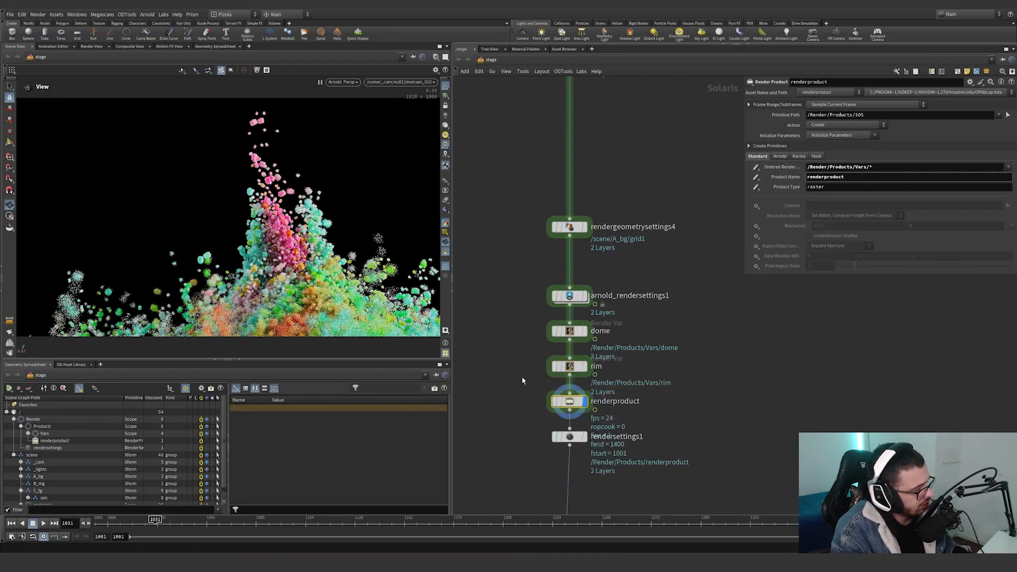
left_click(793, 176)
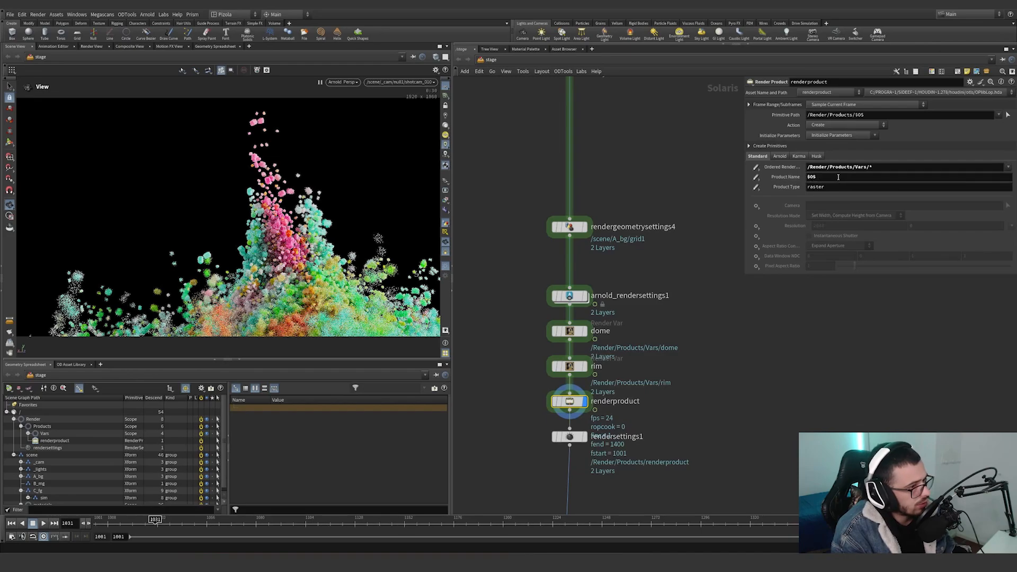
left_click(839, 176)
type("2")
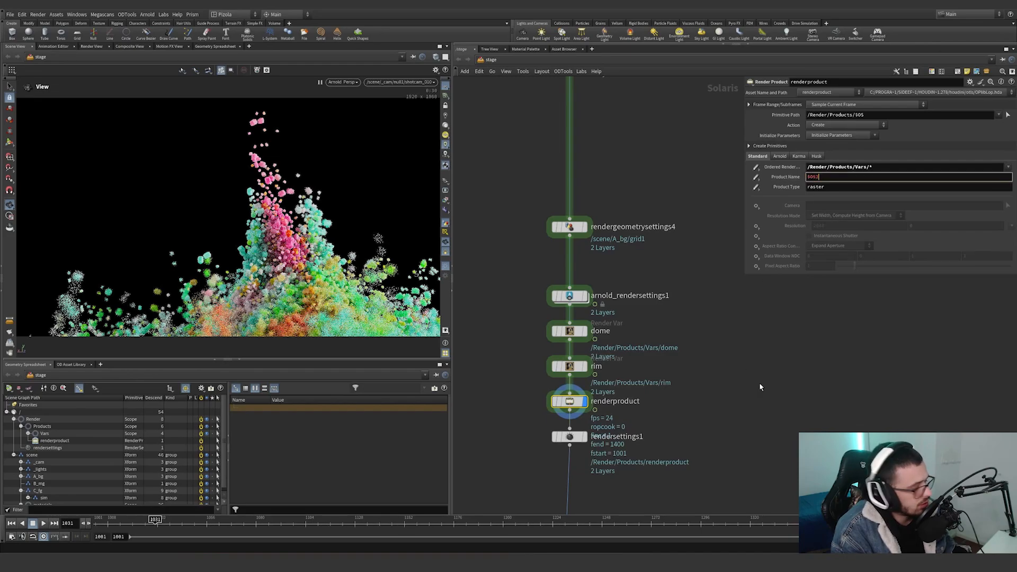
left_click(761, 387)
scroll(127, 411, "down", 1)
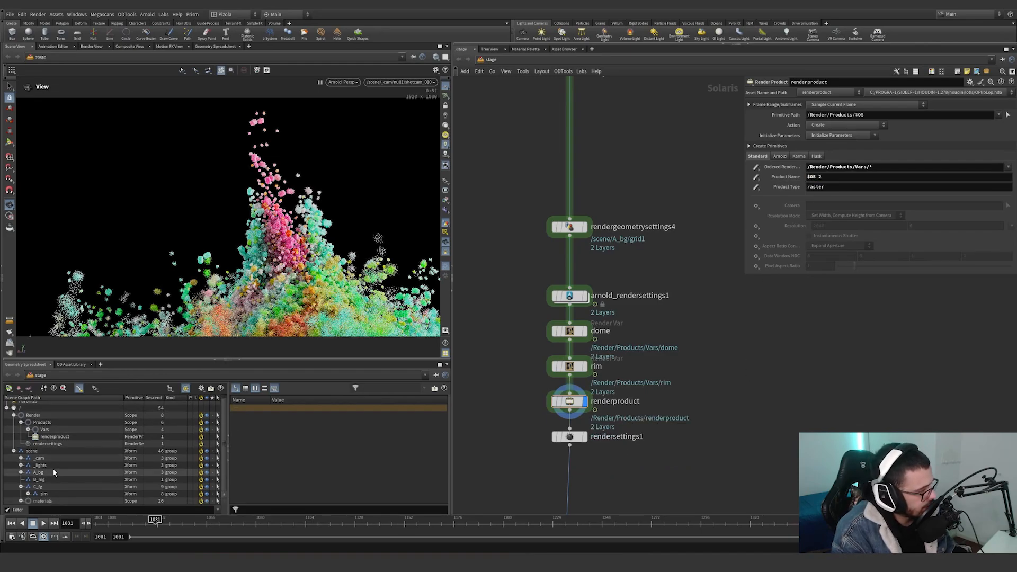
key("ctrl+z")
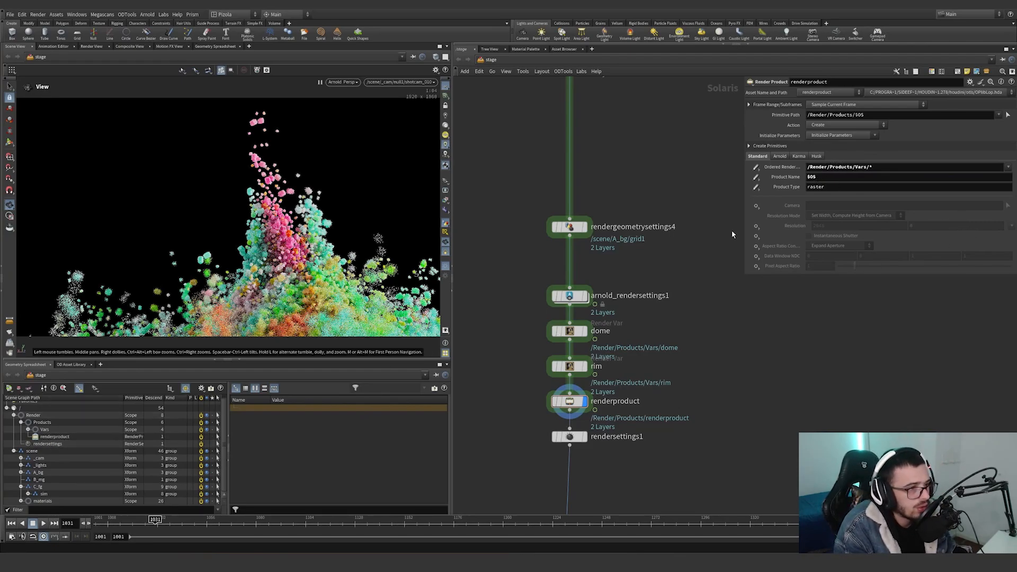
Expand Vars in the scene graph, select the rim primitive, and compare it with the rim and renderproduct nodes.
left_click(29, 429)
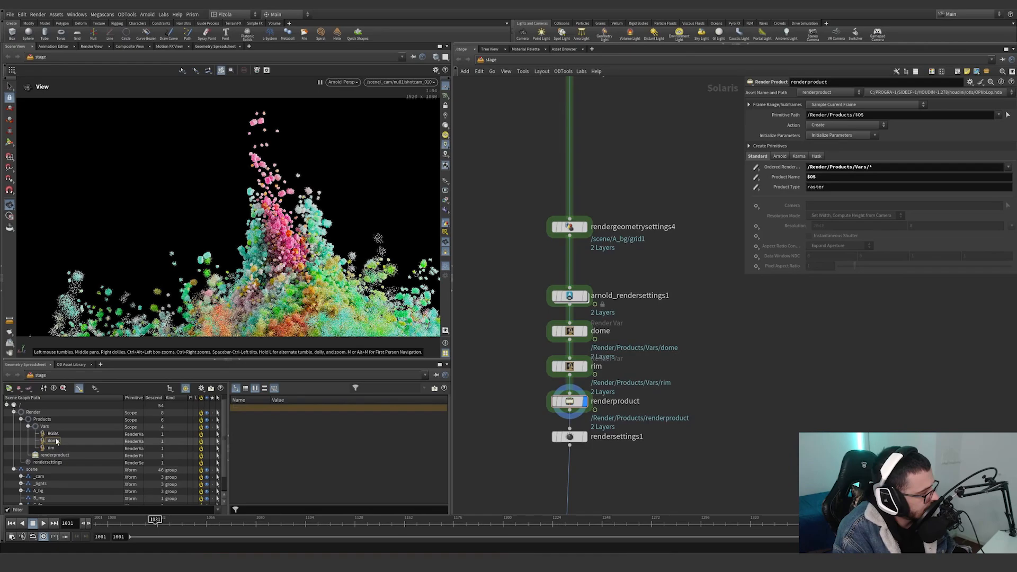
left_click(51, 448)
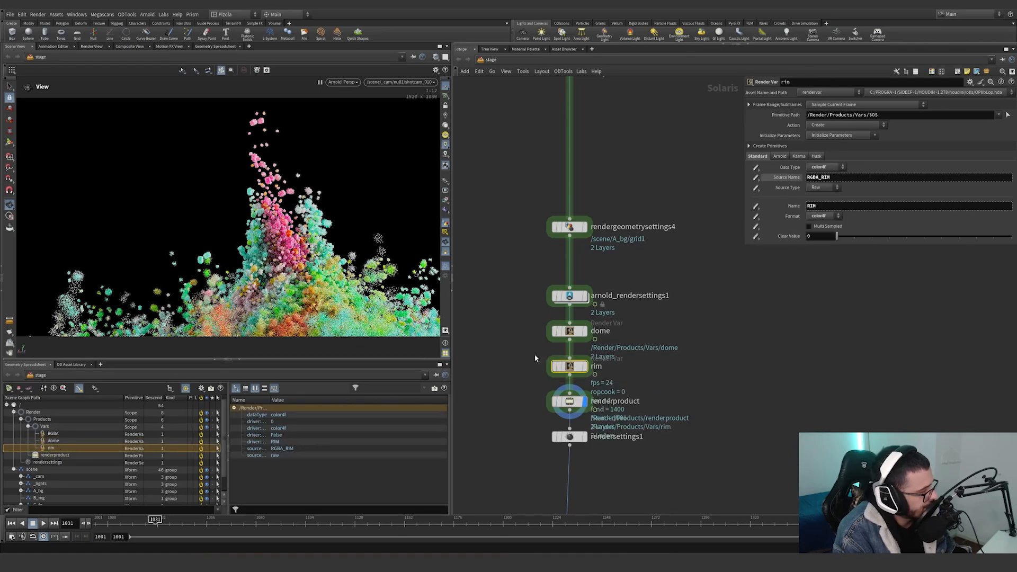
left_click(571, 325)
left_click(570, 367)
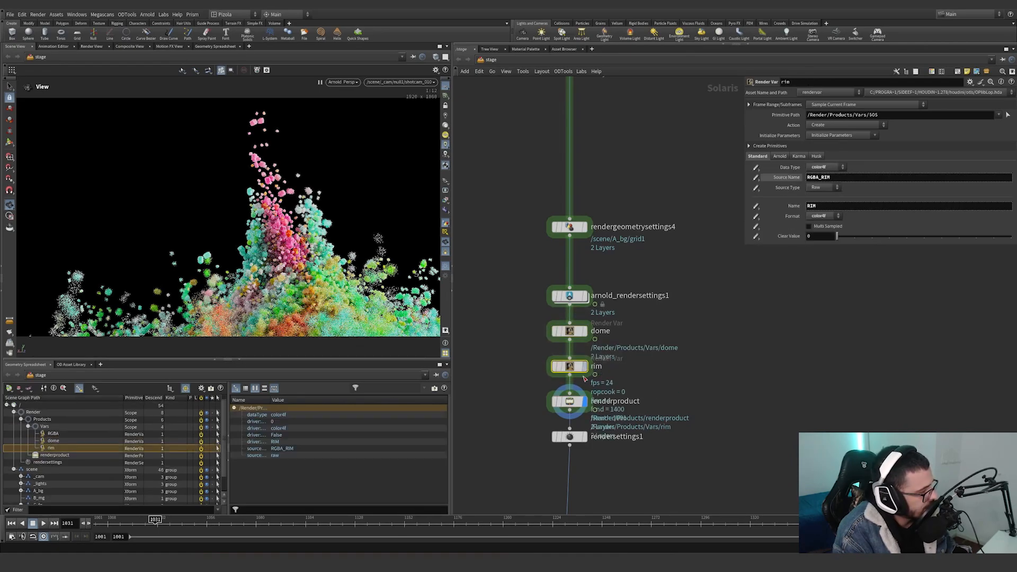
left_click(569, 402)
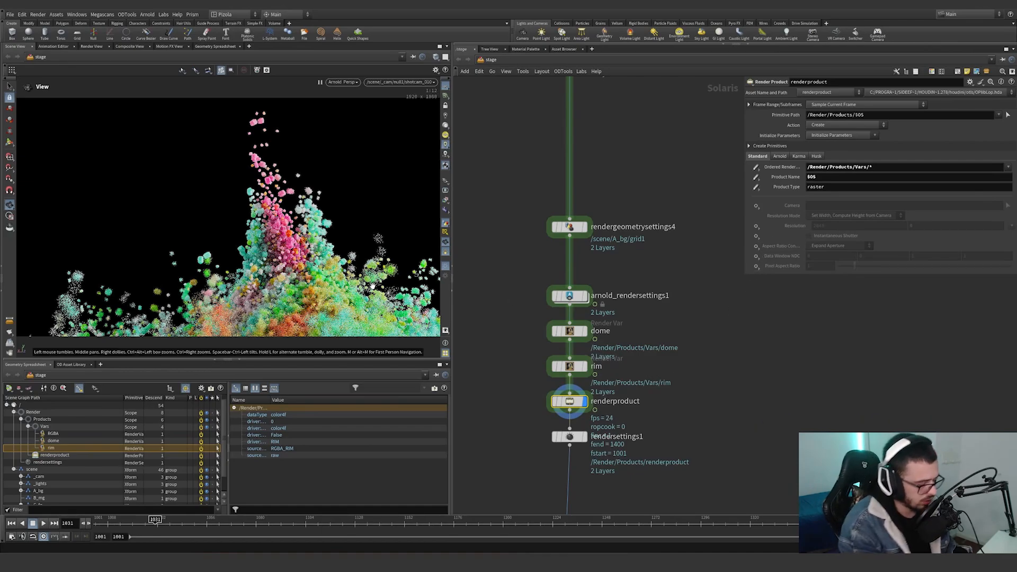
Examine the viewport's list of render outputs for the DOME and RIM passes, with the rim render var selected.
left_click(446, 200)
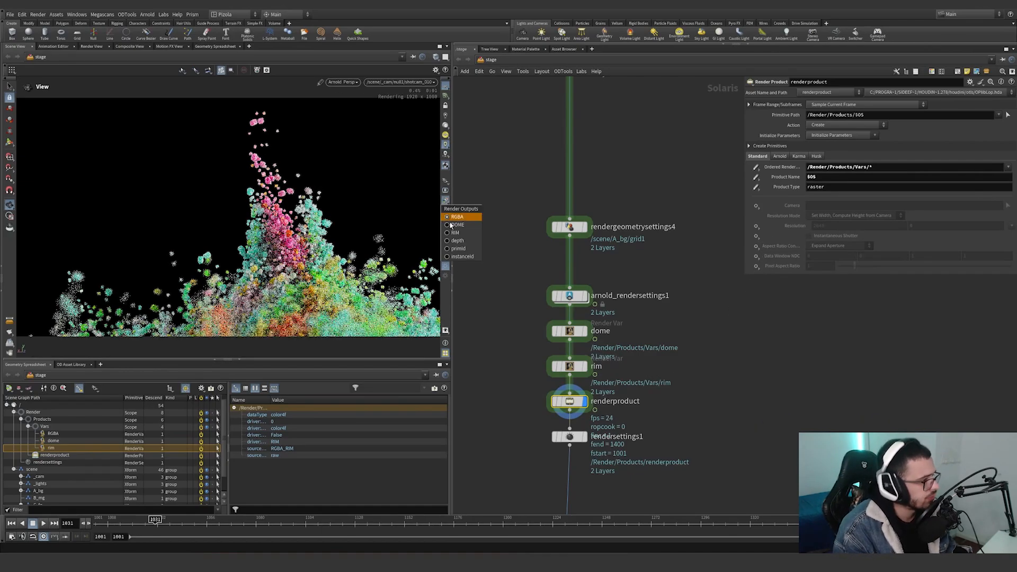
left_click(457, 240)
left_click(570, 365)
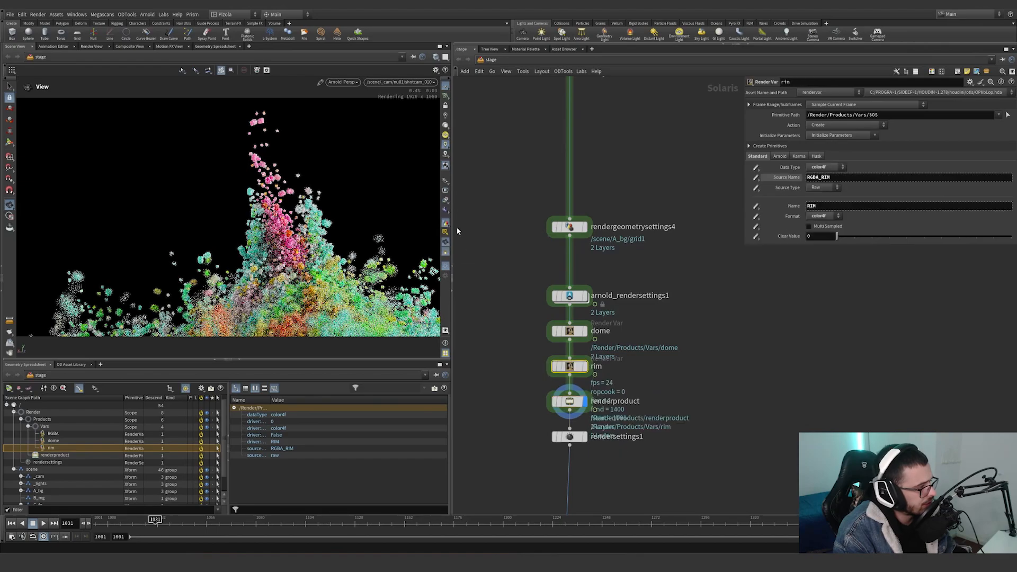
left_click(444, 199)
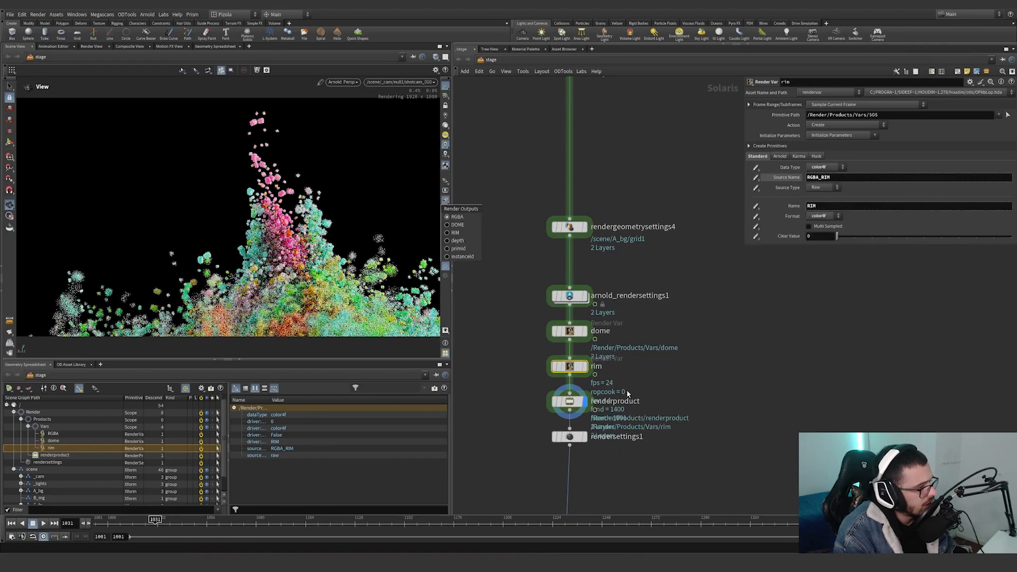
left_click_drag(531, 376, 589, 361)
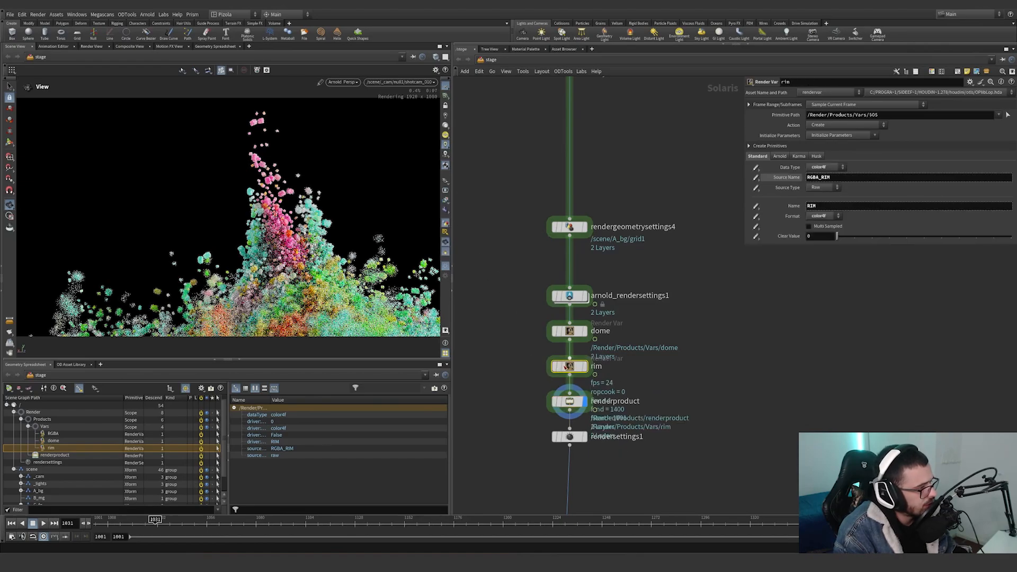
Compare the viewport's list of render outputs with the display flag on rim and on renderproduct.
left_click(585, 366)
left_click(446, 200)
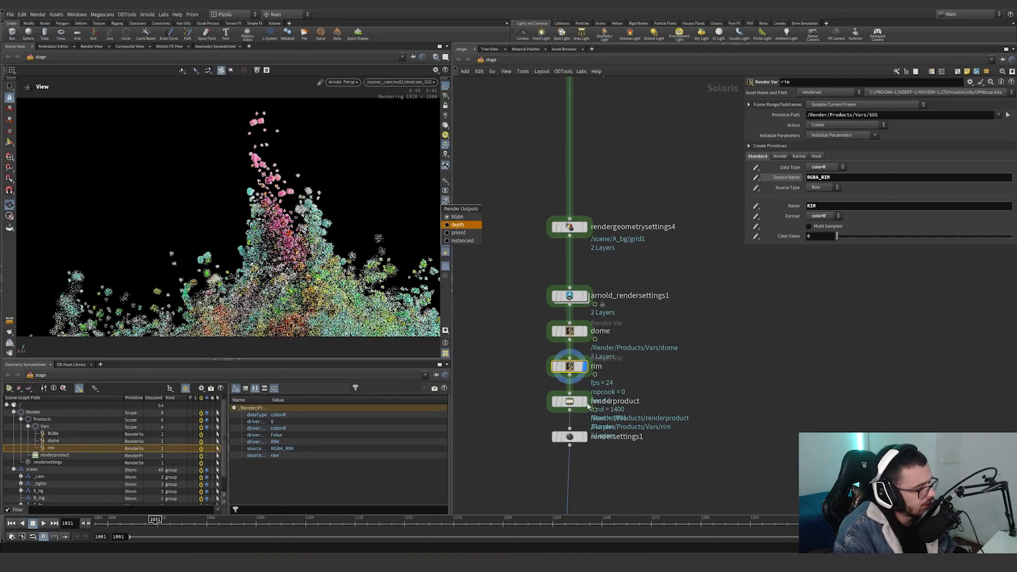
left_click(587, 407)
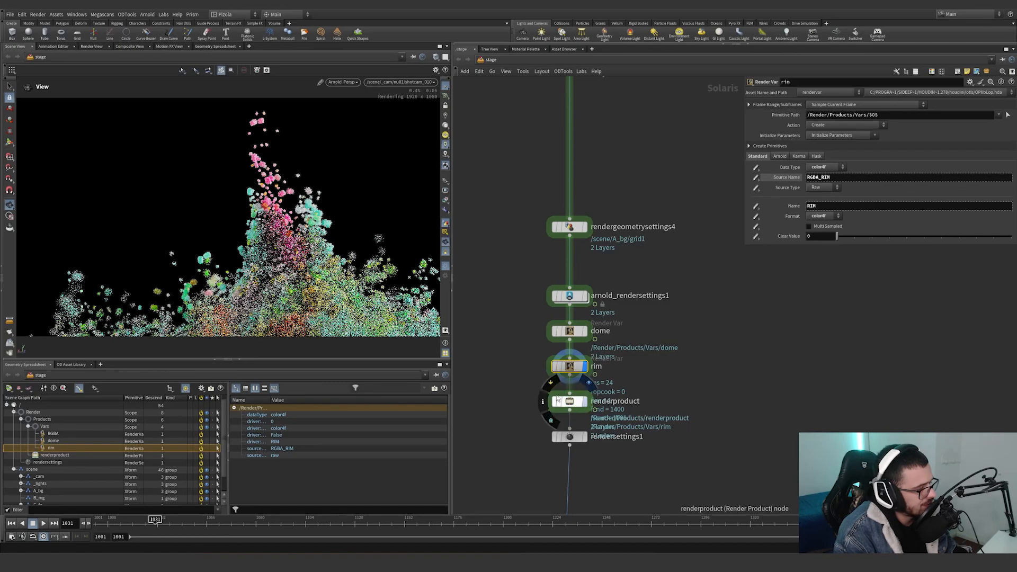
left_click(557, 402)
left_click(445, 201)
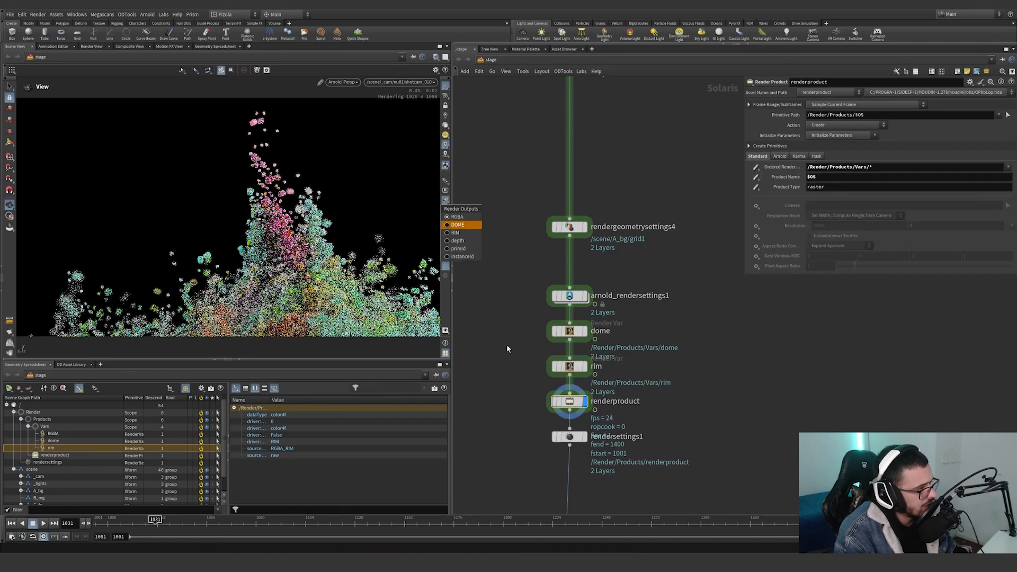
Set the display flag on rendersettings1 and check its Ordered Products path, resolution and camera, with the renderproduct primitive selected.
left_click(513, 400)
middle_click_drag(513, 400, 501, 342)
left_click(572, 379)
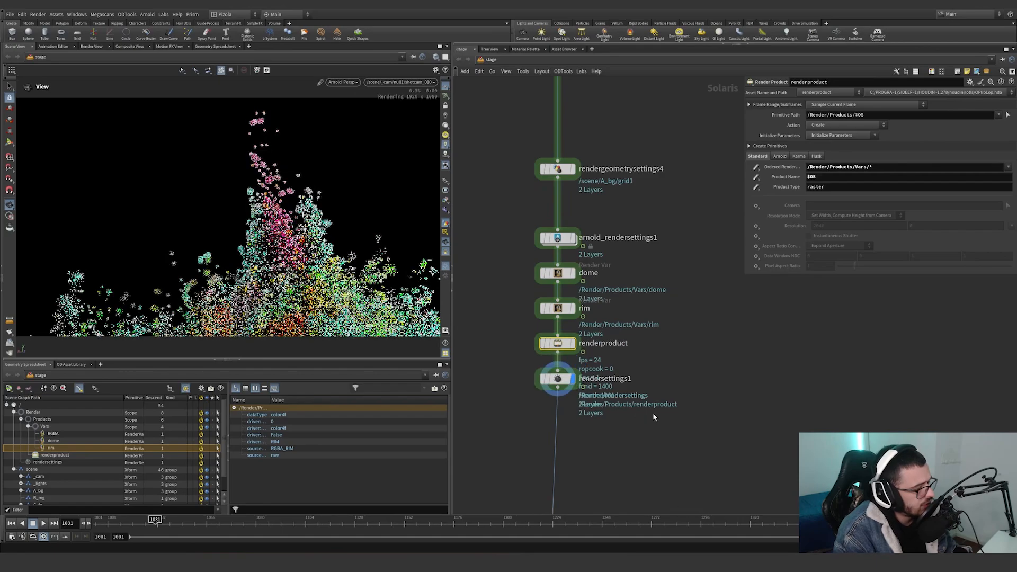
left_click_drag(655, 418, 522, 363)
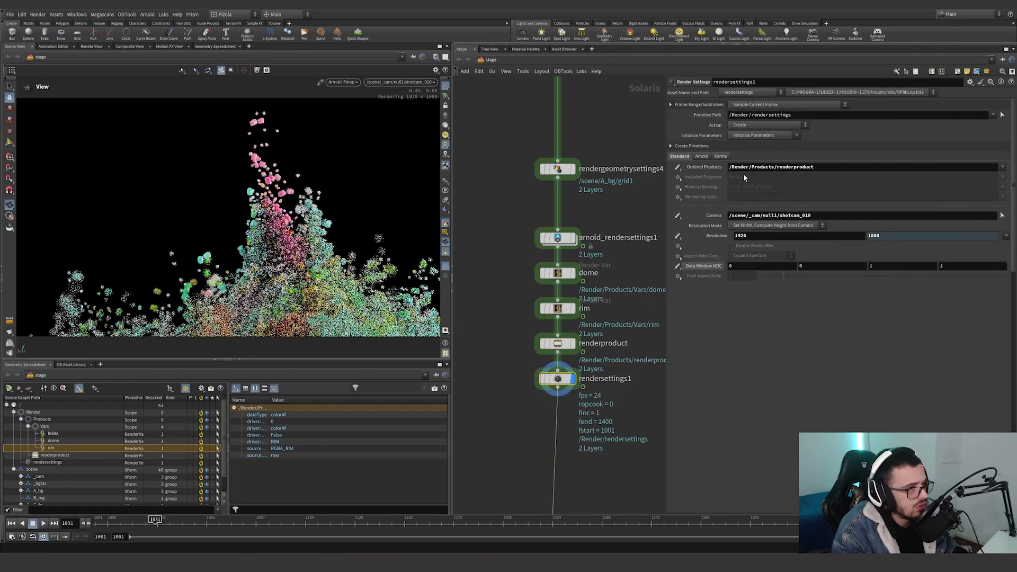
left_click_drag(729, 167, 833, 162)
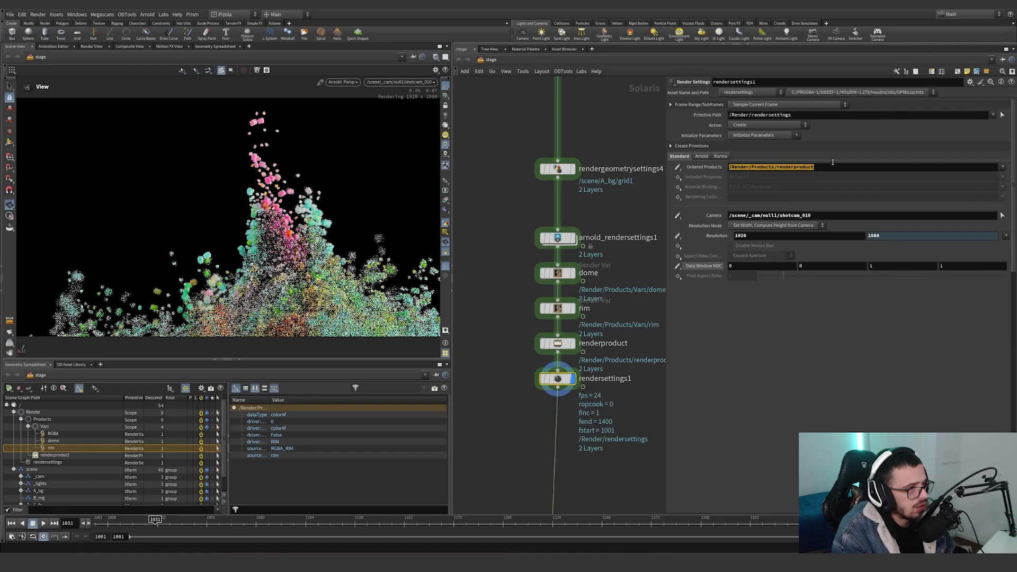
double_click(777, 167)
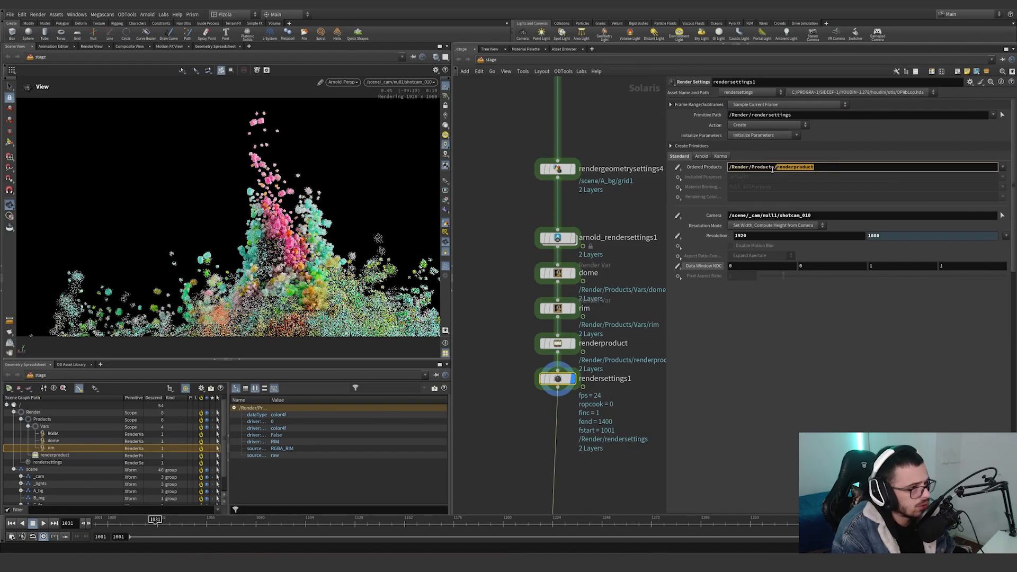
left_click(89, 454)
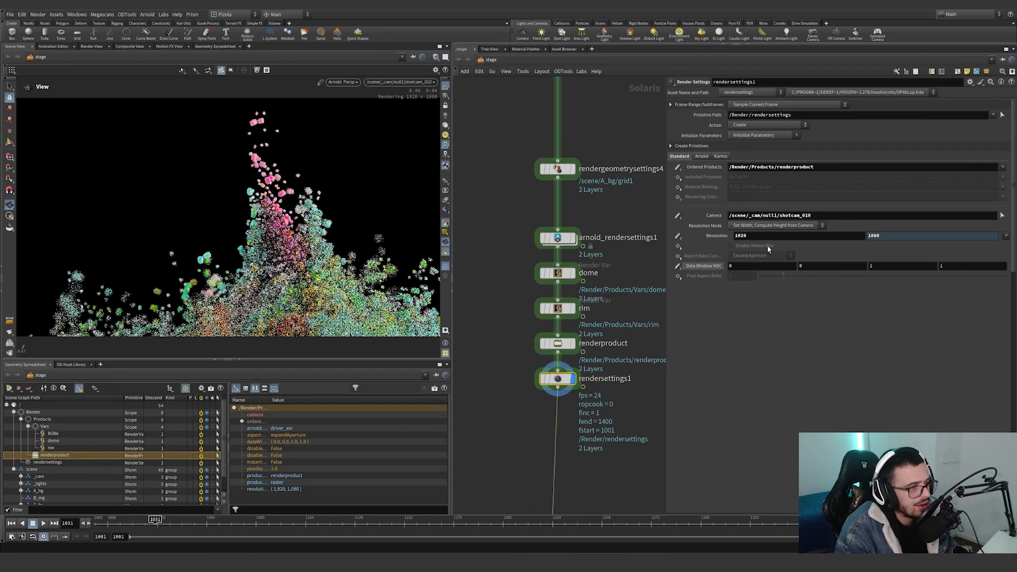
left_click(752, 236)
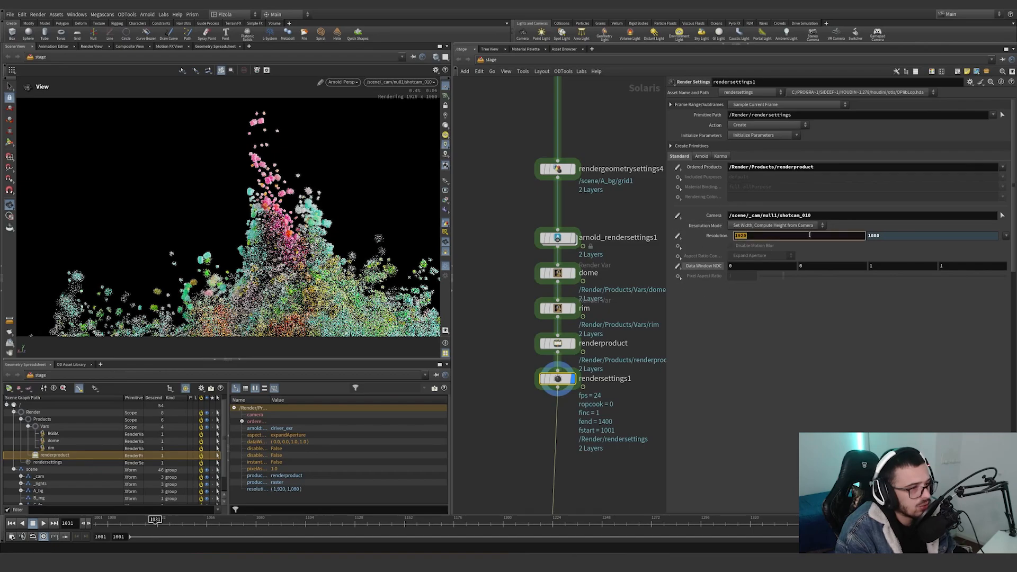
triple_click(798, 215)
Set the display flag on the Prism LOP Render node SIM_FG_BTY and show its parameters.
middle_click_drag(619, 388, 589, 282)
scroll(587, 284, "down", 1)
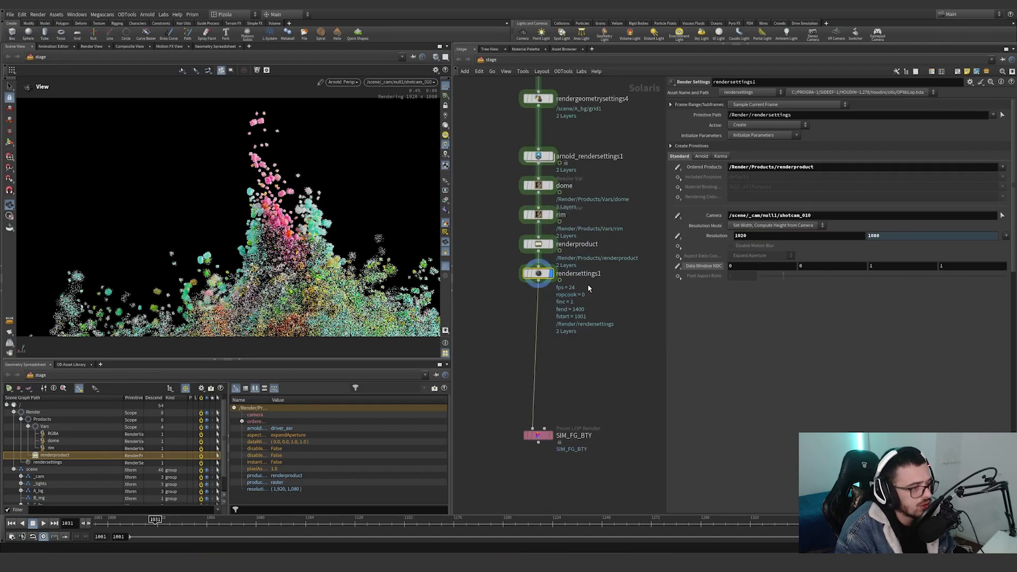
left_click(548, 436)
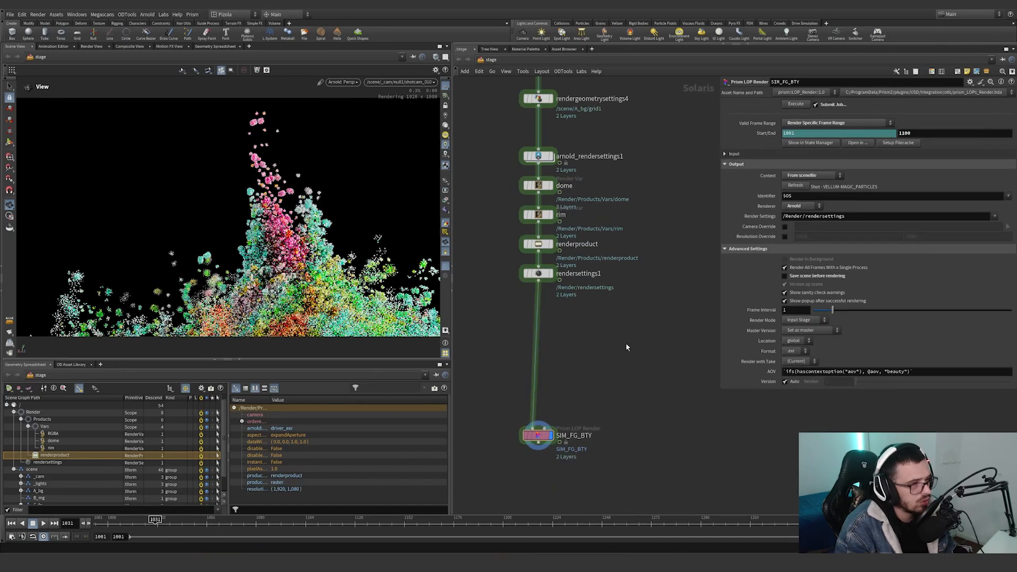
Add a USD Render ROP beside the node chain and connect rendersettings1 to its input.
key("Tab")
type("rende")
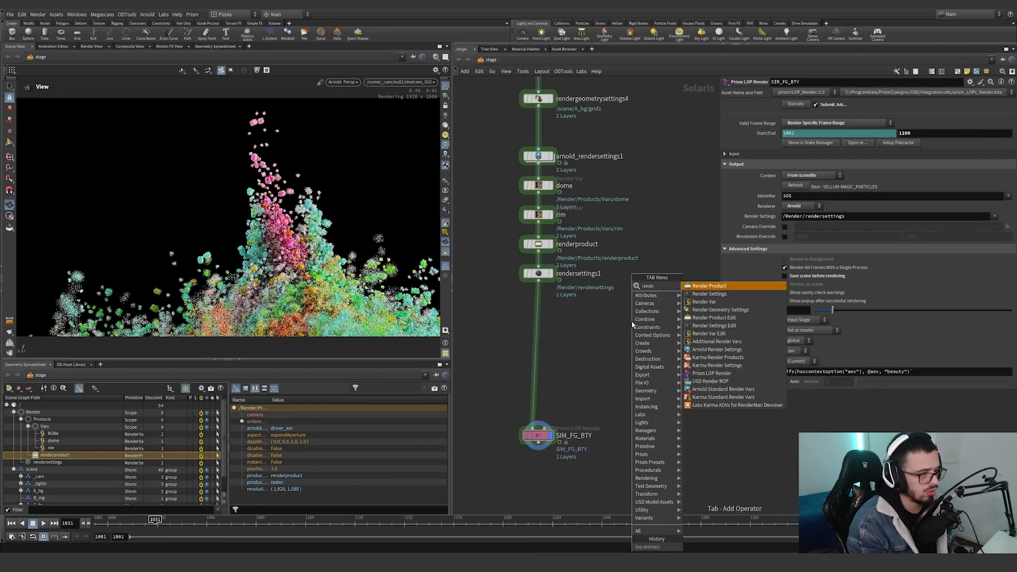
type("r rop")
key("Return")
left_click(631, 321)
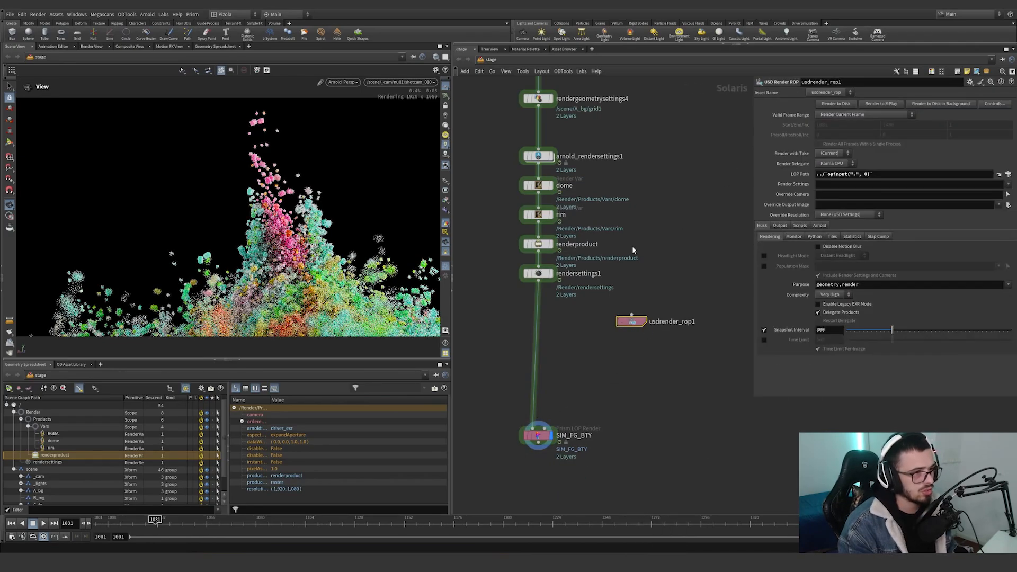
left_click_drag(538, 280, 631, 316)
Try Render Specific Frame Range with the Arnold delegate on the USD Render ROP, and delete the node.
left_click(835, 116)
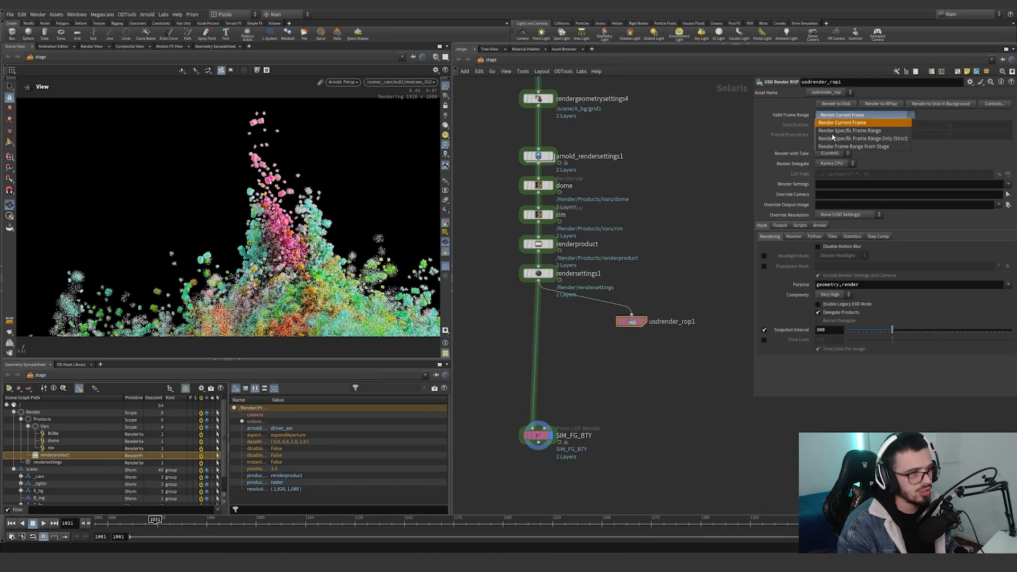
left_click(840, 126)
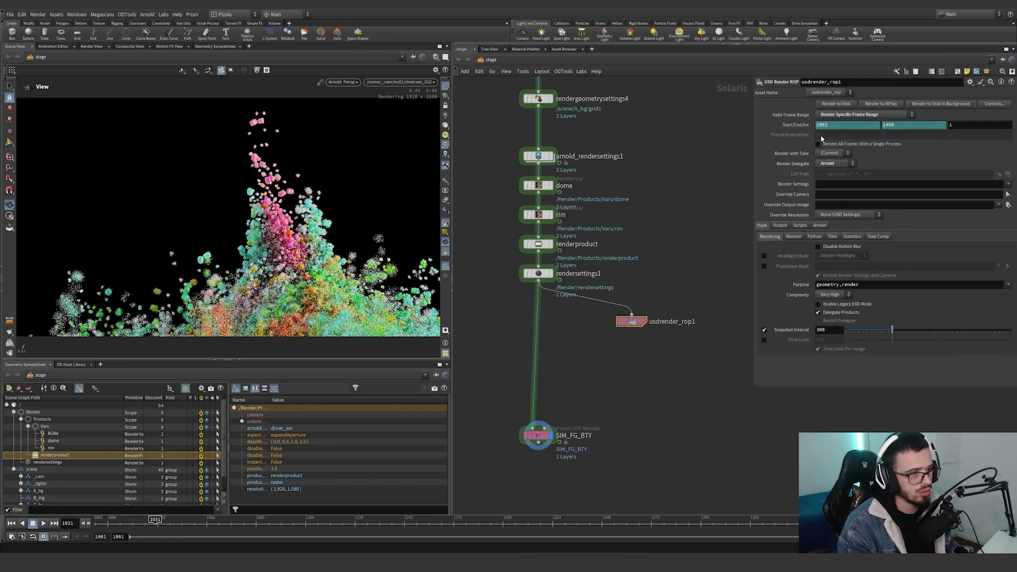
key("Delete")
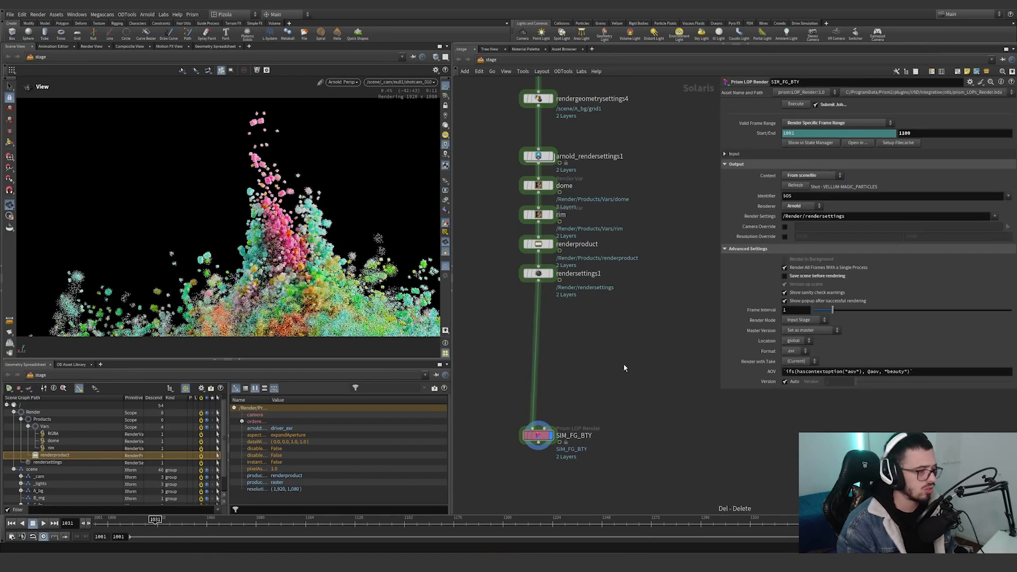
Move the SIM_FG_BTY node closer to rendersettings1.
left_click_drag(539, 436, 538, 399)
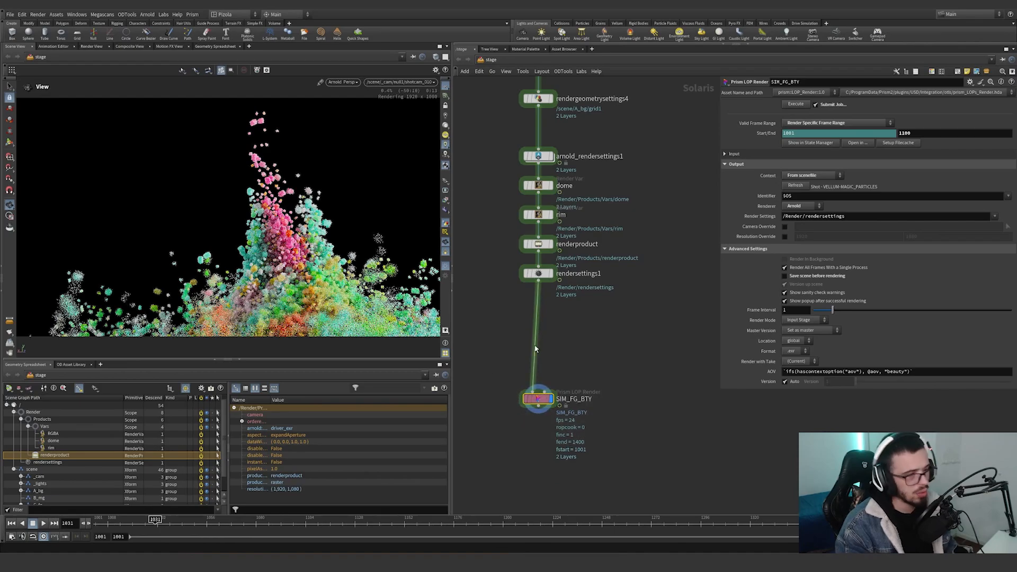
key("h")
scroll(597, 333, "up", 5)
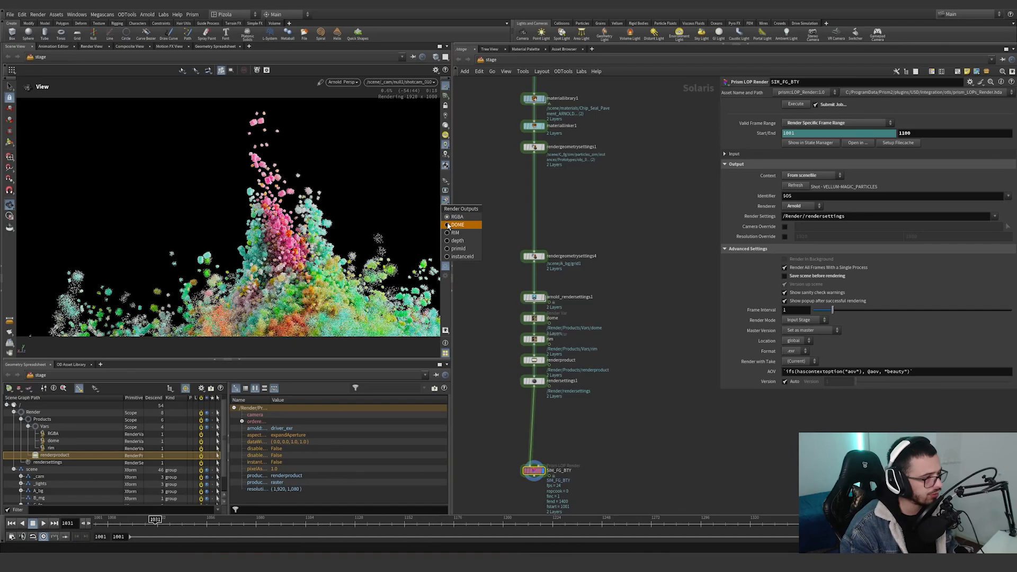
Show the DOME pass and the RIM pass as the viewport's render output.
left_click(449, 225)
left_click(446, 200)
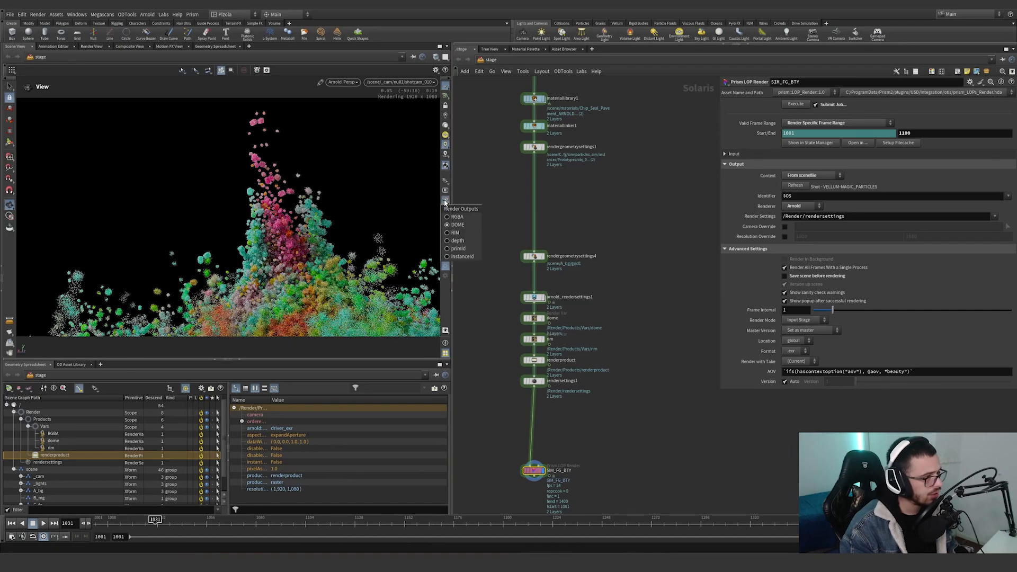
left_click(450, 233)
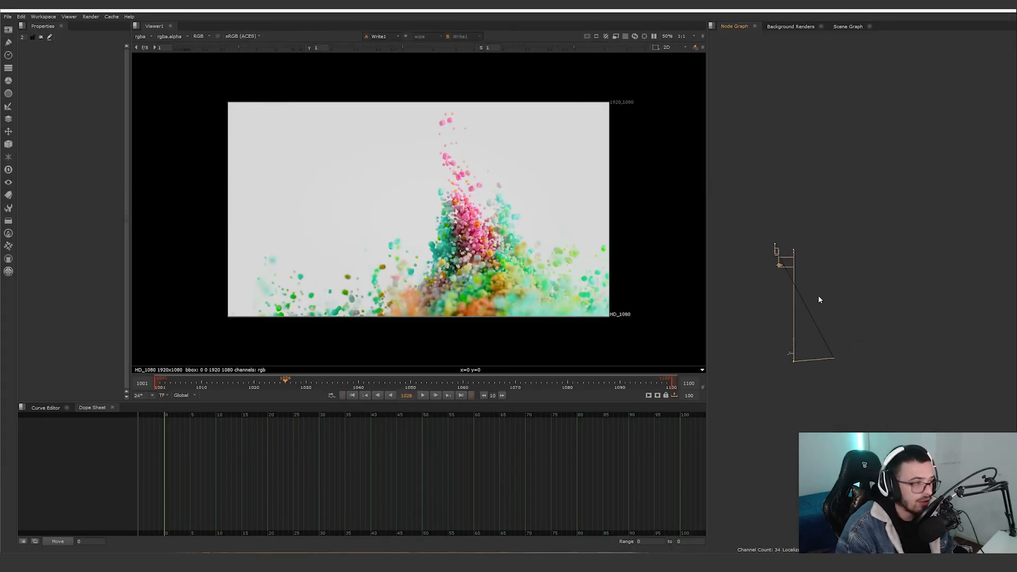
Switch to Nuke and view the rendered sequence from Read1 at the start of the comp.
scroll(800, 212, "up", 10)
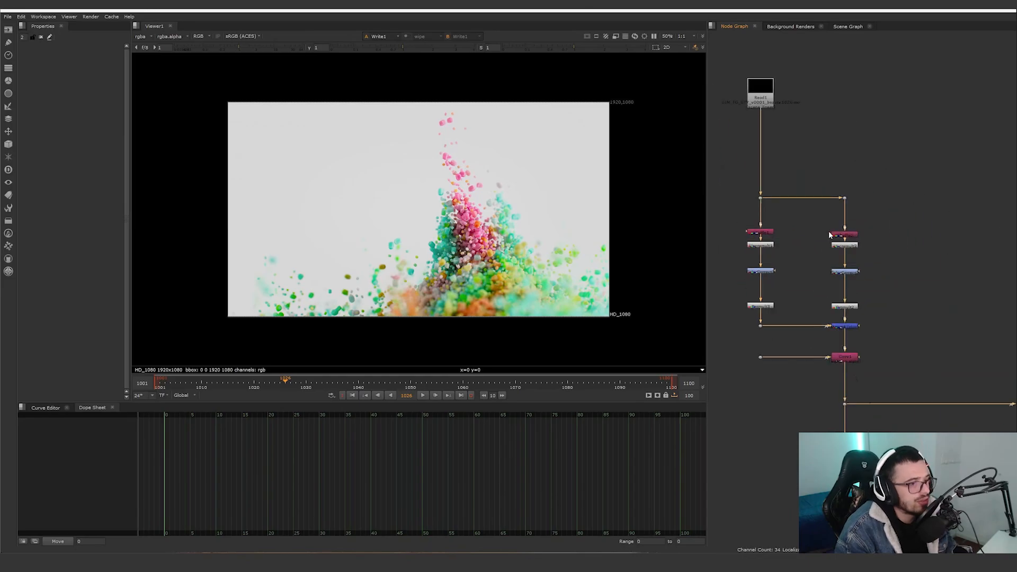
scroll(819, 230, "up", 2)
left_click(740, 54)
key("1")
left_click(742, 91)
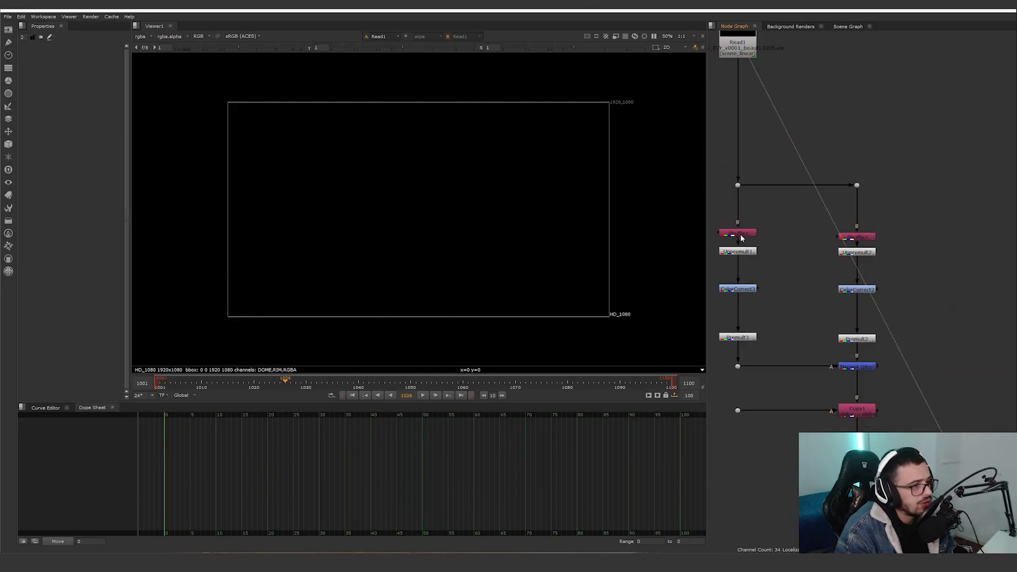
View the DOME pass with Shuffle1's channel mapping shown in full, and view the rim pass from Shuffle2.
double_click(739, 233)
key("1")
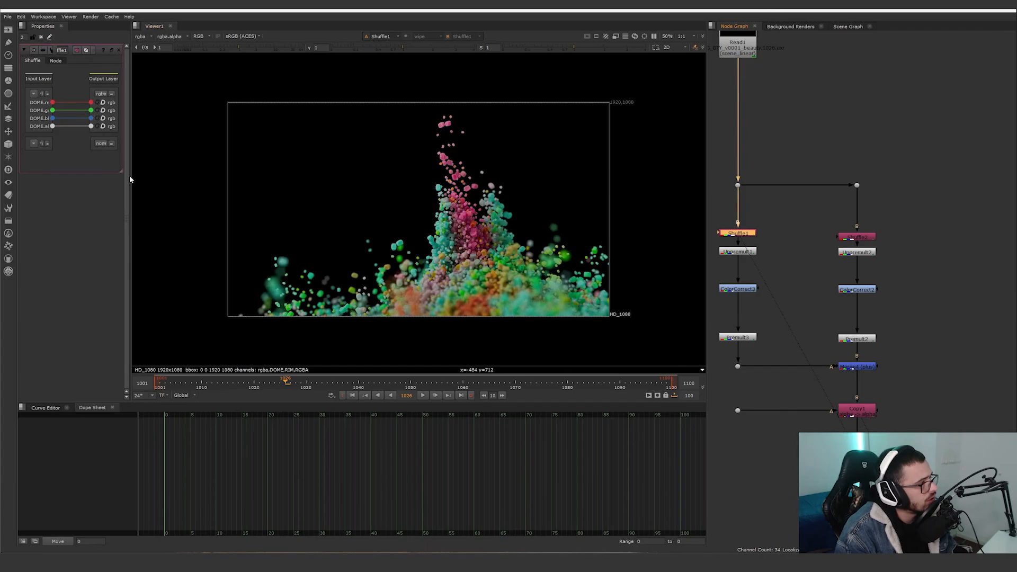
left_click_drag(130, 180, 277, 180)
left_click(857, 237)
key("1")
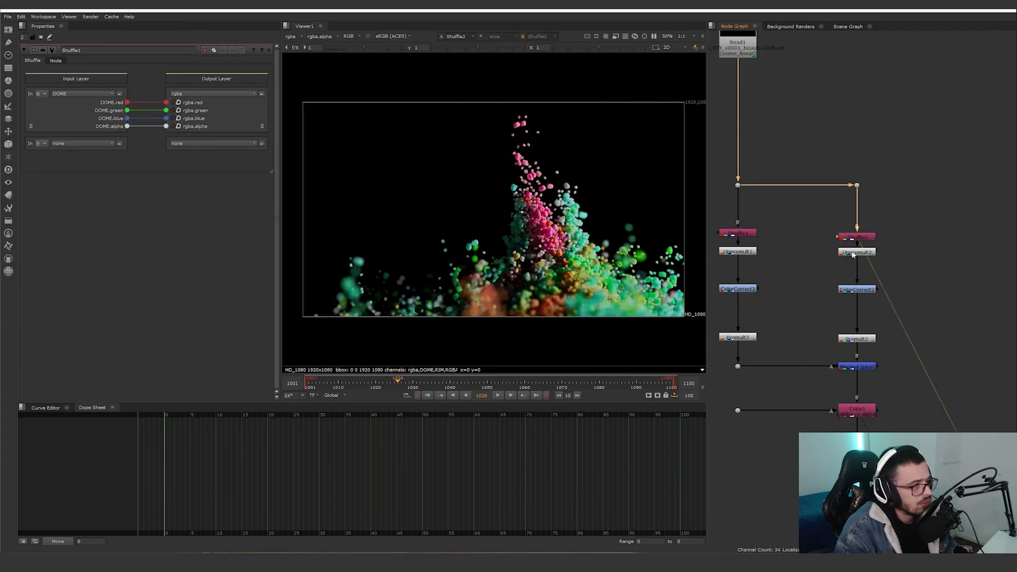
Compare the dome pass with ColorCorrect3 disabled and enabled, and open the node's colour correction settings.
left_click(737, 289)
key("1")
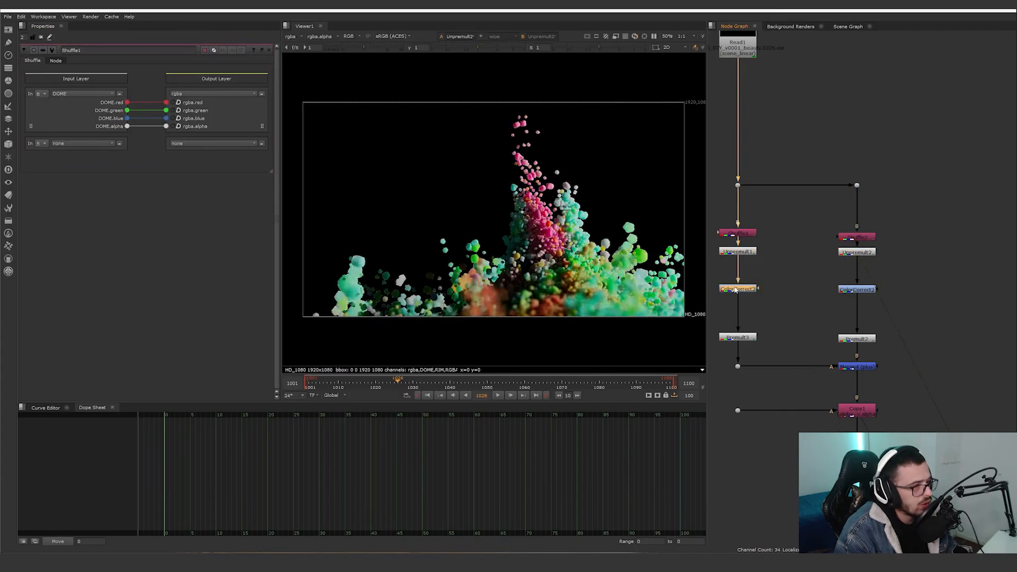
key("d")
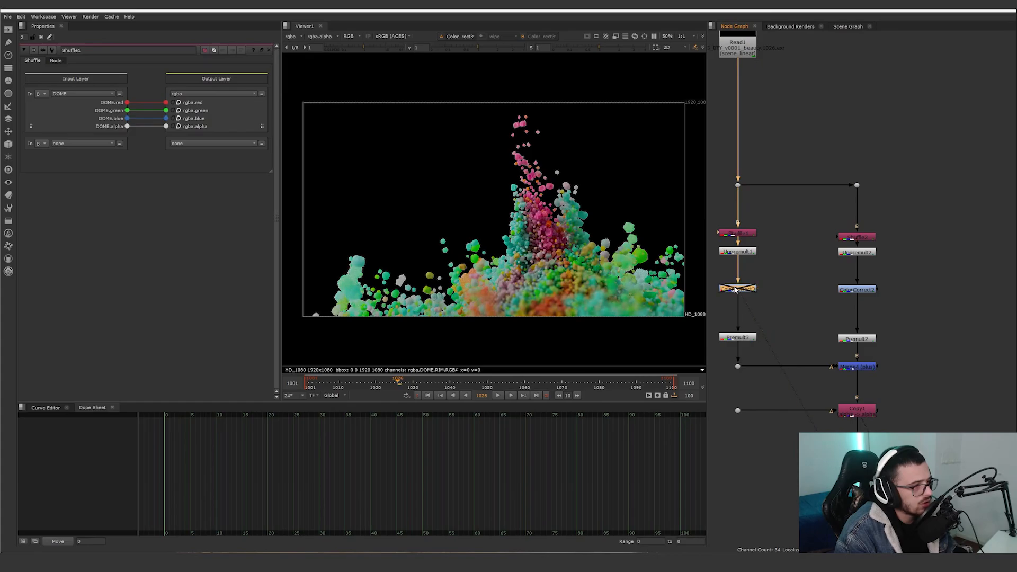
key("d")
scroll(573, 259, "up", 5)
key("d")
key("d")
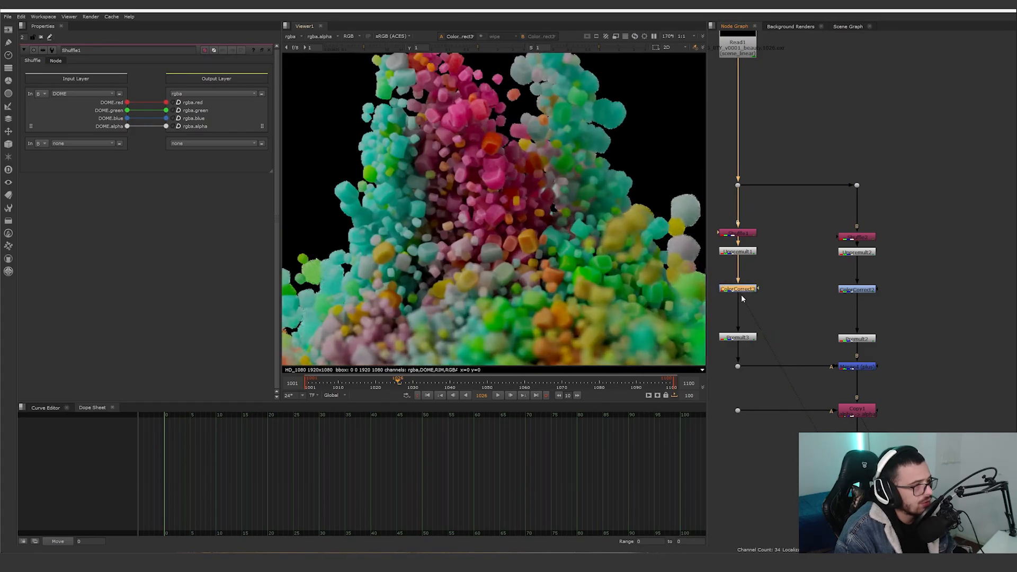
double_click(742, 290)
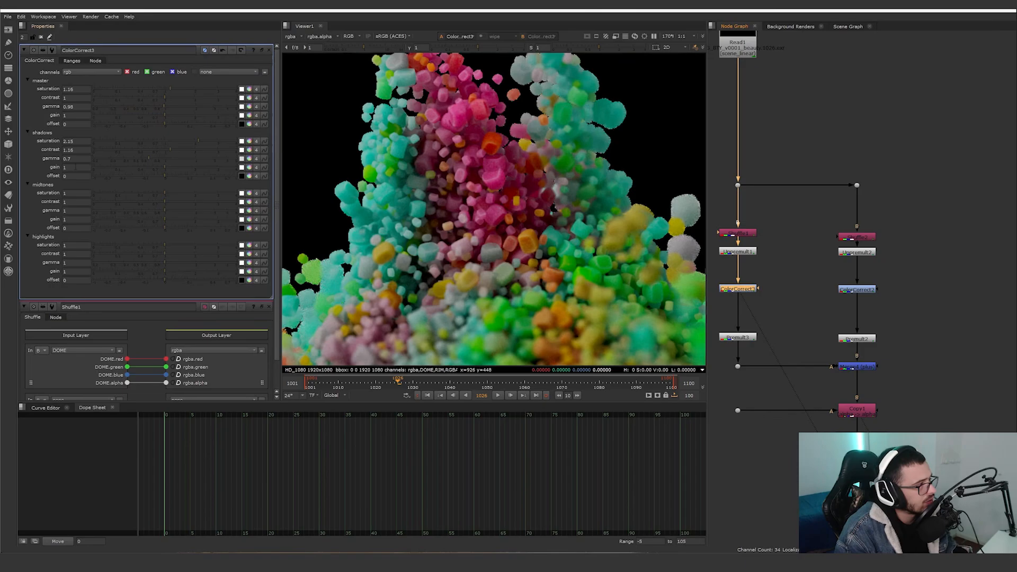
Compare the rim pass with ColorCorrect2 on and off, and leave the node disabled.
left_click(857, 290)
key("1")
key("d")
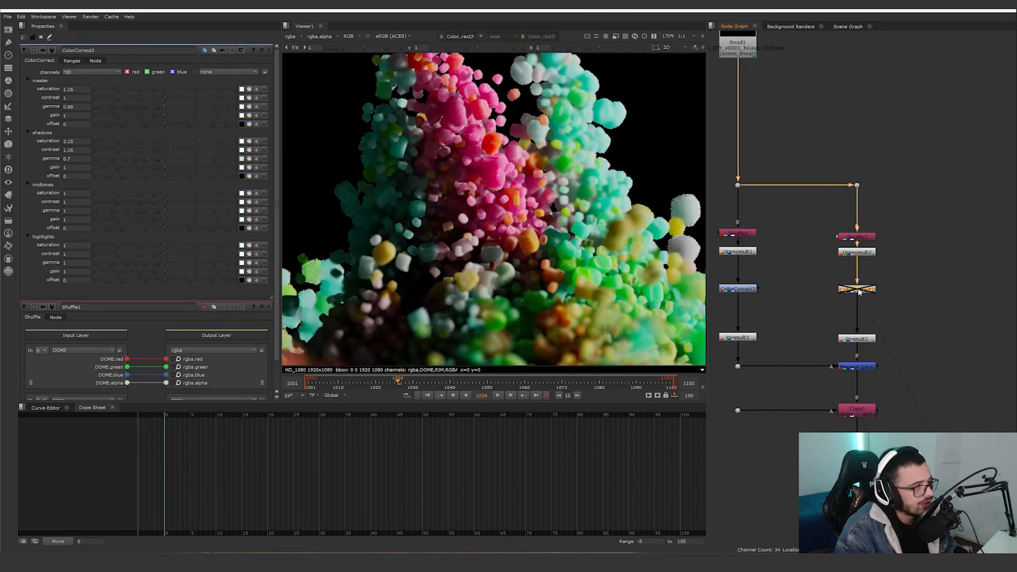
key("d")
key("d")
View the premultiplied rim and dome branches from Premult2 and Premult3, and their combination from Merge4.
scroll(491, 255, "down", 3)
middle_click_drag(907, 315, 888, 277)
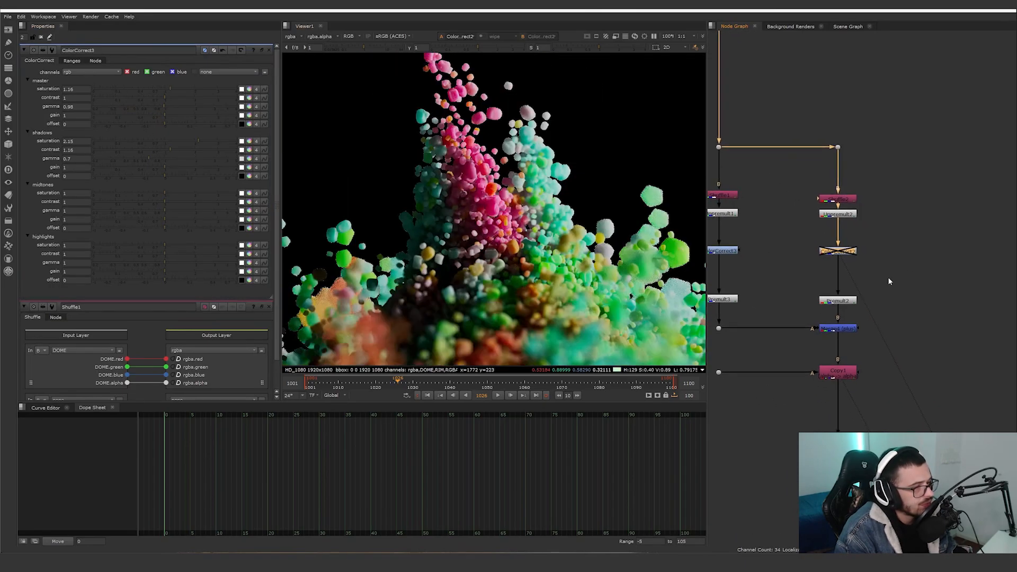
left_click(840, 303)
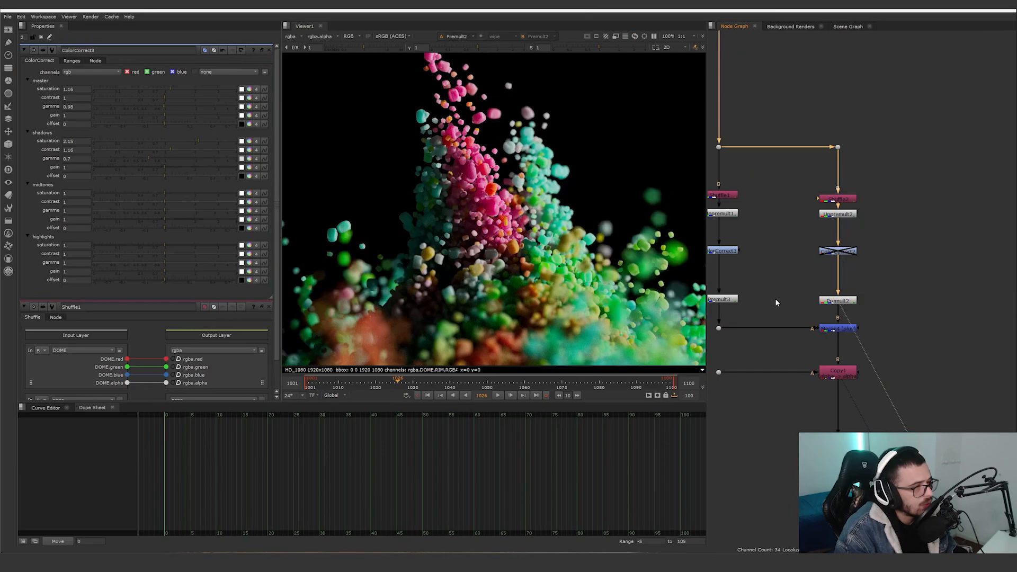
left_click(723, 301)
key("1")
left_click(842, 330)
key("1")
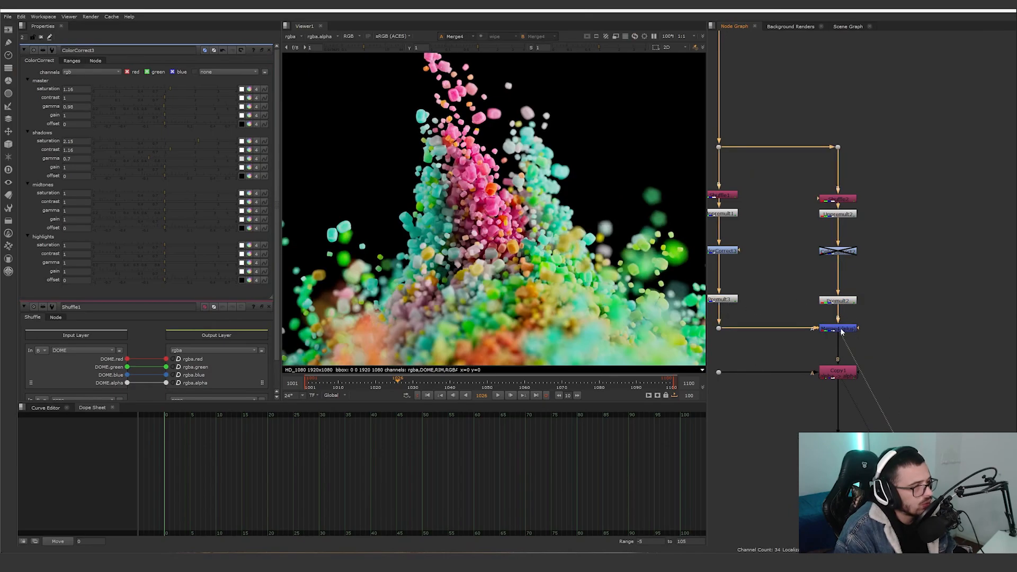
Inspect the alpha channel of Merge4 up close with the merge disabled and enabled.
key("a")
scroll(631, 247, "up", 4)
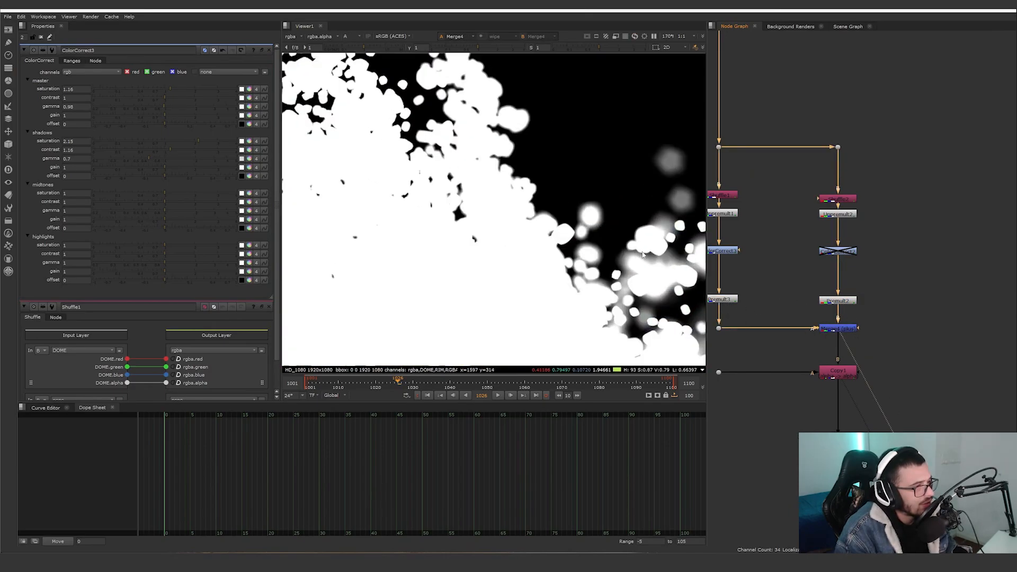
key("d")
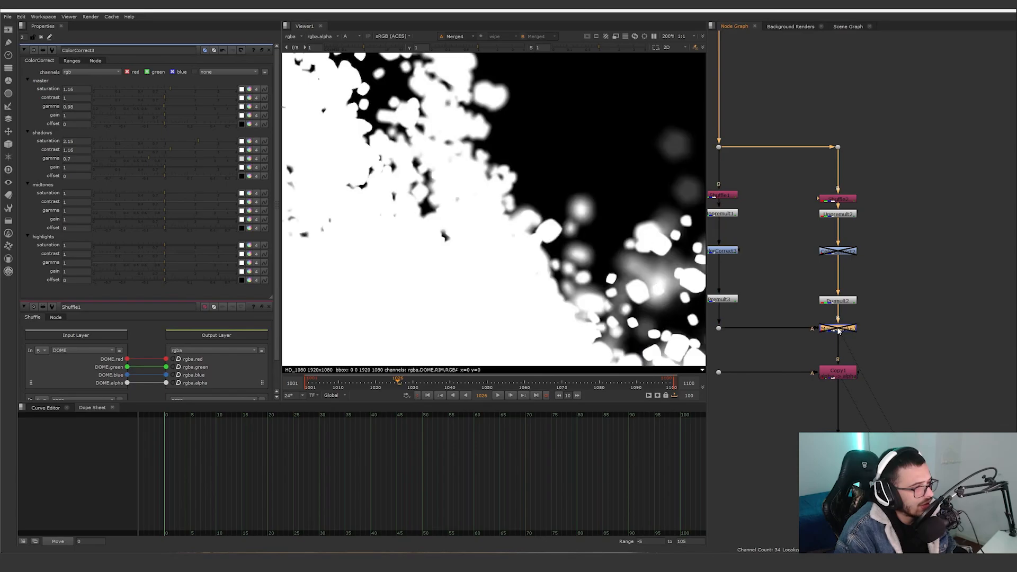
key("d")
View the alpha channel from Copy1 below the merge.
middle_click_drag(918, 332, 932, 293)
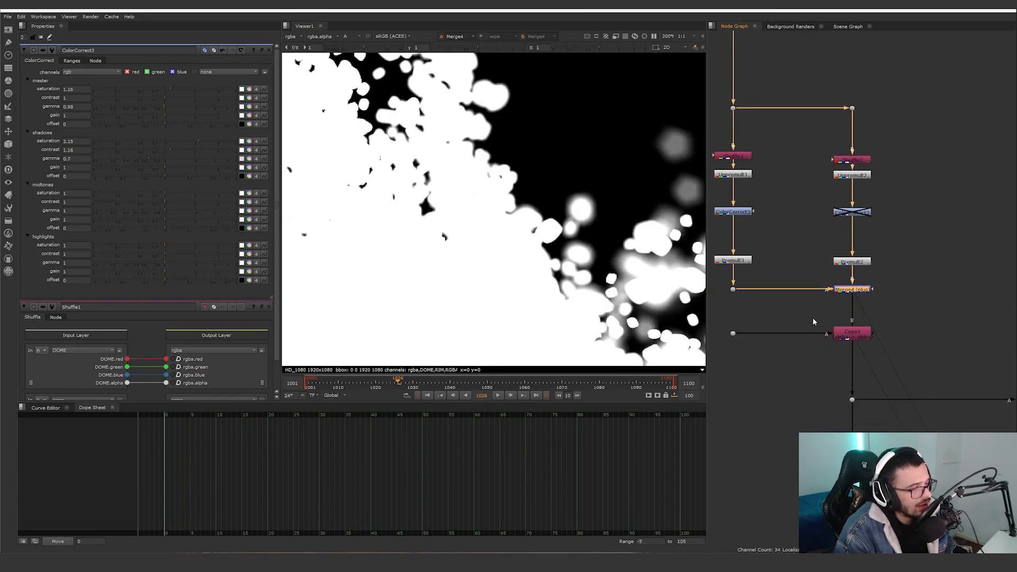
left_click(857, 336)
key("1")
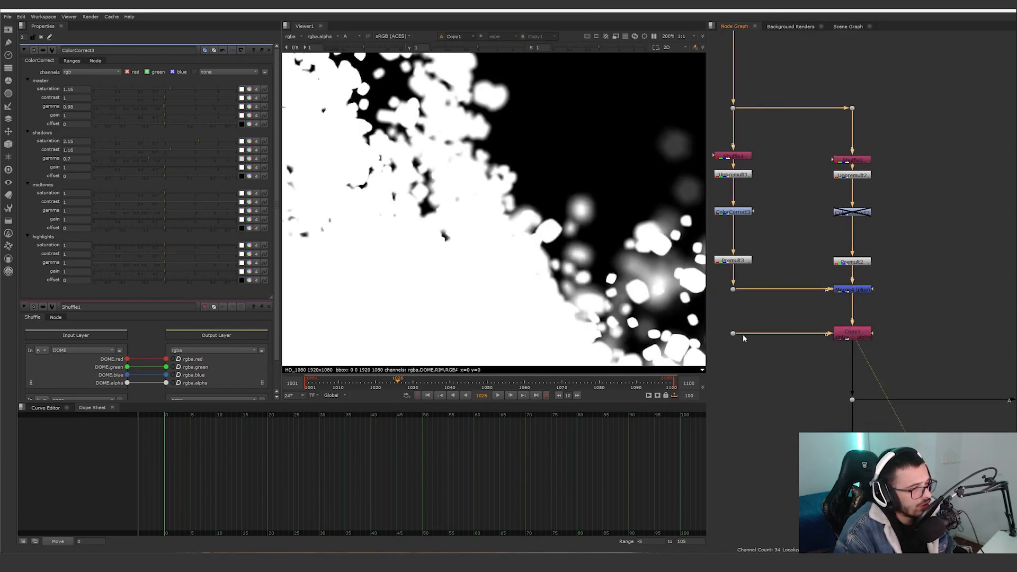
Inspect the upstream connection of the dot feeding Copy1 by shifting the dot aside, and return it to its place.
middle_click_drag(801, 303, 842, 355)
left_click_drag(819, 197, 737, 214)
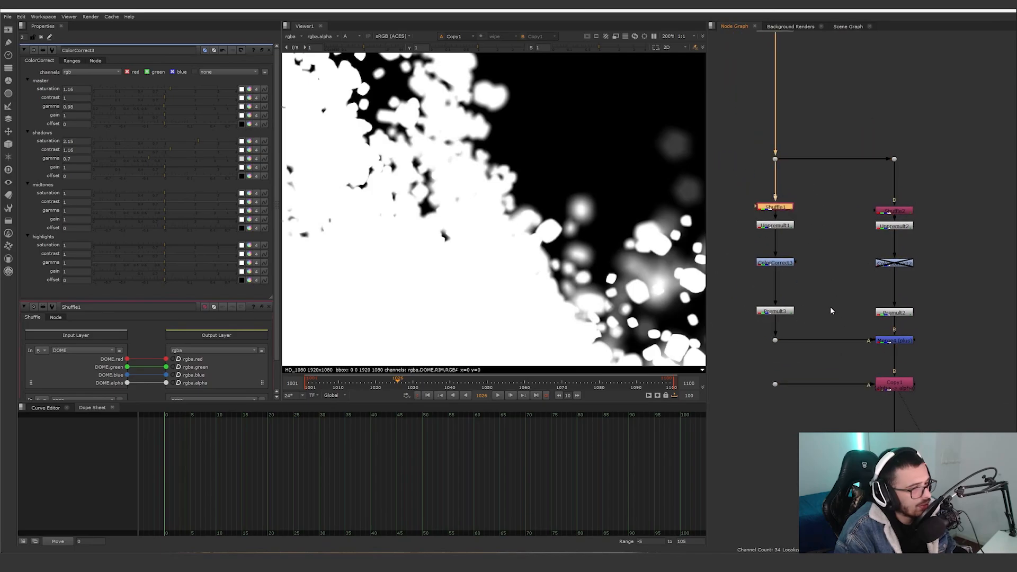
left_click_drag(831, 306, 763, 319)
left_click(775, 385)
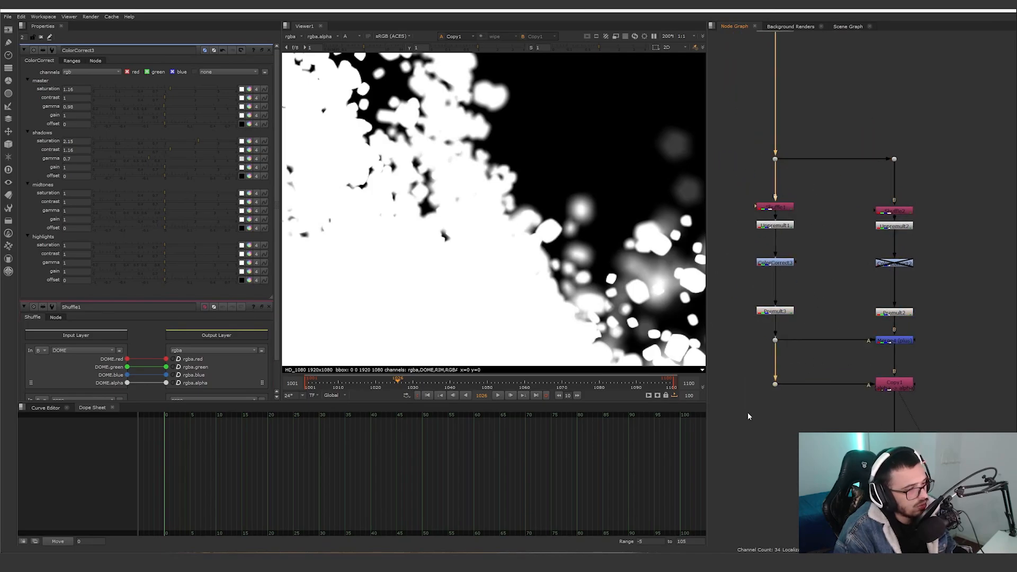
left_click_drag(777, 385, 766, 387)
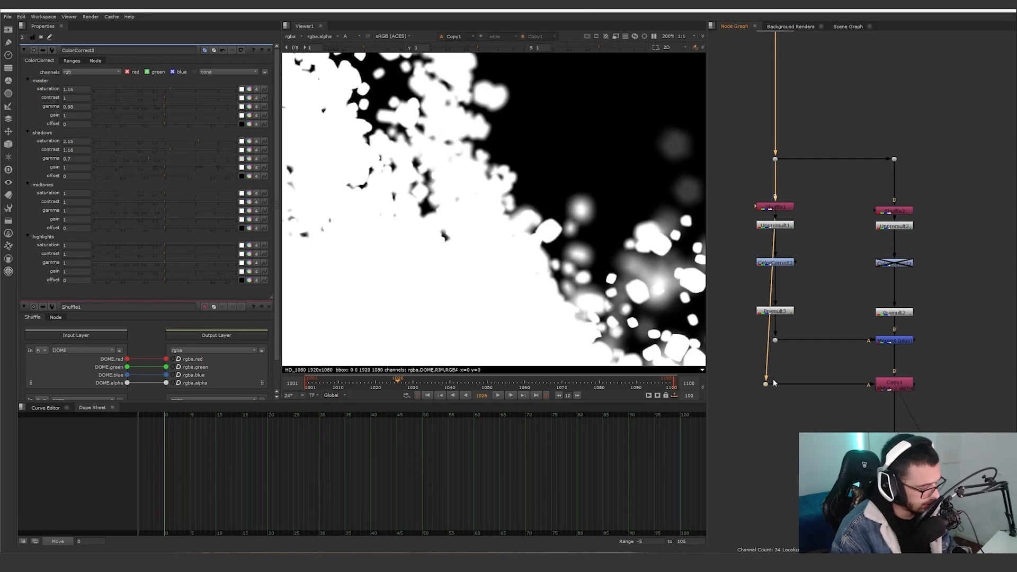
left_click(802, 401)
left_click(766, 384)
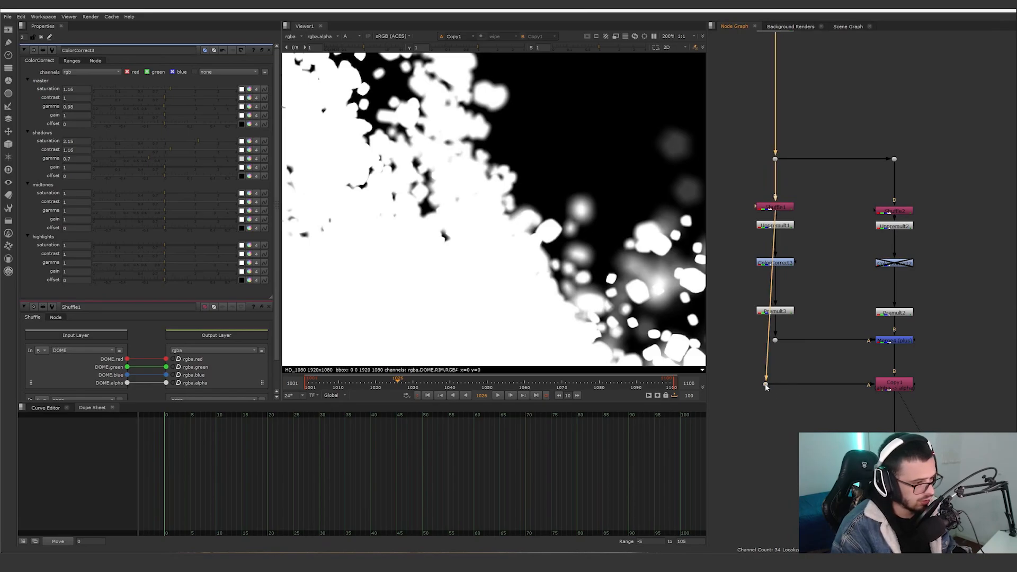
key("alt+h")
left_click(783, 402)
left_click_drag(765, 383, 775, 384)
left_click(811, 406)
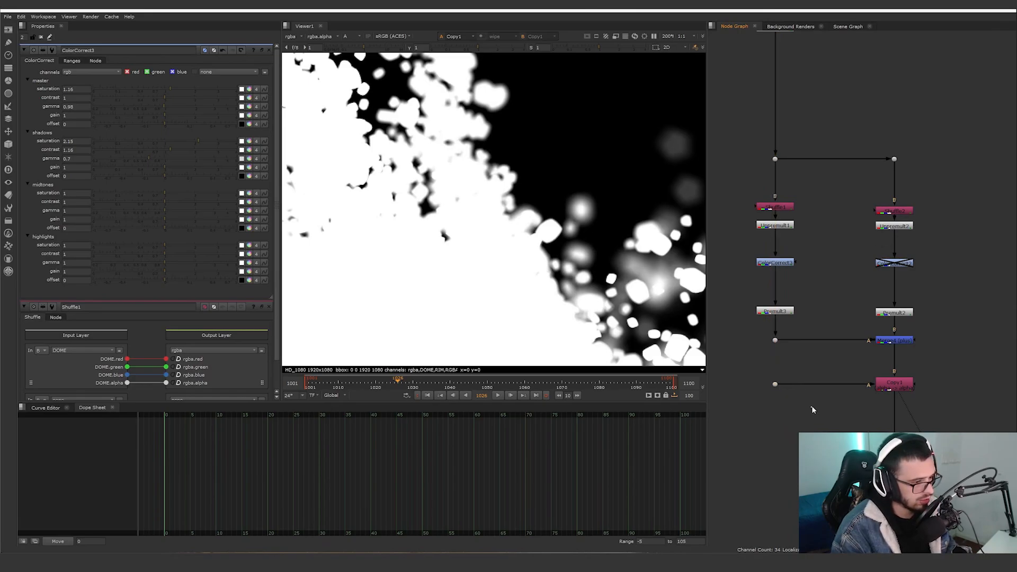
Re-enable ColorCorrect2 on the rim branch and switch the viewer from the alpha channel back to RGB.
left_click(900, 392)
scroll(904, 391, "down", 4)
middle_click_drag(928, 391, 805, 295)
scroll(805, 294, "down", 1)
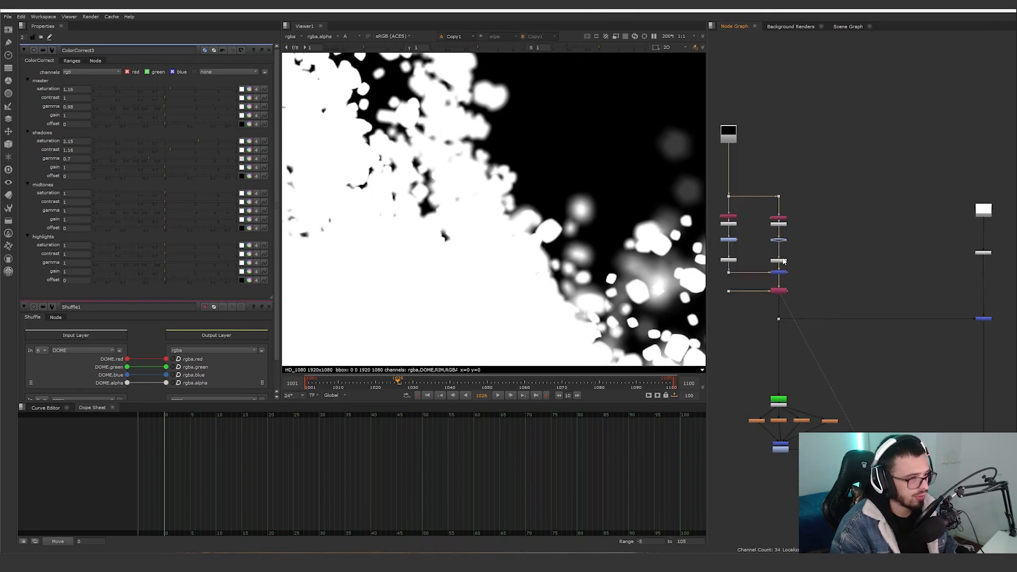
scroll(782, 257, "up", 3)
left_click(774, 232)
key("d")
key("a")
scroll(888, 297, "down", 4)
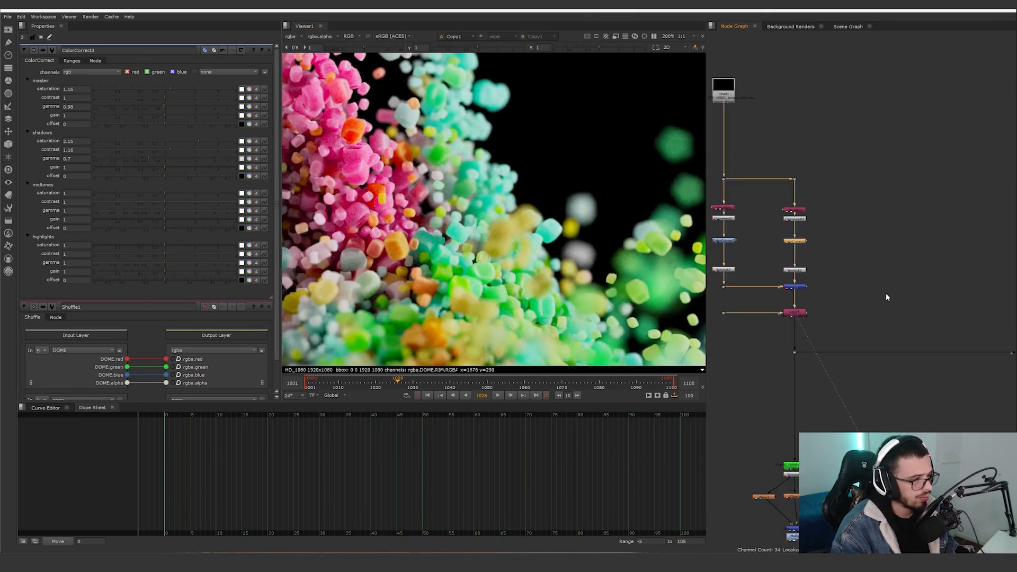
View the output of Merge1, where the grains are merged over the white constant background.
middle_click_drag(1010, 331, 907, 260)
left_click(899, 295)
key("1")
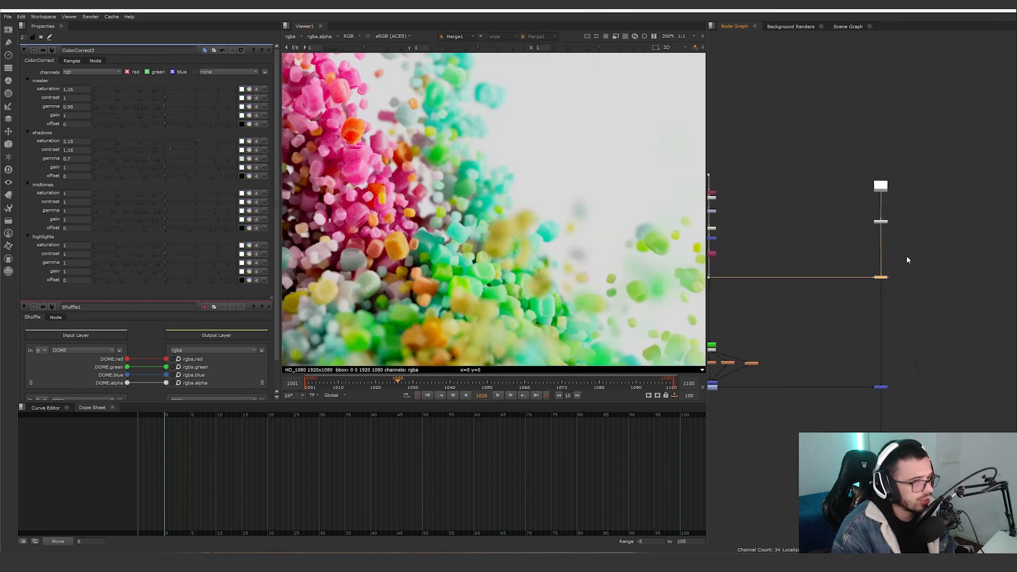
Compare the background with the node between the constant and Merge1 disabled and enabled, and leave it enabled.
scroll(884, 229, "up", 3)
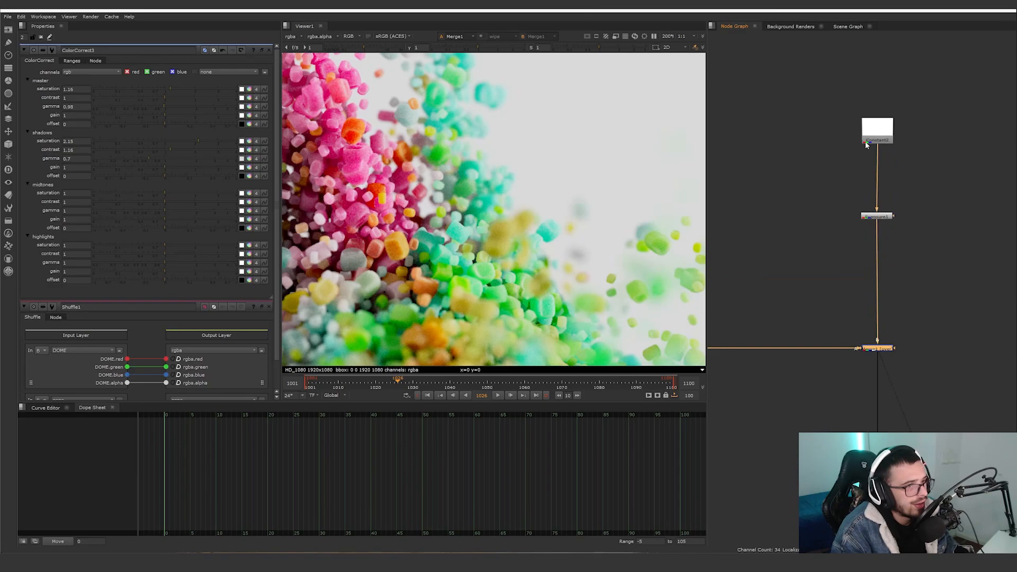
left_click(885, 219)
key("d")
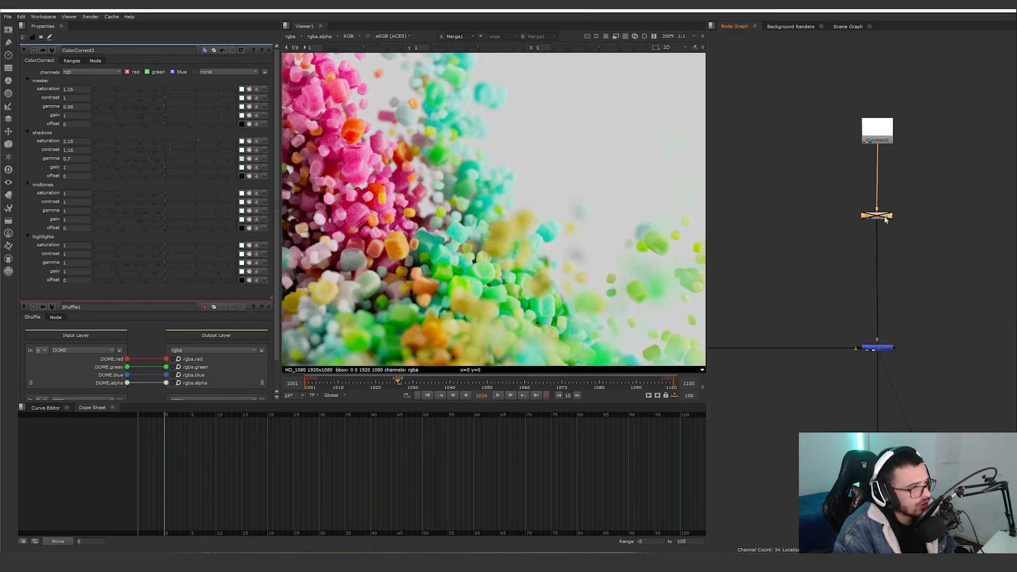
key("d")
key("d")
scroll(520, 220, "down", 3)
middle_click_drag(522, 221, 502, 261)
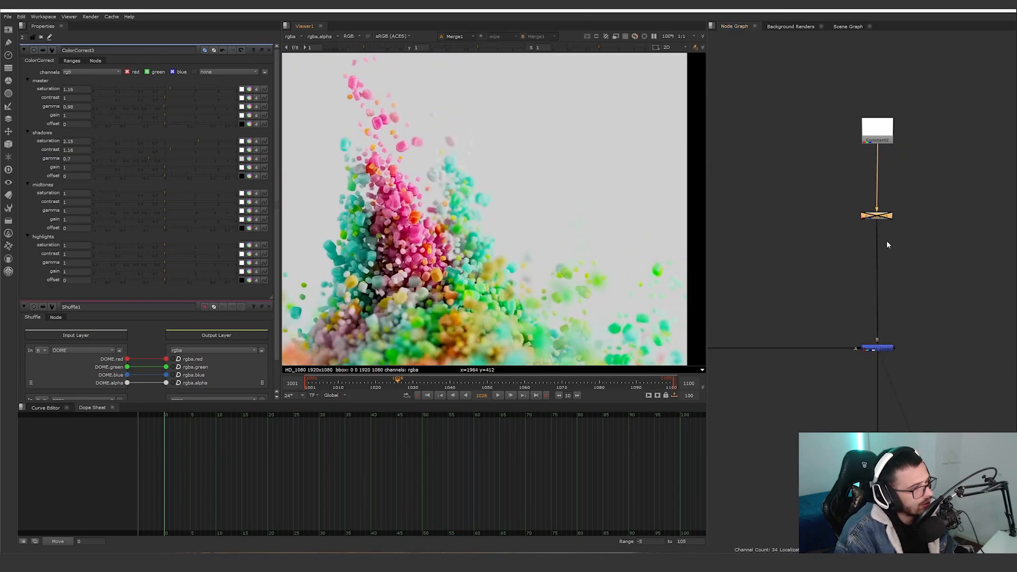
key("d")
key("d")
key("d")
scroll(840, 281, "down", 3)
key("d")
middle_click_drag(840, 285, 978, 109)
key("d")
View the output of the luminance Keyer1 and the alpha channel of Premult1 below it.
scroll(813, 269, "up", 3)
middle_click_drag(813, 269, 883, 266)
left_click(796, 228)
key("1")
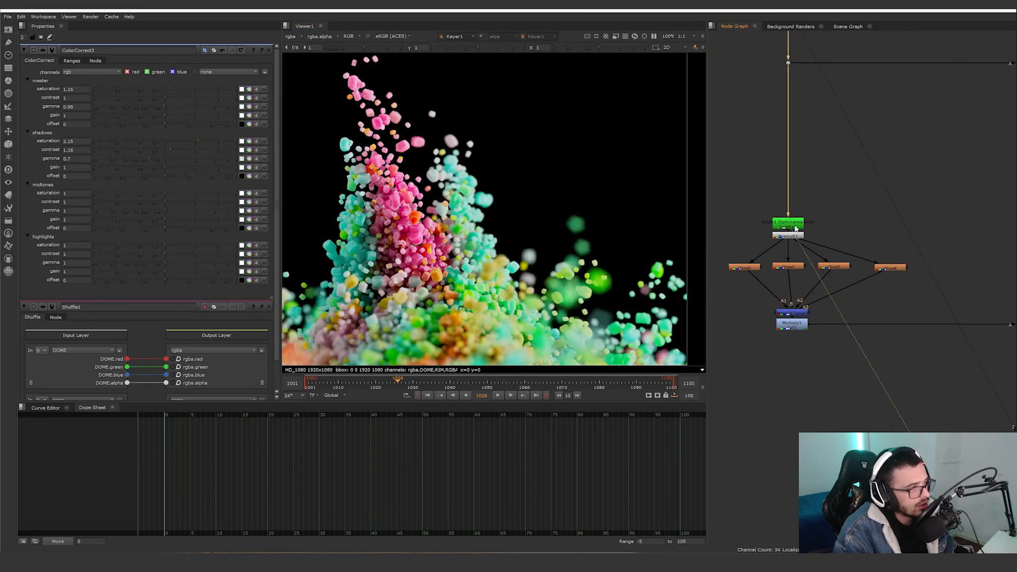
left_click(786, 237)
key("1")
key("a")
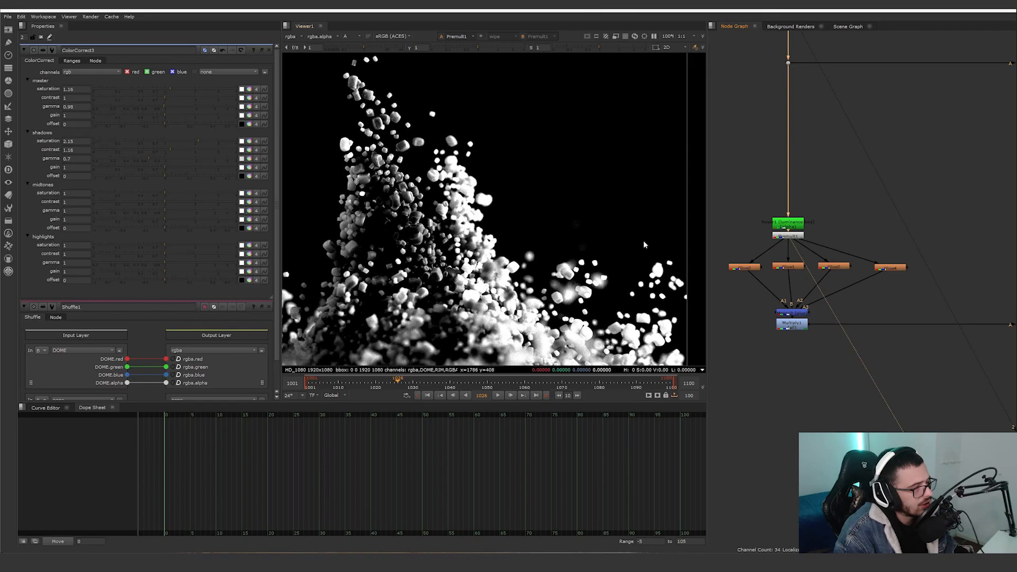
View the parallel glow nodes in RGB, followed by their combination from Merge2 across the full frame.
left_click(788, 268)
key("1")
key("a")
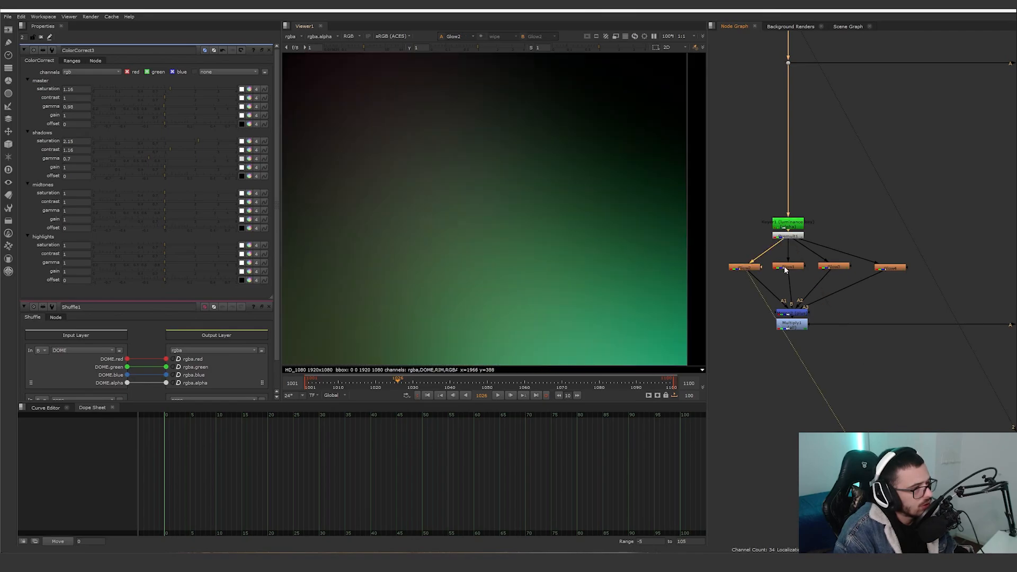
left_click(825, 268)
key("1")
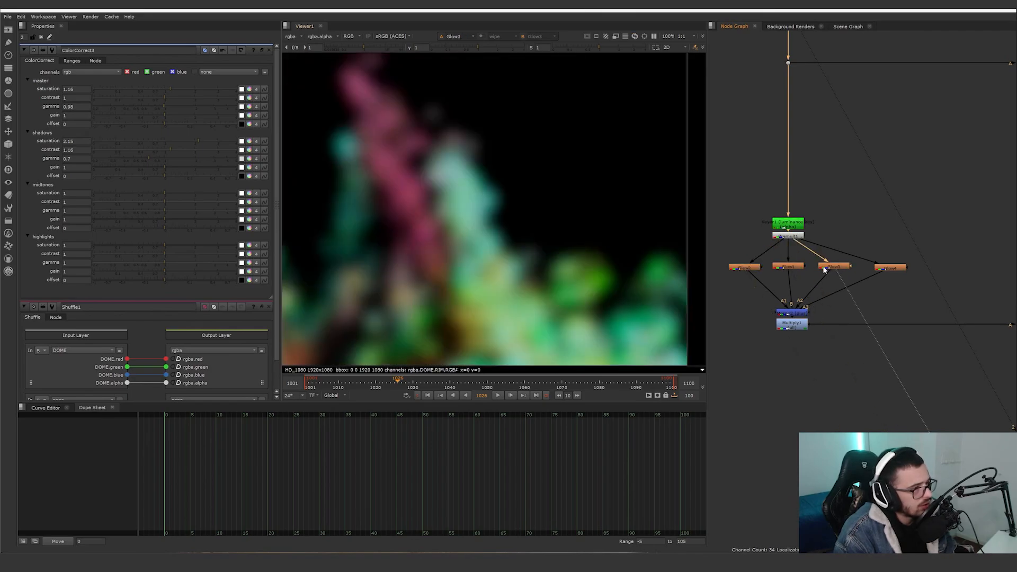
left_click(888, 269)
key("1")
left_click(804, 313)
key("1")
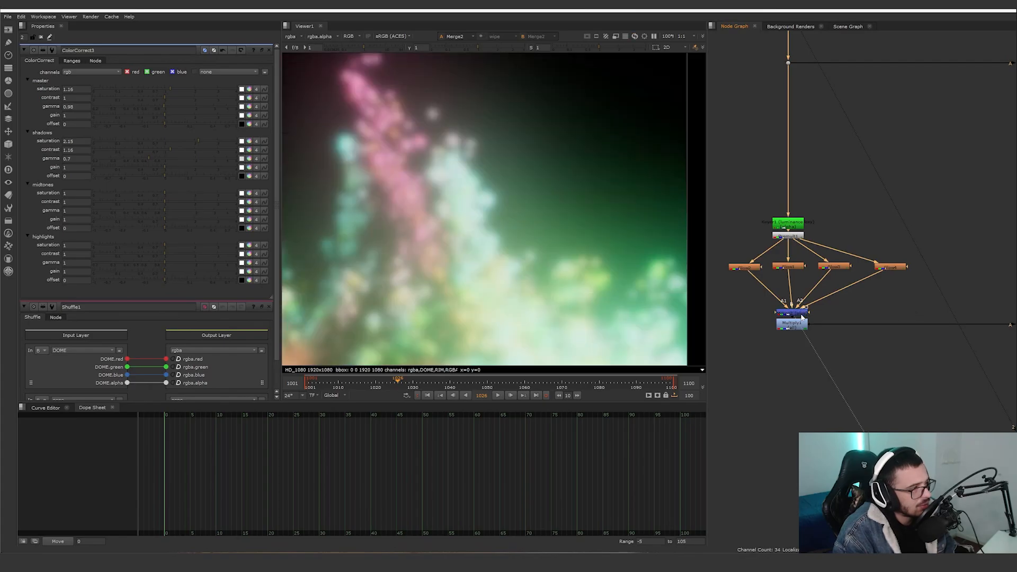
scroll(639, 291, "down", 5)
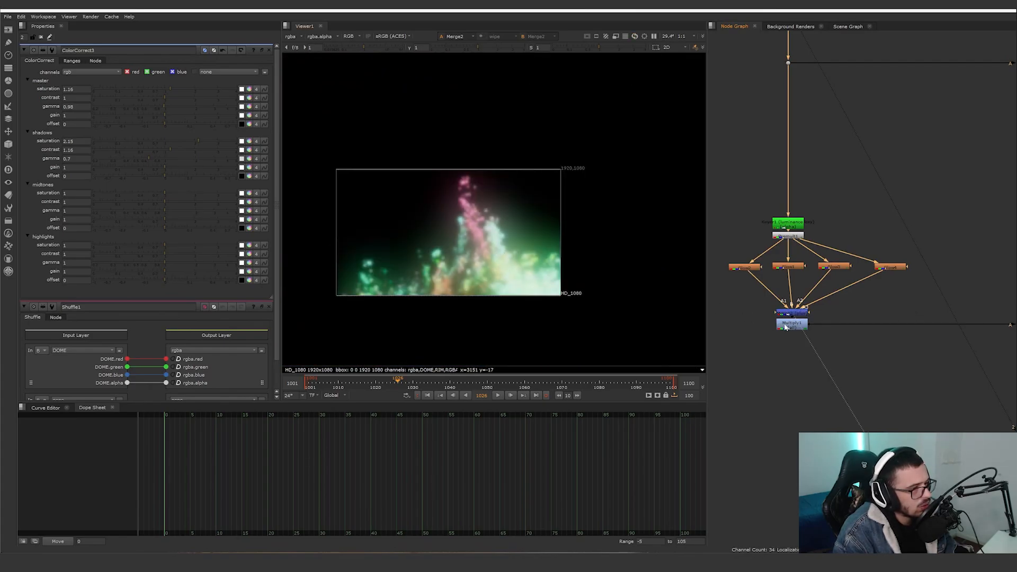
View the output of Multiply1 and open the settings of Multiply1 and Glow4.
left_click(786, 327)
key("1")
middle_click_drag(921, 364, 796, 365)
double_click(835, 319)
middle_click_drag(871, 353, 851, 359)
double_click(774, 269)
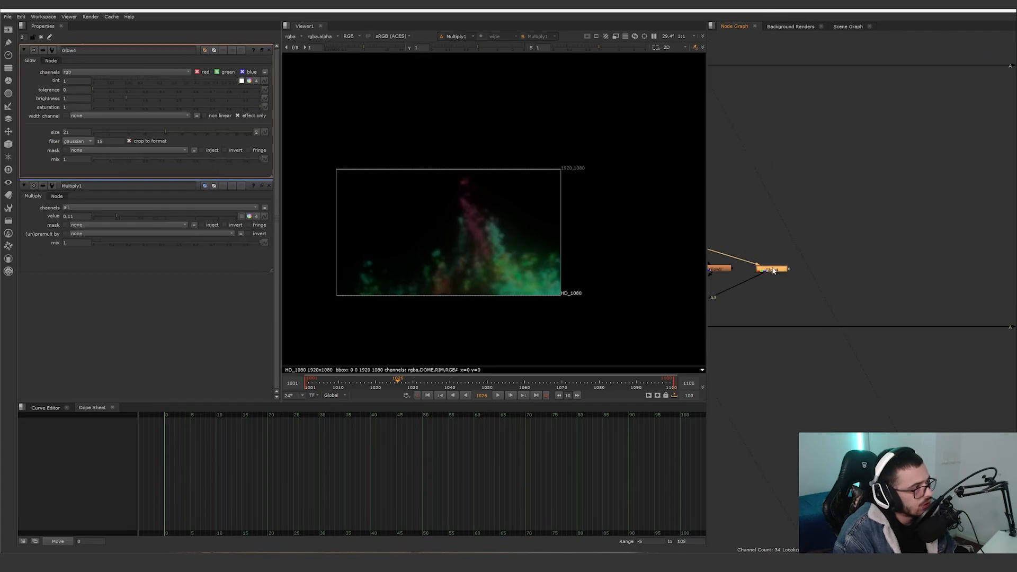
View the output of Merge3, which adds the glow to the composite, both up close and at full frame.
middle_click_drag(865, 297, 761, 273)
left_click(904, 303)
key("1")
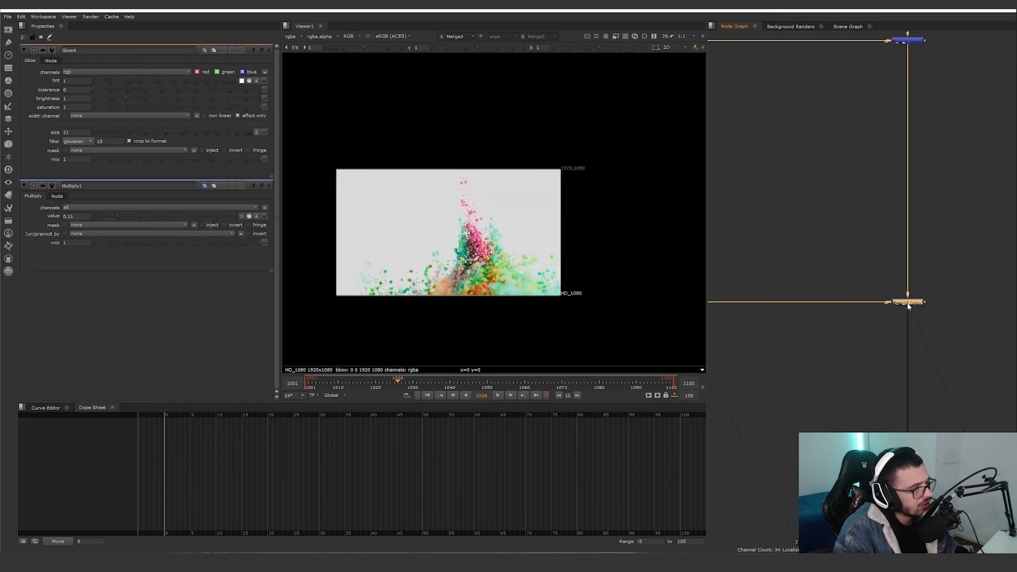
scroll(516, 282, "up", 8)
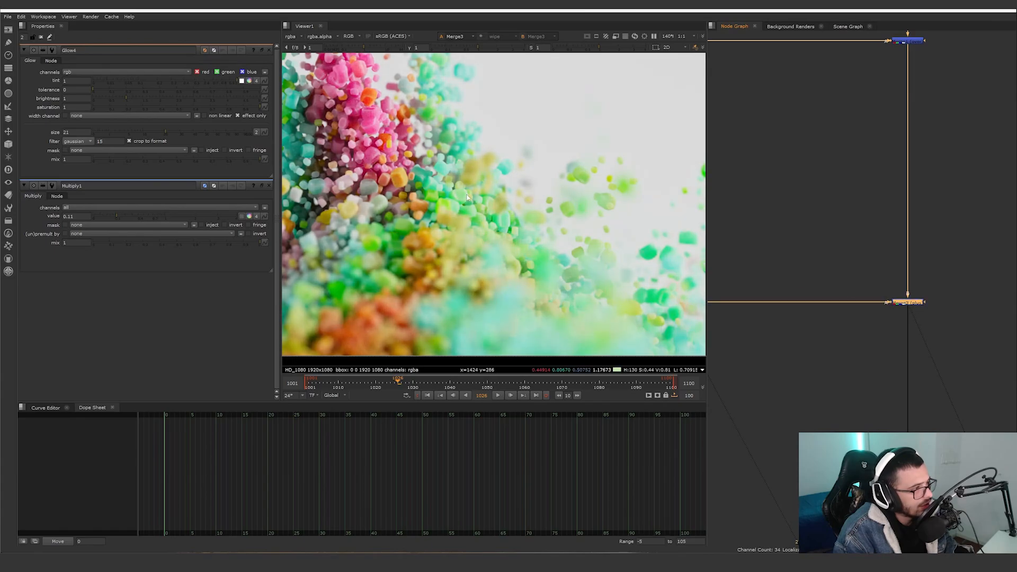
scroll(565, 261, "down", 4)
scroll(577, 262, "down", 3)
scroll(785, 311, "down", 2)
View ColorCorrect8, open its settings, and compare the composite with the node off and on.
middle_click_drag(885, 492, 799, 283)
scroll(799, 283, "up", 4)
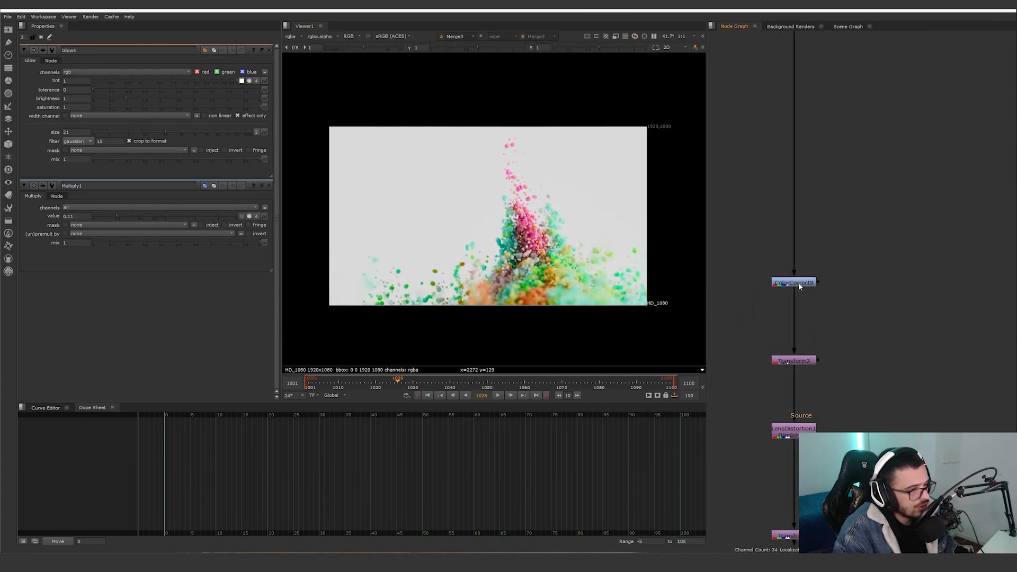
left_click(799, 284)
key("1")
scroll(536, 259, "up", 6)
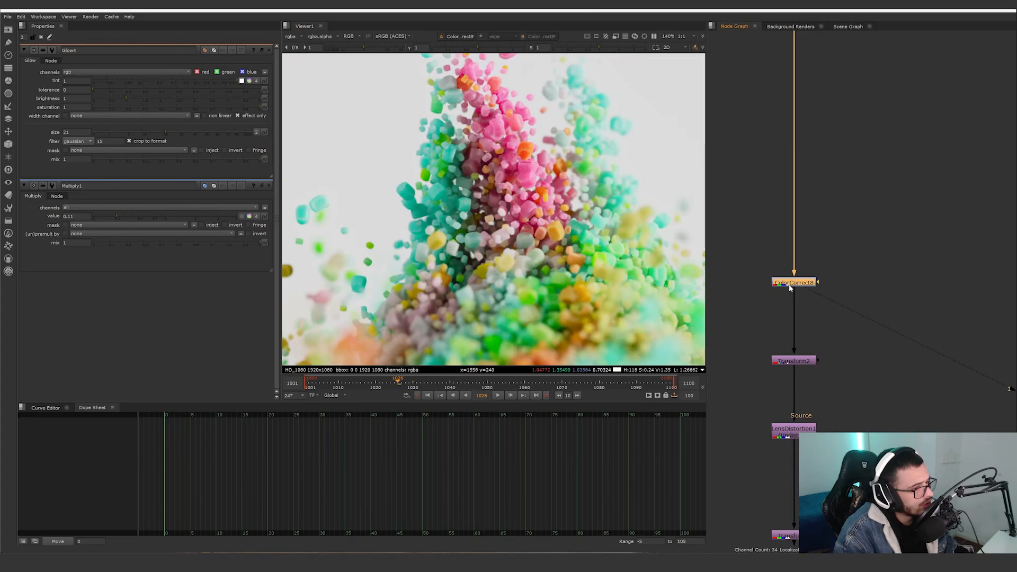
left_click(791, 285)
double_click(791, 286)
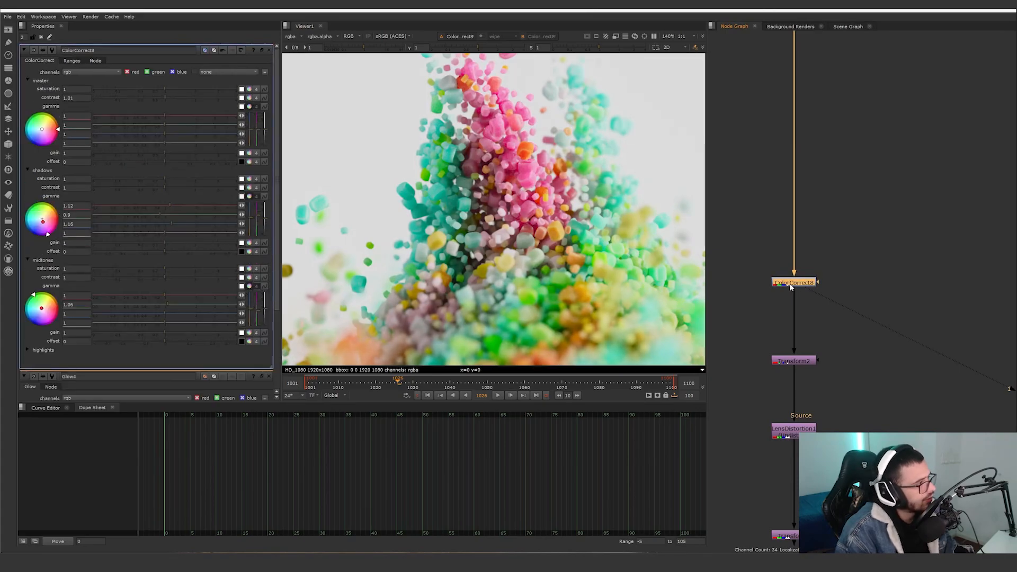
key("d")
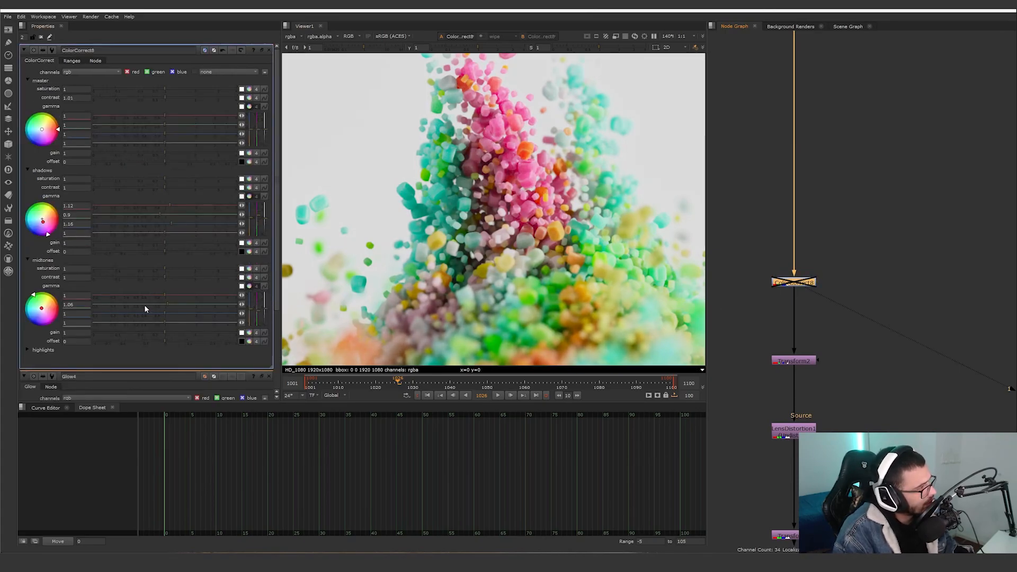
key("d")
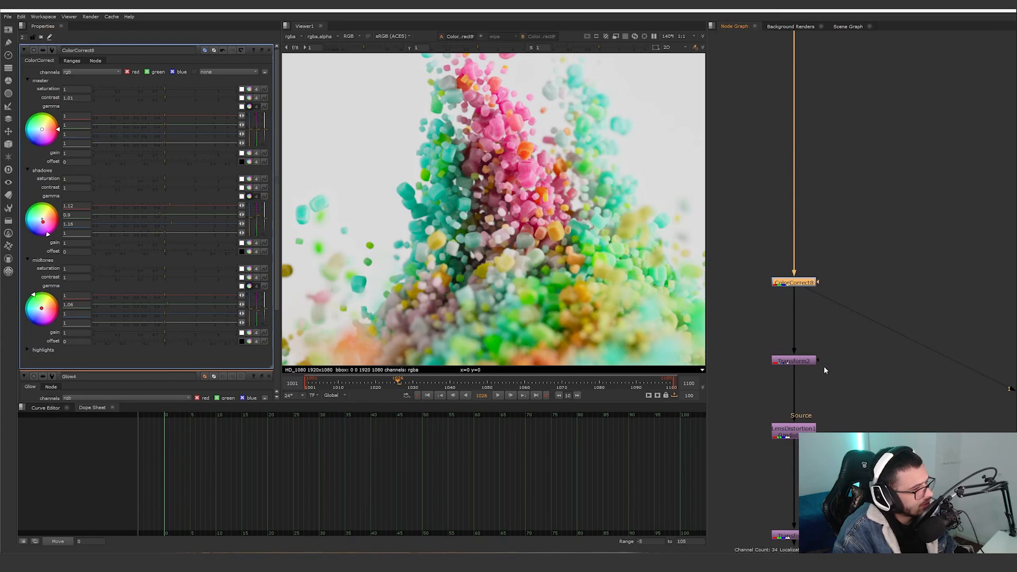
View Transform2, open its settings, and check the frame edges with the node off and on.
left_click(784, 360)
key("1")
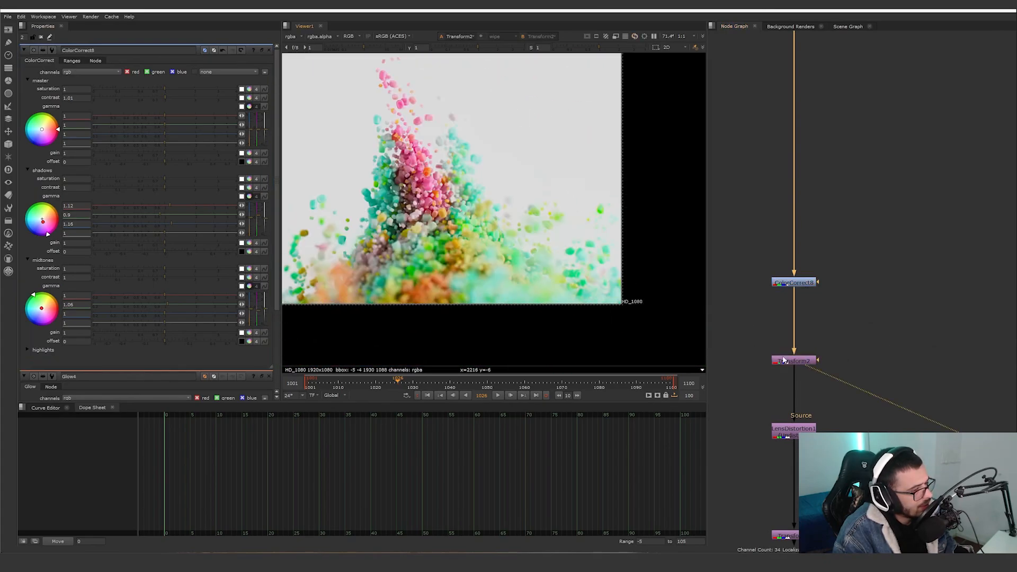
double_click(784, 360)
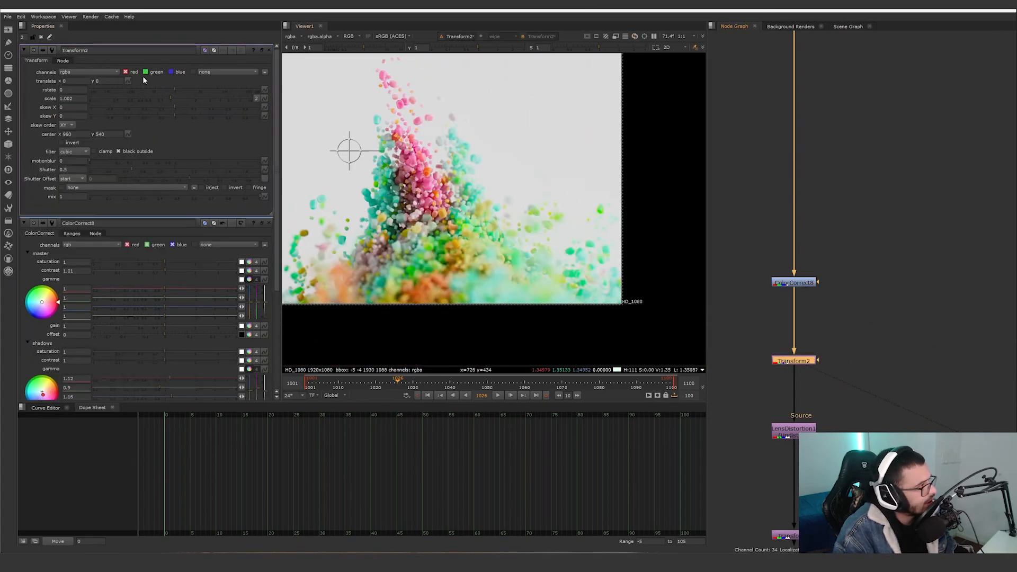
scroll(602, 313, "up", 10)
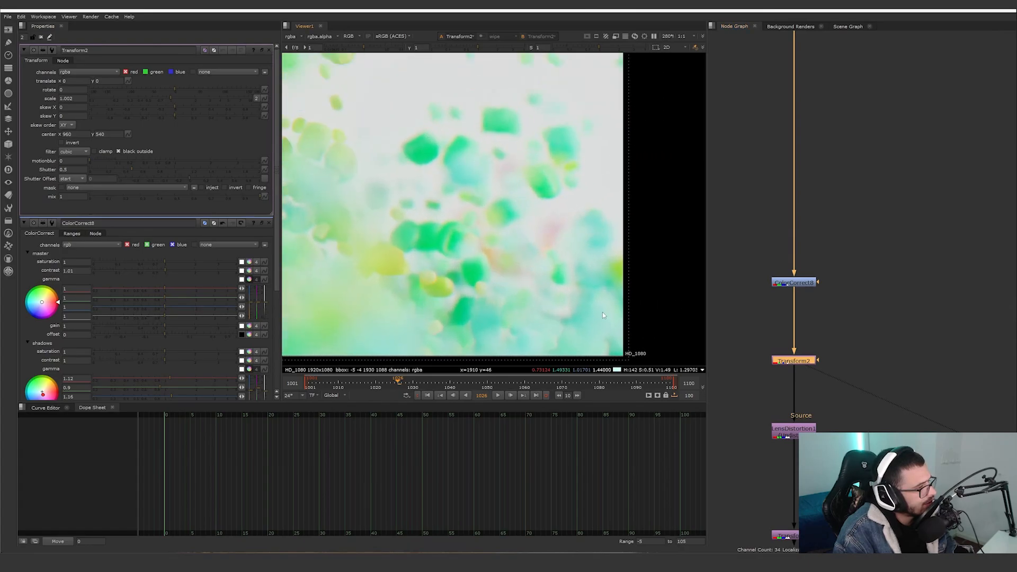
scroll(577, 193, "up", 2)
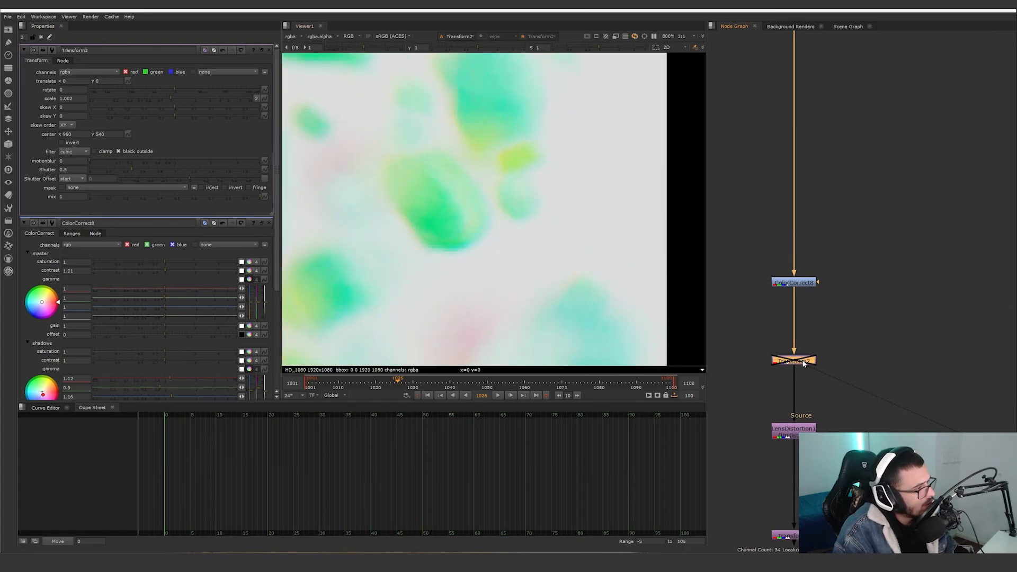
scroll(528, 269, "down", 10)
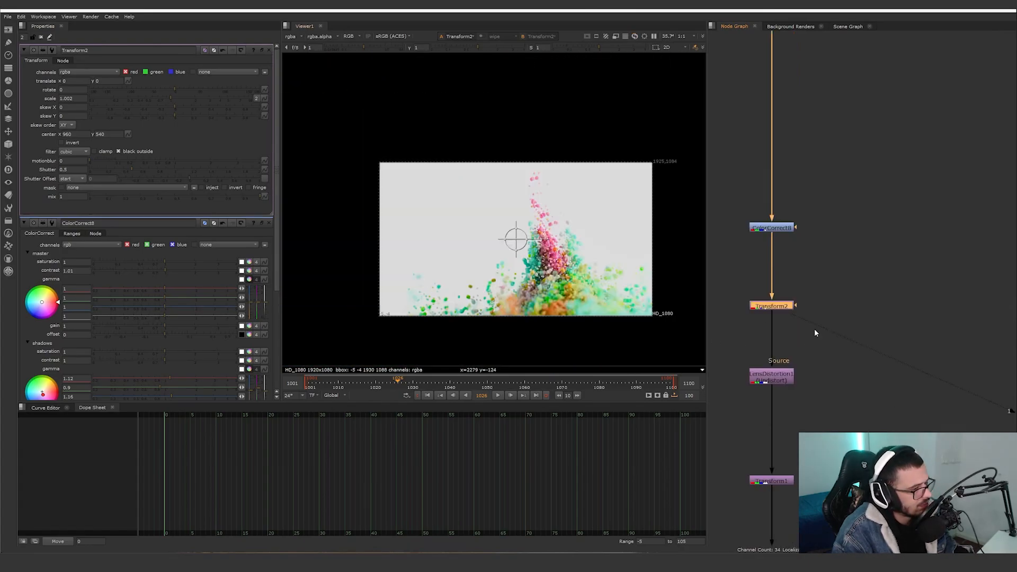
View the output of LensDistortion1, open its settings, and inspect the distorted frame edges.
scroll(765, 377, "up", 3)
left_click(765, 377)
scroll(767, 377, "up", 3)
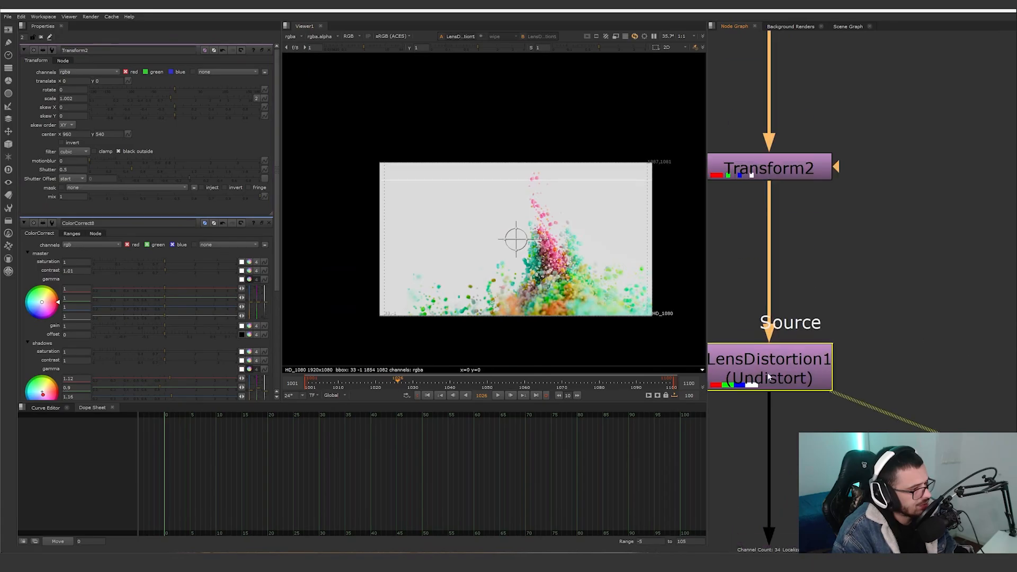
key("1")
double_click(768, 376)
scroll(608, 308, "up", 3)
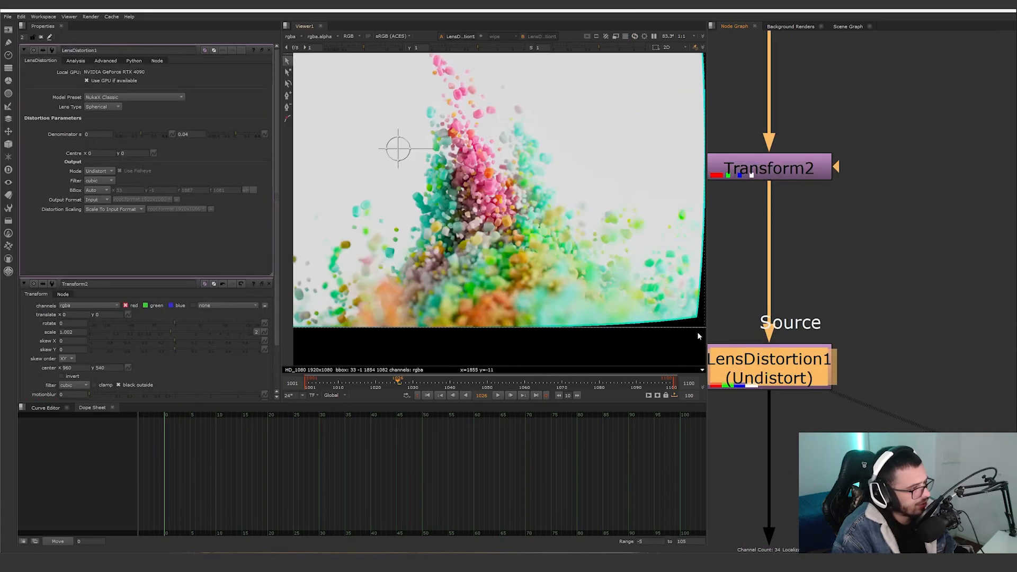
View the output of Transform1 below the lens distortion and open its scale settings.
scroll(808, 374, "down", 2)
middle_click_drag(806, 373, 789, 249)
left_click(764, 414)
key("1")
double_click(765, 414)
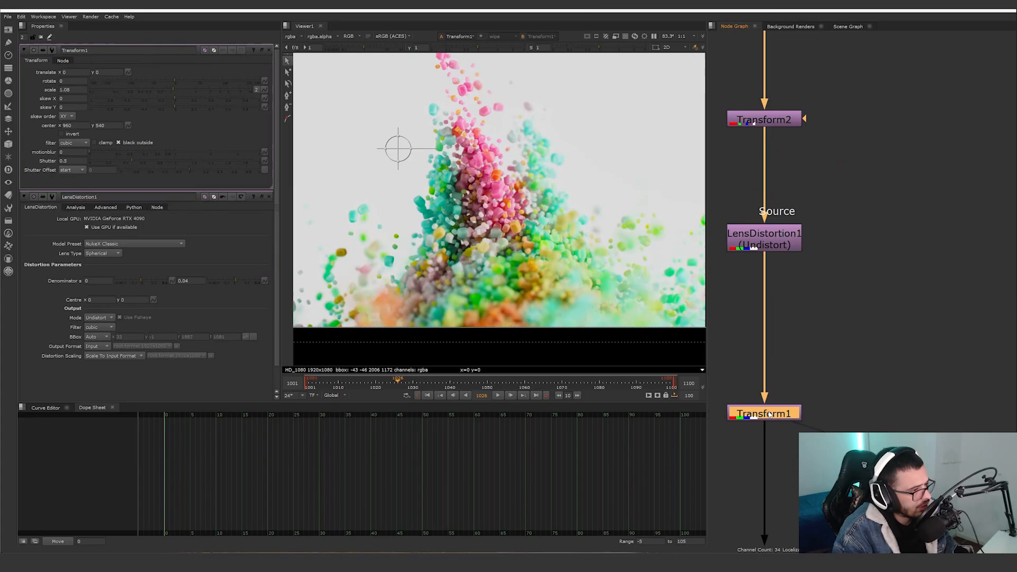
middle_click_drag(577, 296, 488, 283)
Compare the Transform1 output with LensDistortion1 disabled and enabled.
left_click(760, 237)
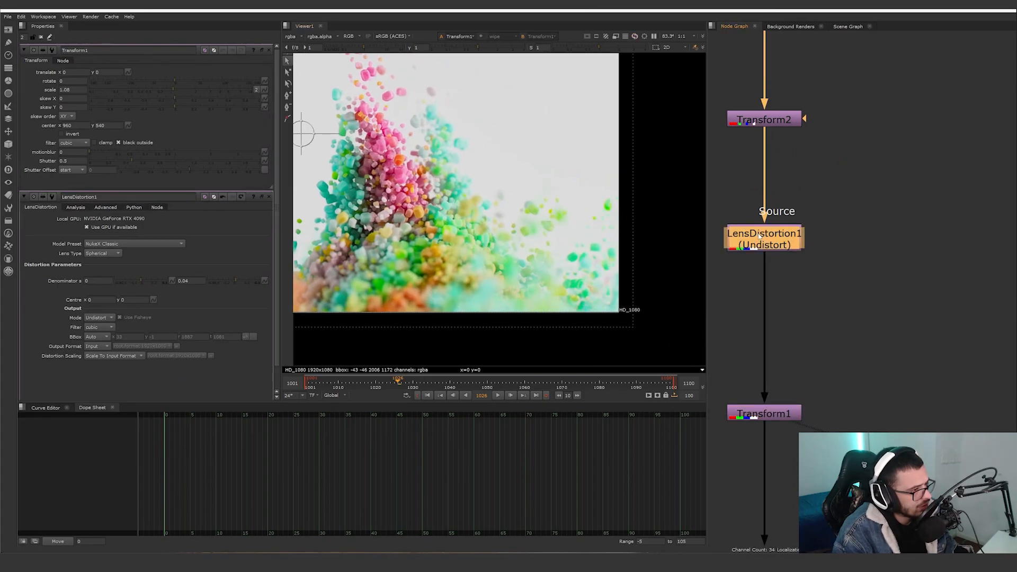
key("d")
key("d")
key("d")
key("d")
View the output of the node directly below Transform1.
scroll(768, 249, "down", 4)
middle_click_drag(765, 530, 788, 377)
scroll(789, 377, "up", 2)
scroll(790, 365, "down", 2)
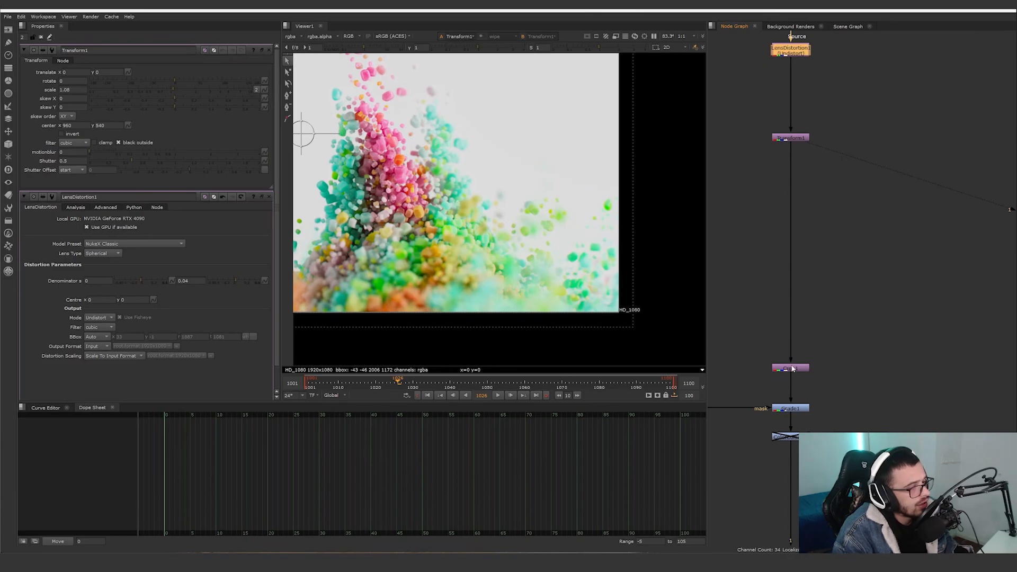
left_click(791, 368)
key("1")
View Grade1's output, open its settings, and compare the image with the node disabled and enabled.
middle_click_drag(820, 400, 921, 363)
left_click(848, 373)
key("1")
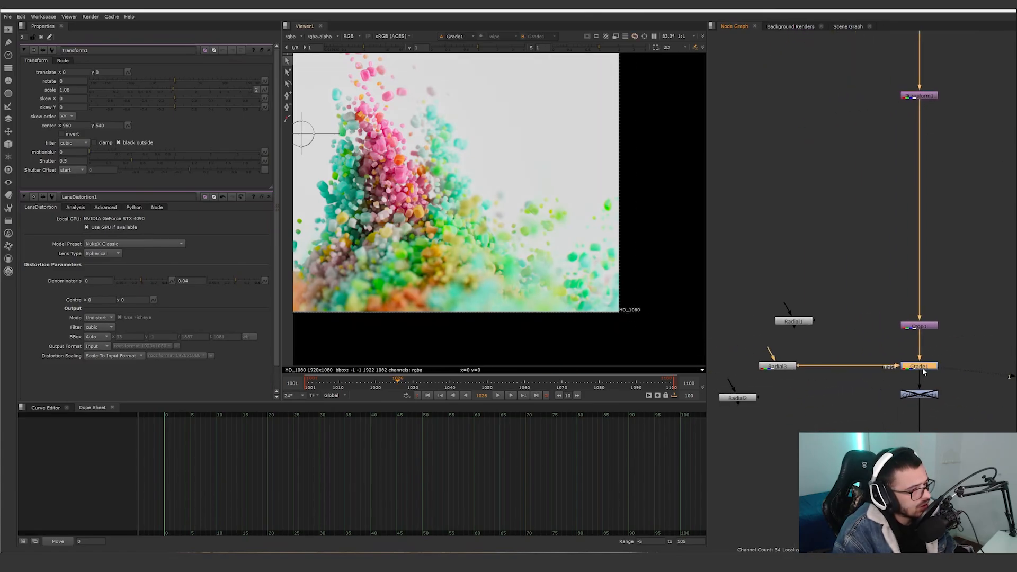
double_click(923, 367)
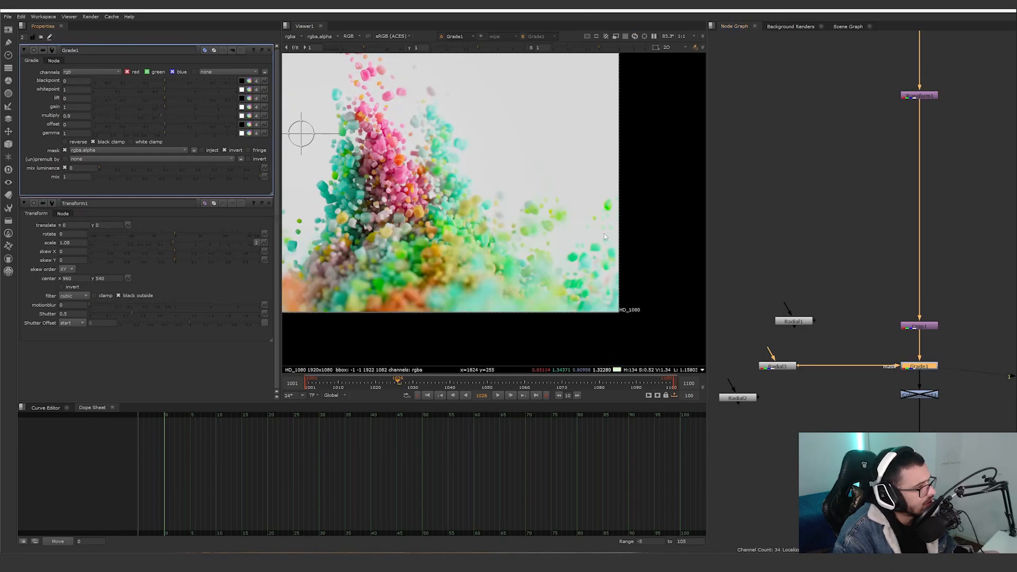
key("d")
key("d")
View the output of Grain2_1 below Grade1 and inspect the film grain up close.
middle_click_drag(926, 367, 880, 309)
left_click(874, 461)
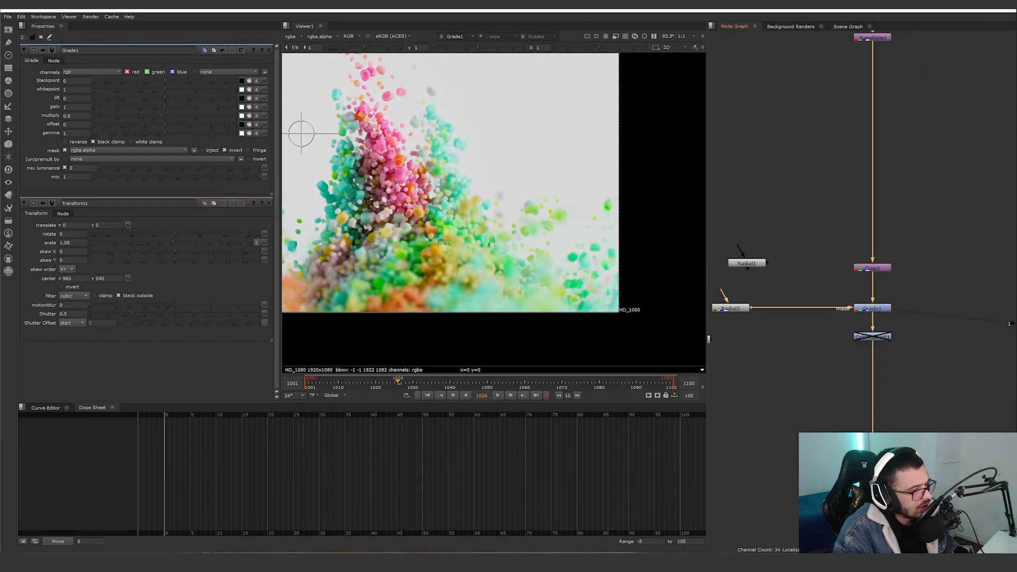
middle_click_drag(873, 461, 828, 366)
scroll(504, 285, "up", 10)
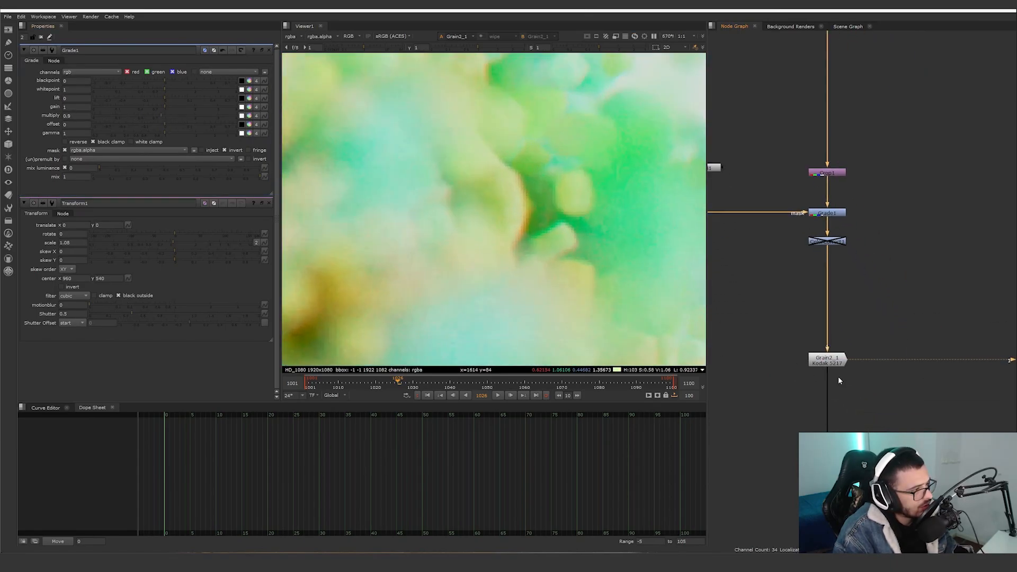
left_click(840, 365)
Compare the pink grains in the image with Grain2_1 disabled and enabled.
scroll(561, 292, "down", 5)
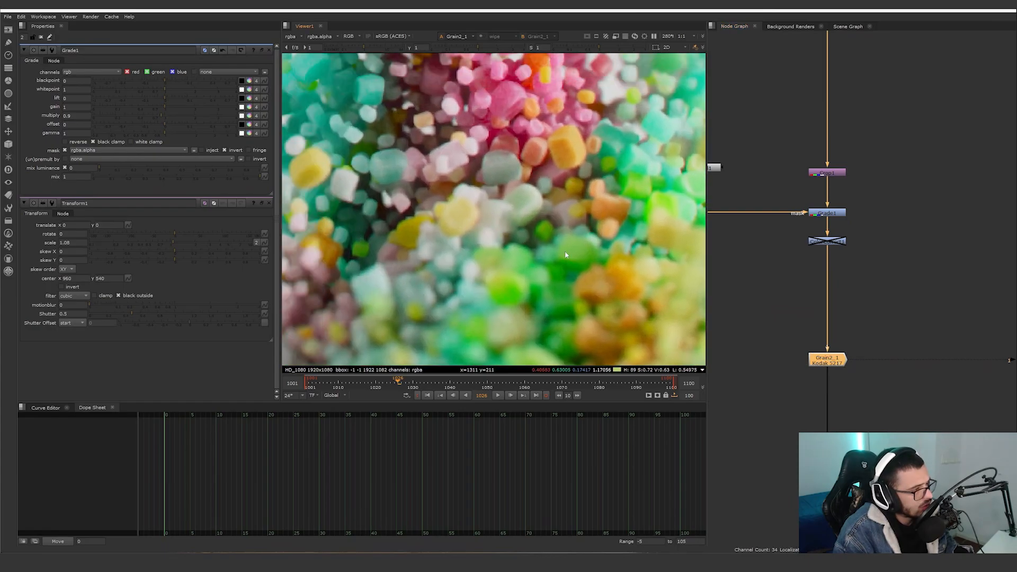
scroll(578, 320, "down", 5)
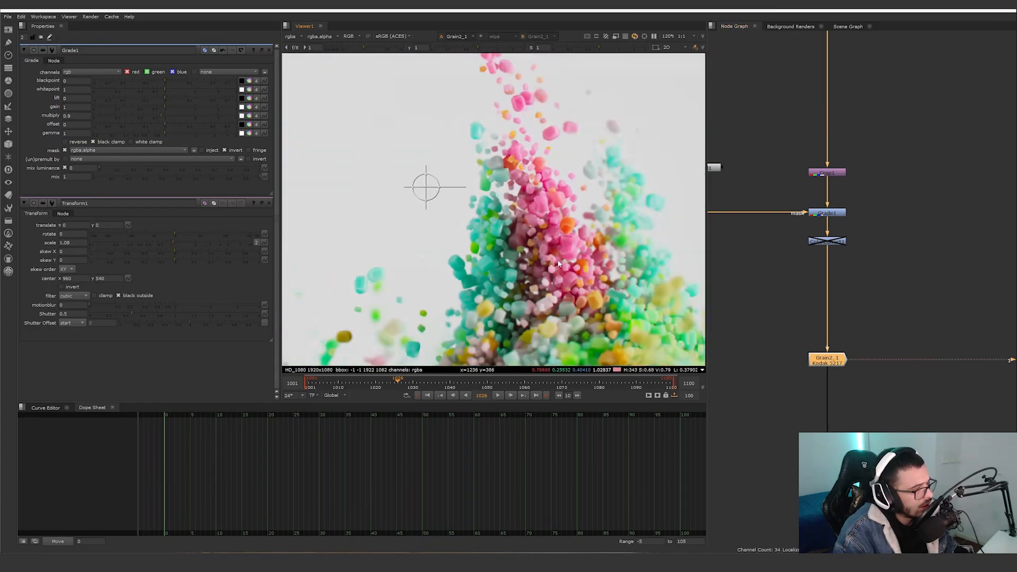
scroll(526, 247, "up", 8)
key("d")
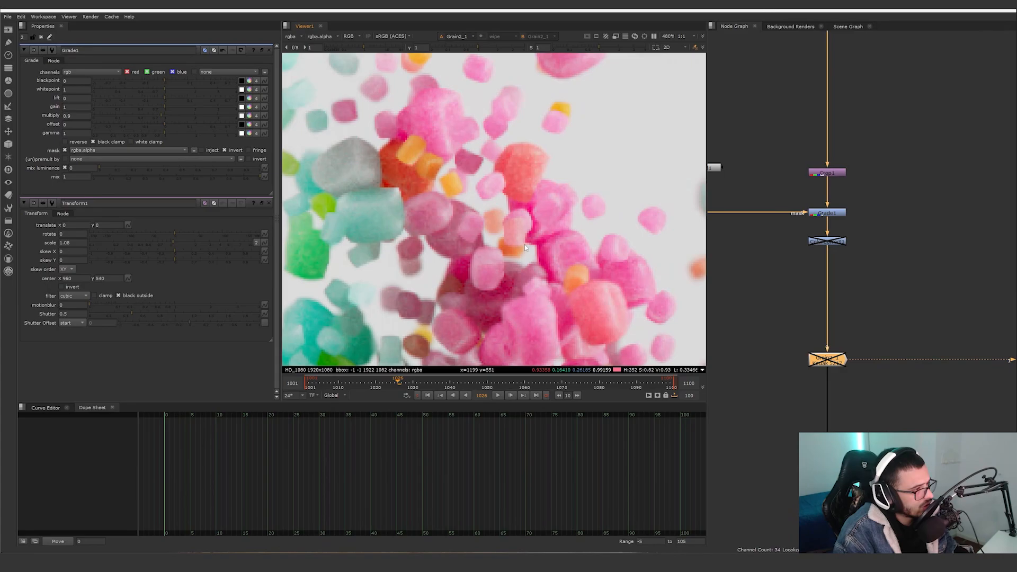
key("d")
scroll(782, 374, "down", 1)
View the output of Write1 at the end of the node tree and open its render settings.
middle_click_drag(835, 405, 804, 339)
left_click(789, 384)
key("1")
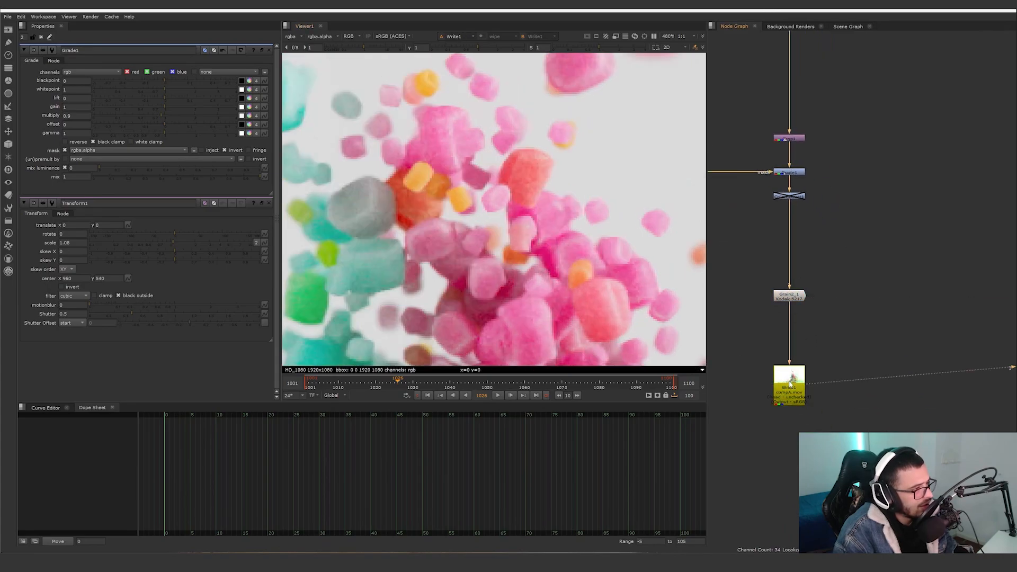
double_click(790, 383)
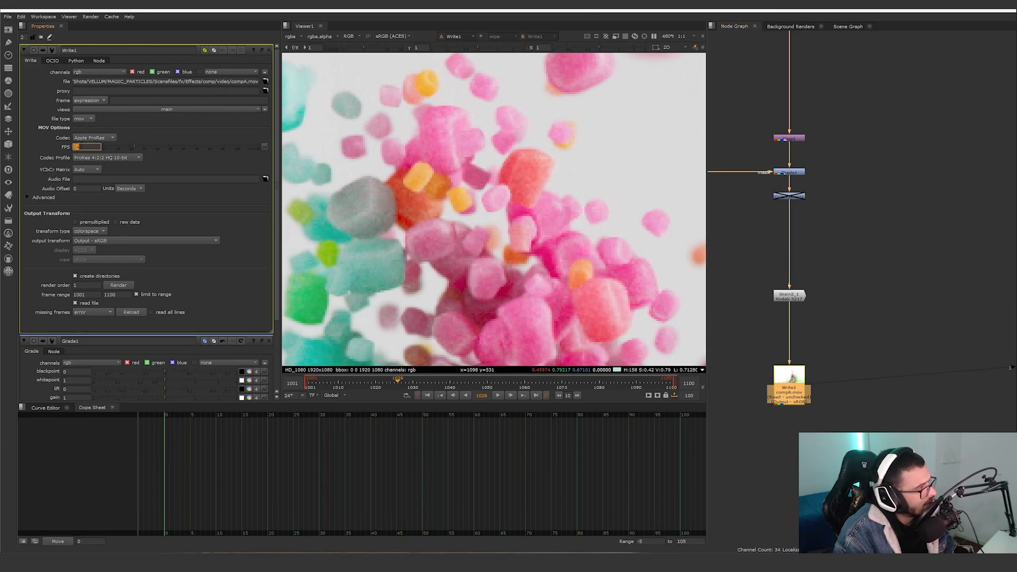
Deselect Write1 and open the color management section of the project settings.
left_click(909, 290)
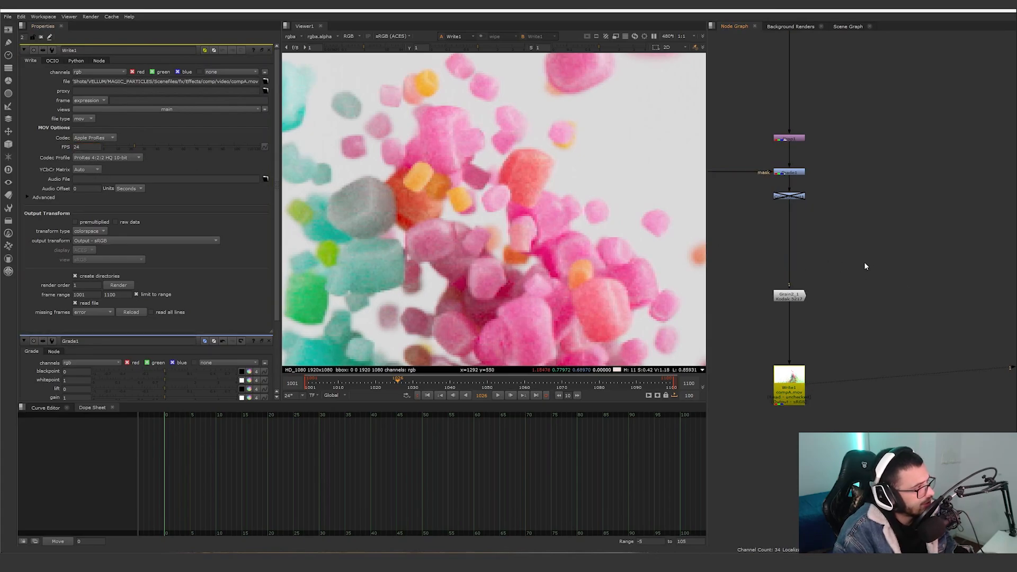
key("s")
left_click(51, 59)
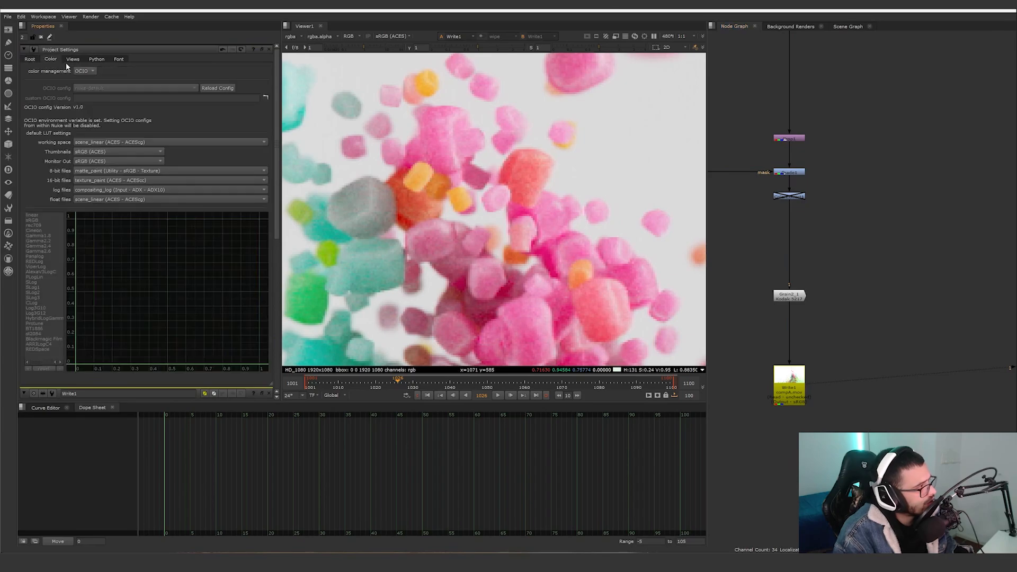